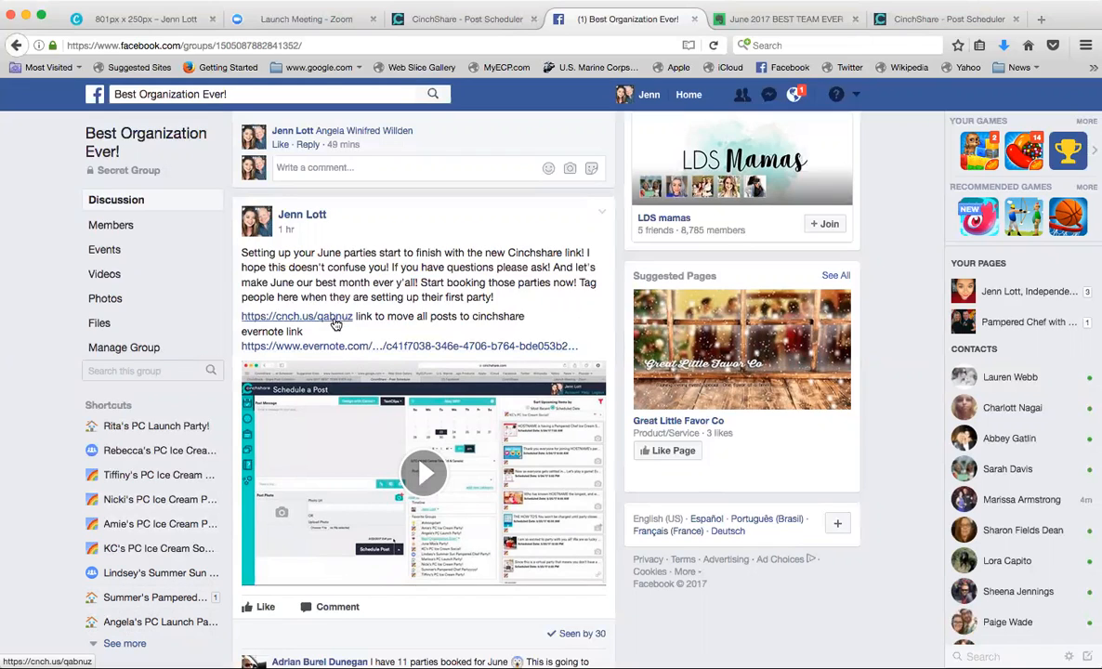
- Open the shared cnch.us link from the group post and import the "June Outline!" collection into CinchShare
left_click(335, 321)
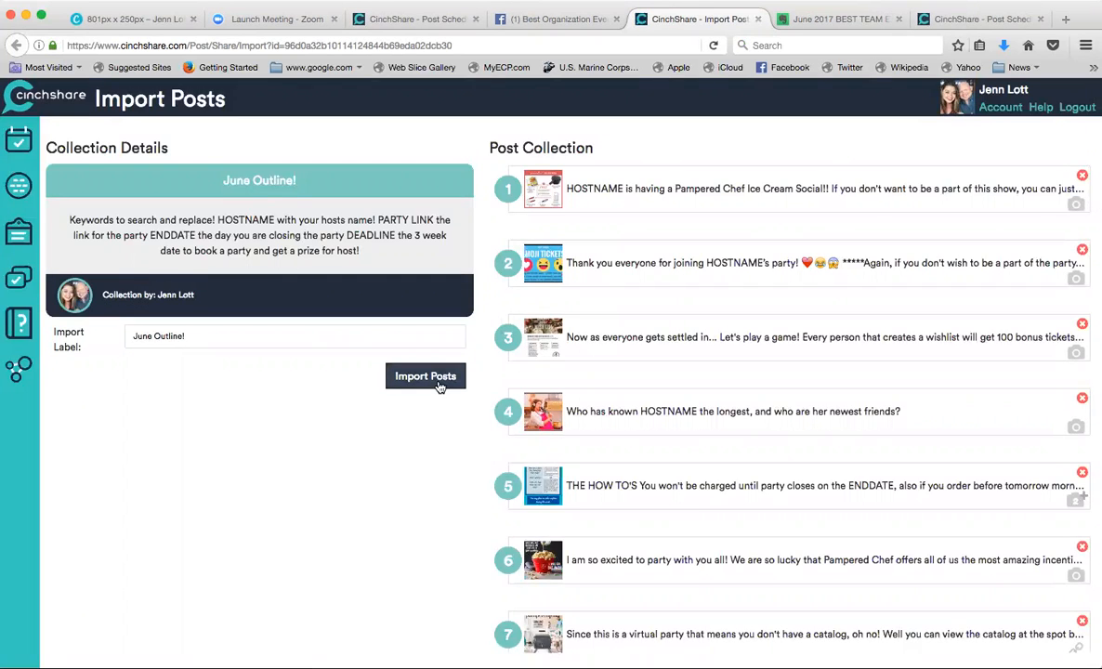
left_click(440, 386)
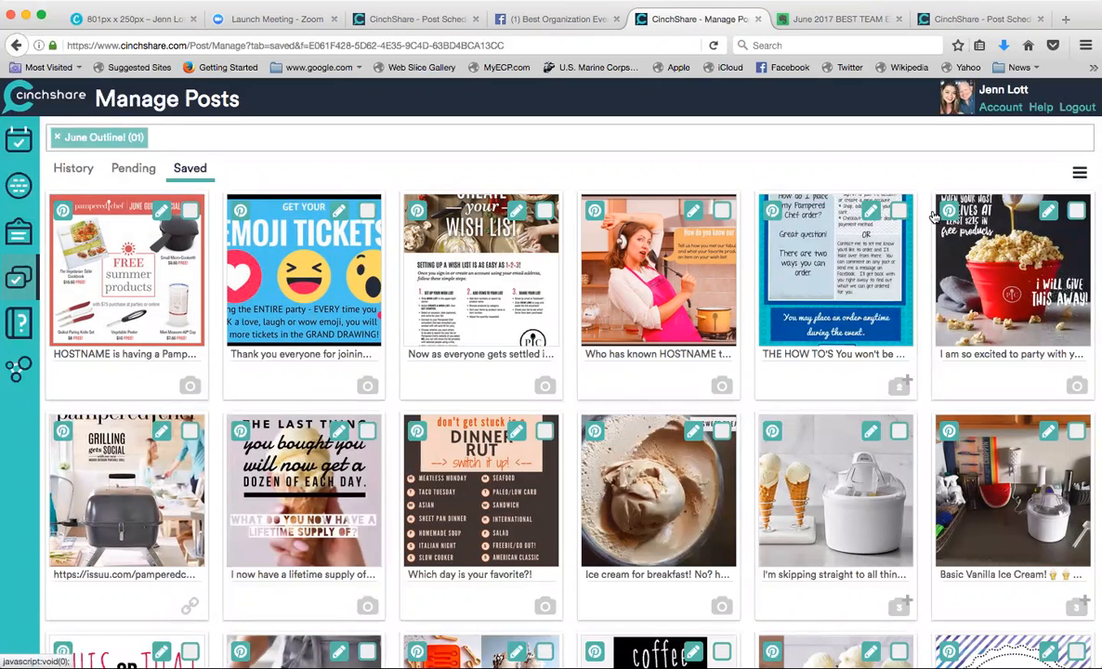
- Load all saved "June Outline!" posts, select every one and send the selection to Batch Post
scroll(925, 216, "down", 5)
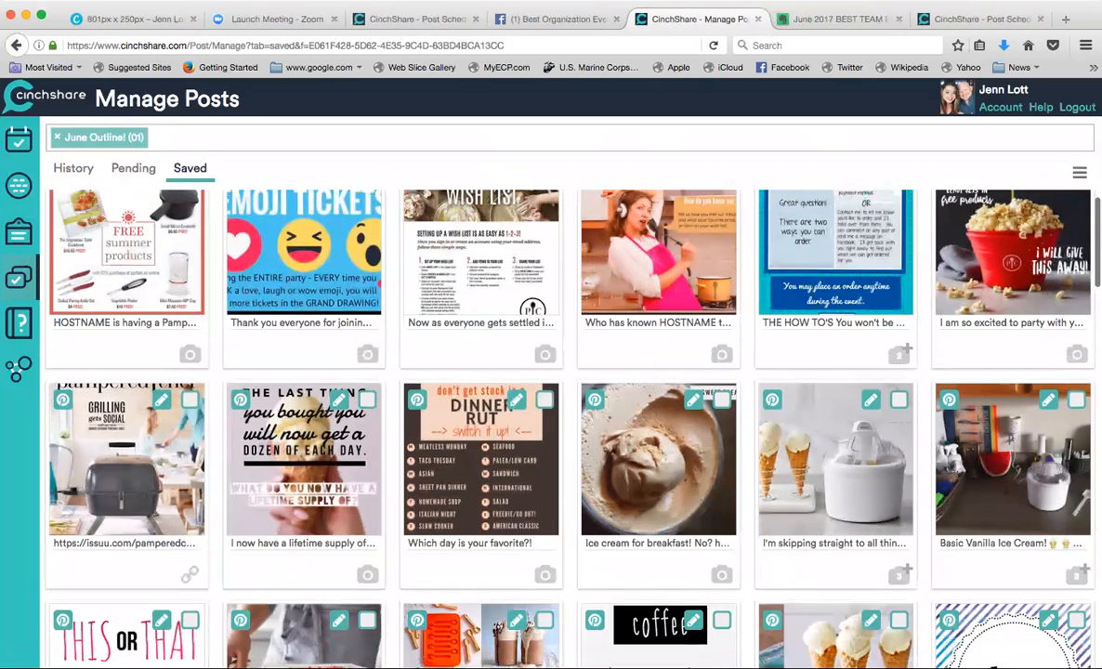
scroll(566, 427, "down", 8)
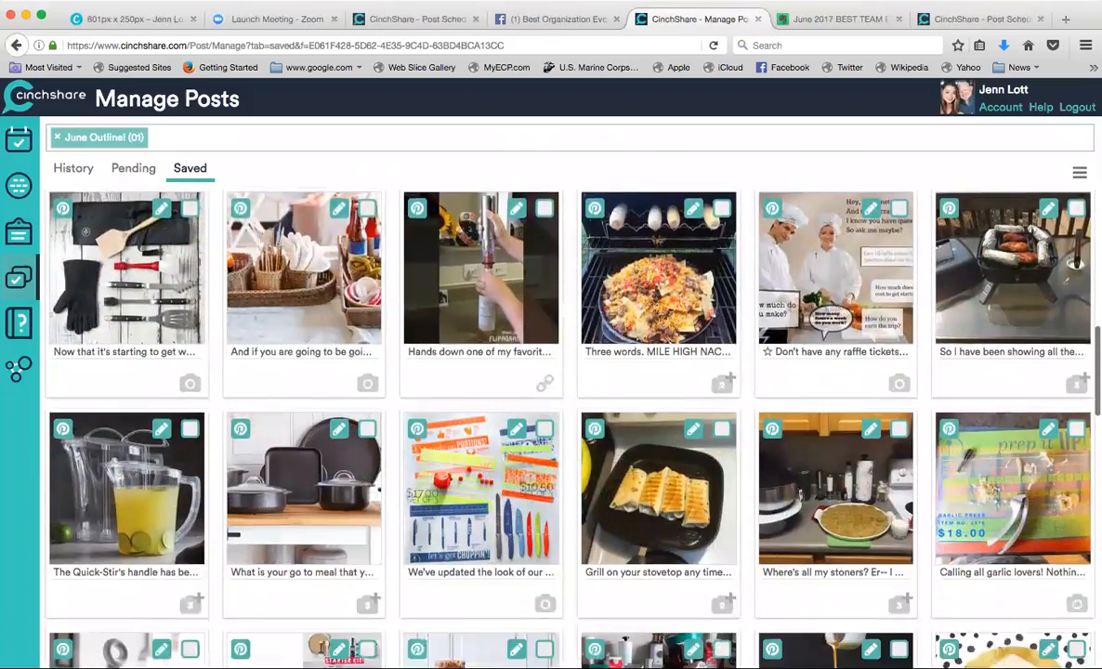
scroll(567, 427, "down", 7)
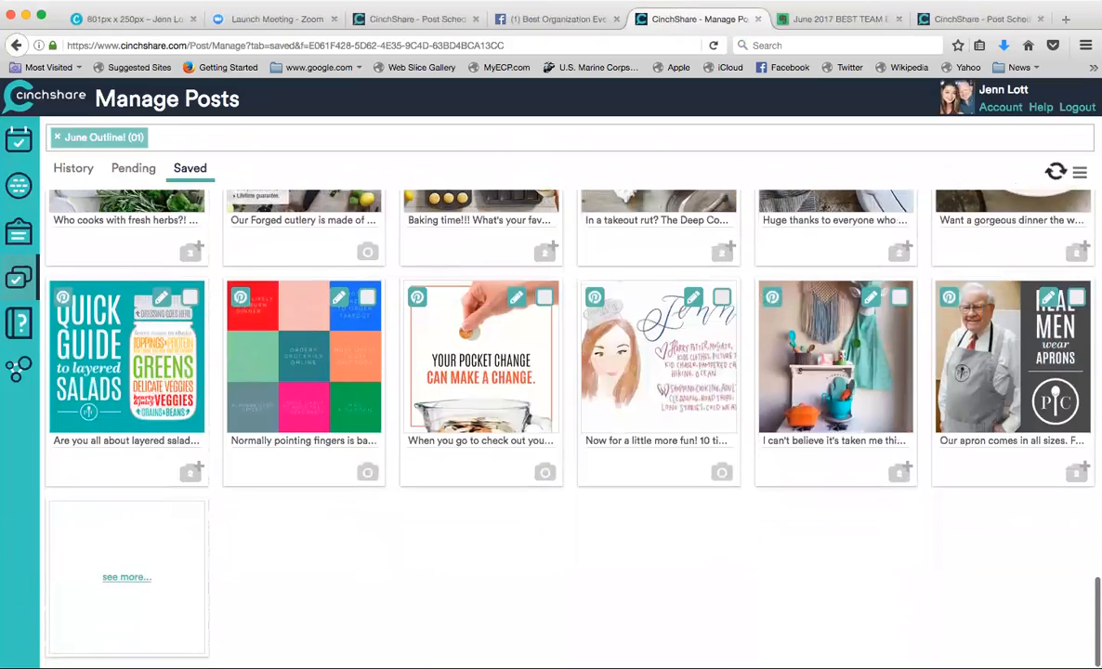
scroll(566, 427, "down", 5)
scroll(566, 427, "down", 2)
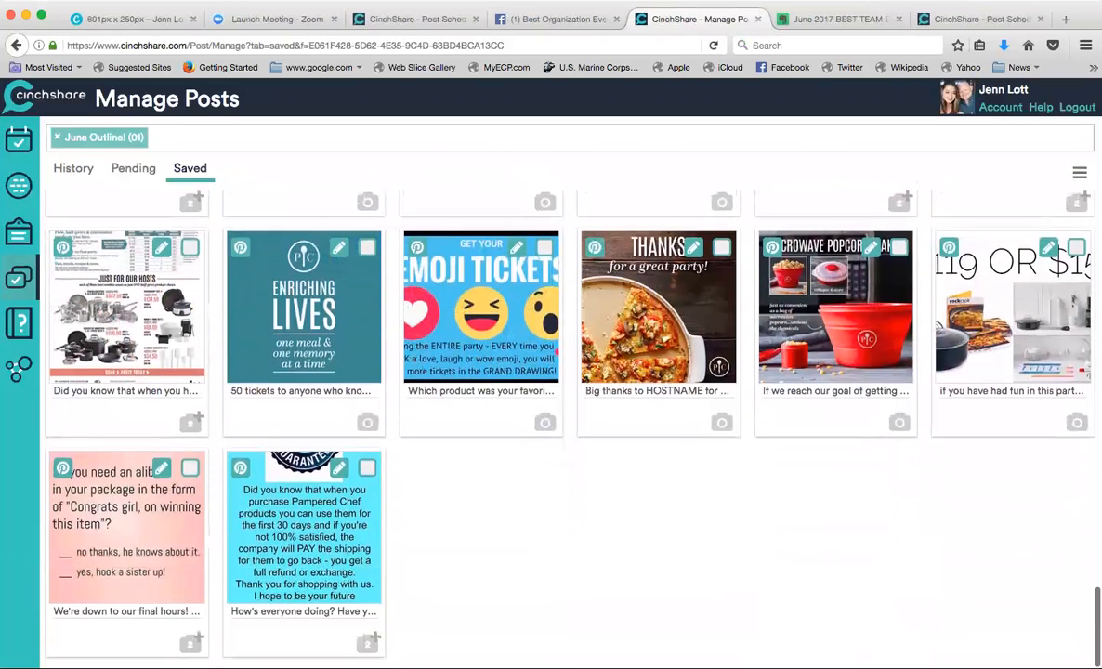
left_click(1078, 172)
left_click(1041, 228)
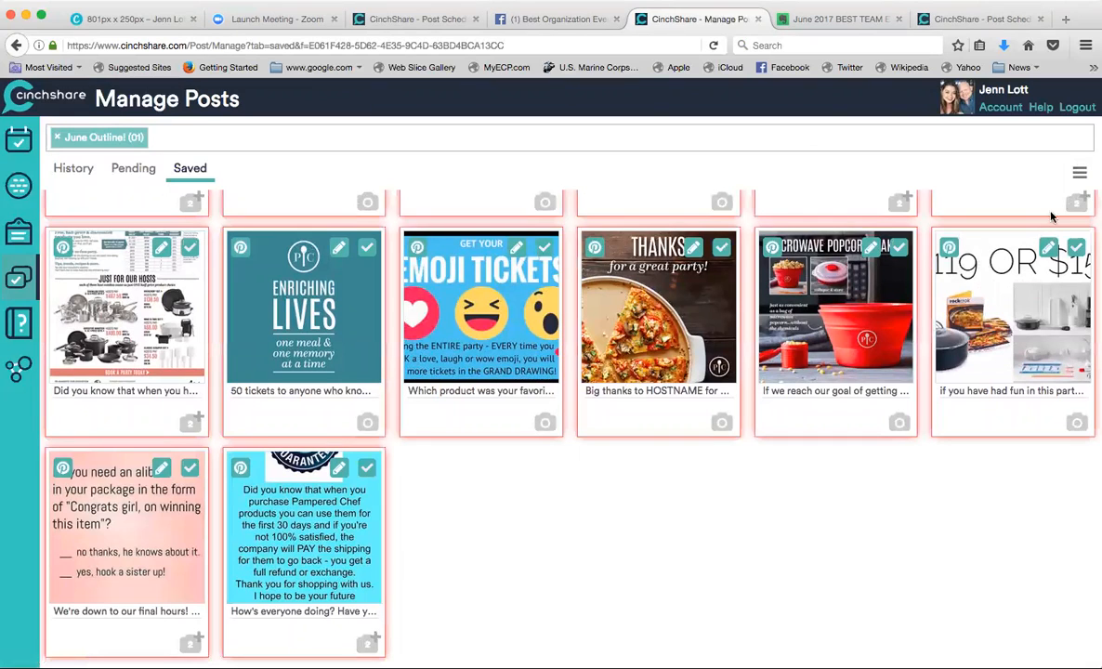
left_click(1078, 172)
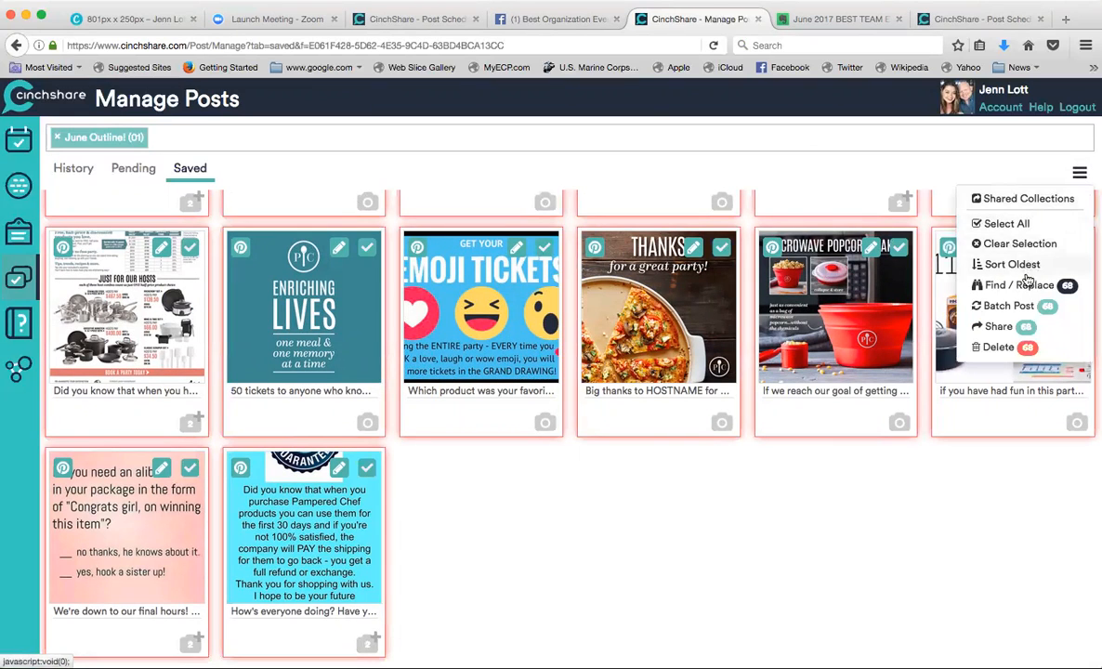
left_click(1021, 307)
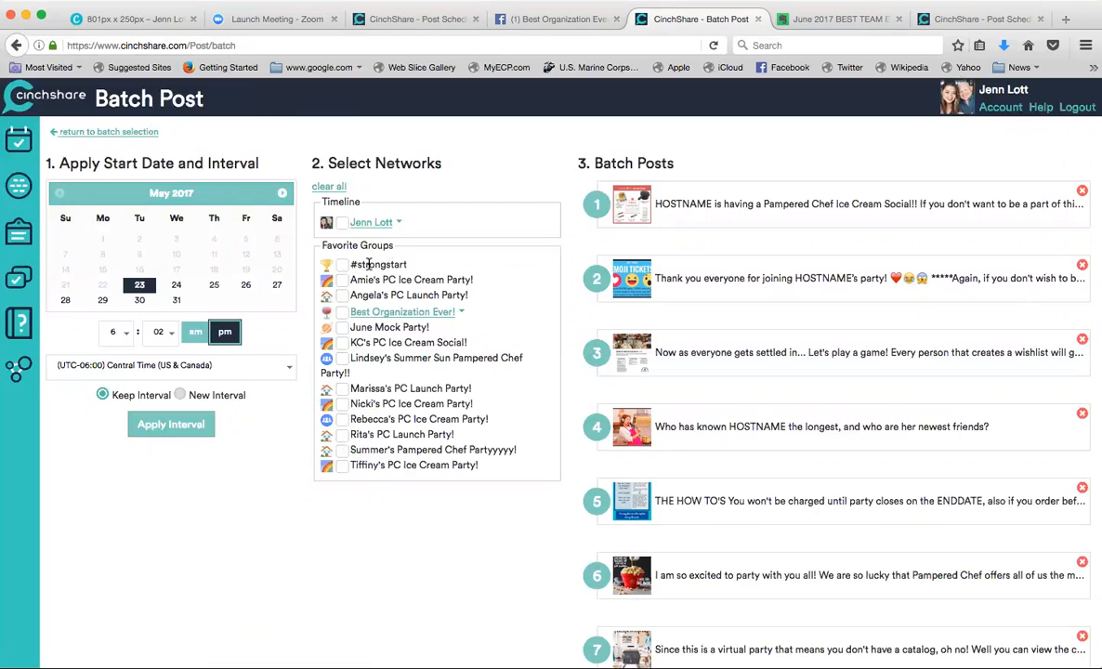
- In the other CinchShare tab, leave the unsaved post for My Networks and refresh the Facebook groups list
left_click(966, 18)
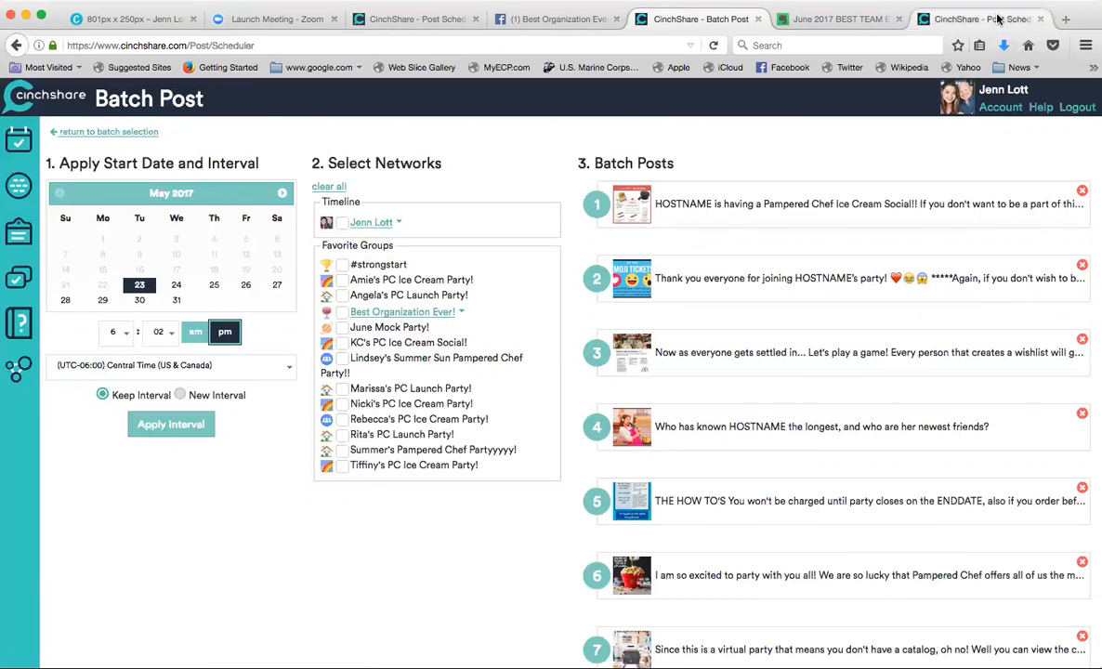
left_click(21, 190)
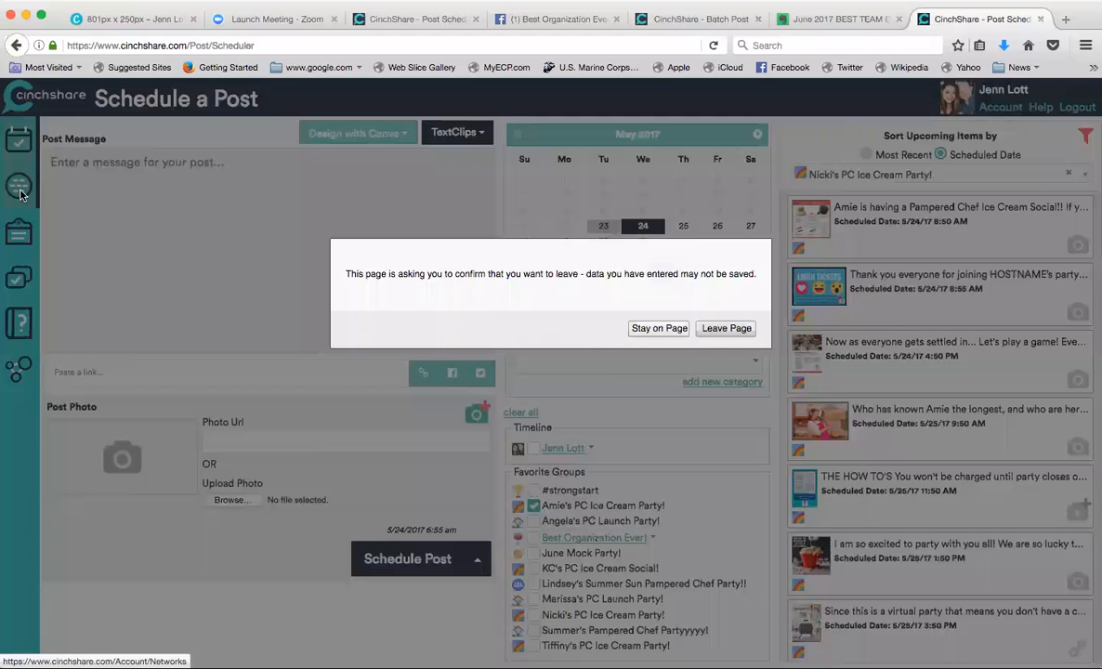
left_click(725, 330)
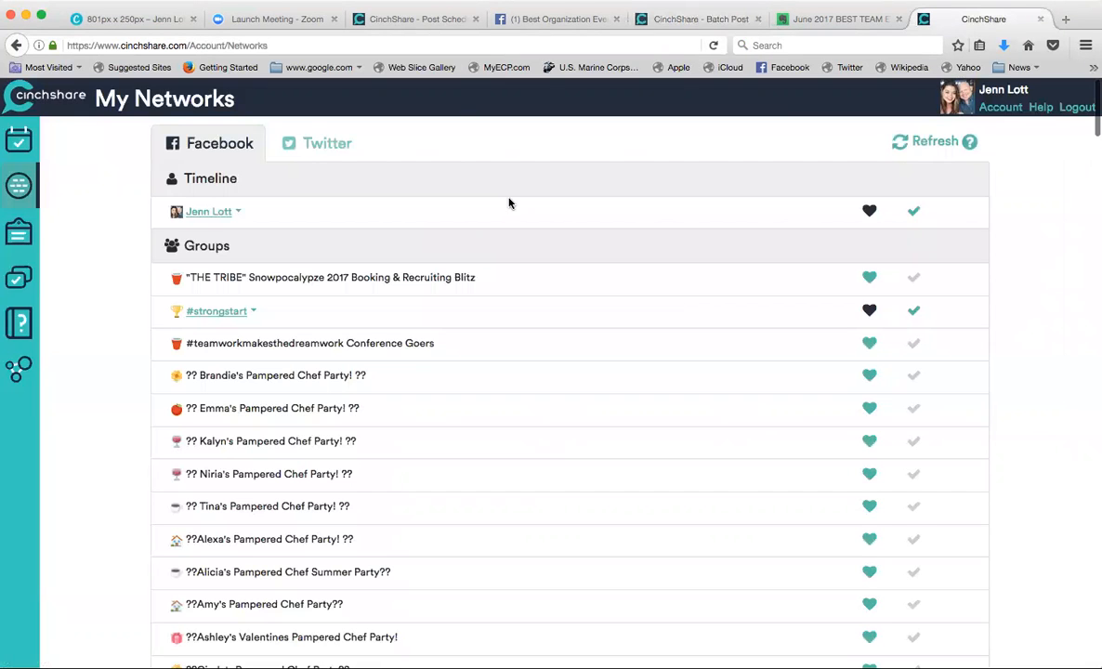
left_click(938, 142)
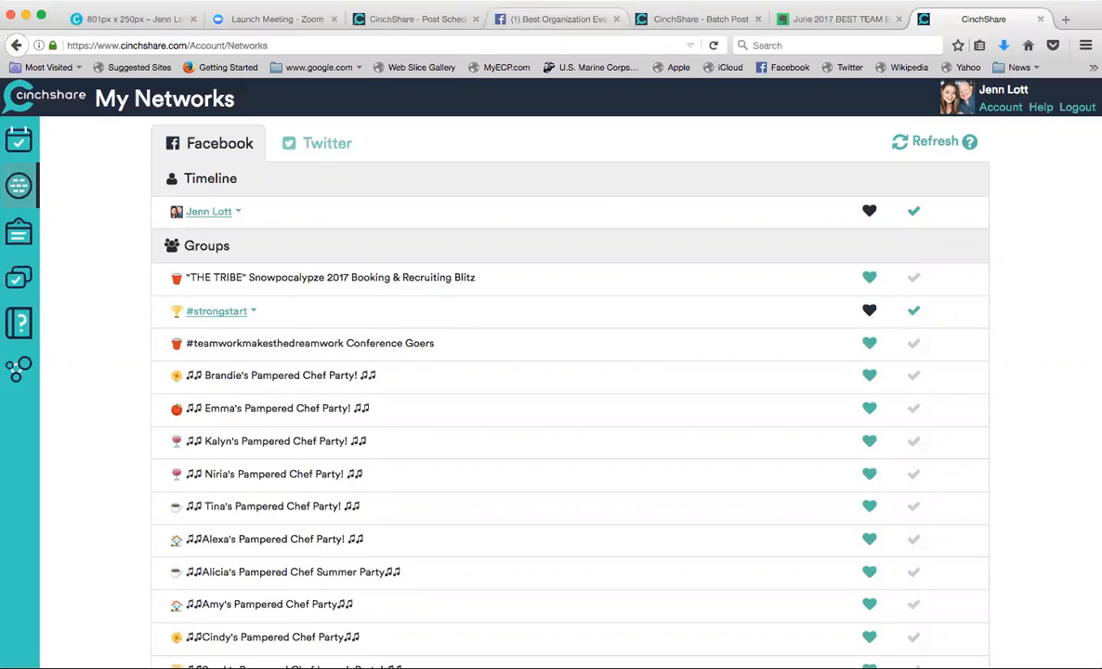
- Open Facebook's Groups page in a new tab, view the Create New Group form, and close it along with the chat window
left_click(1066, 18)
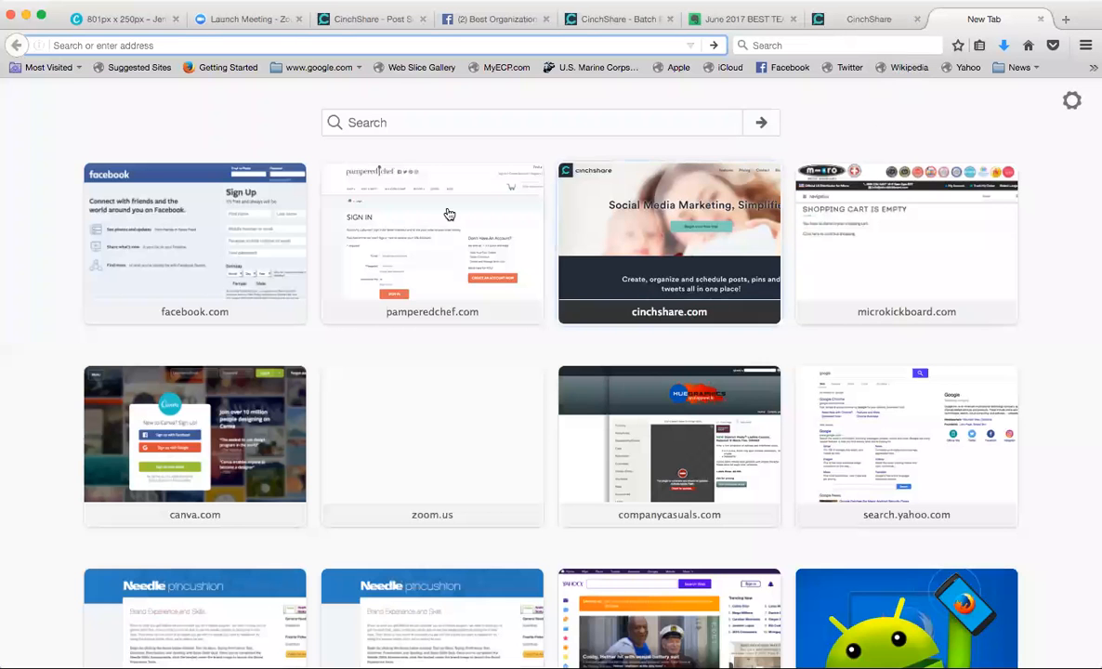
left_click(199, 216)
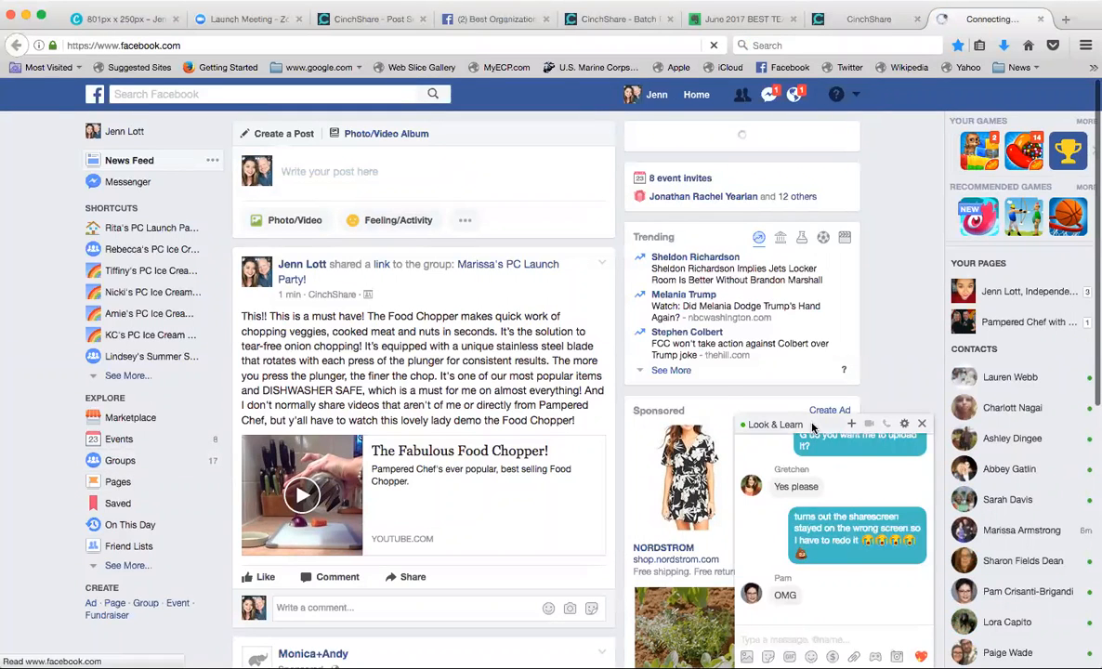
left_click(813, 424)
left_click(122, 459)
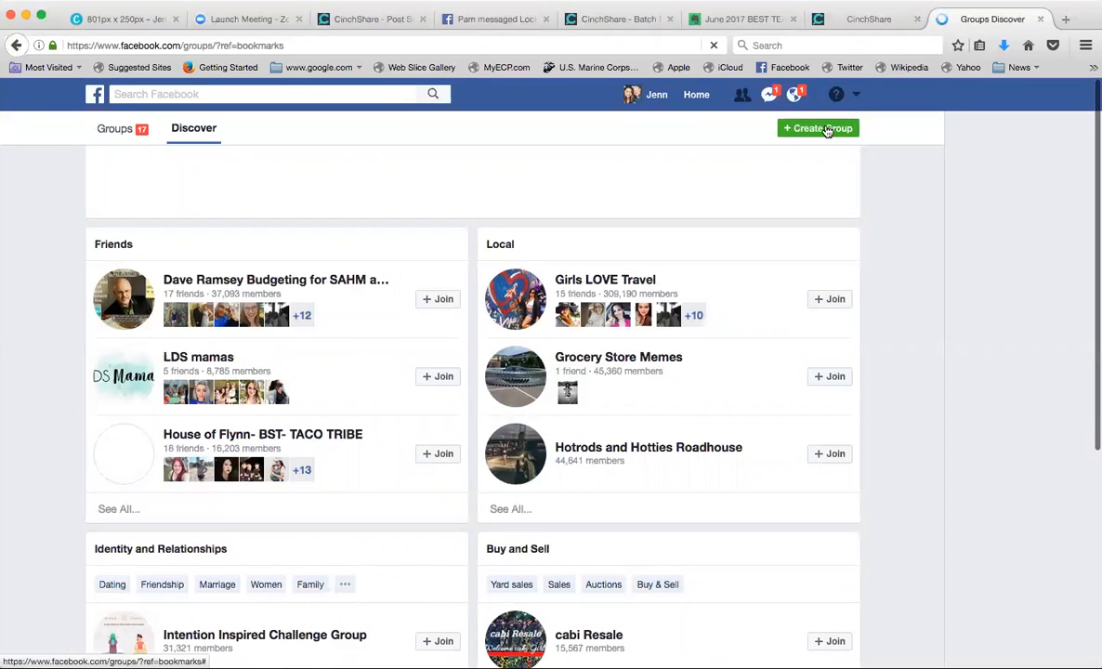
left_click(826, 130)
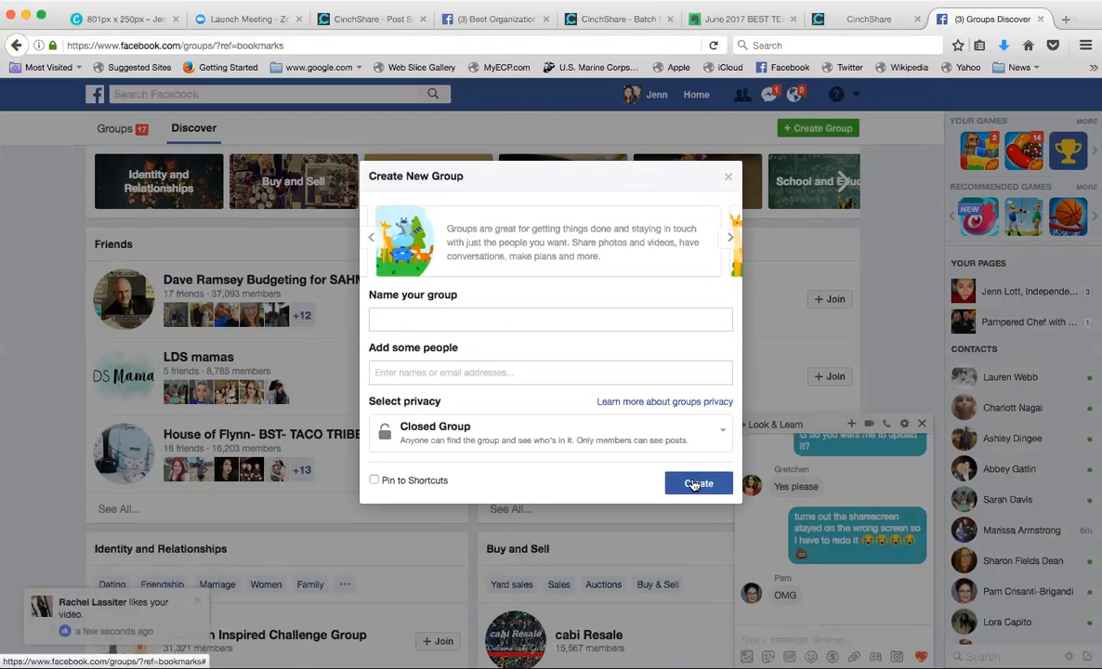
left_click(730, 181)
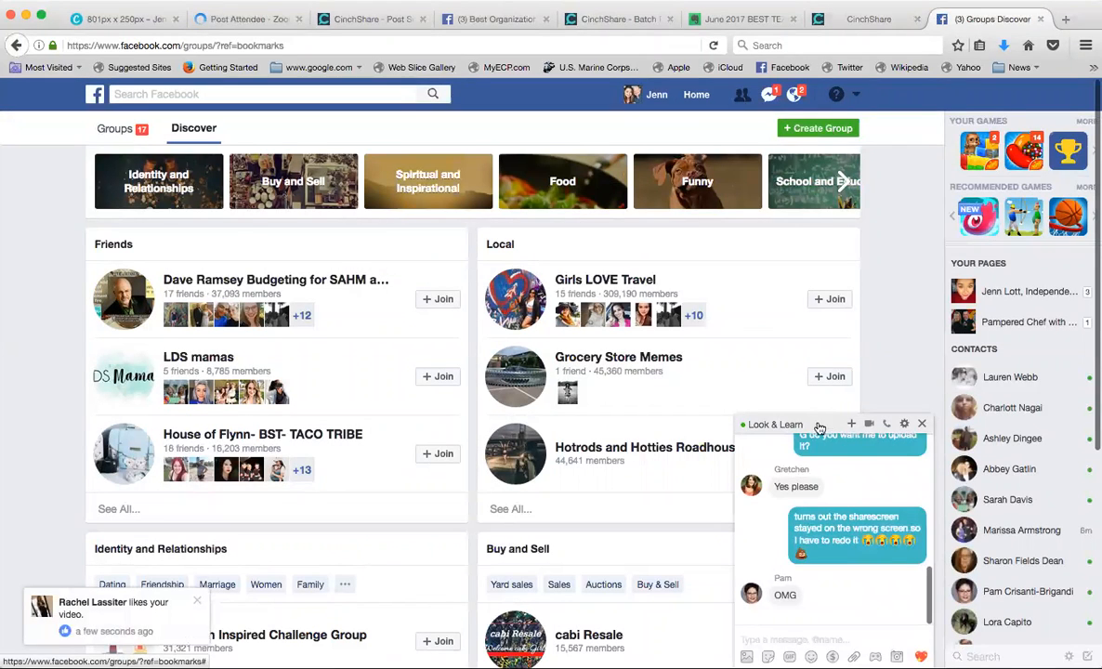
left_click(827, 424)
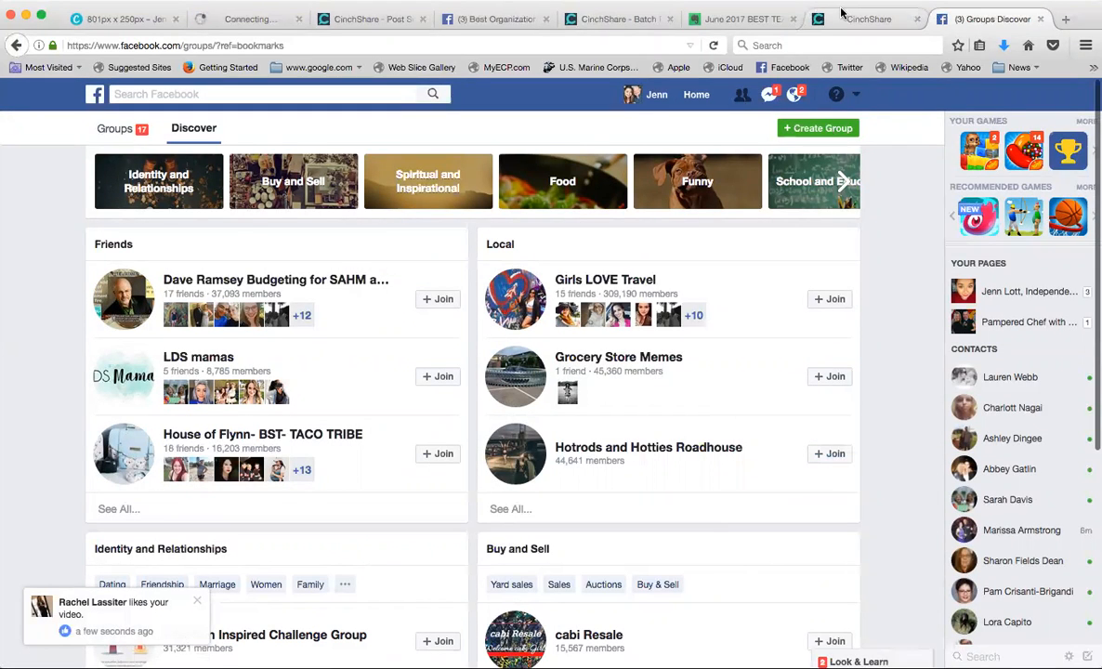
- Back in the batch post, set the start date to May 25, 2017, choose the #strongstart group and apply the kept interval
left_click(599, 20)
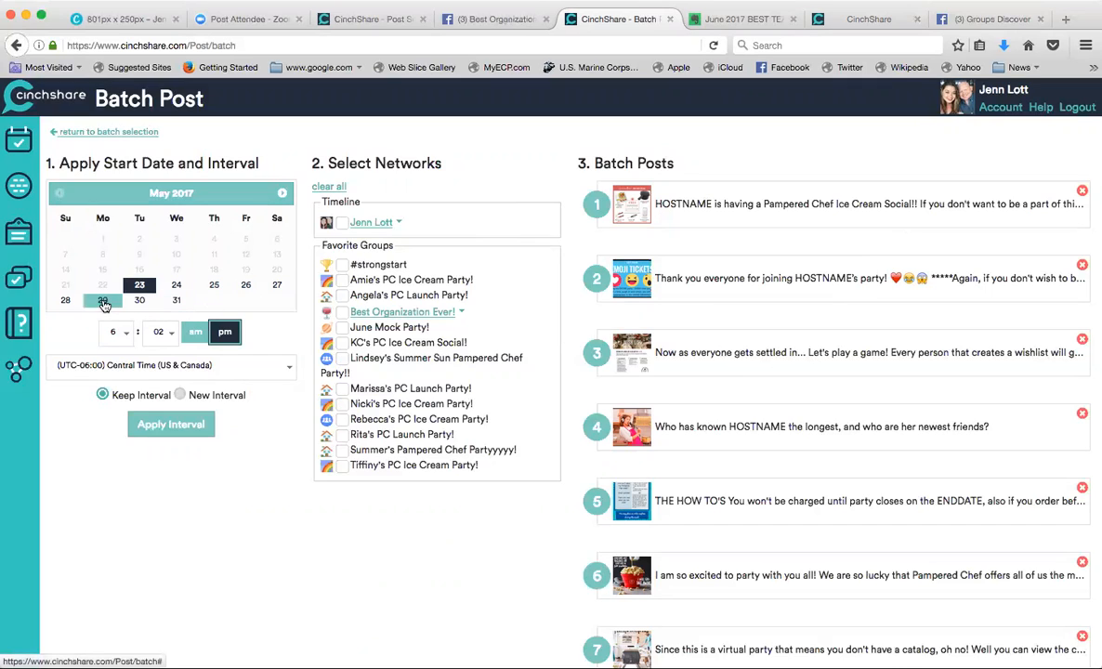
left_click(215, 288)
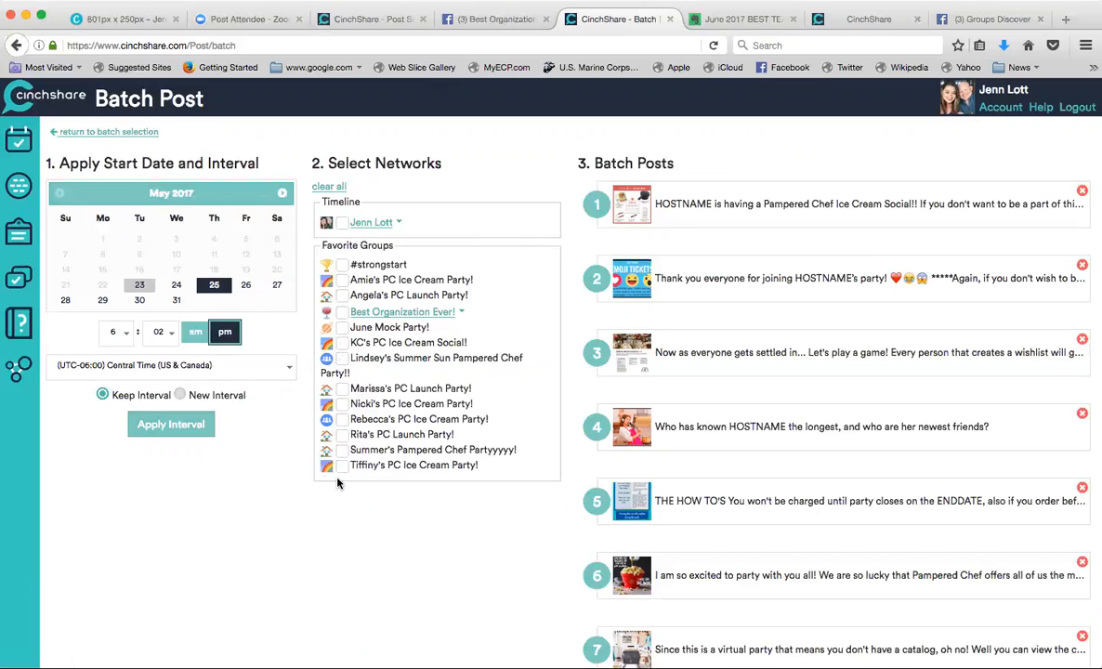
left_click(343, 266)
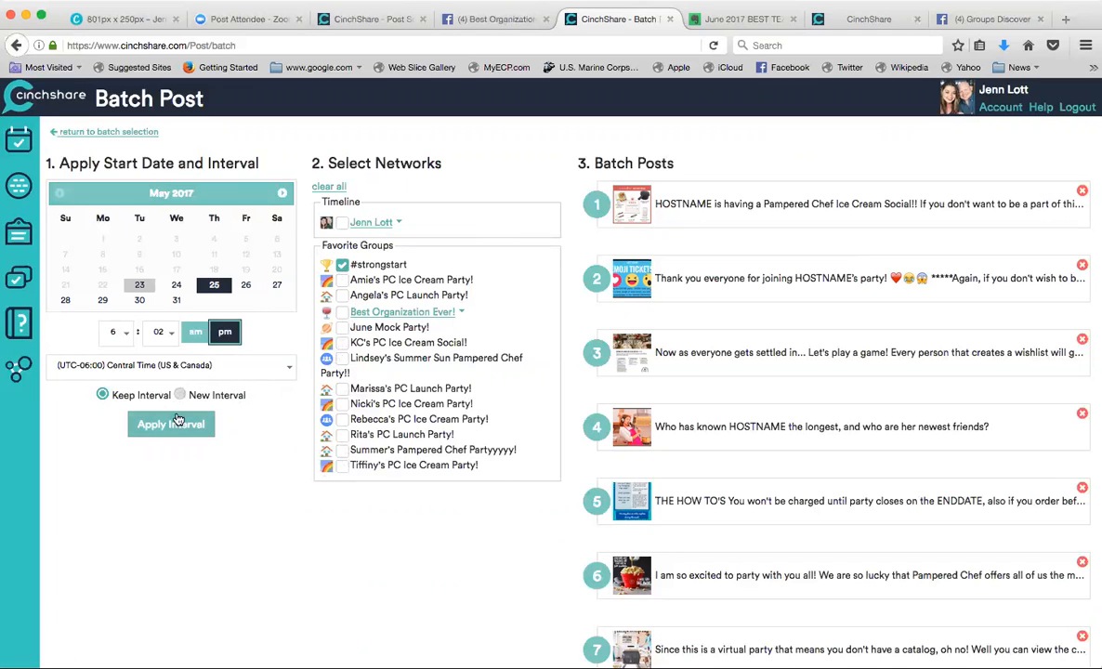
left_click(176, 423)
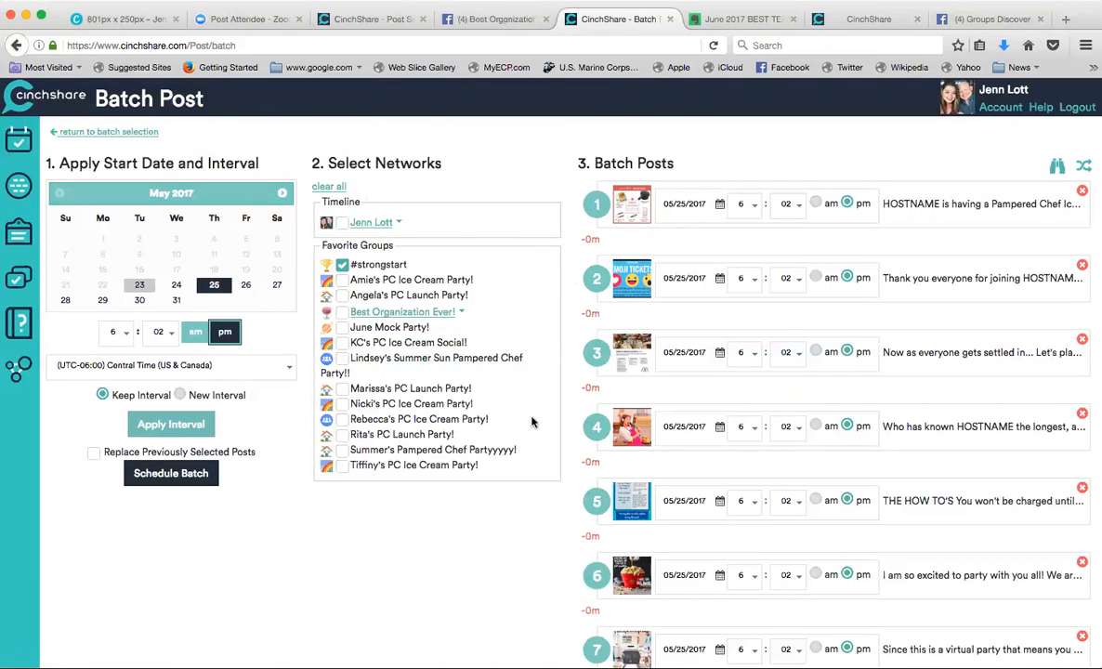
- Set the batch start time to 7:00 am and reapply the interval to all posts
left_click(113, 334)
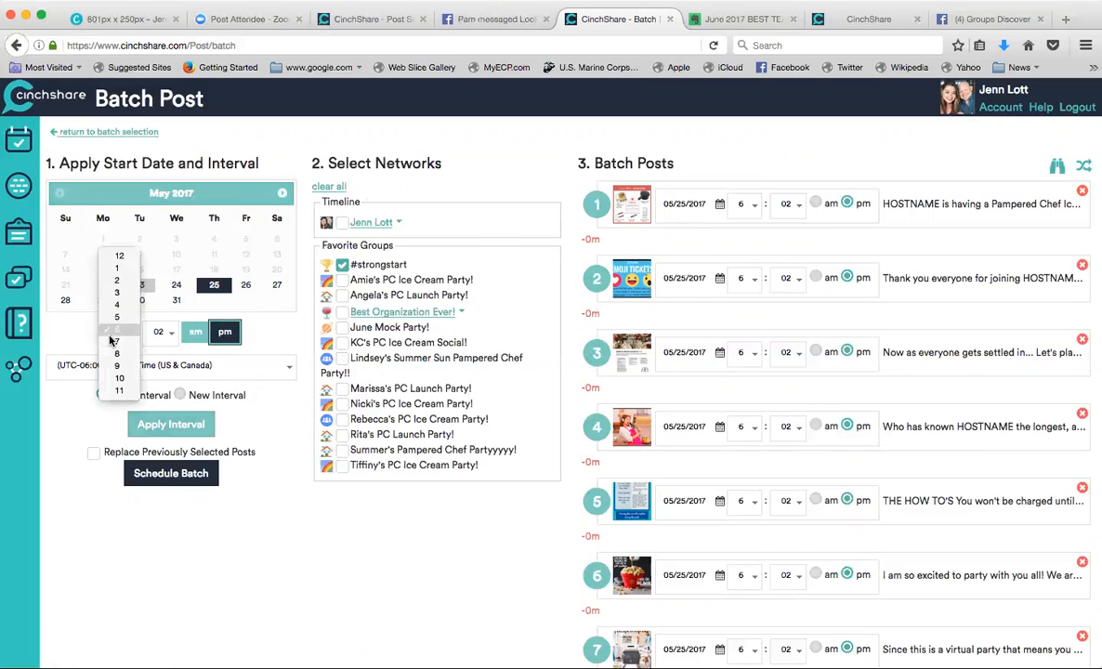
left_click(121, 346)
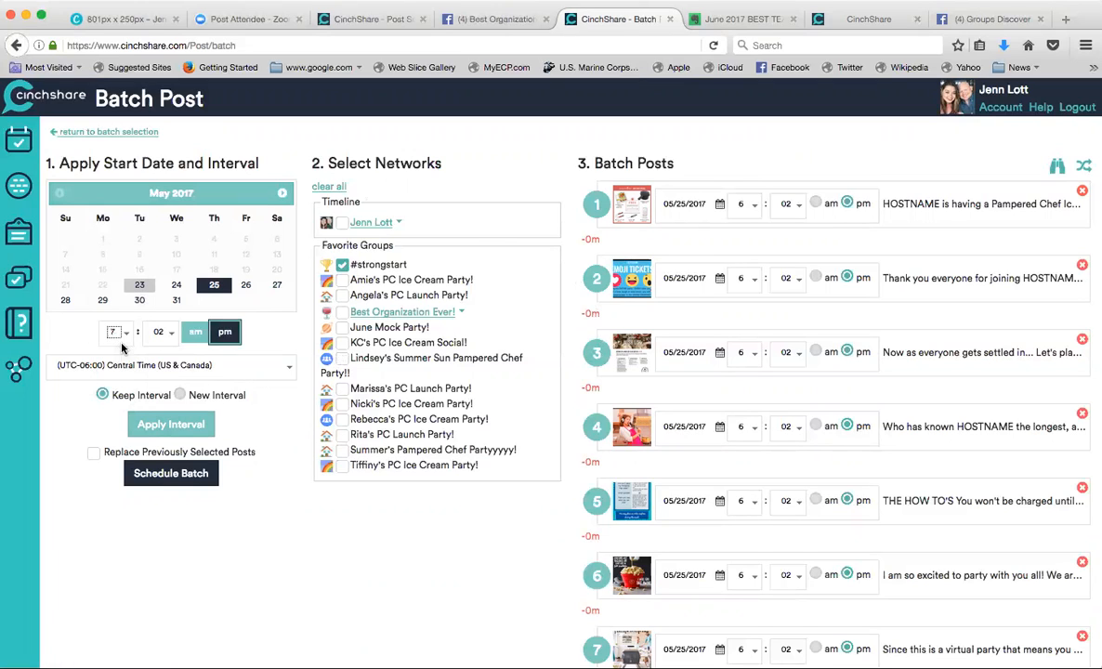
left_click(160, 331)
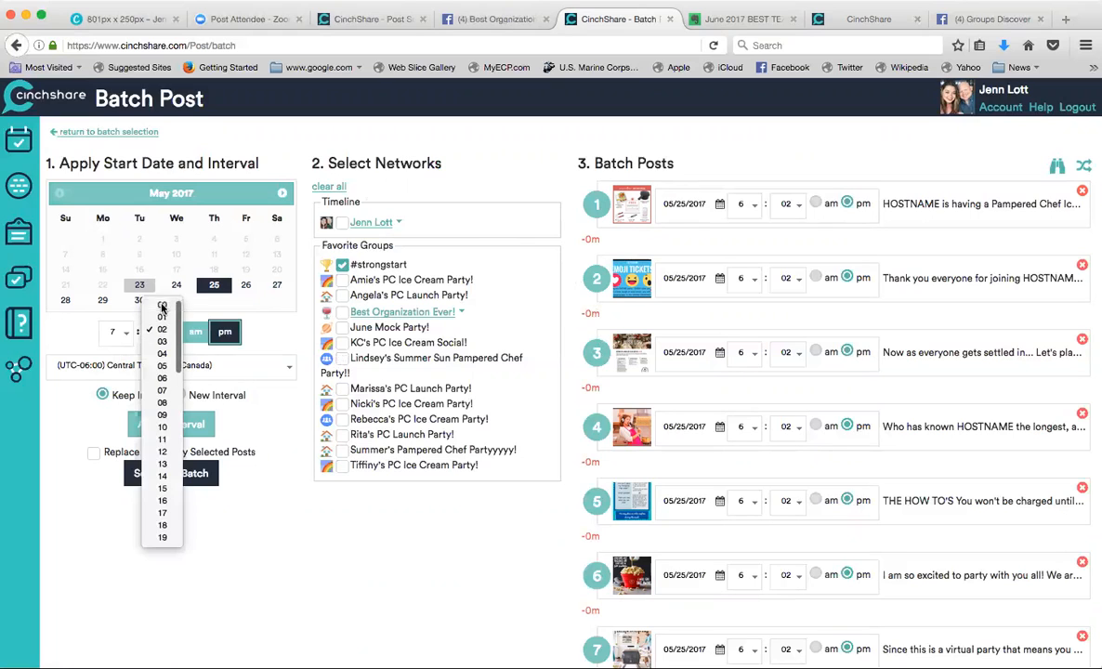
left_click(160, 306)
left_click(195, 334)
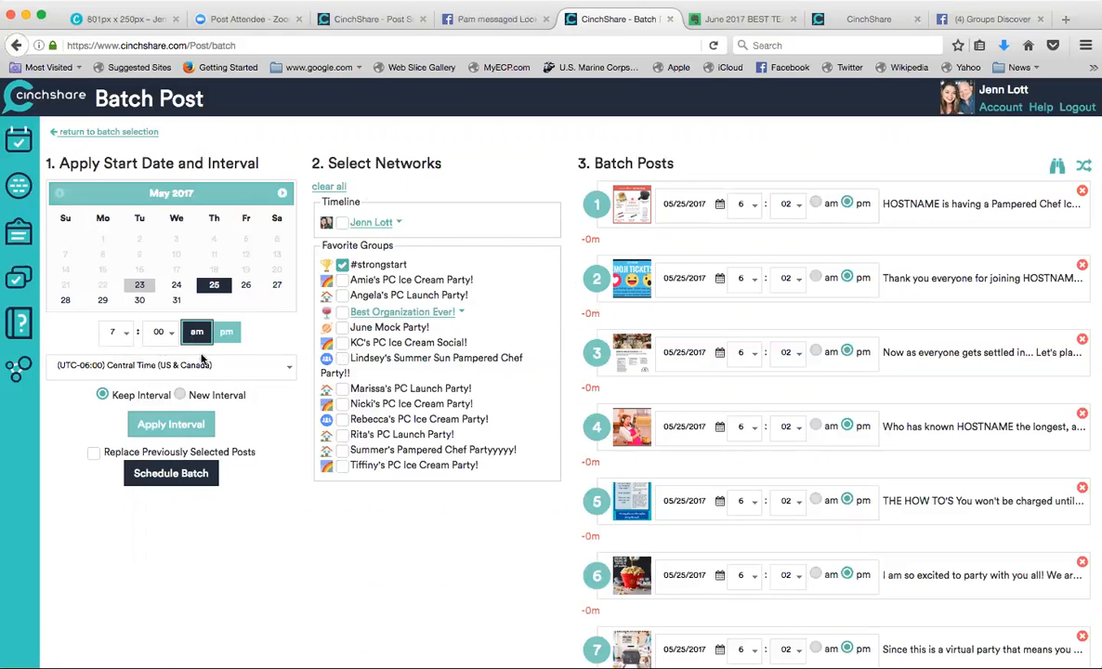
left_click(186, 425)
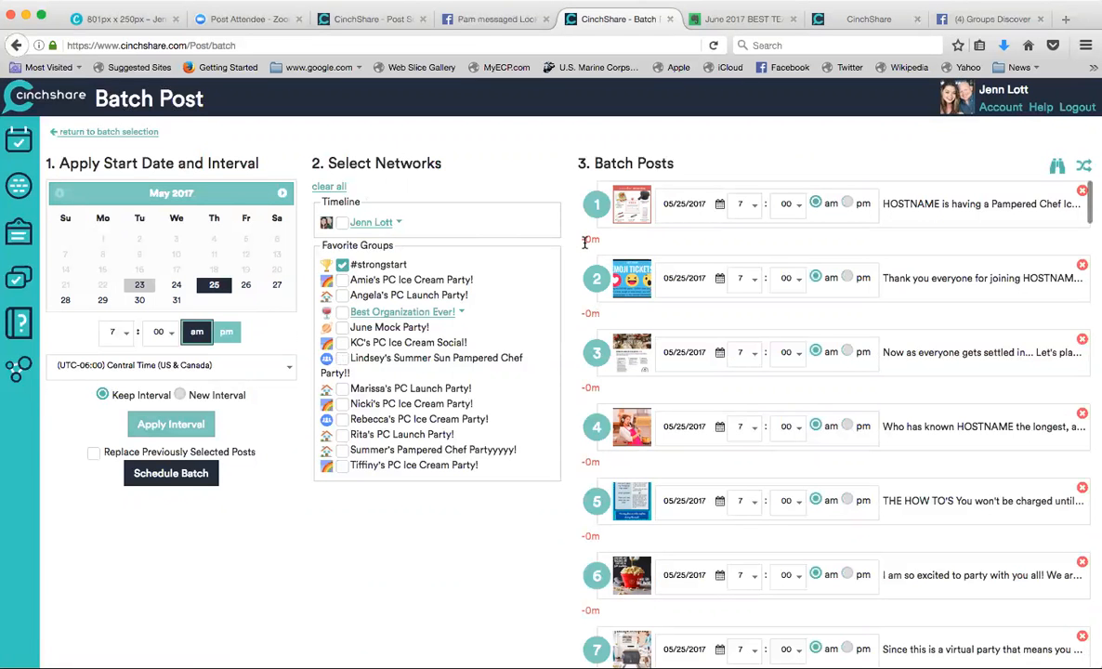
- Review the dates and times applied to the batch posts, down to the end of the list
scroll(585, 242, "down", 6)
scroll(834, 413, "down", 15)
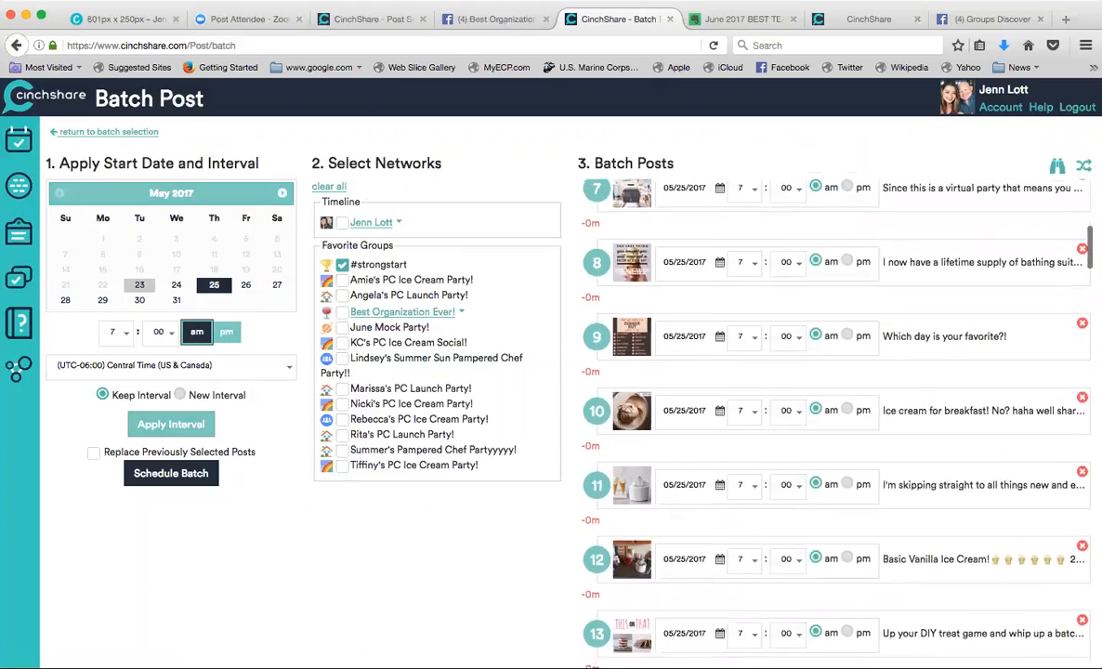
scroll(834, 413, "down", 15)
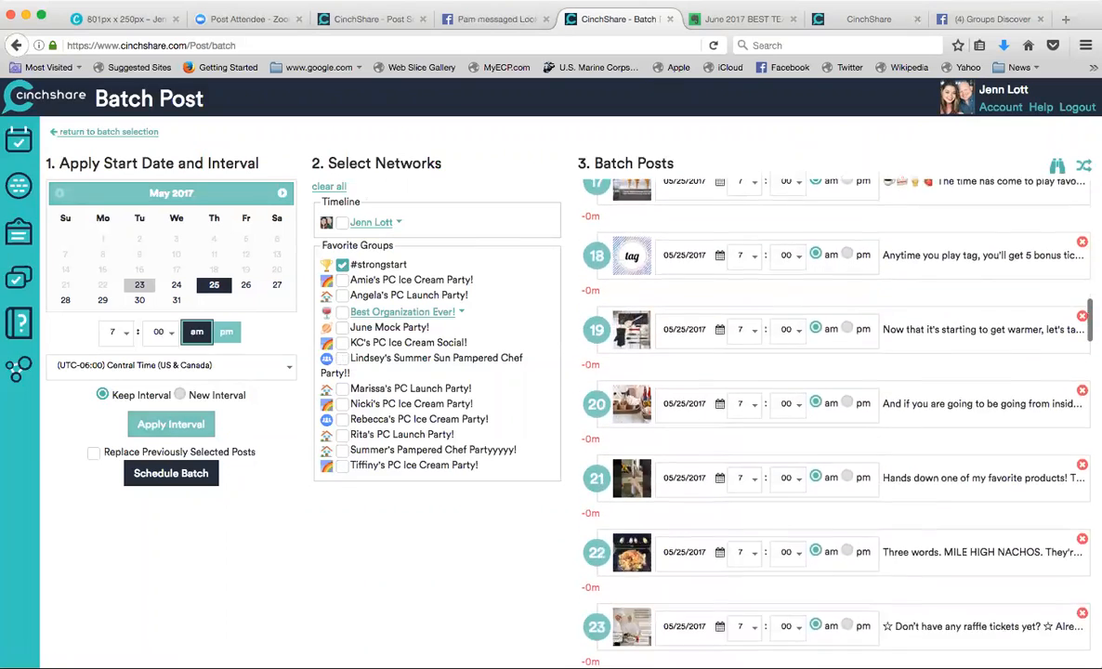
scroll(834, 413, "down", 15)
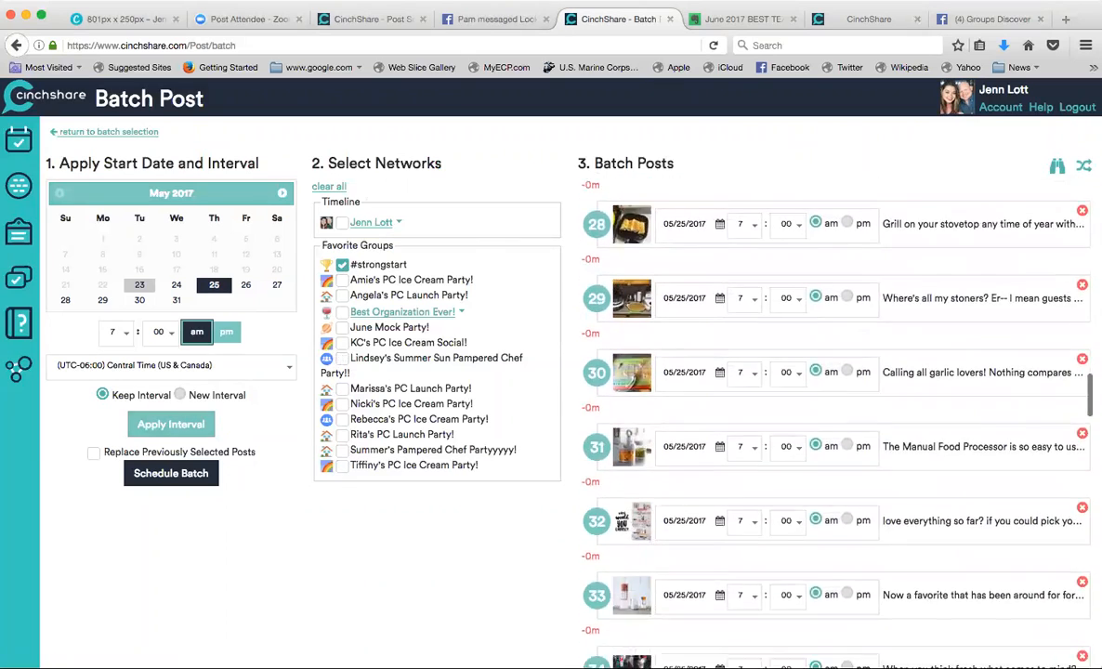
scroll(834, 413, "down", 14)
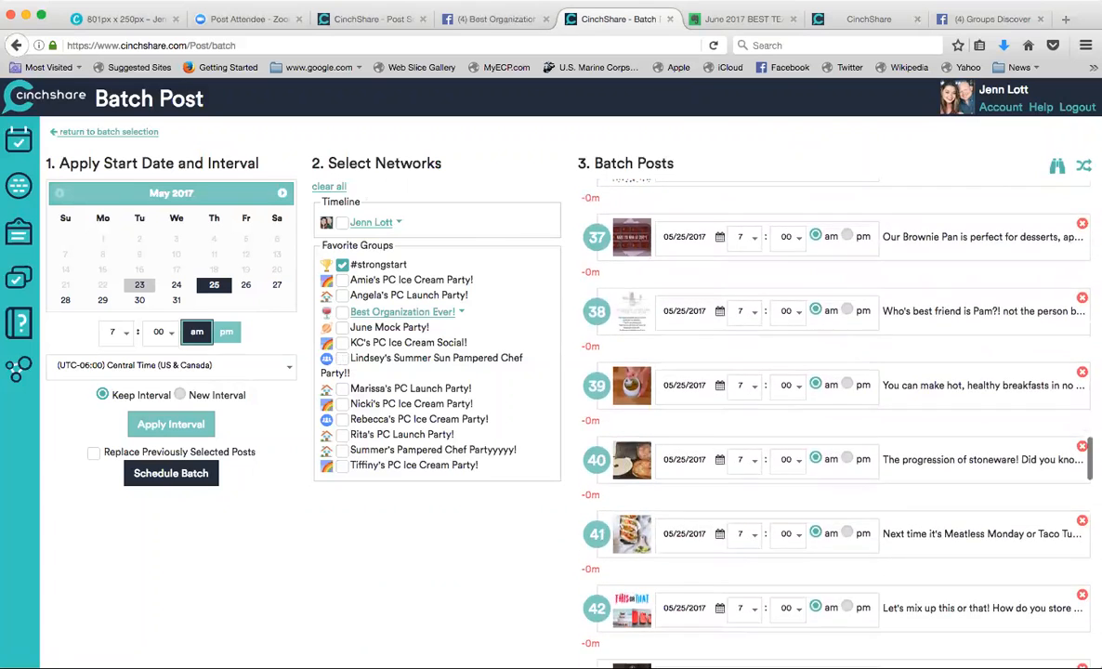
scroll(834, 414, "down", 14)
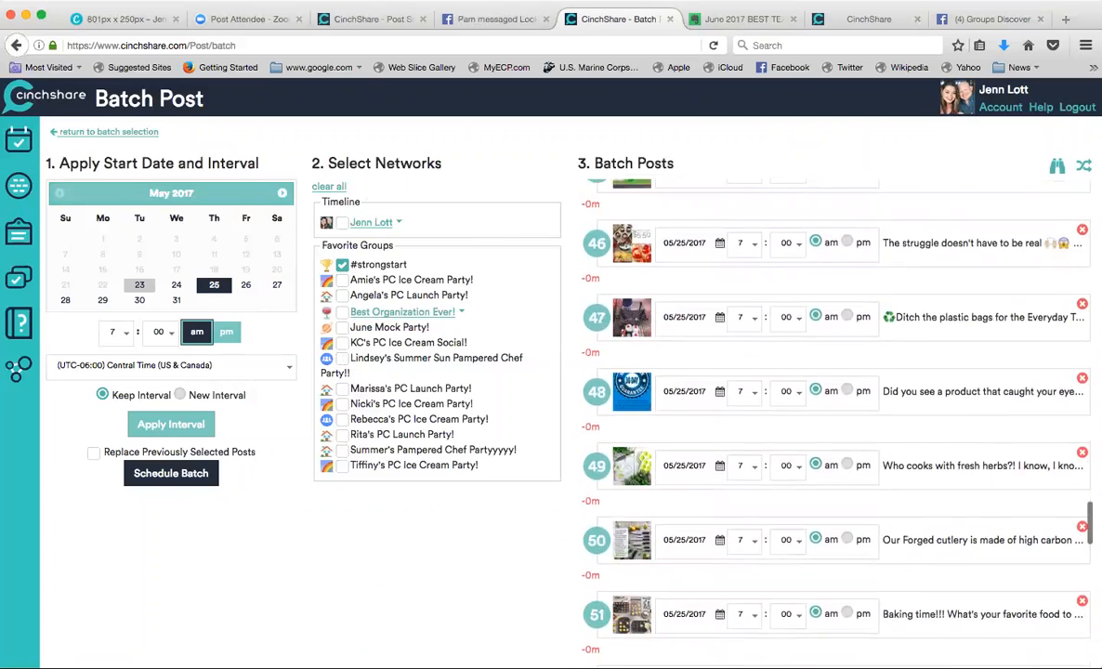
scroll(834, 414, "down", 15)
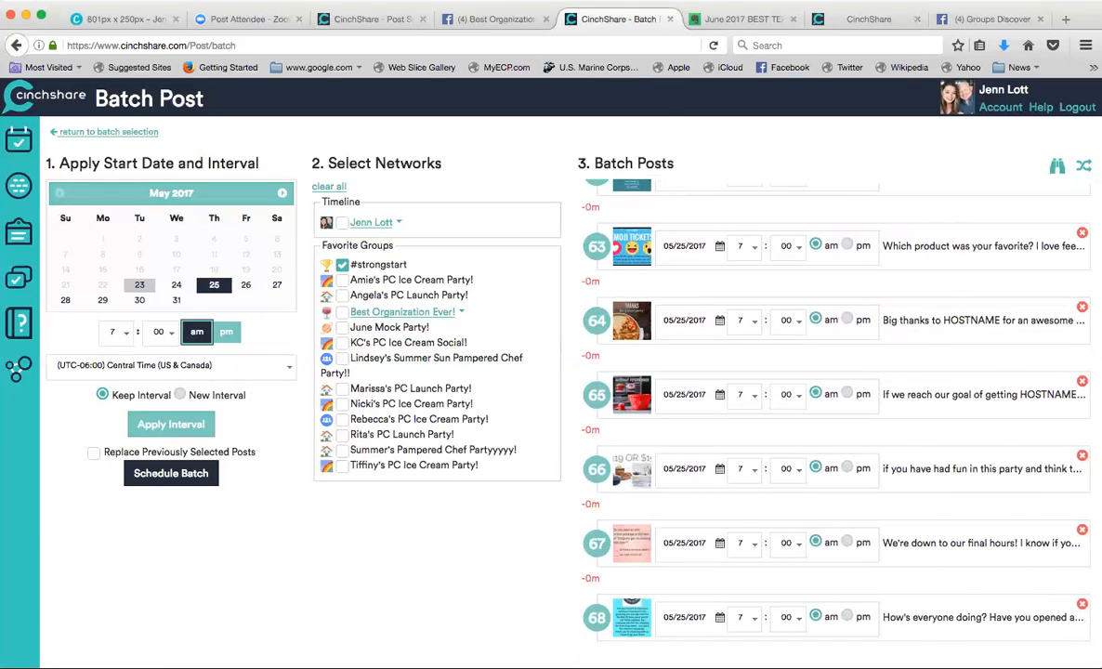
- Check the Evernote outline, then set batch post 68's date to June 15, 2017
left_click(714, 19)
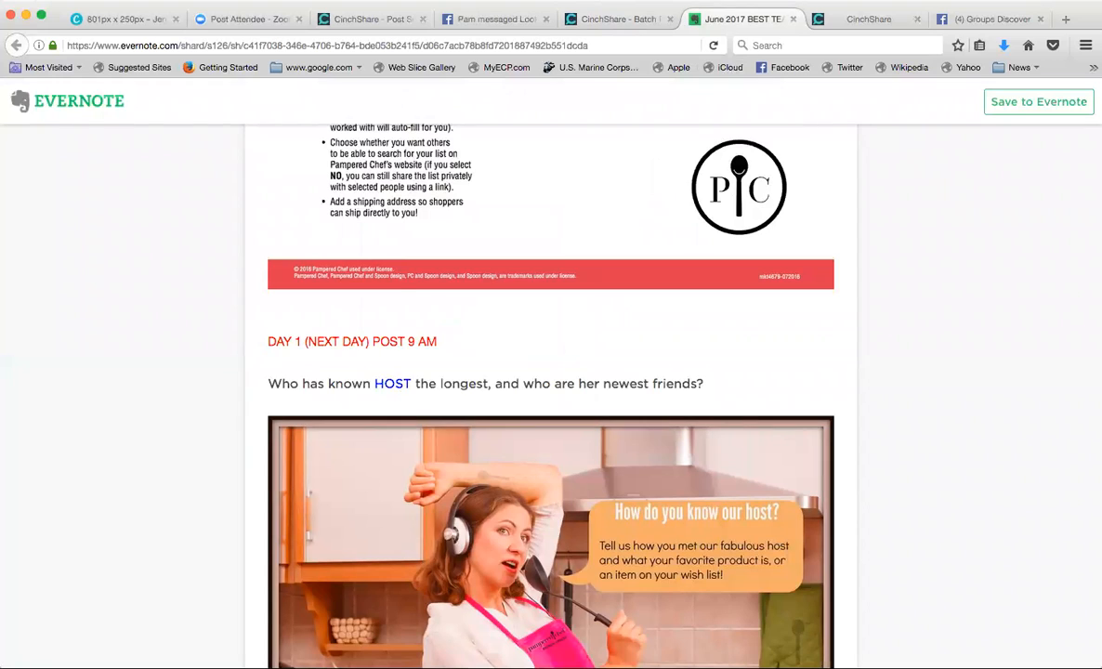
left_click(595, 19)
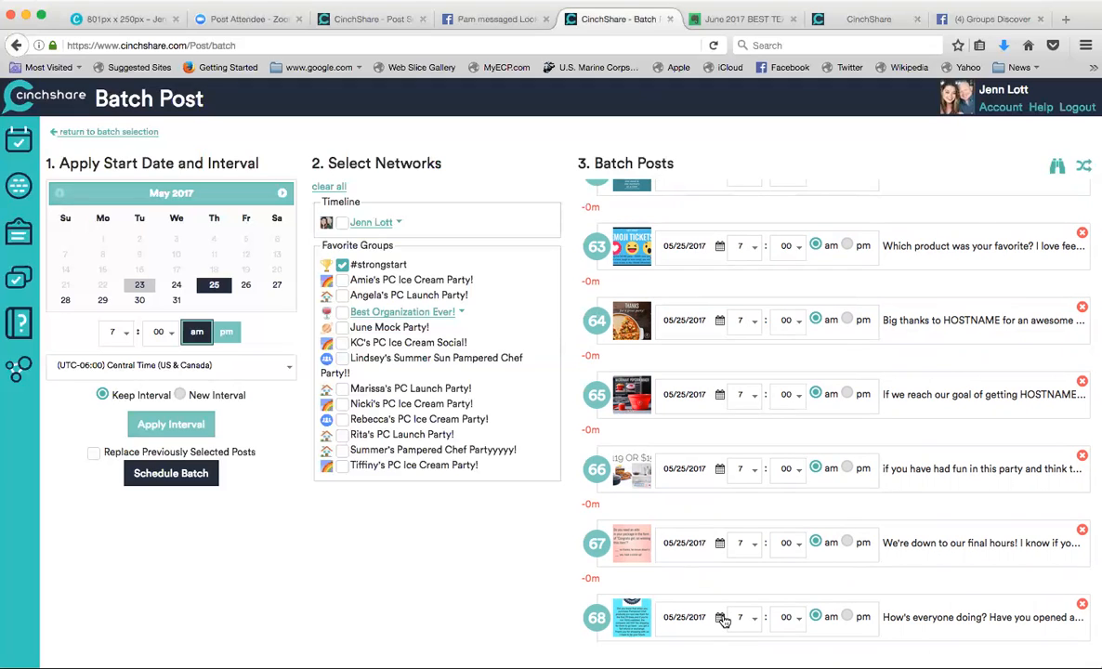
left_click(721, 617)
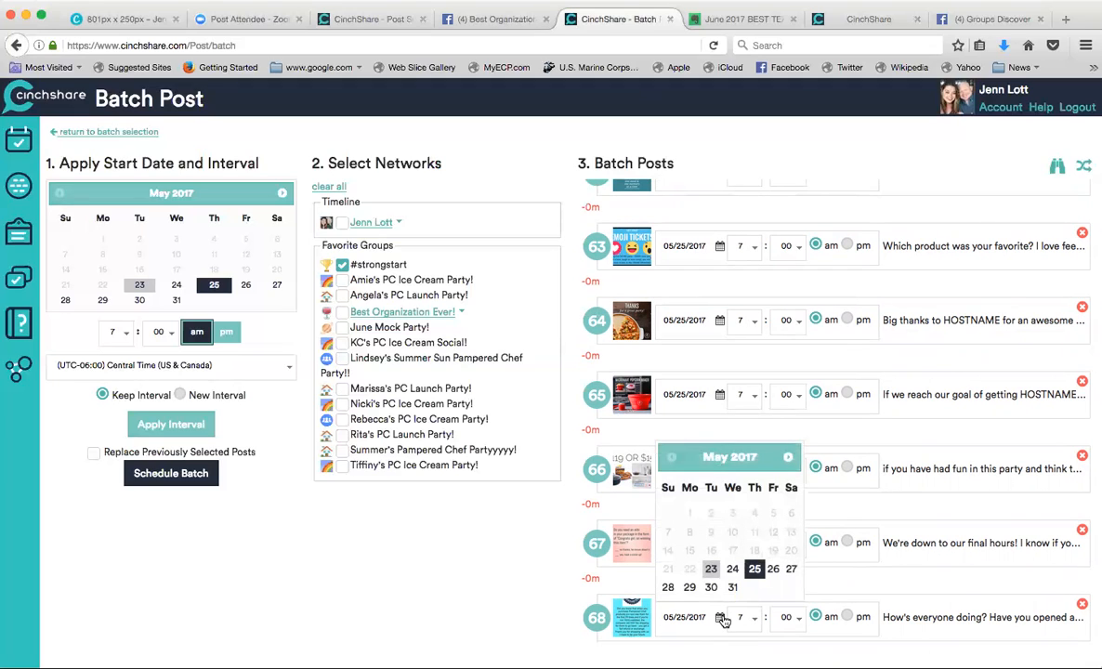
left_click(785, 458)
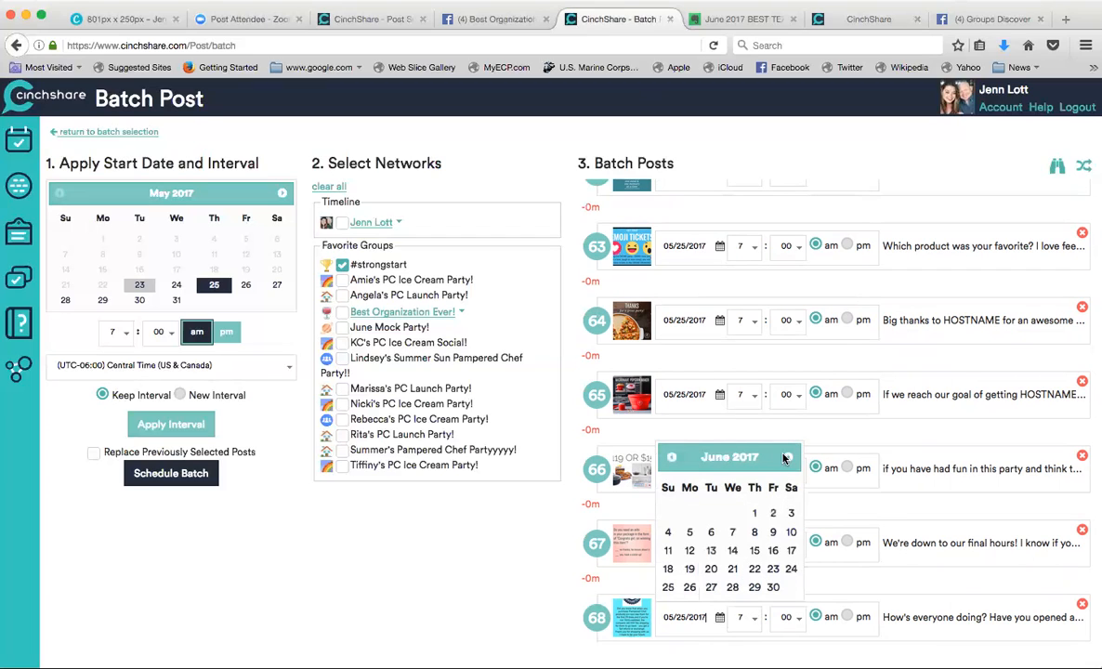
left_click(755, 552)
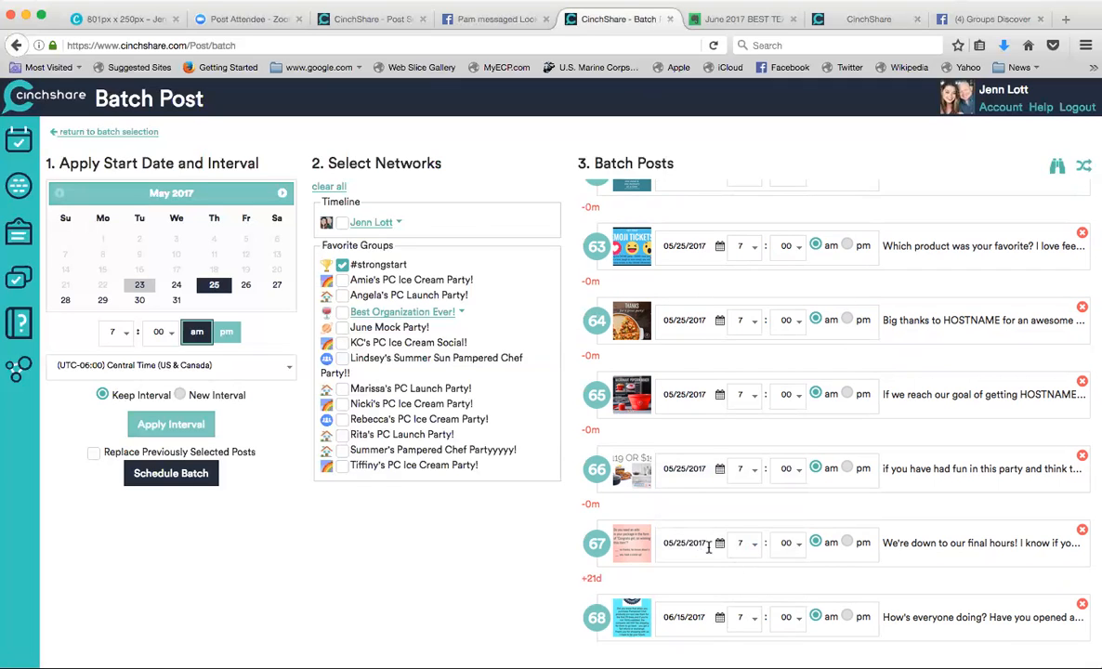
- Schedule batch post 67, about the final hours, for June 1, 2017 at 7:00 pm
left_click(721, 547)
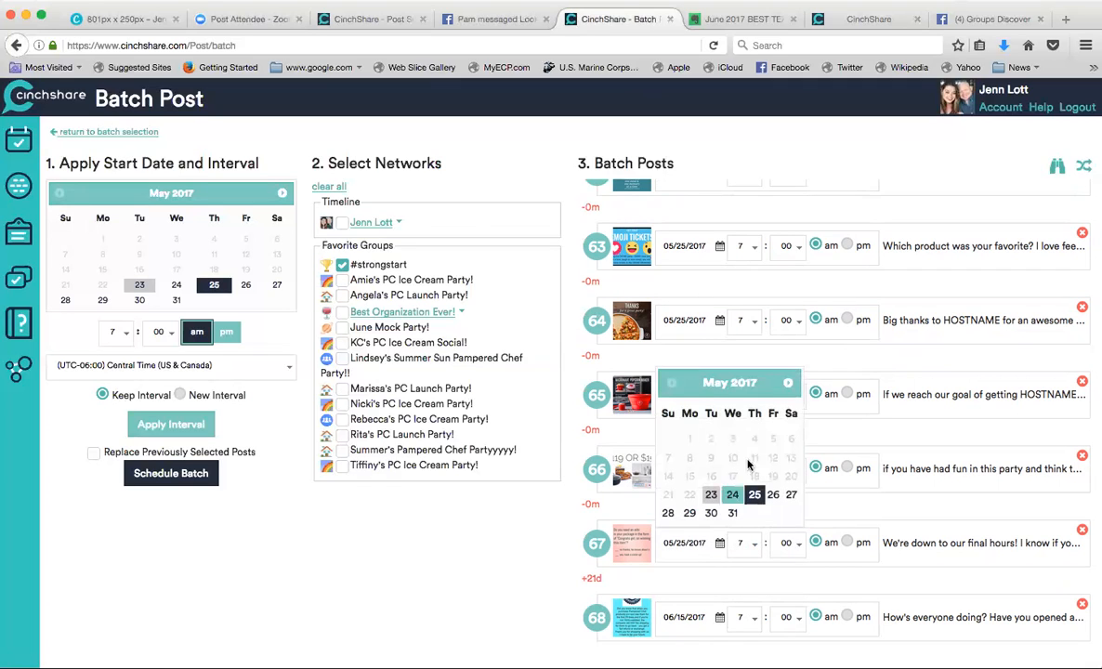
left_click(789, 387)
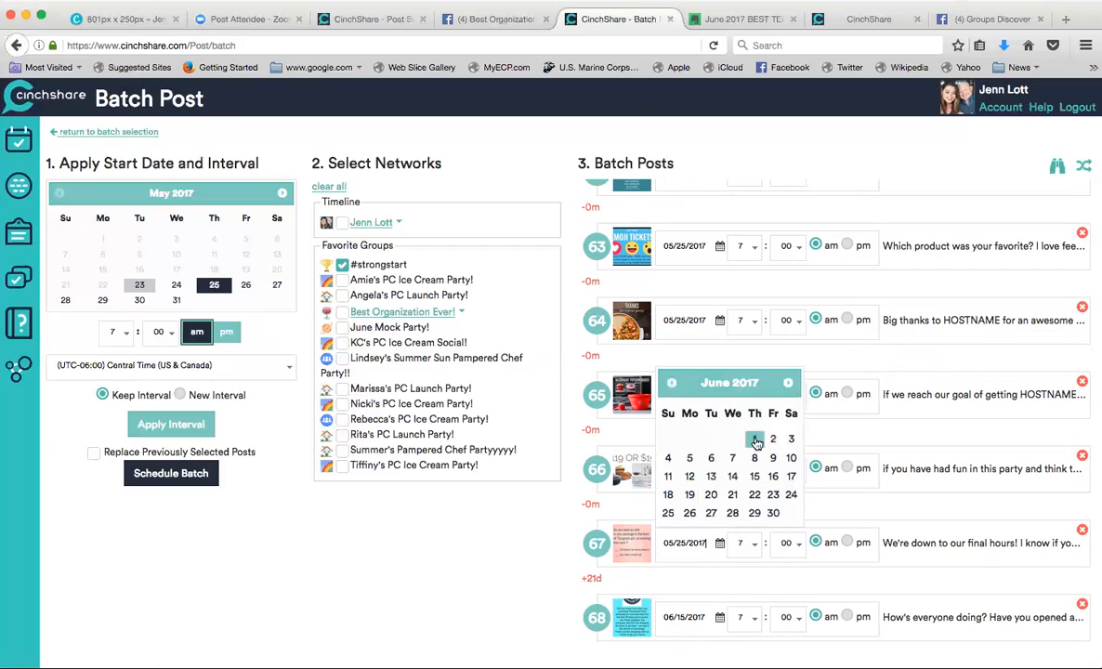
left_click(754, 440)
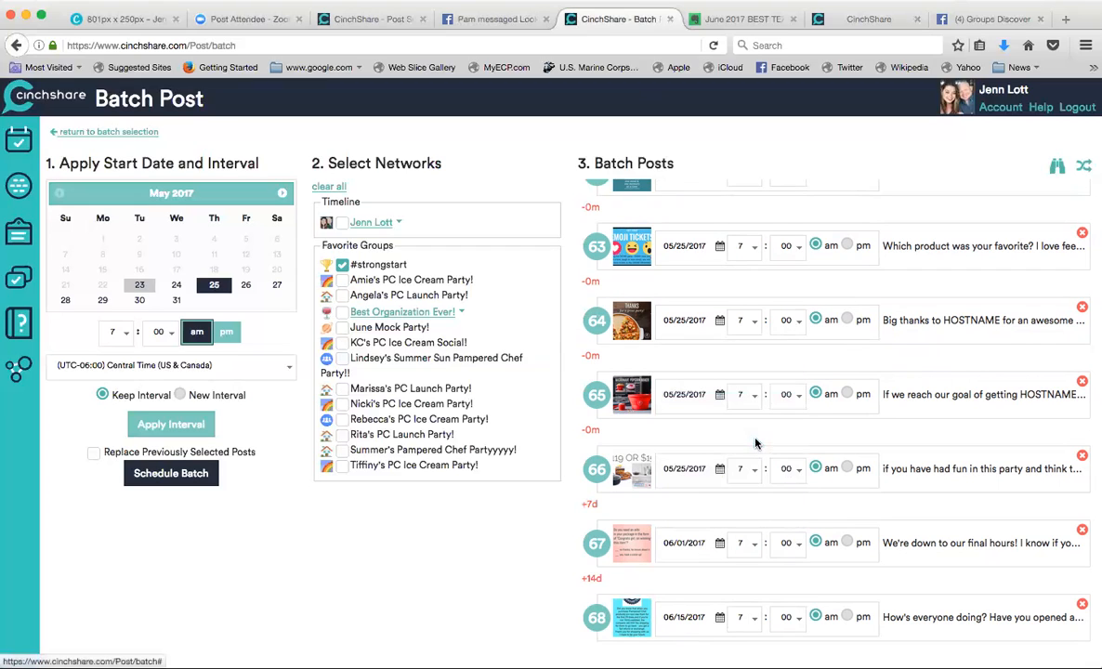
left_click(743, 544)
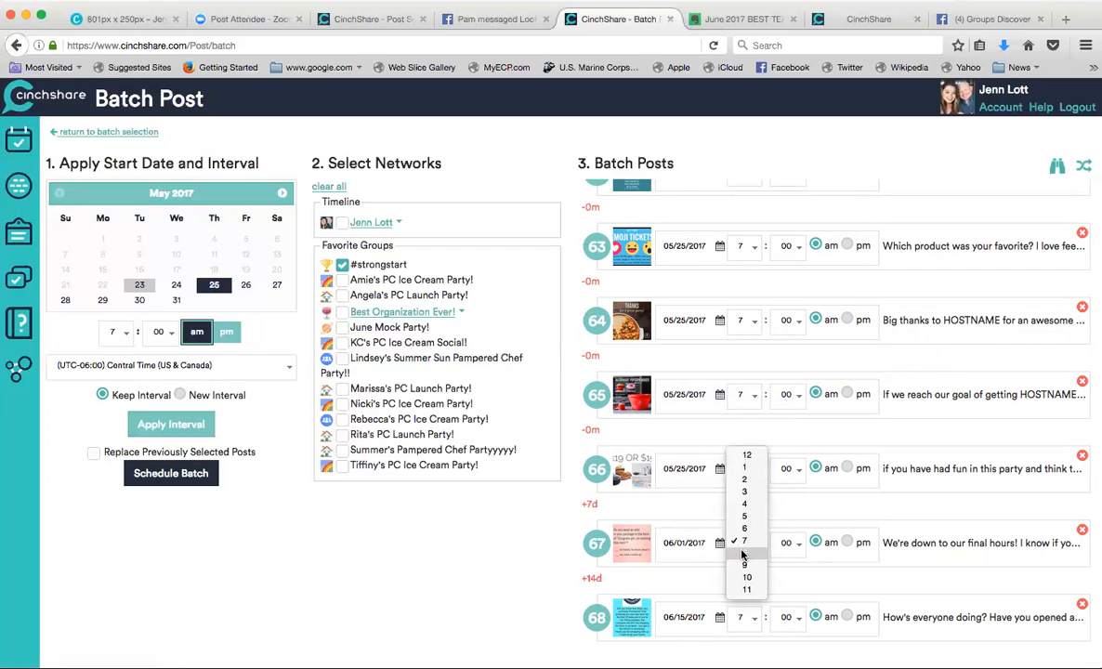
left_click(742, 548)
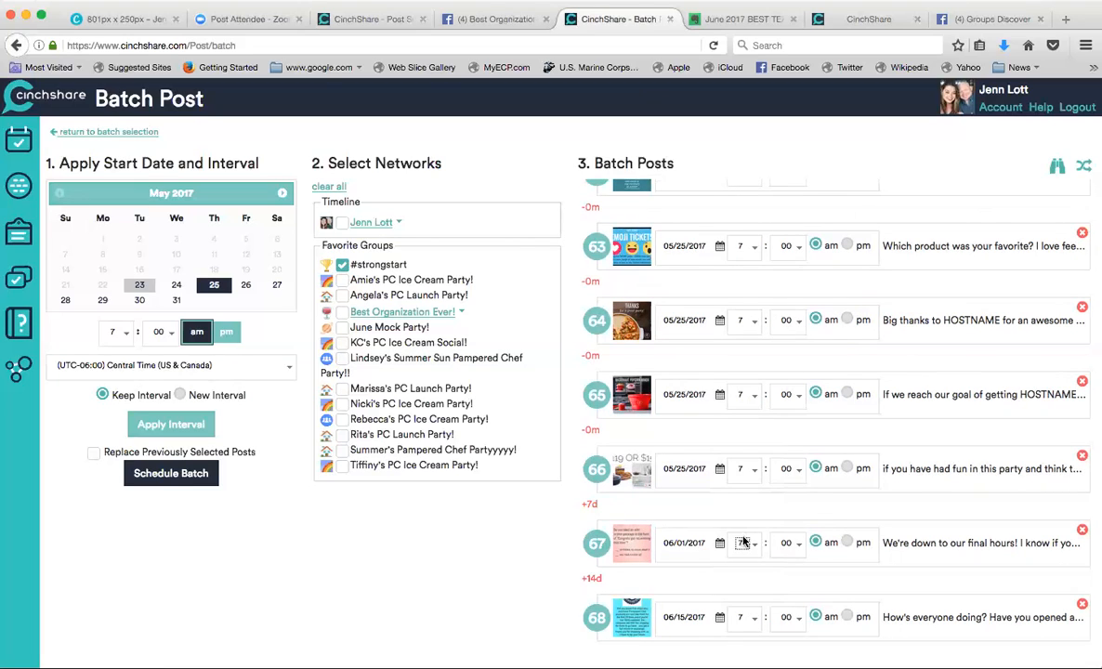
left_click(849, 545)
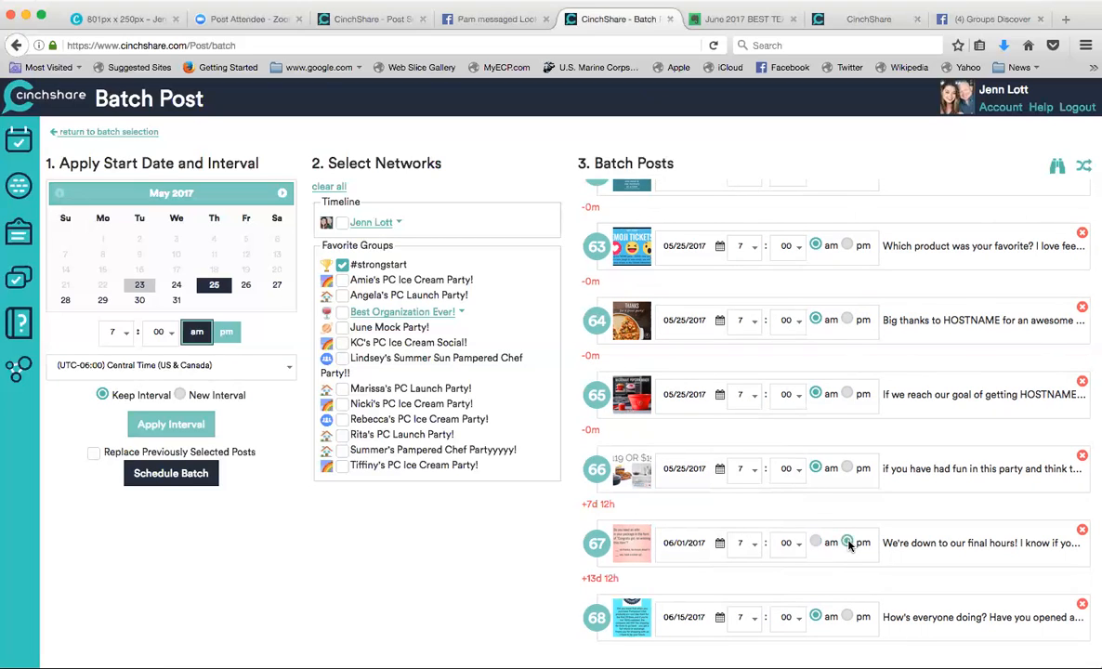
- Schedule batch post 66 for June 1, 2017 at 6:00 pm
left_click(719, 473)
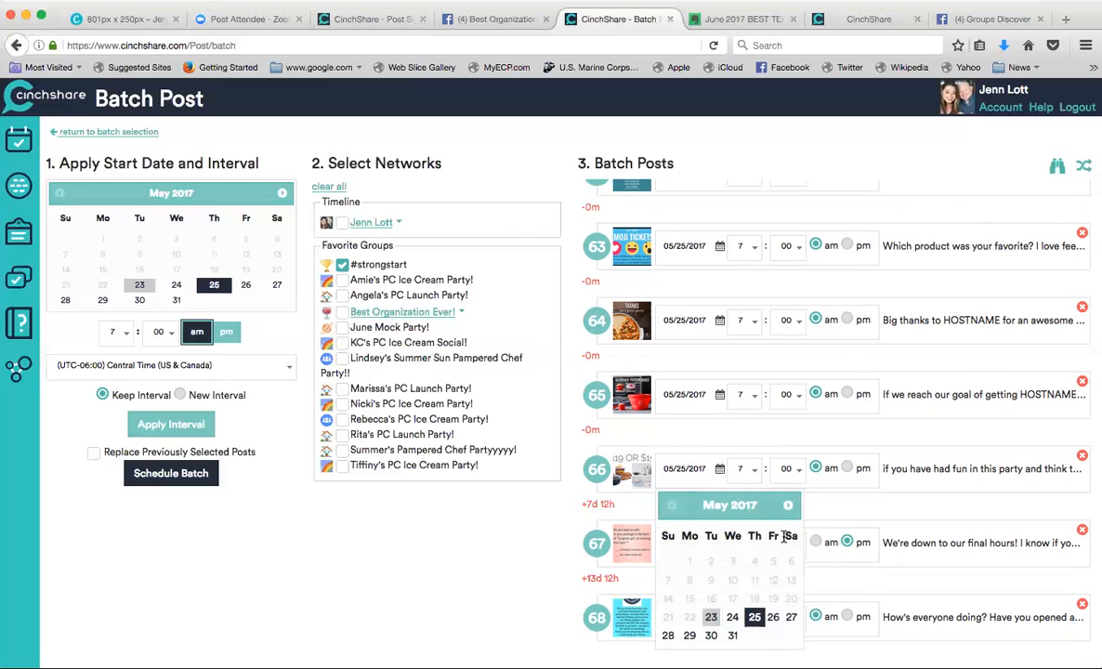
left_click(788, 507)
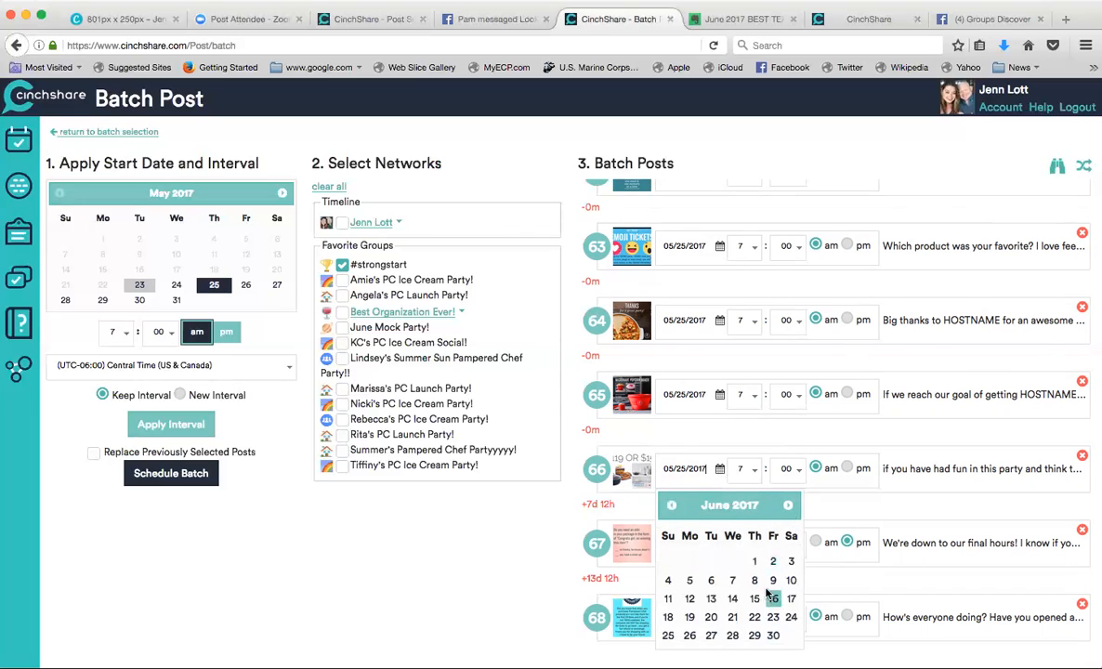
left_click(754, 561)
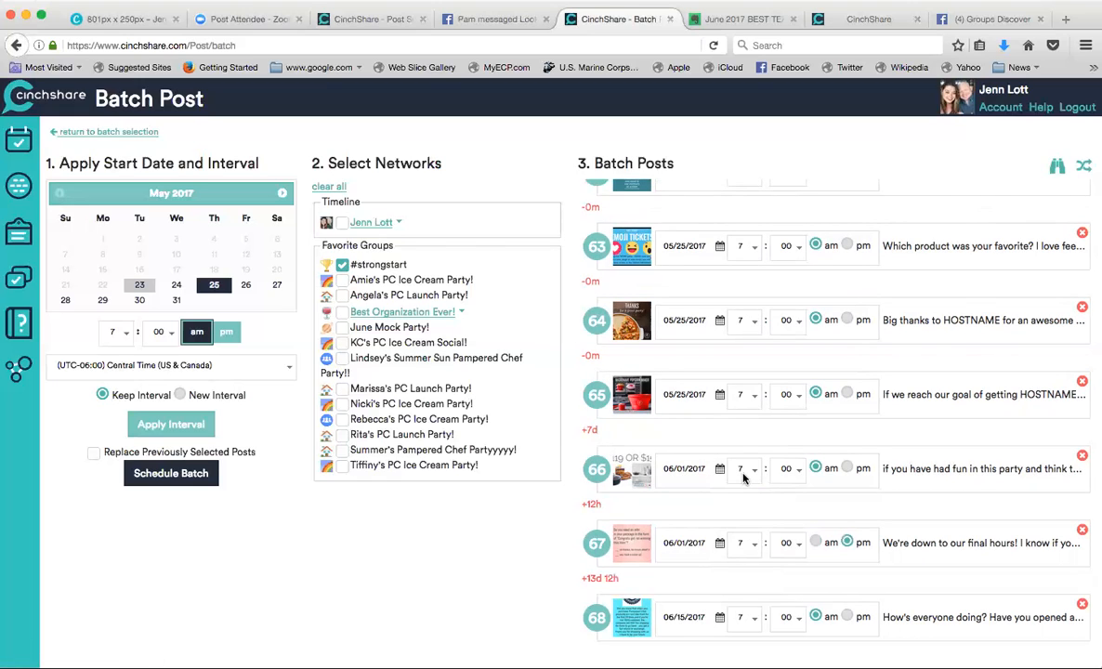
left_click(742, 472)
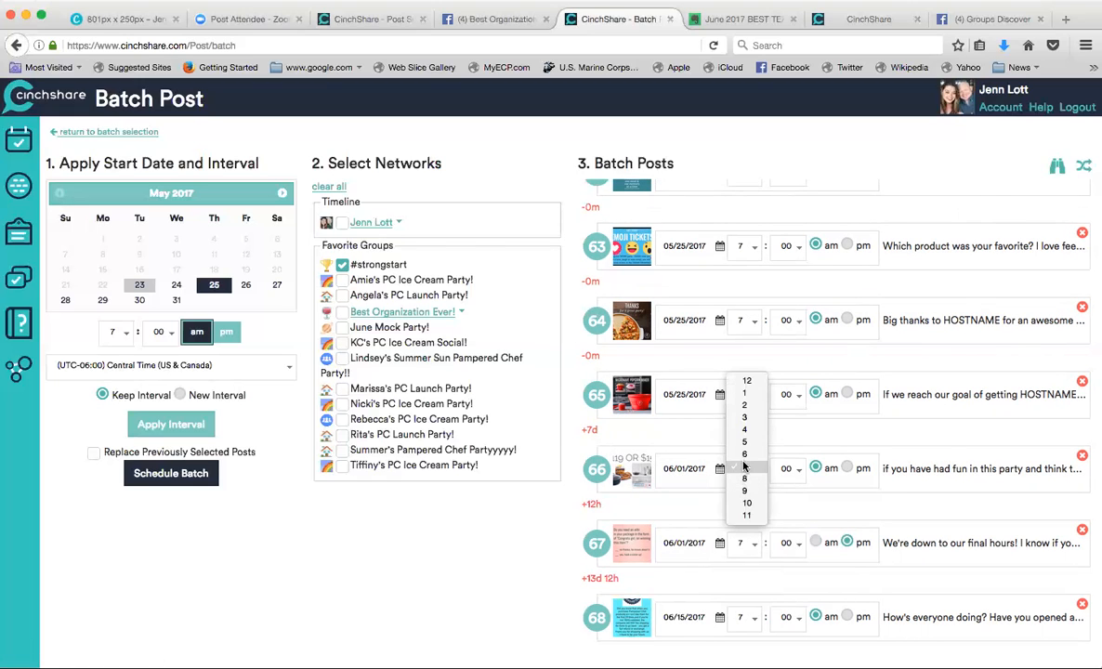
left_click(744, 453)
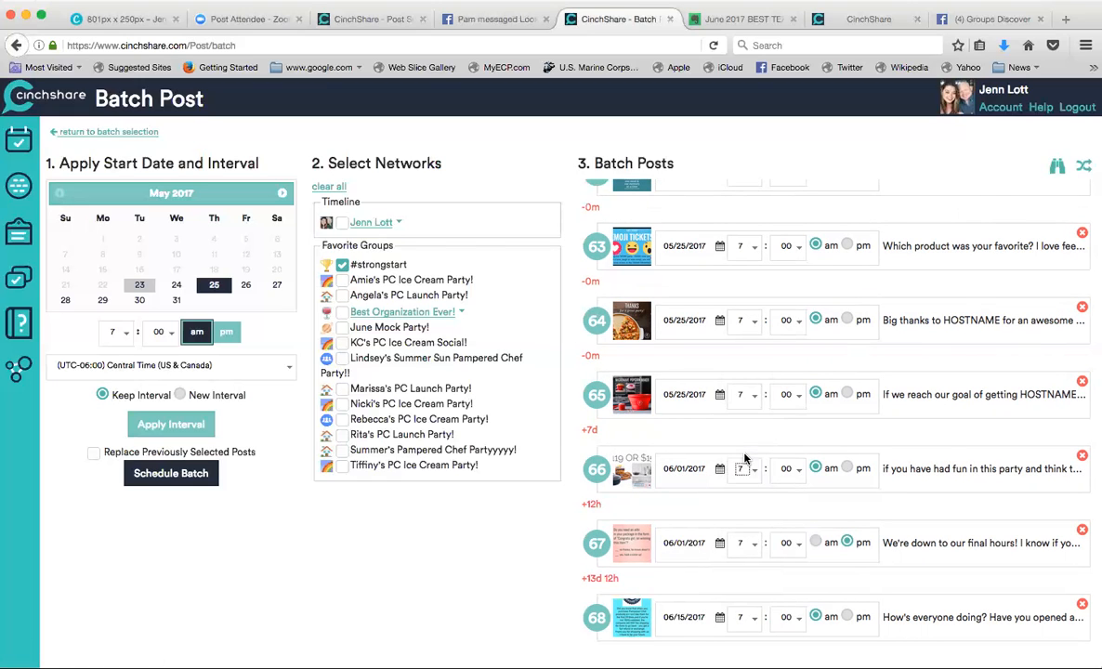
left_click(846, 468)
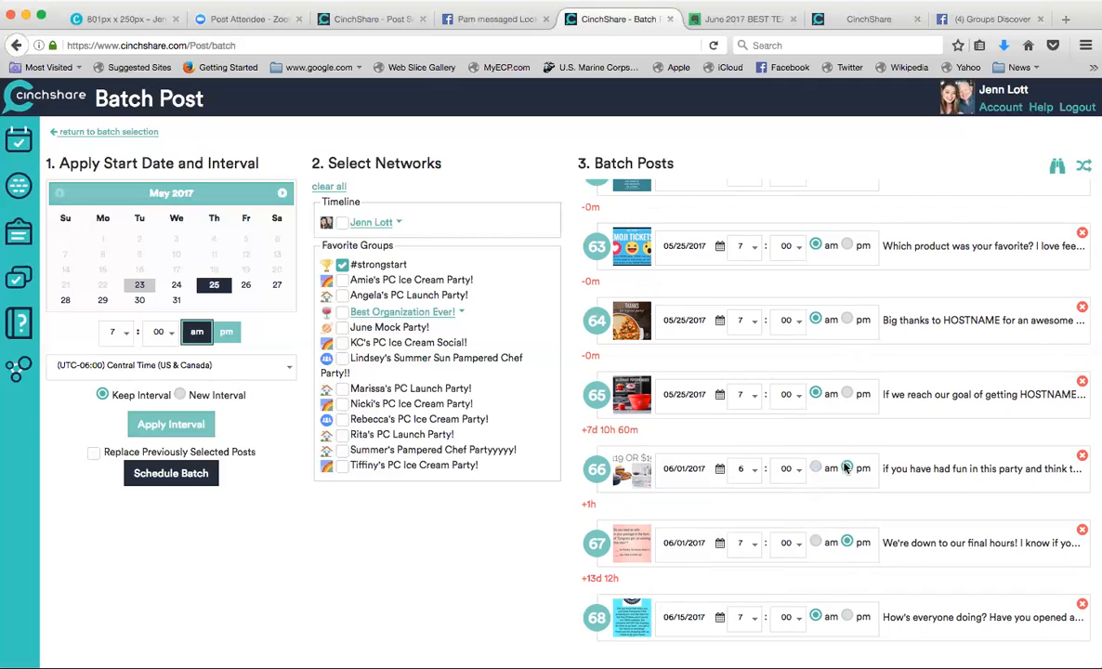
- Schedule batch post 65, about reaching the goal, for June 1, 2017 at 4:00 pm
left_click(670, 396)
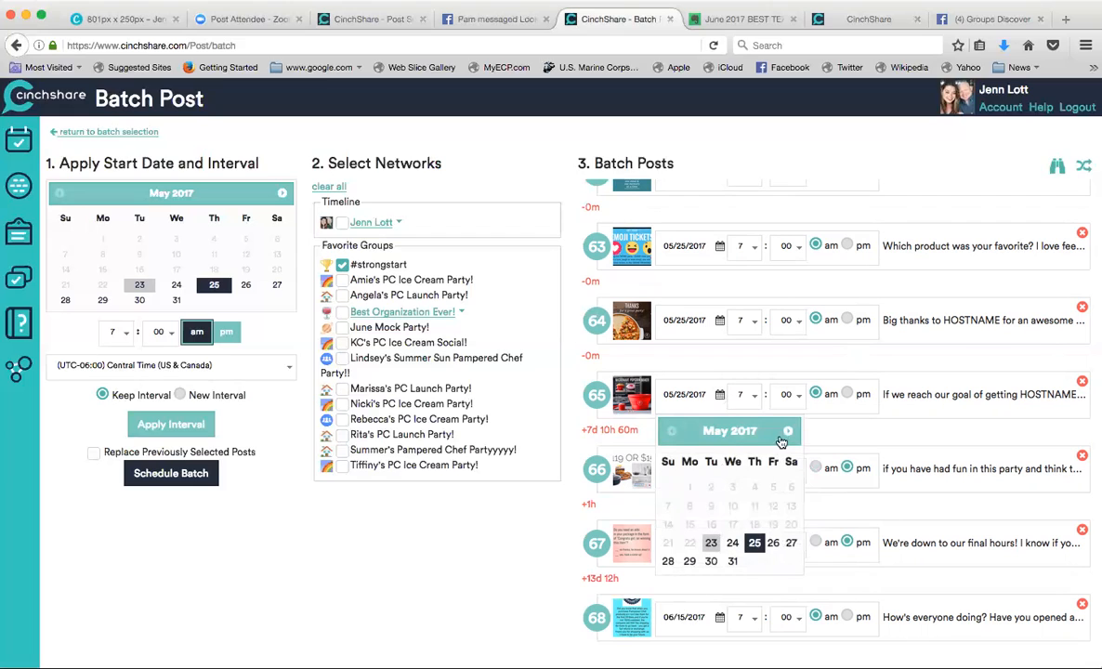
left_click(786, 432)
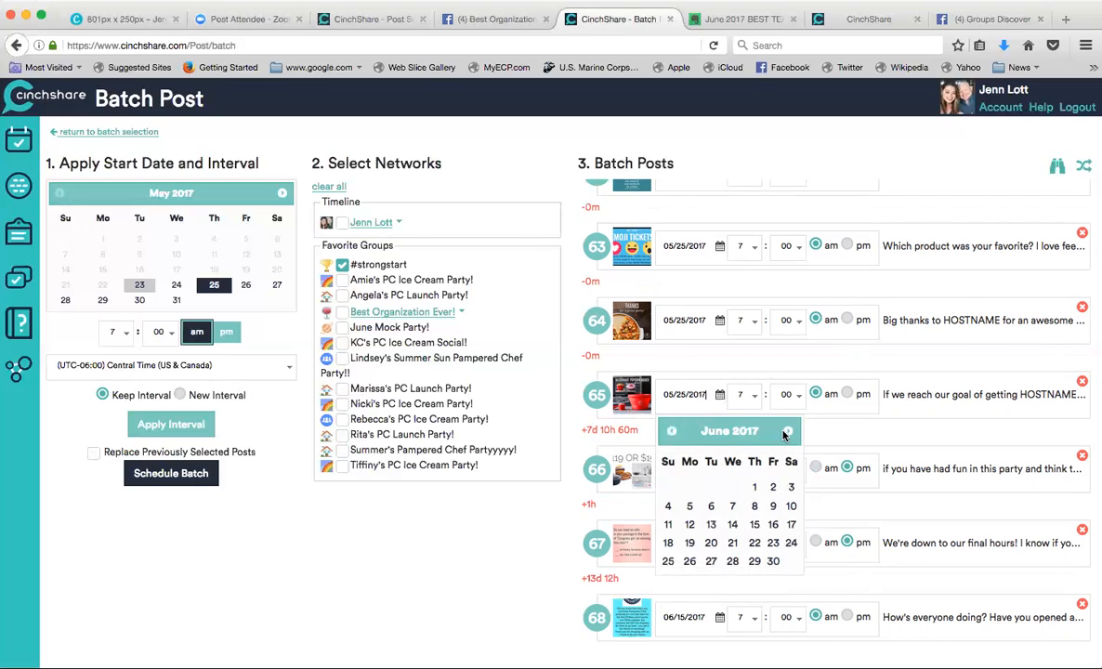
left_click(754, 486)
left_click(741, 395)
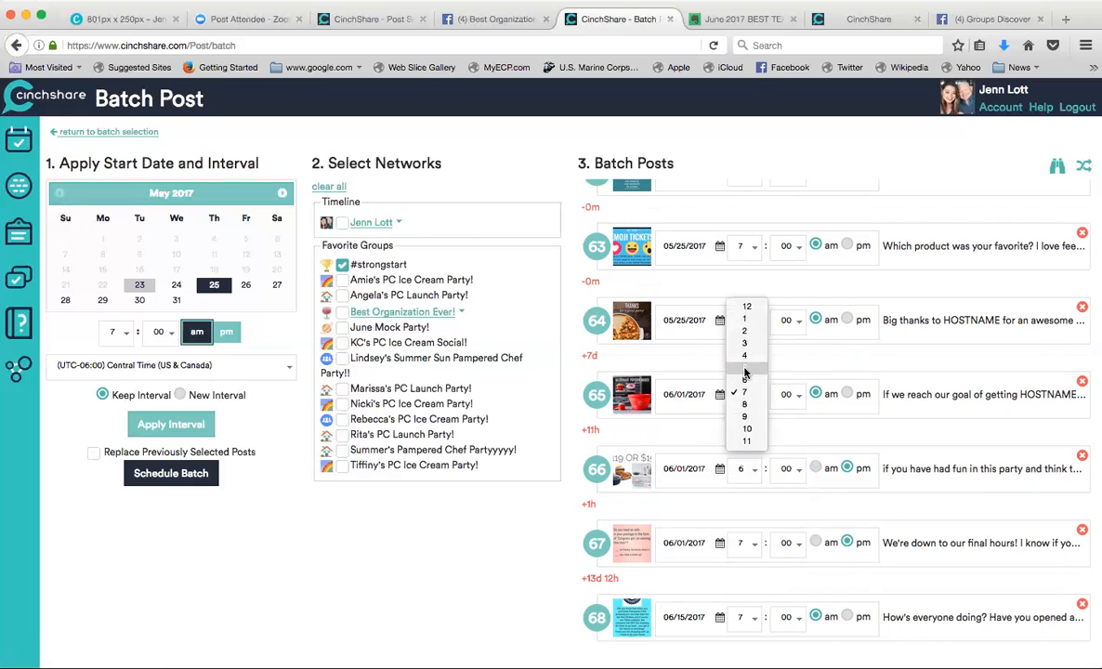
left_click(744, 355)
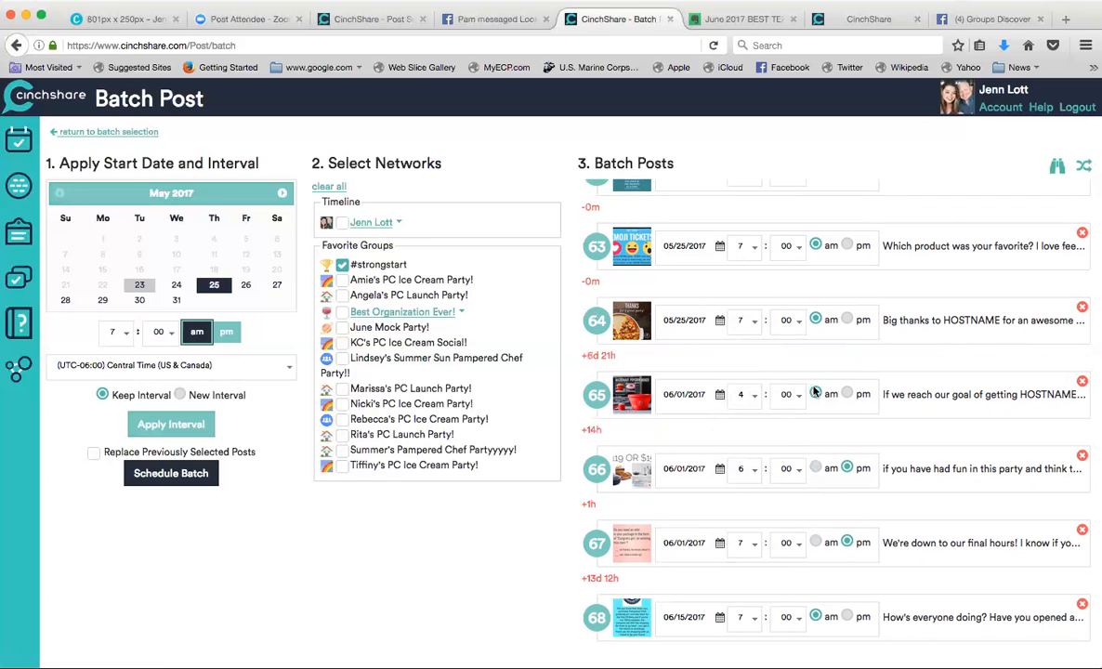
left_click(846, 393)
- Set batch post 64's hour to 3, locate it in the reordered list and set its date to June 1, 2017
left_click(743, 322)
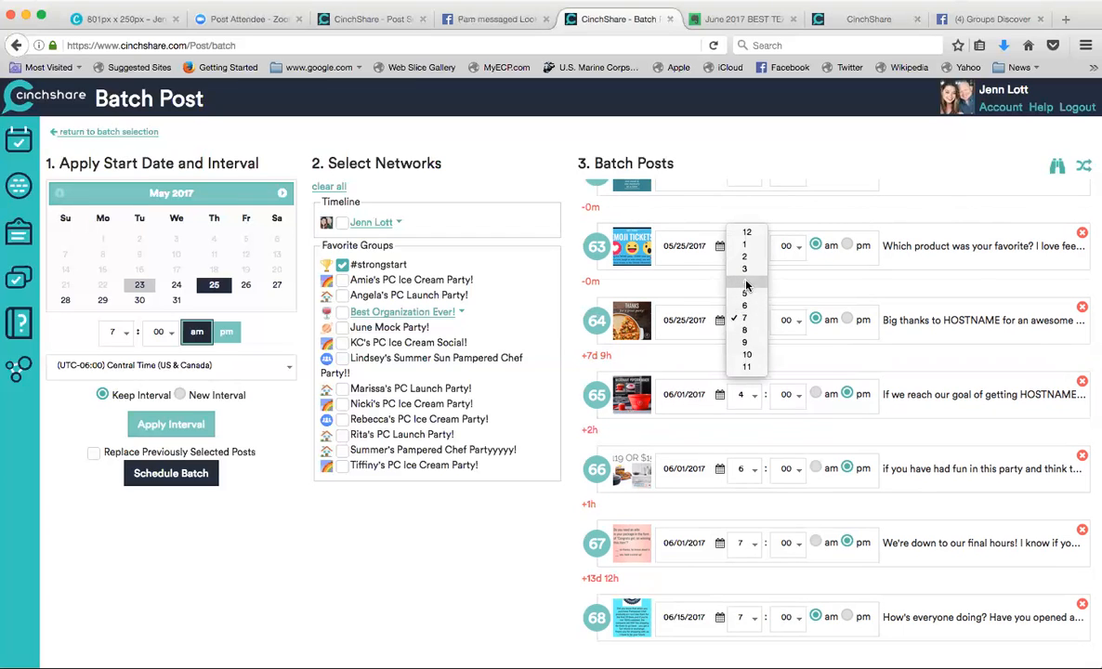
left_click(746, 273)
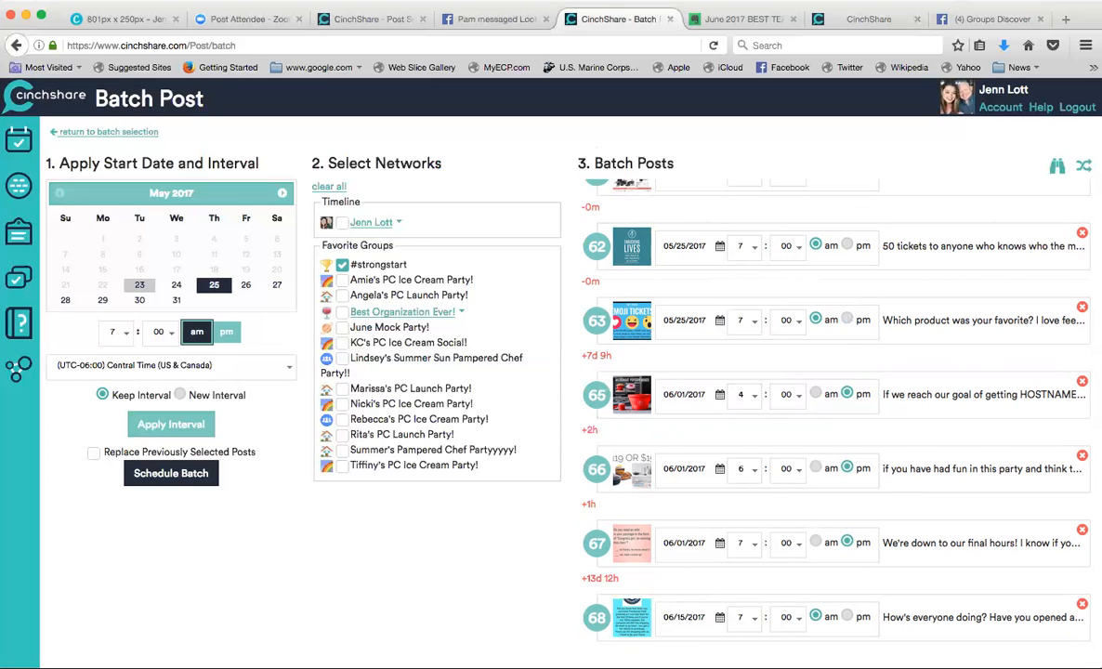
scroll(628, 353, "up", 5)
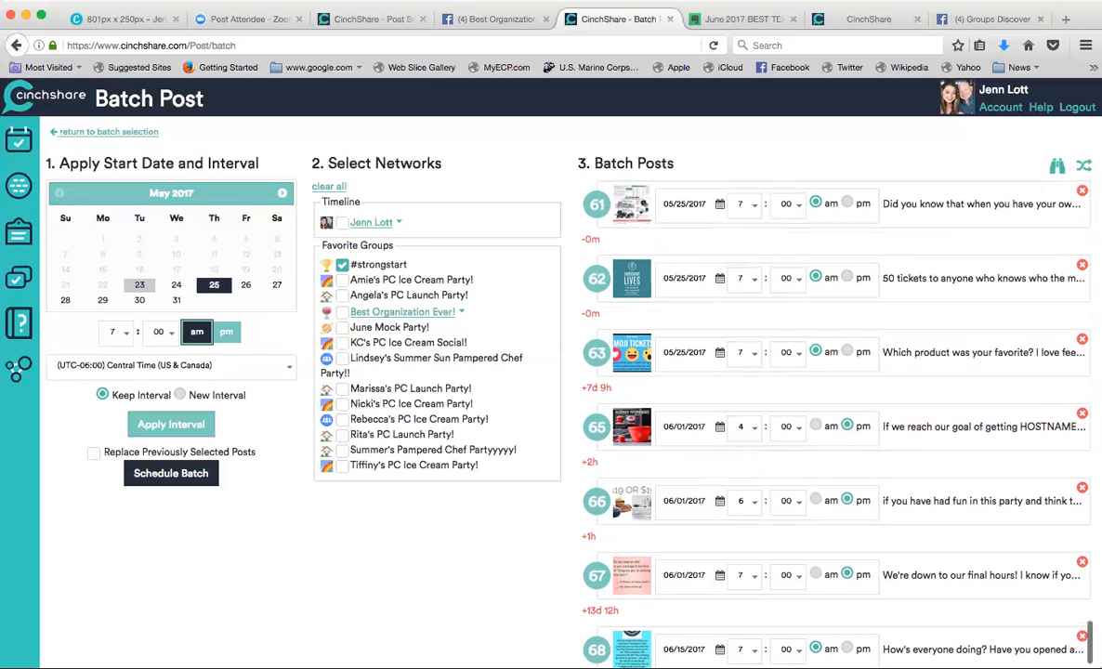
scroll(833, 409, "up", 10)
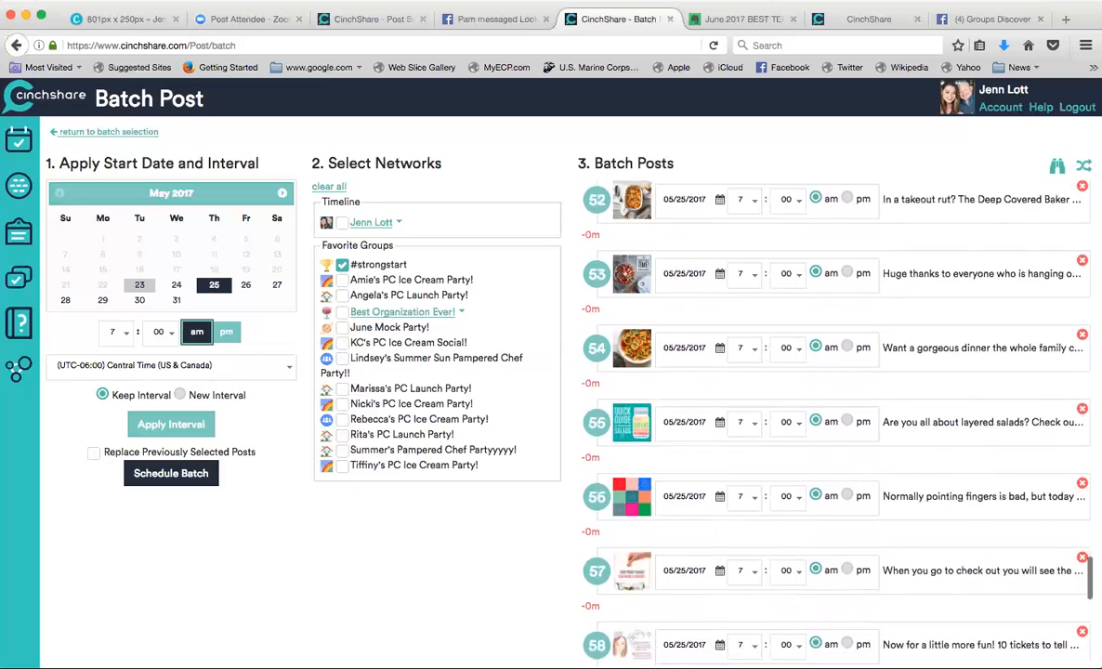
scroll(833, 408, "up", 11)
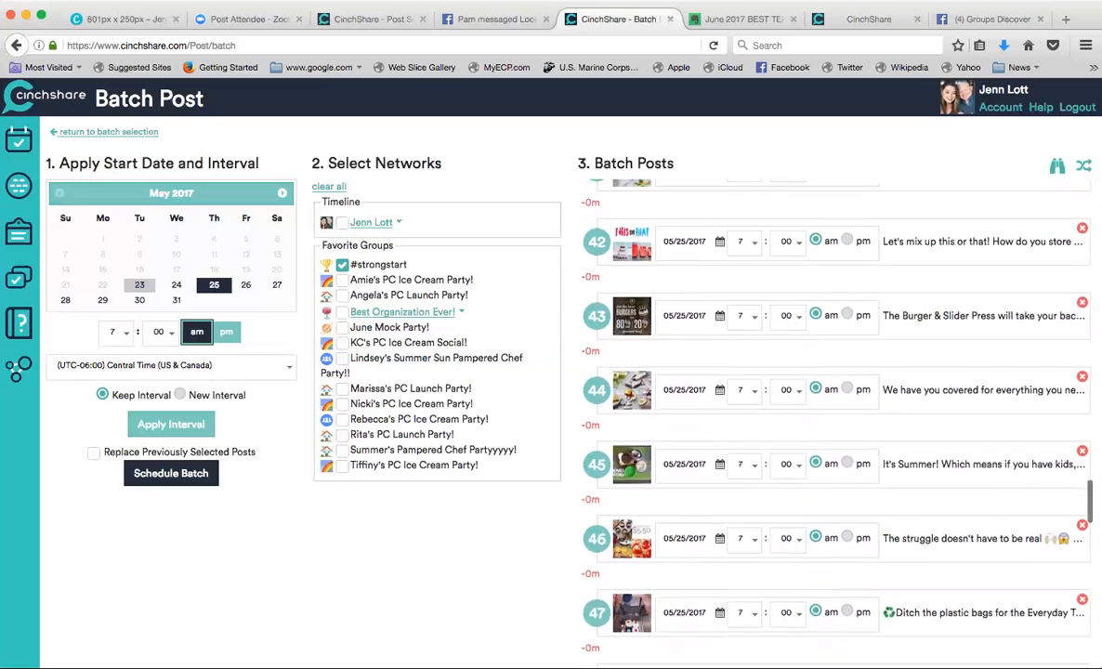
scroll(833, 409, "up", 10)
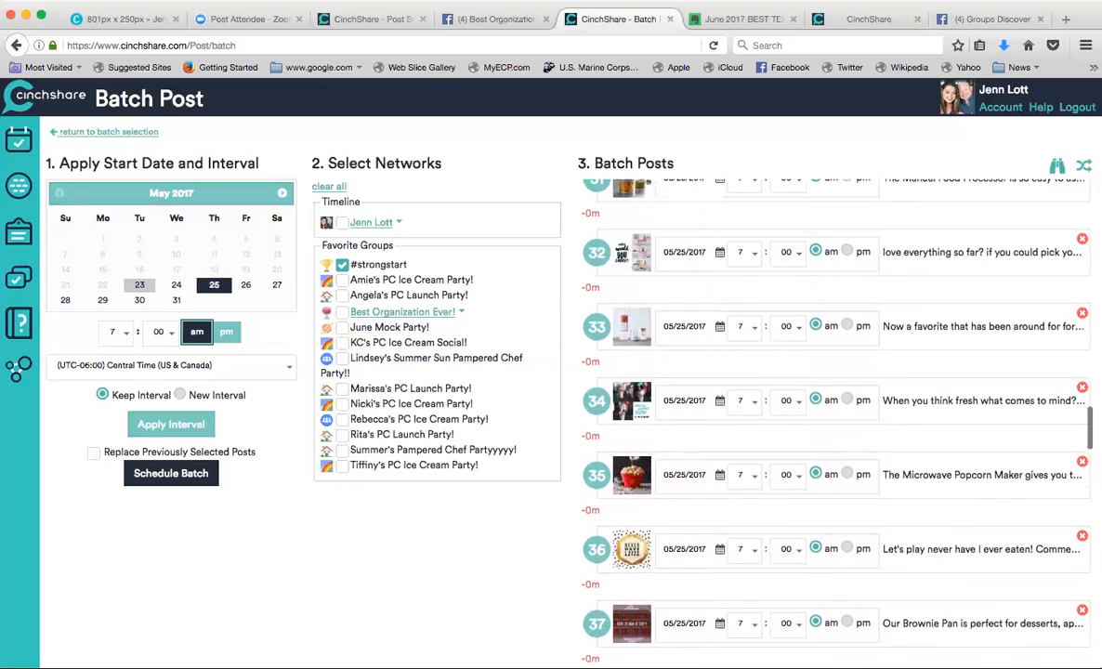
scroll(834, 408, "up", 10)
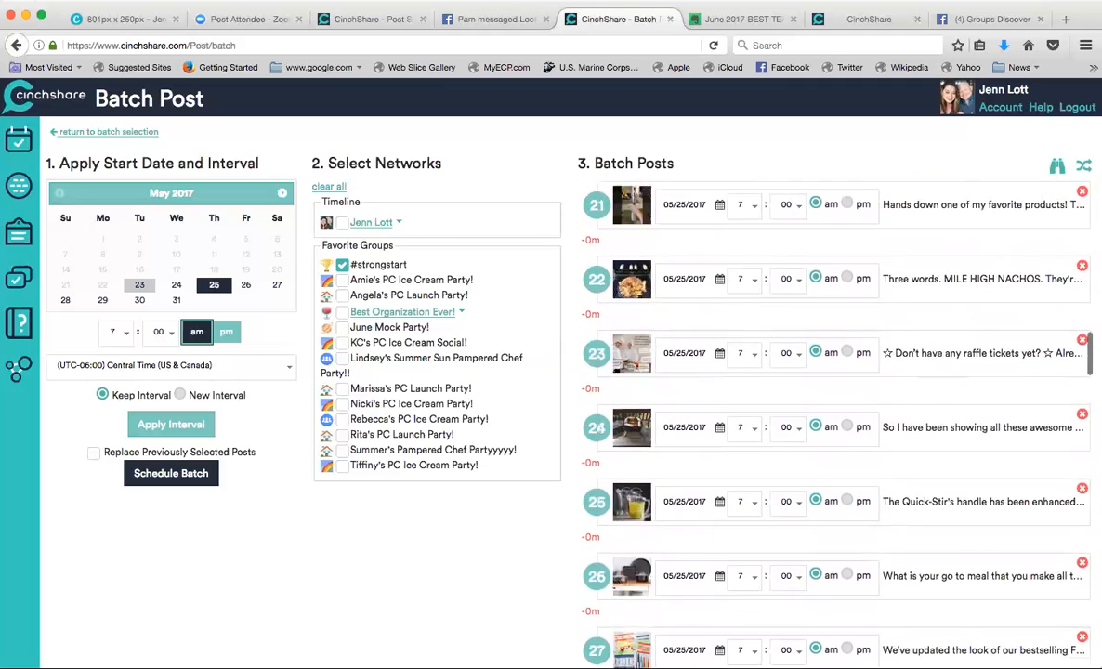
scroll(833, 409, "up", 10)
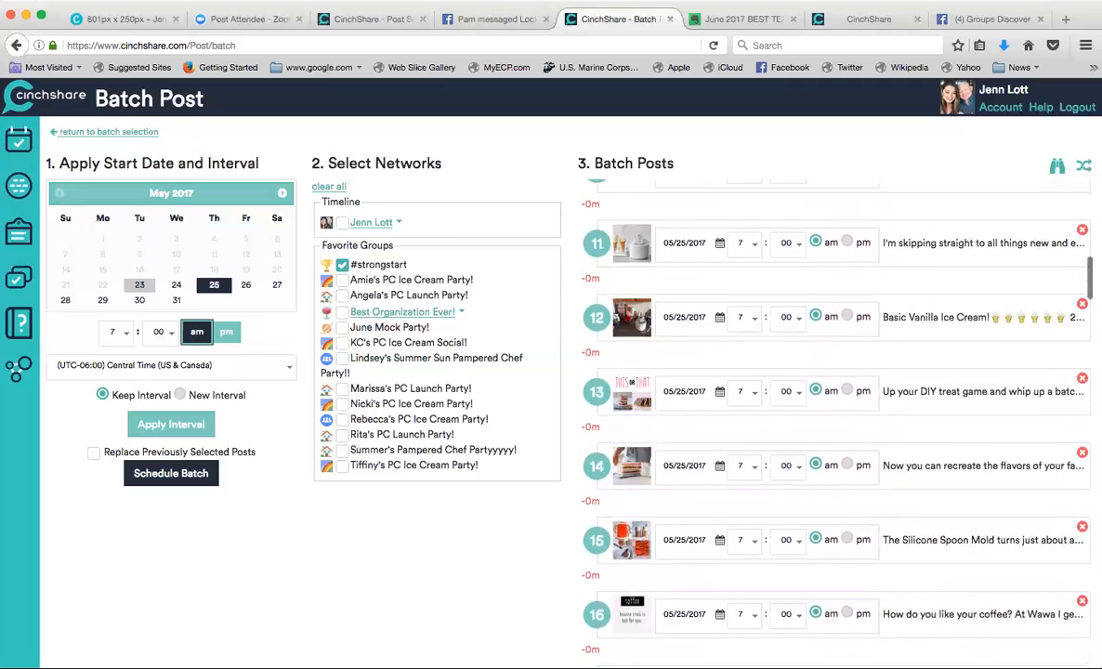
scroll(757, 323, "up", 6)
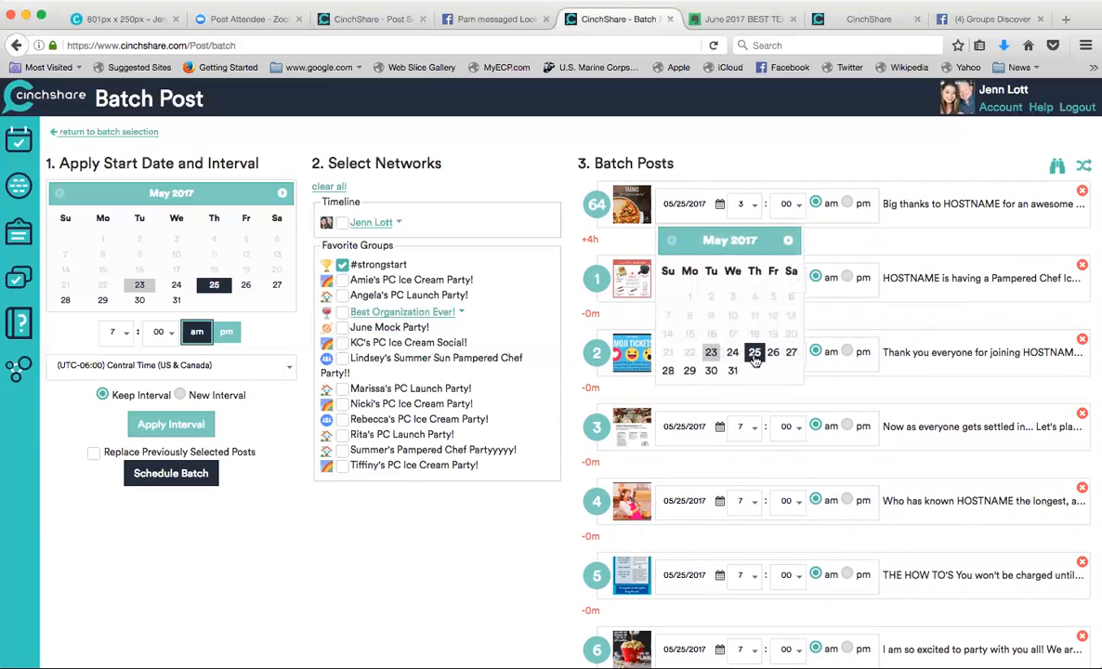
left_click(788, 243)
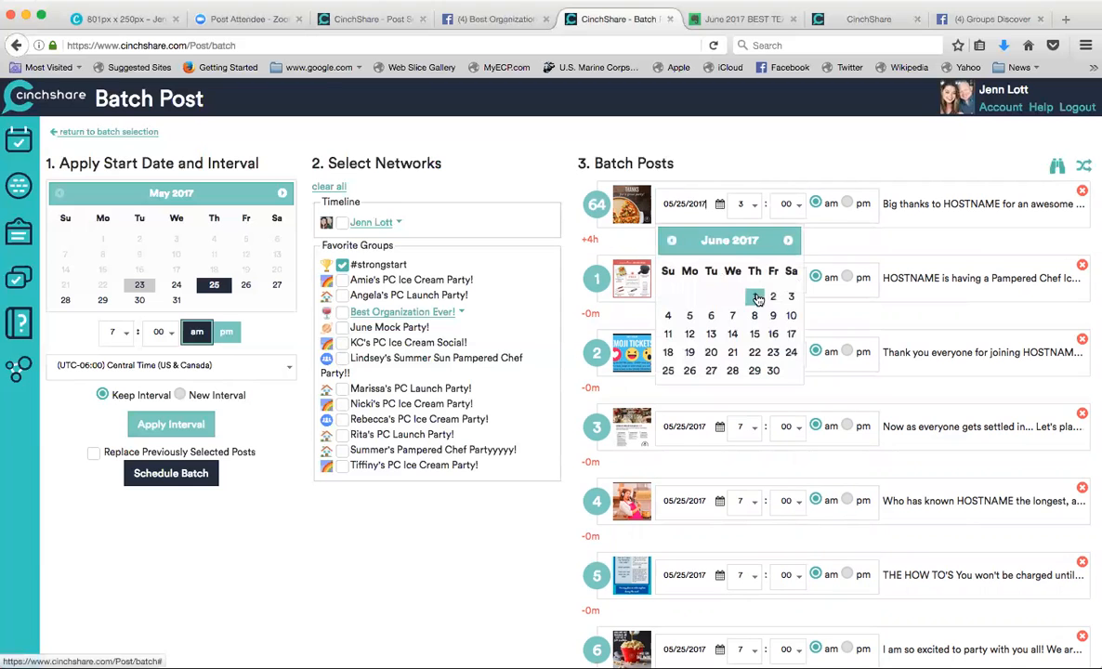
- Find batch post 64, the thank-you for an awesome party, in the reordered list and switch its time to pm
scroll(610, 248, "down", 2)
scroll(609, 248, "down", 2)
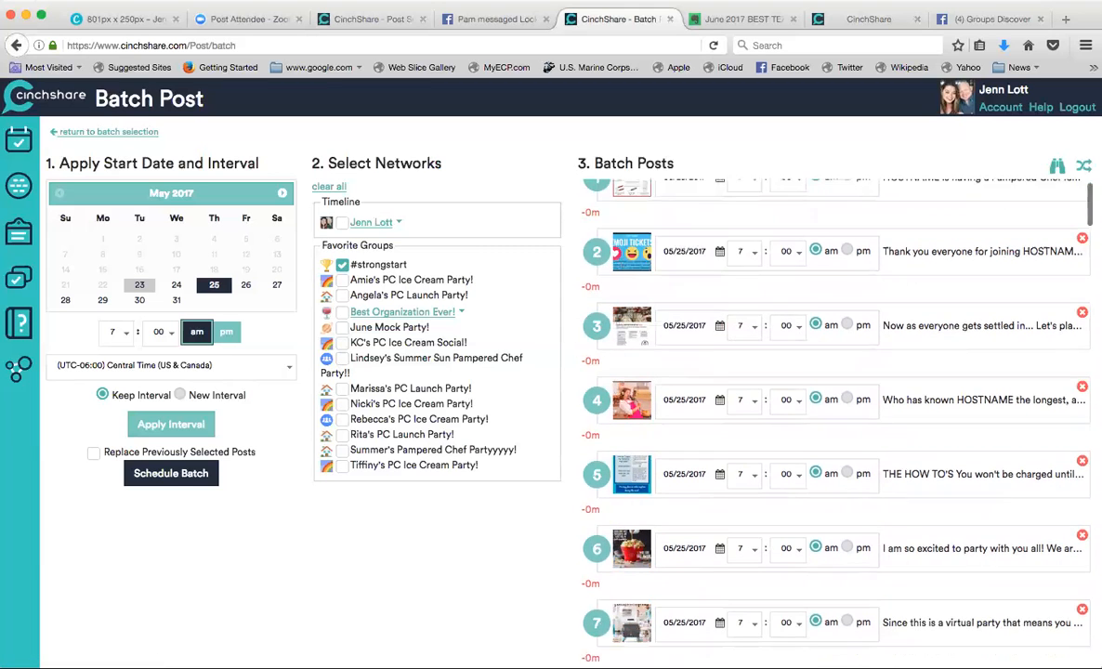
scroll(835, 408, "down", 10)
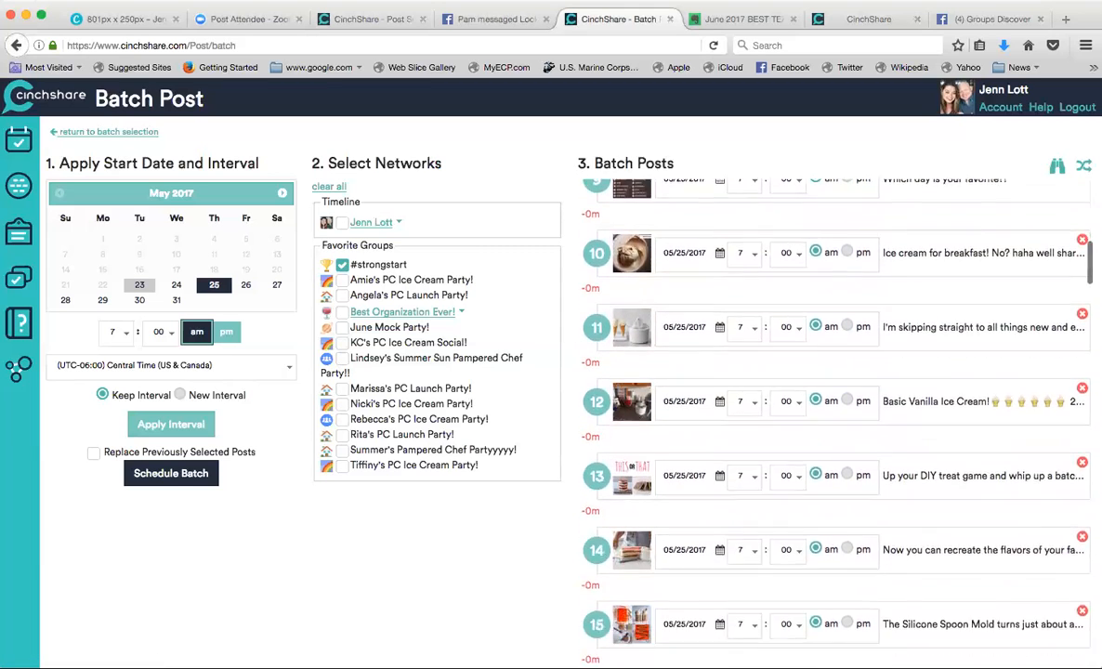
scroll(836, 409, "down", 11)
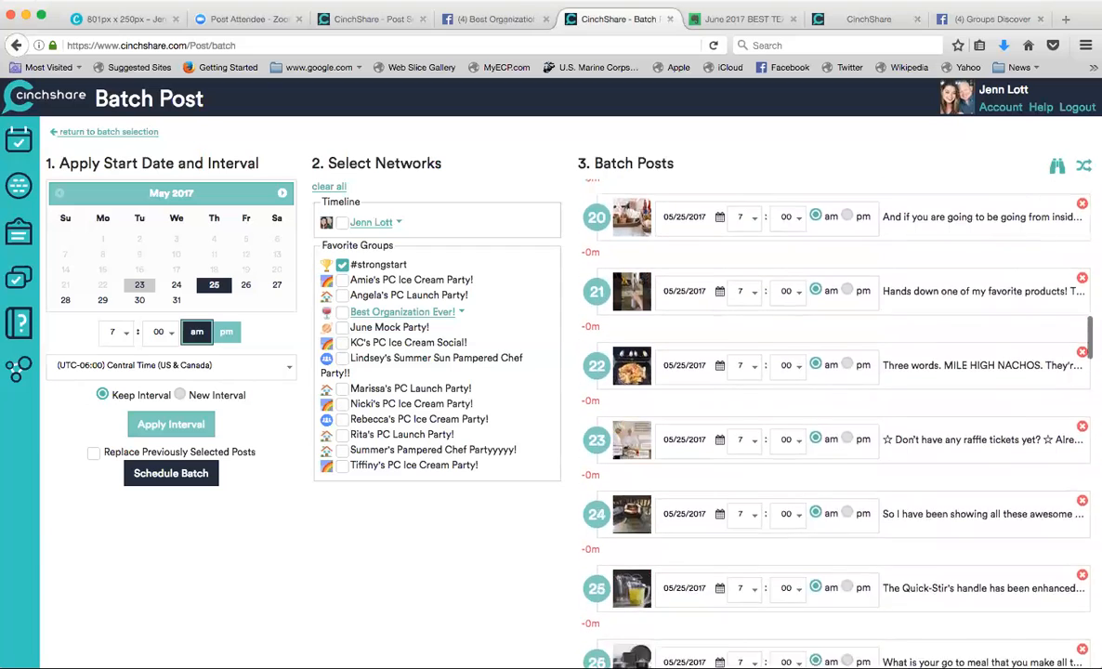
scroll(836, 409, "down", 10)
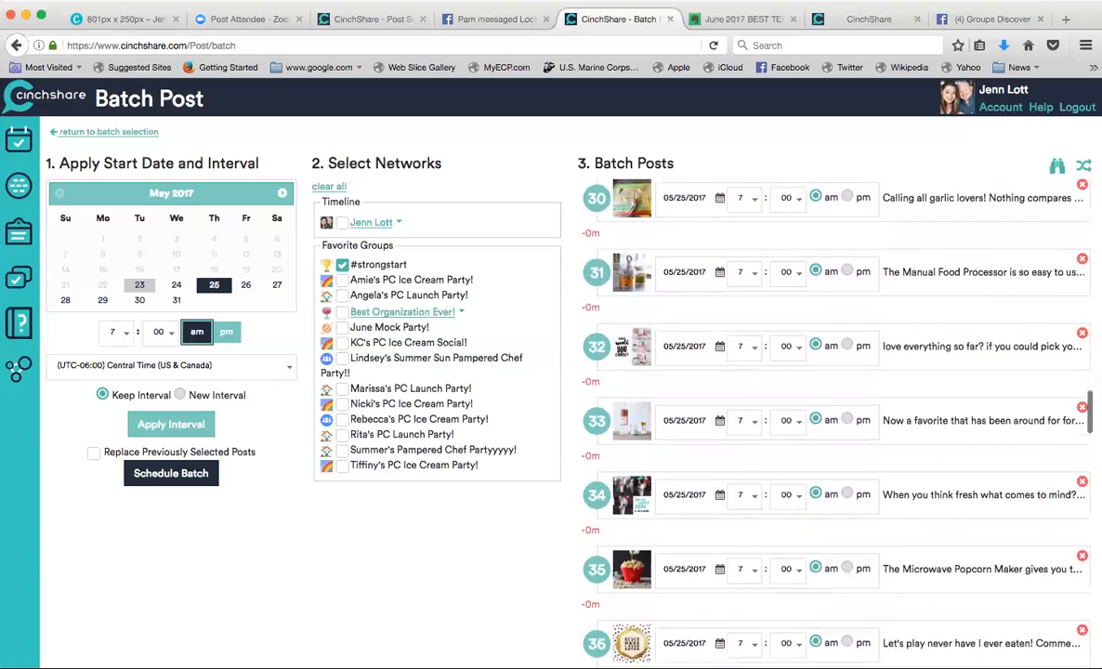
scroll(836, 408, "down", 11)
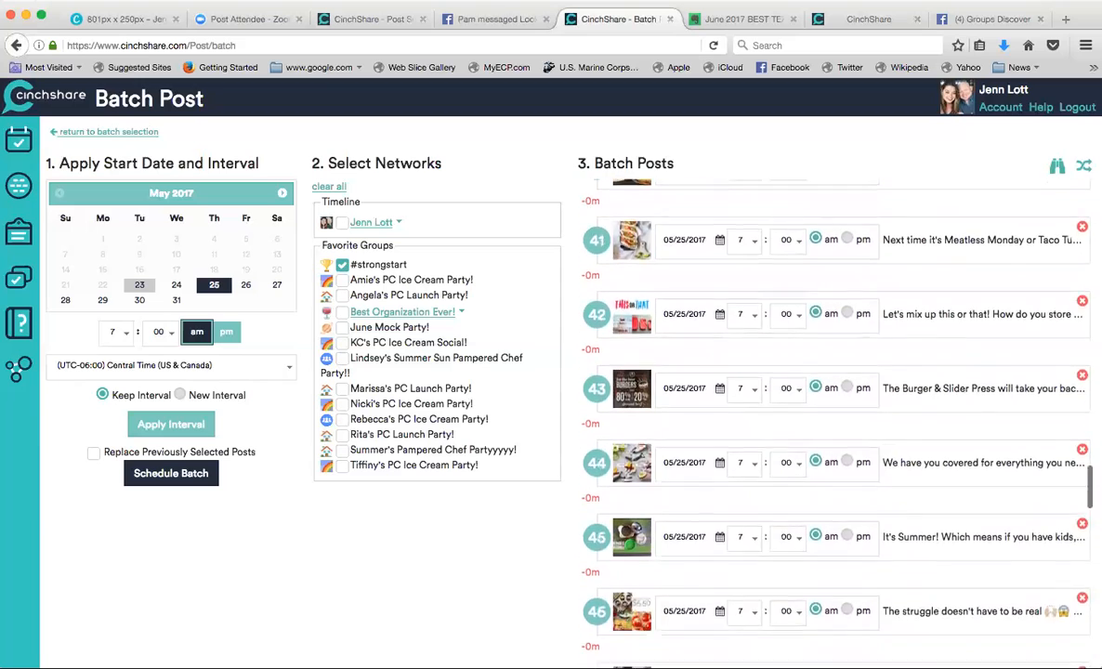
scroll(836, 409, "down", 10)
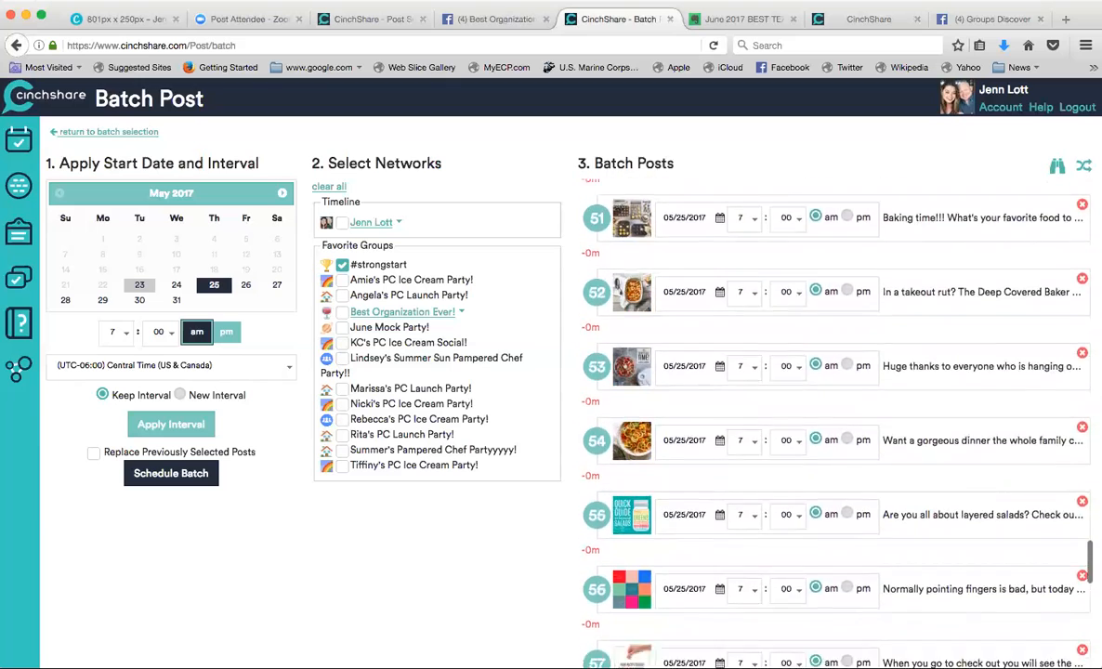
scroll(836, 409, "down", 9)
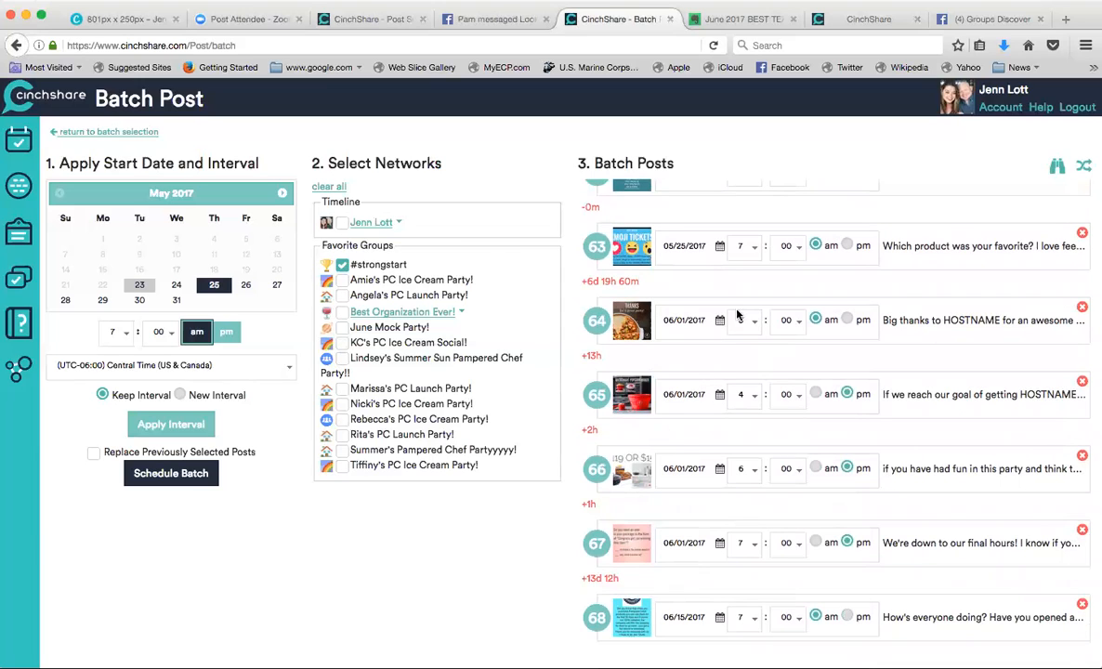
left_click(844, 320)
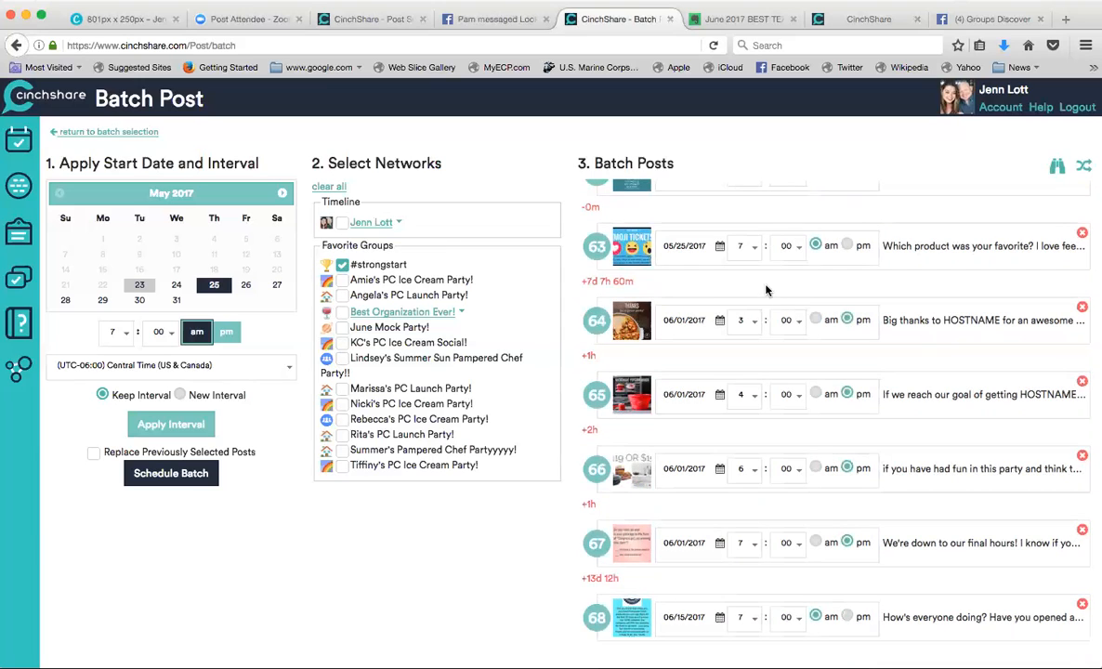
- Schedule batch post 63, asking which product was the favorite, for June 1, 2017 at 1:00 pm
left_click(720, 249)
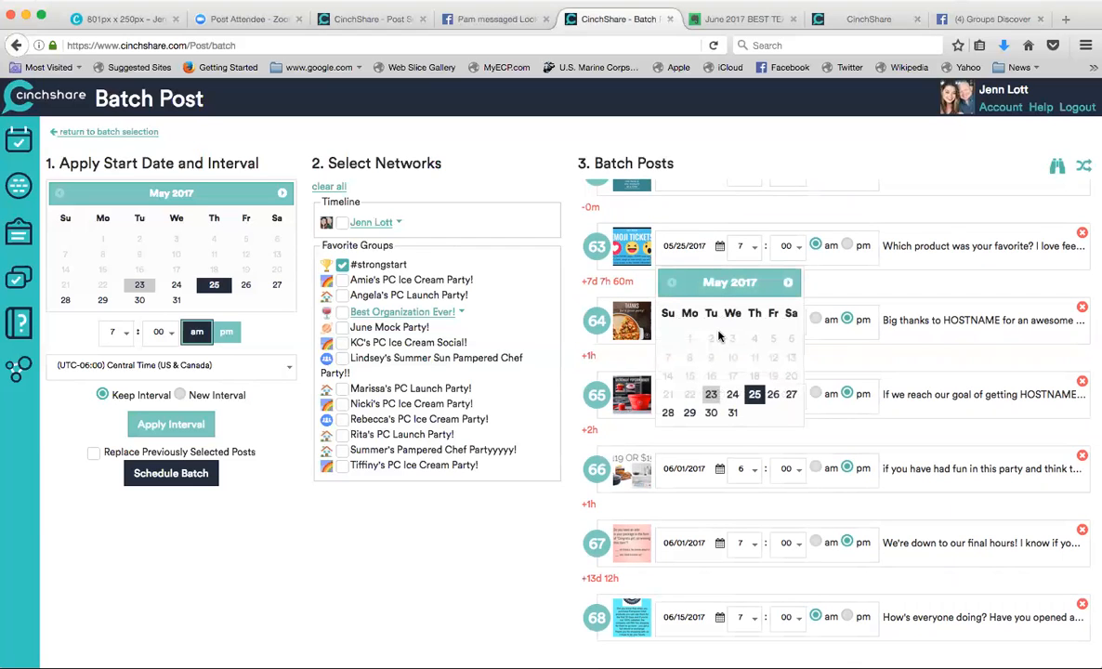
left_click(785, 286)
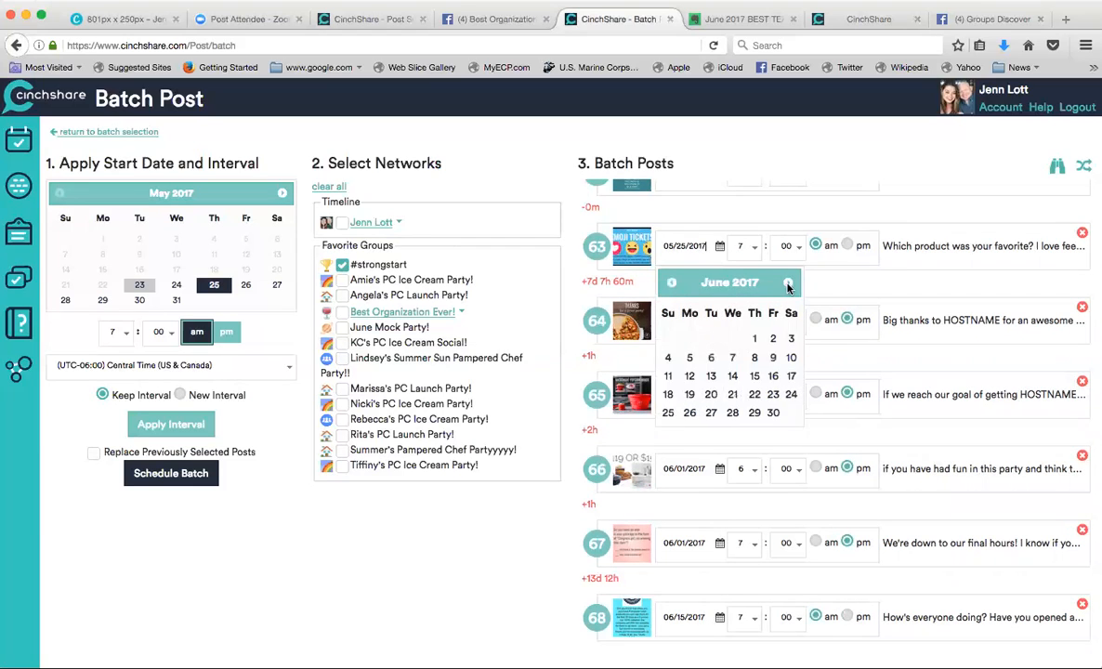
left_click(754, 338)
left_click(744, 247)
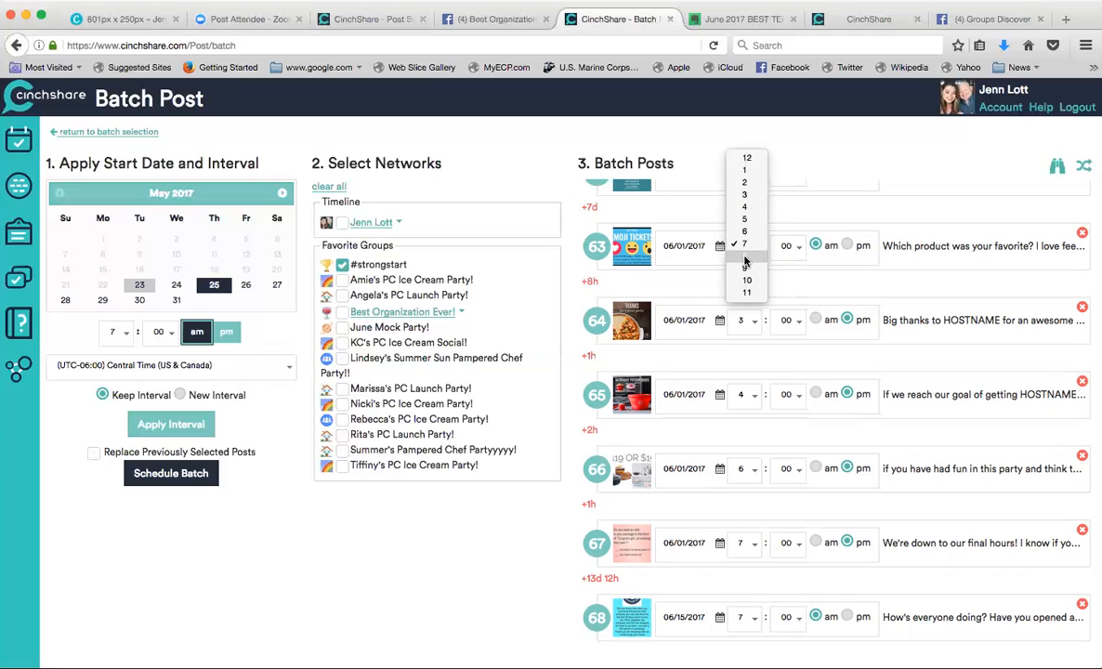
left_click(747, 176)
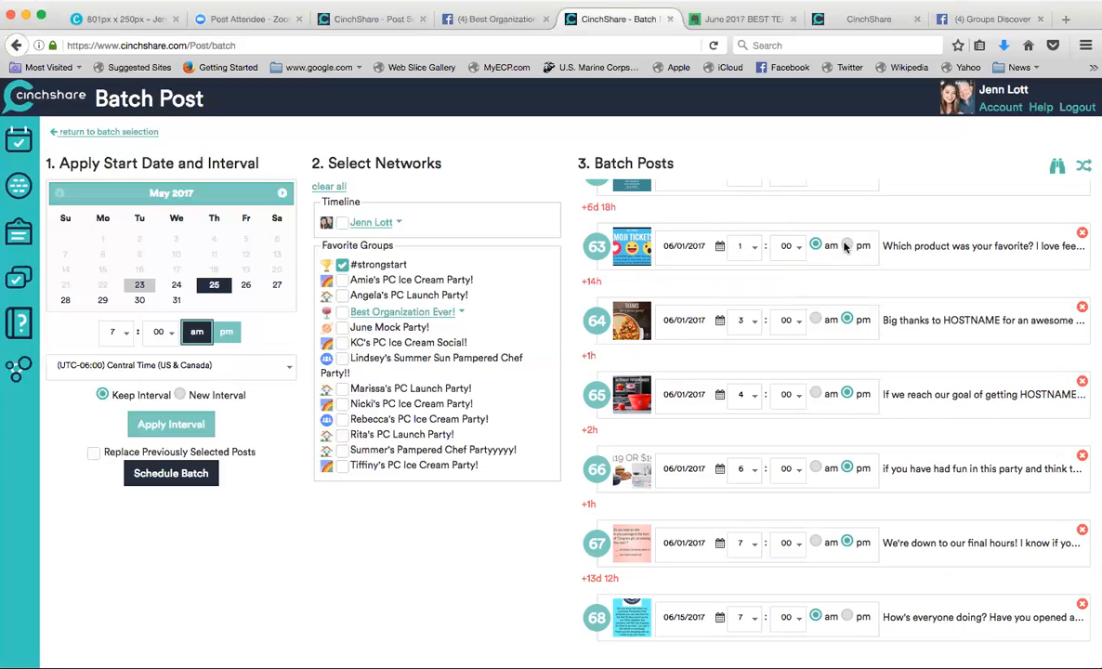
left_click(846, 246)
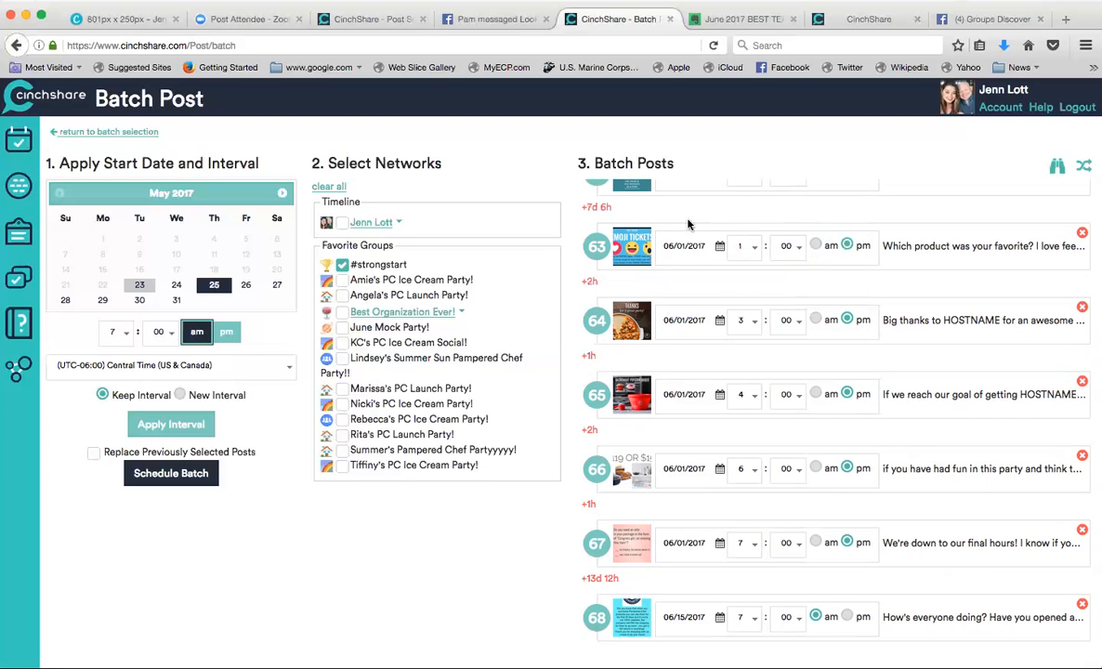
- Schedule batch post 62, offering 50 tickets, for June 1, 2017 at 11:00 am
scroll(688, 224, "up", 5)
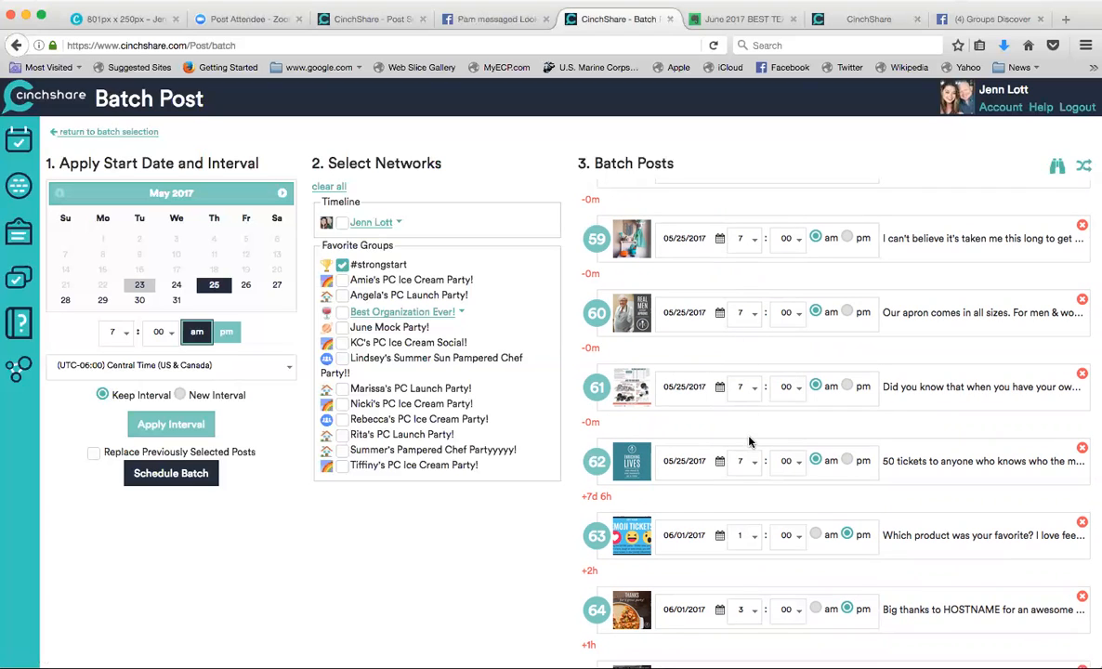
left_click(750, 467)
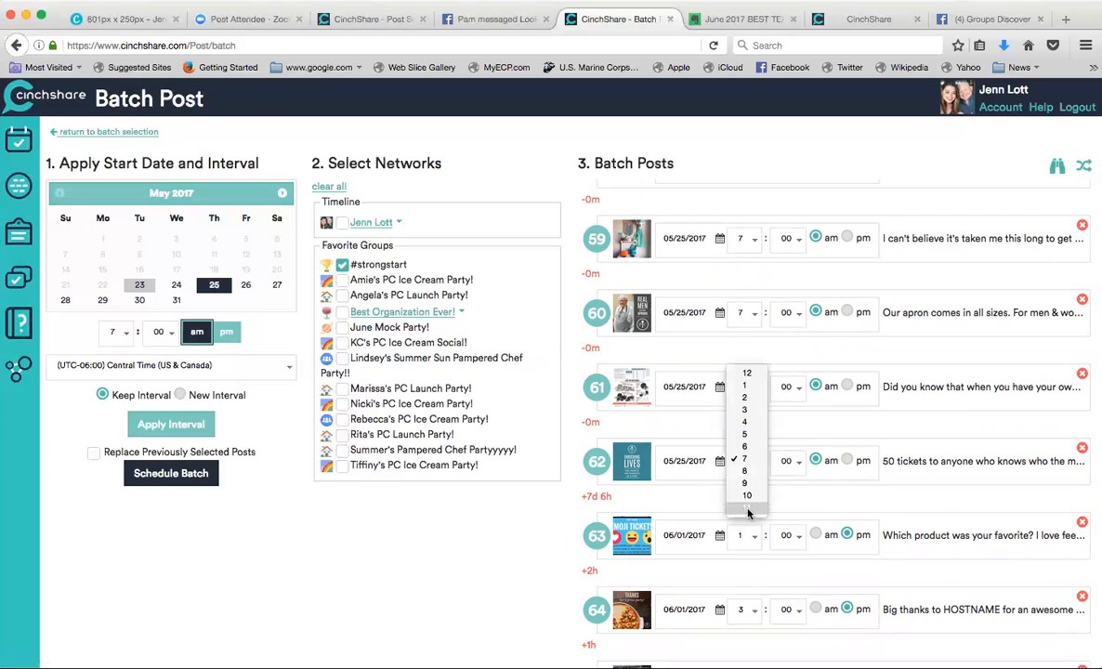
left_click(718, 469)
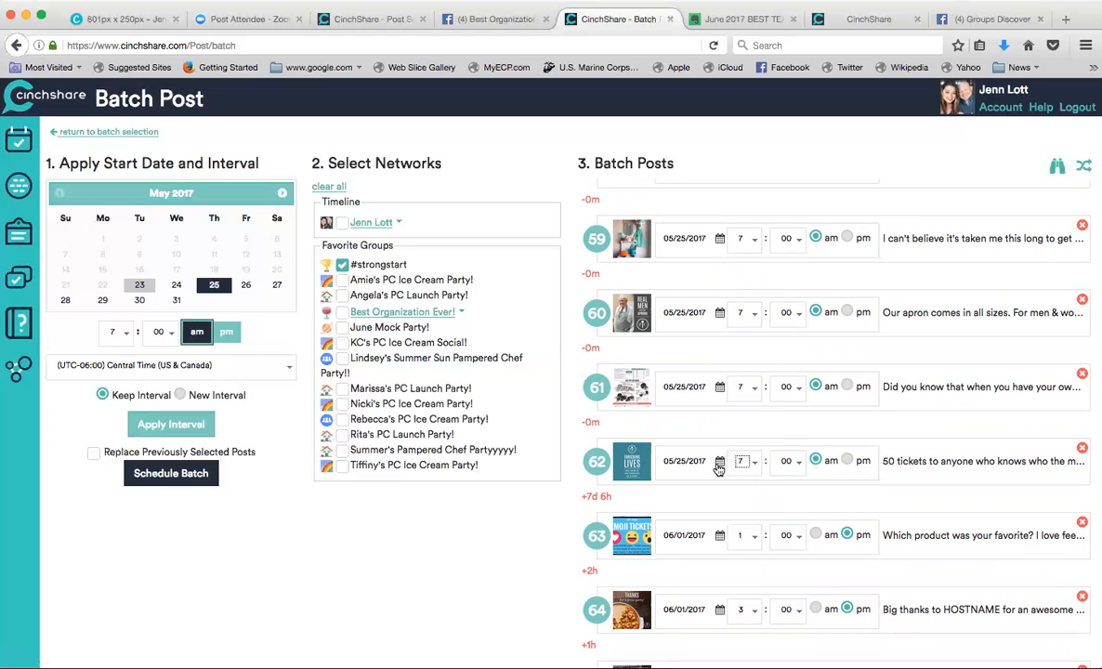
left_click(718, 465)
left_click(787, 499)
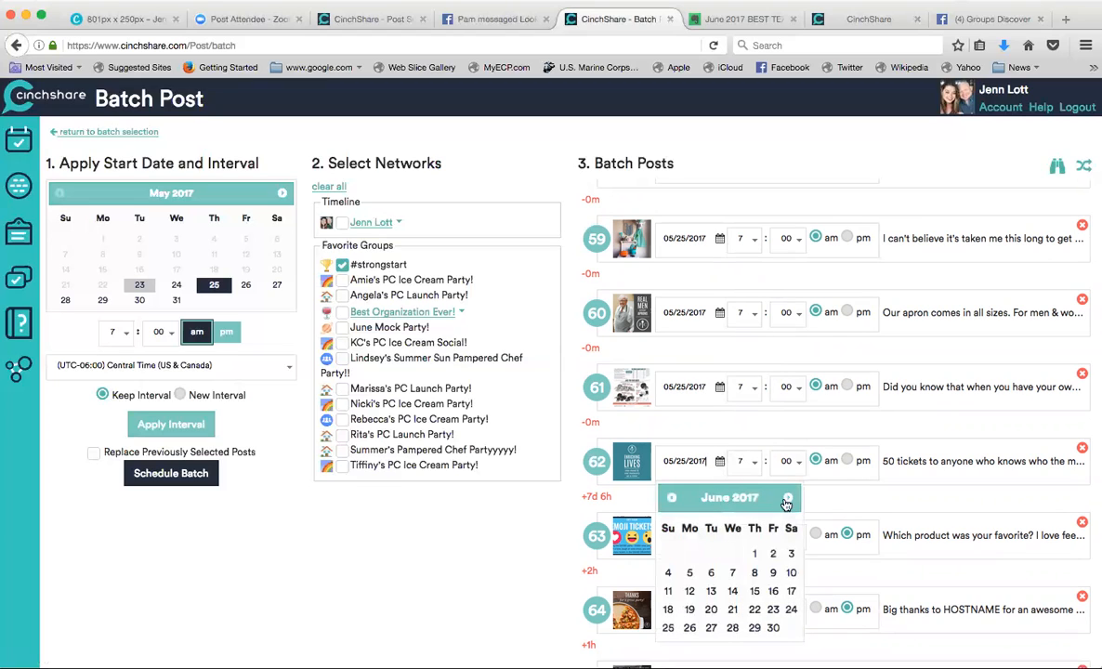
left_click(754, 554)
left_click(747, 461)
left_click(748, 507)
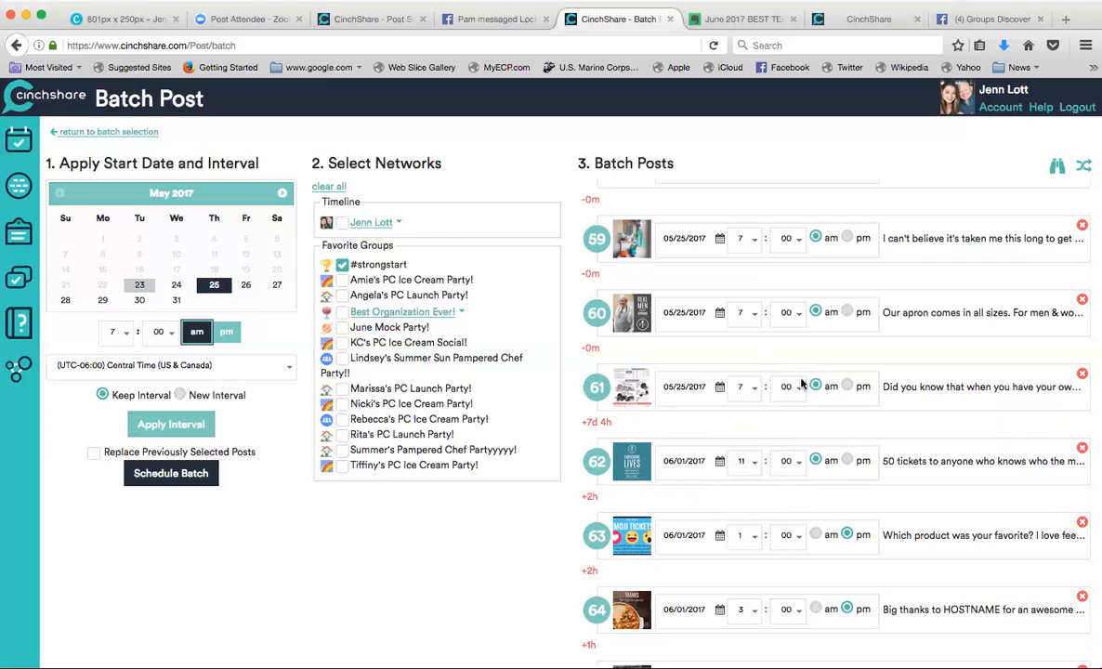
- Schedule batch post 61, starting "Did you know that when you have your own", for June 1, 2017 at 9:00 am
left_click(720, 387)
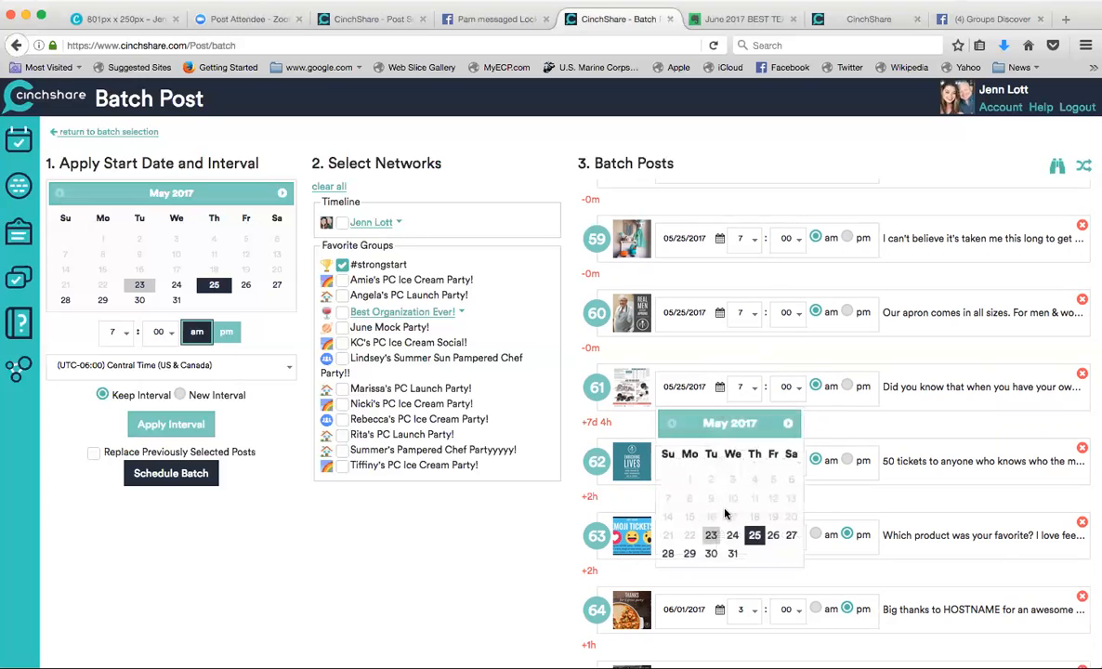
left_click(790, 424)
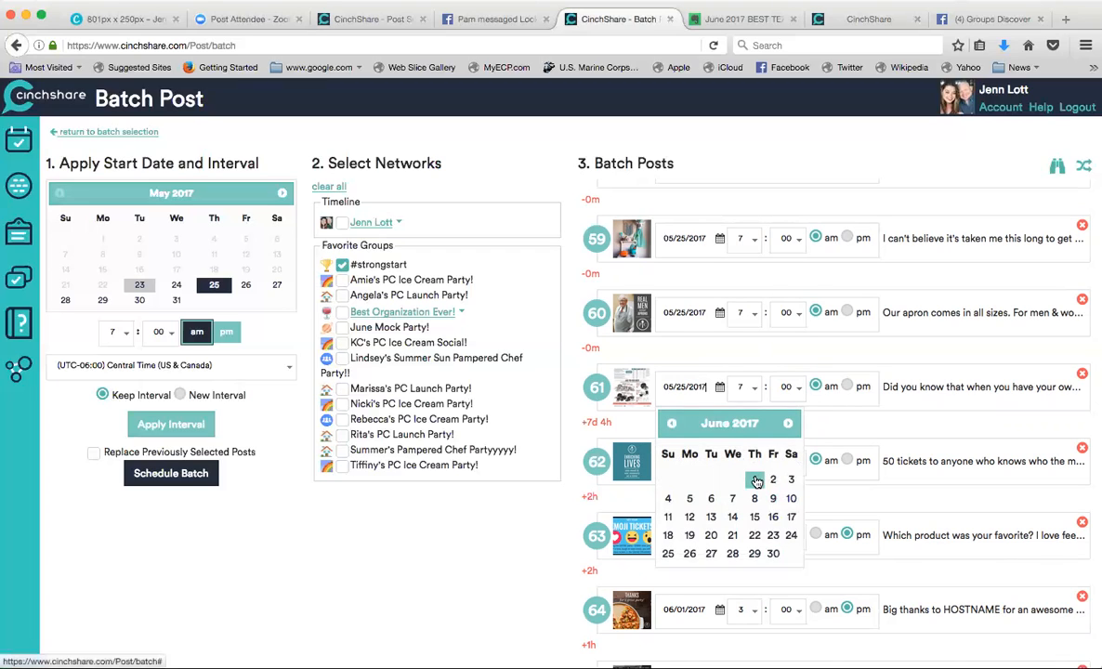
left_click(754, 477)
left_click(755, 390)
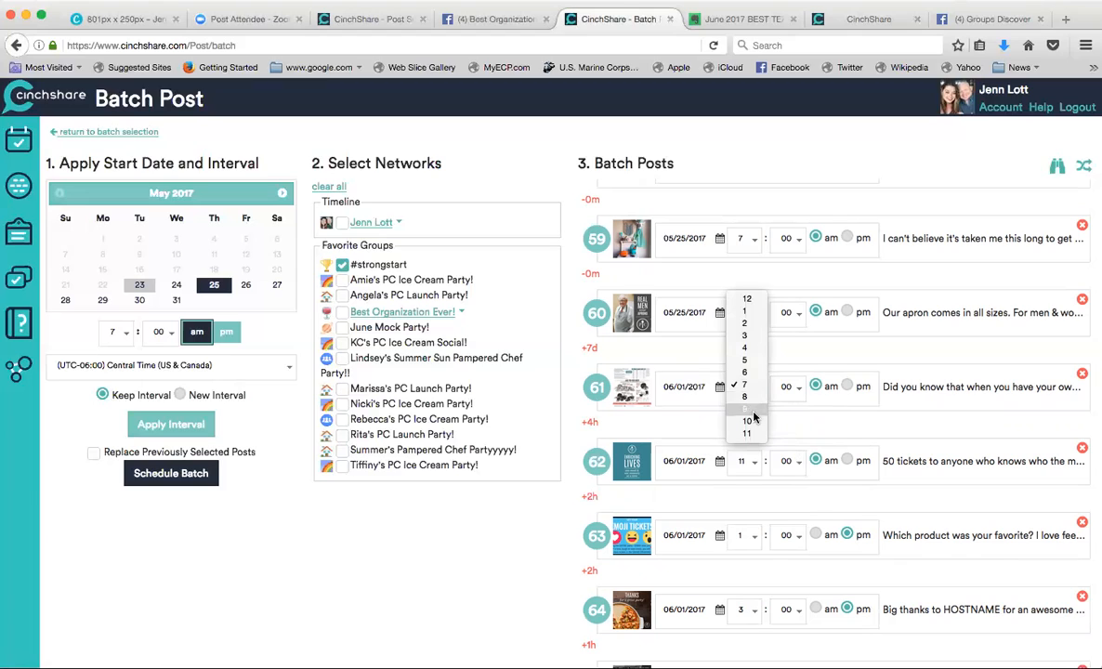
left_click(753, 412)
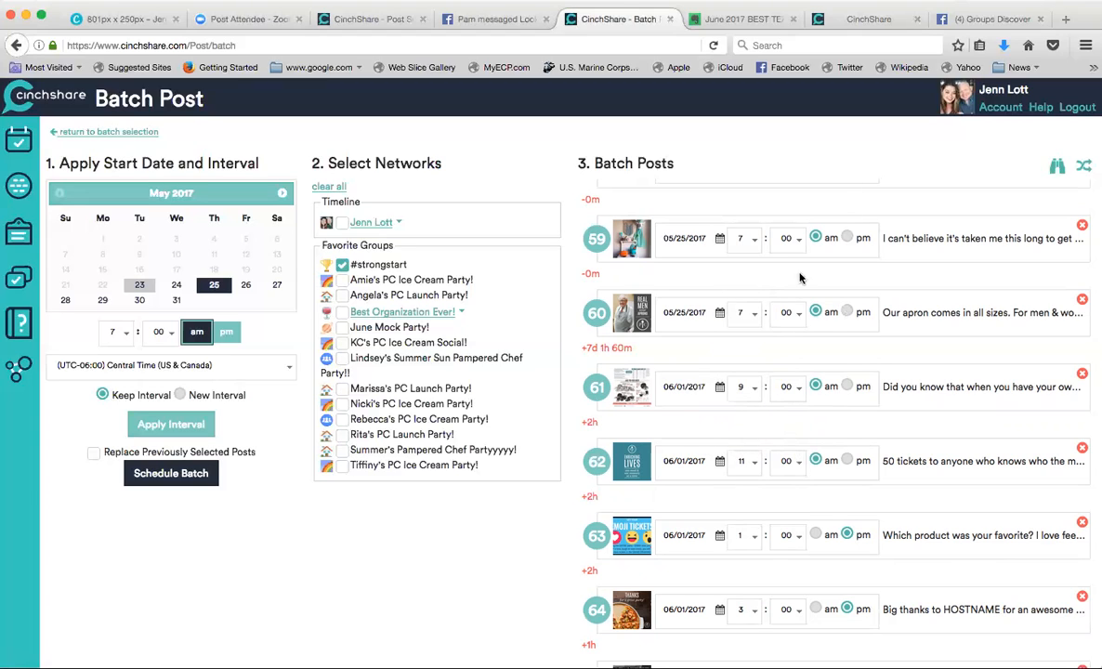
- Set the date of batch post 60, about apron sizes, to June 1, 2017, keeping its 7:00 am time
left_click(749, 313)
left_click(733, 311)
left_click(718, 316)
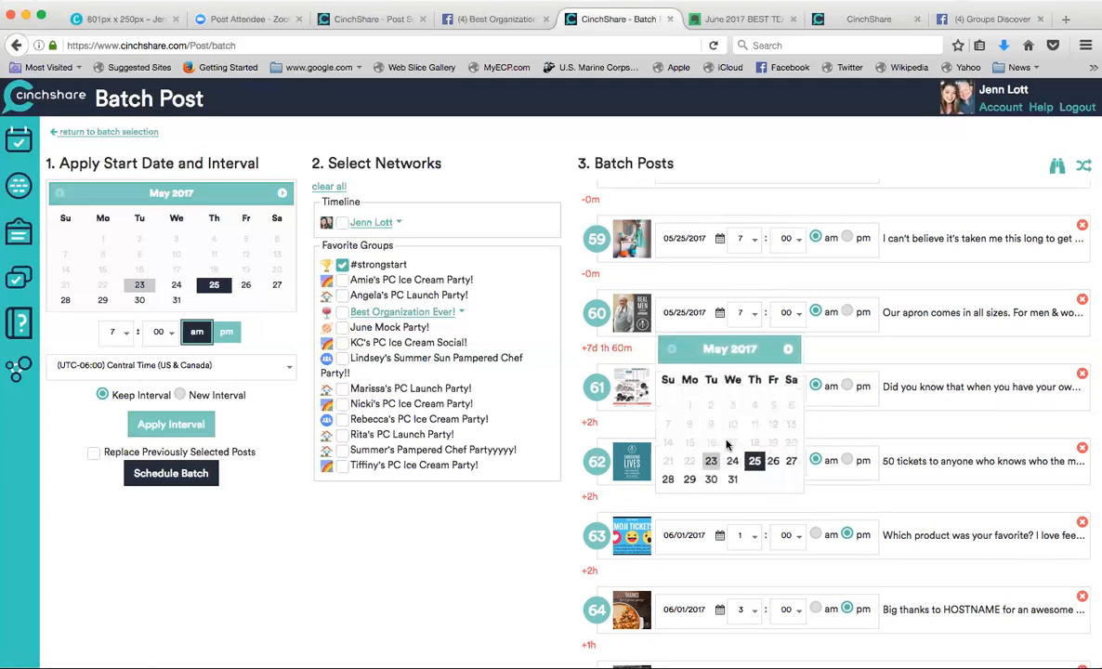
left_click(788, 348)
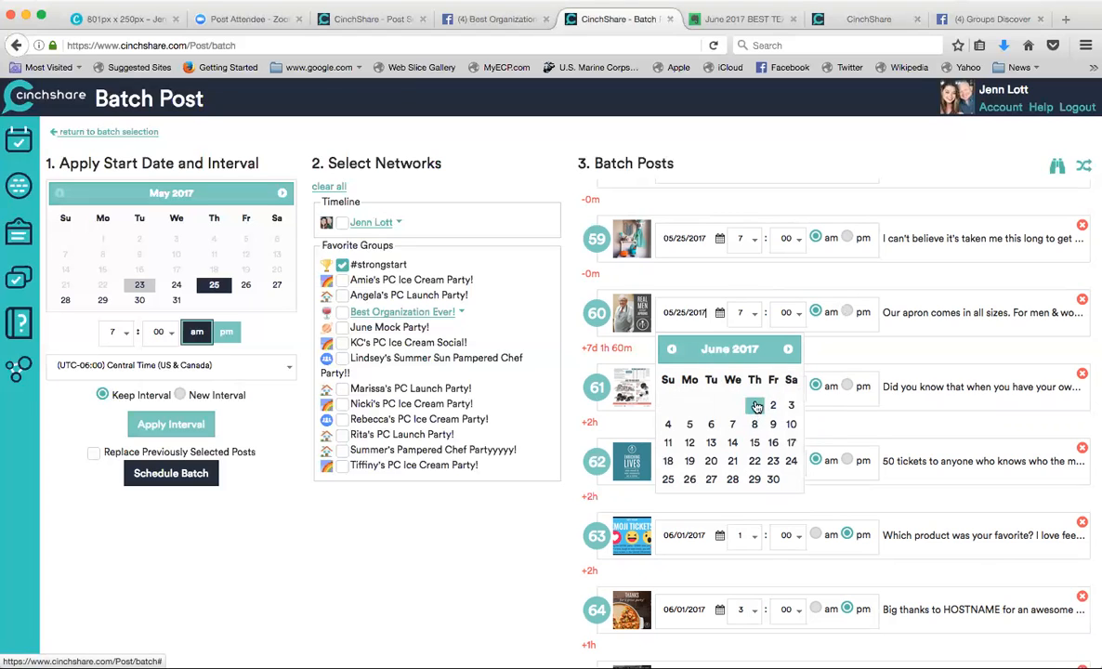
left_click(757, 405)
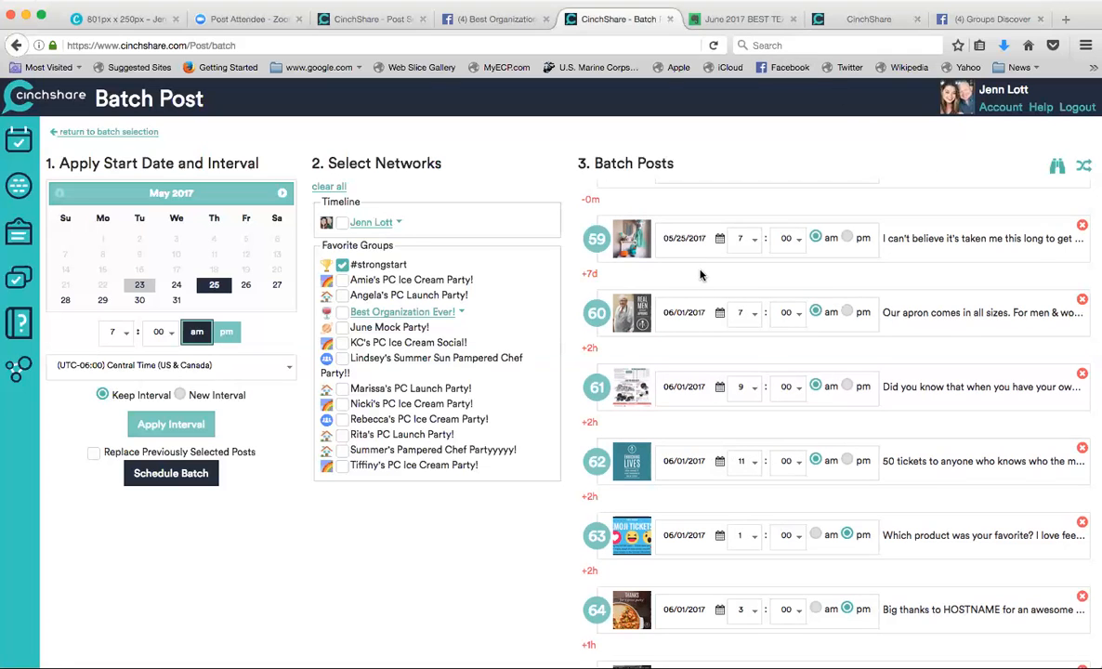
- Set the dates of batch posts 59, 58, 57 and 56 to May 31, 2017
scroll(702, 274, "up", 5)
scroll(804, 457, "up", 2)
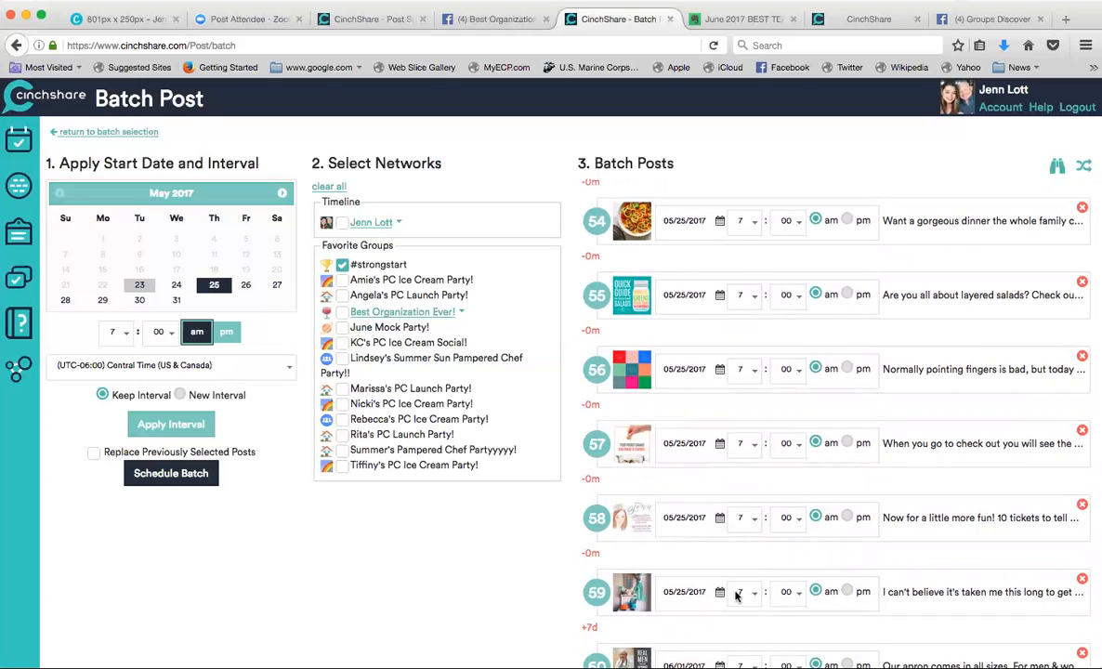
left_click(720, 593)
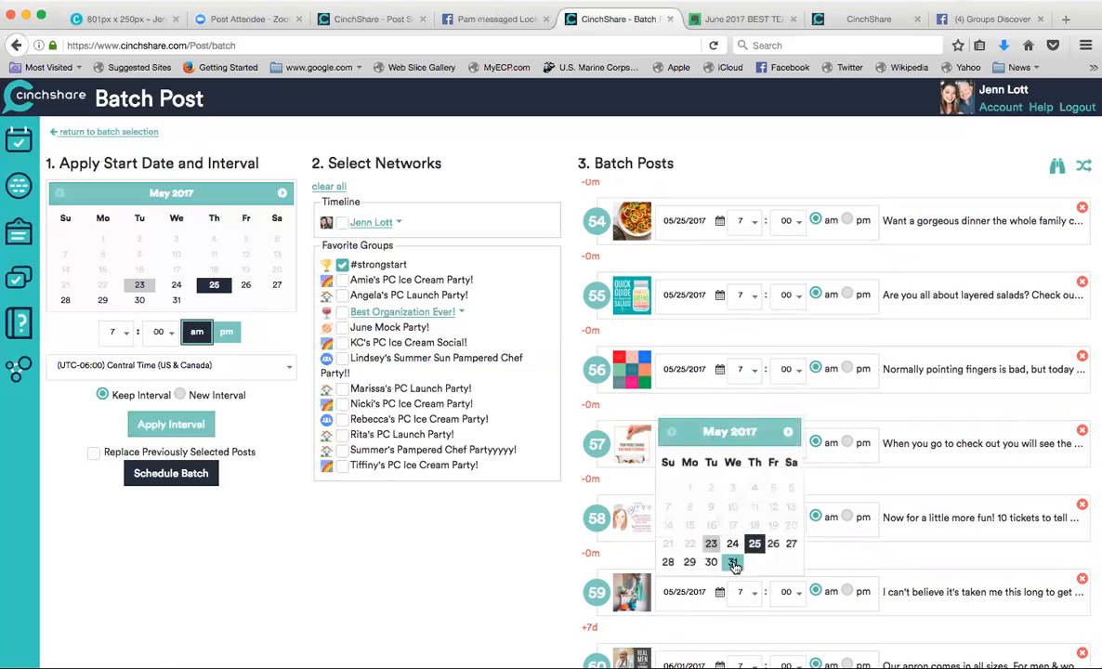
left_click(734, 563)
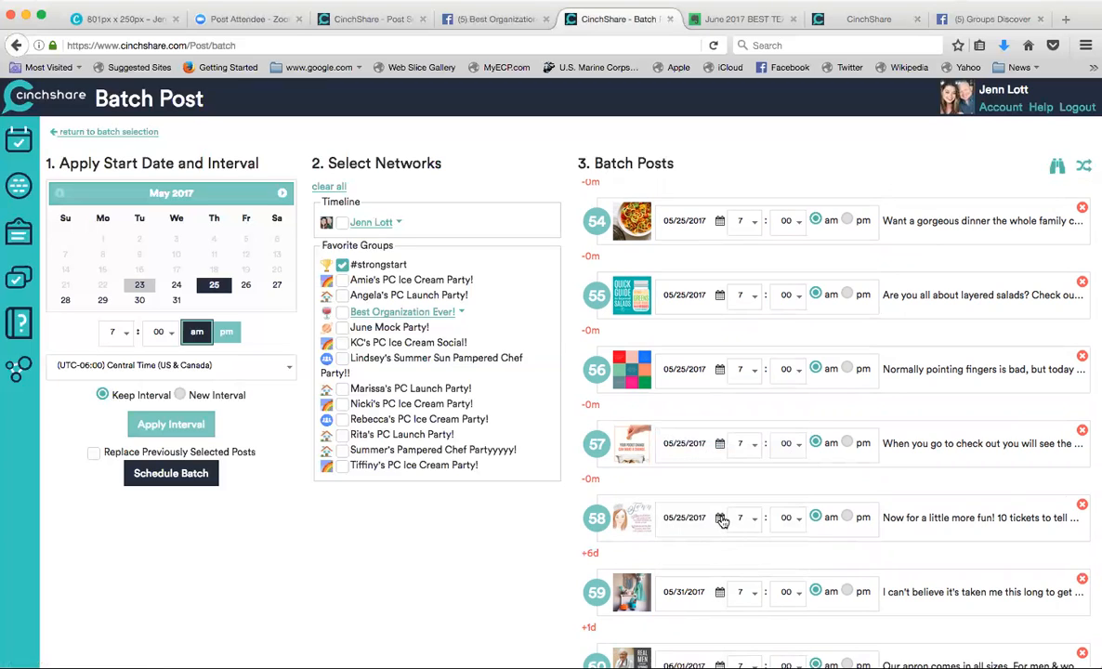
left_click(719, 518)
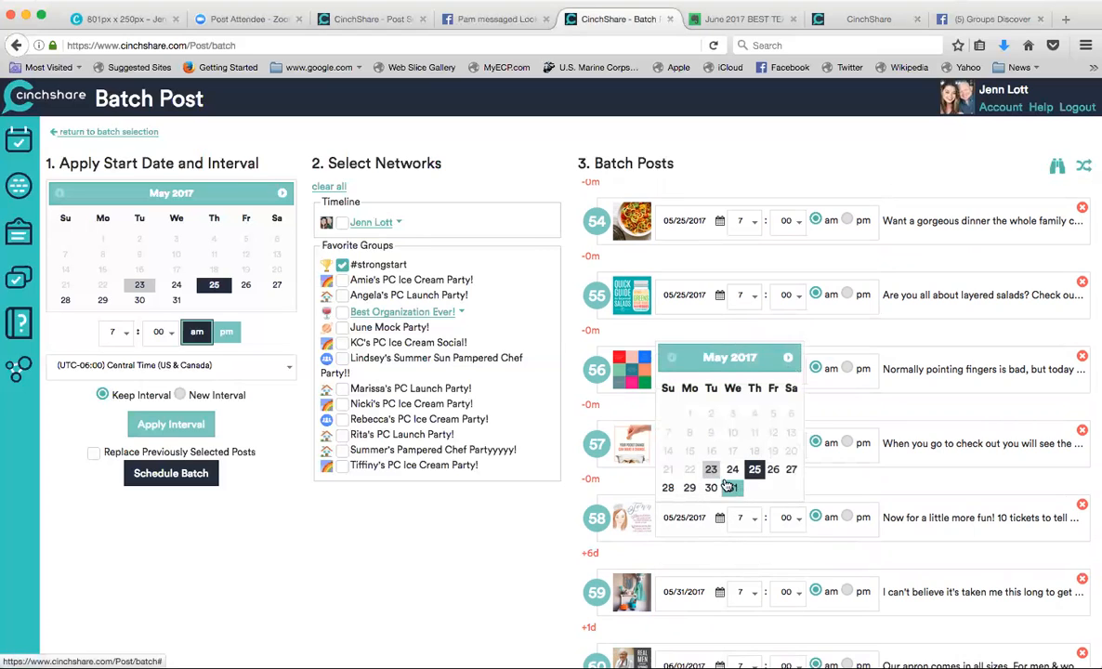
left_click(733, 489)
left_click(717, 445)
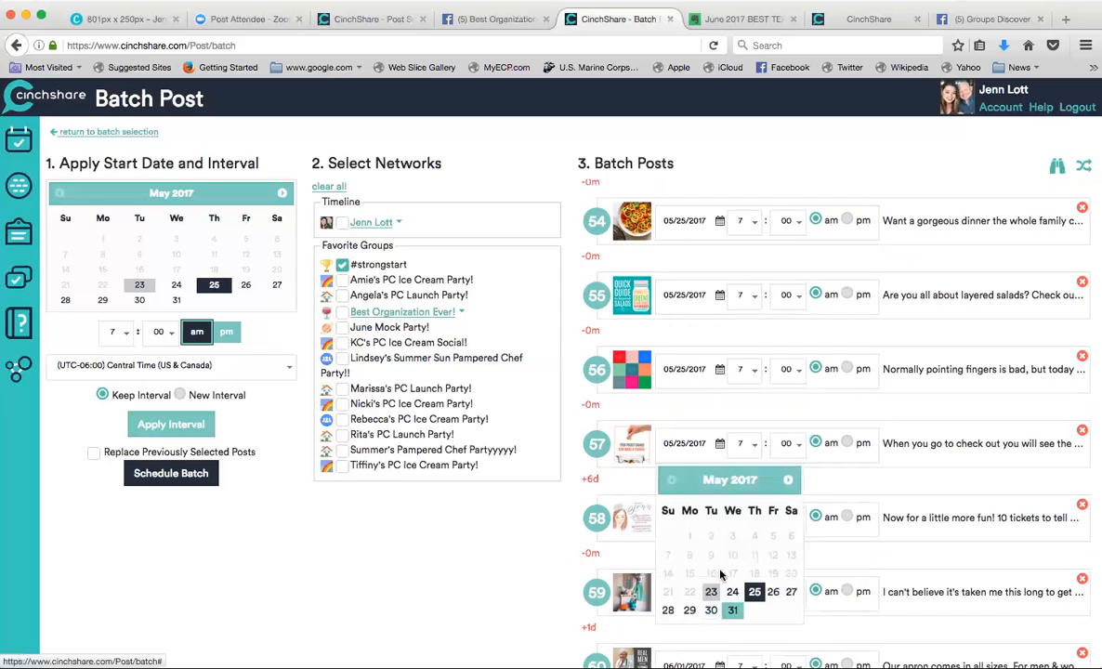
left_click(730, 610)
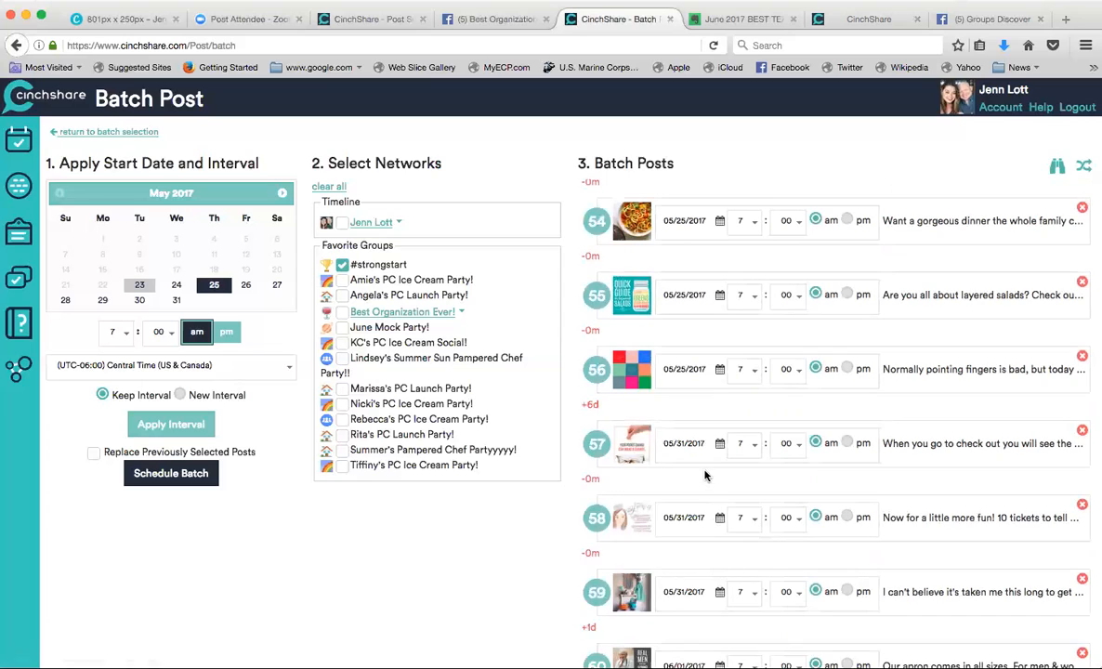
left_click(720, 371)
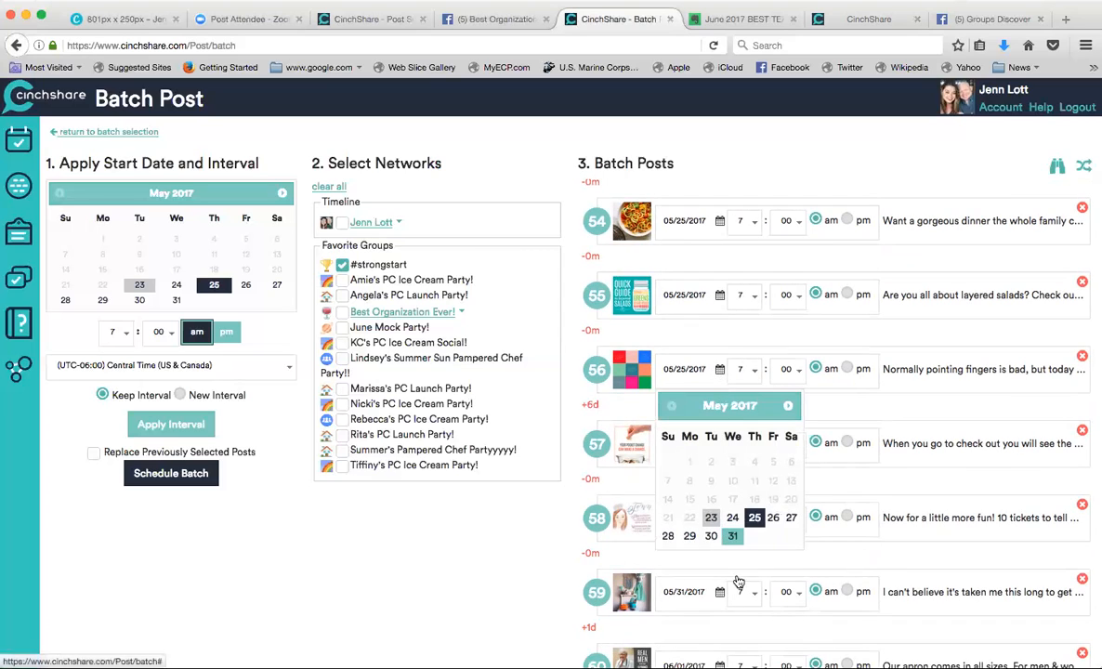
left_click(732, 536)
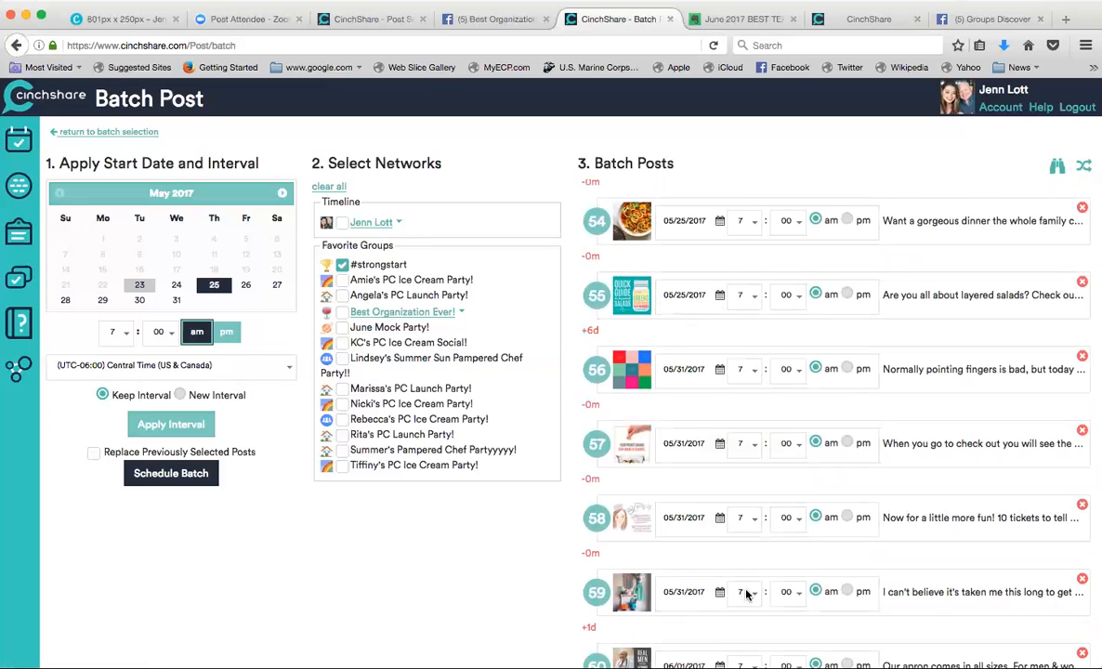
left_click(747, 593)
left_click(747, 593)
left_click(785, 592)
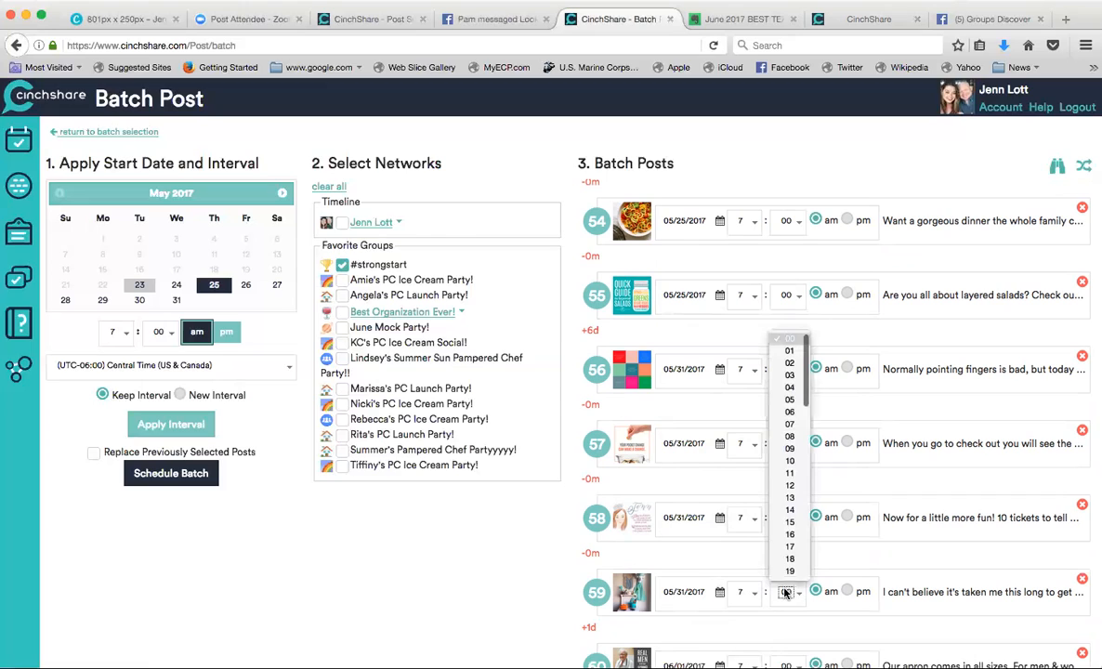
left_click(792, 402)
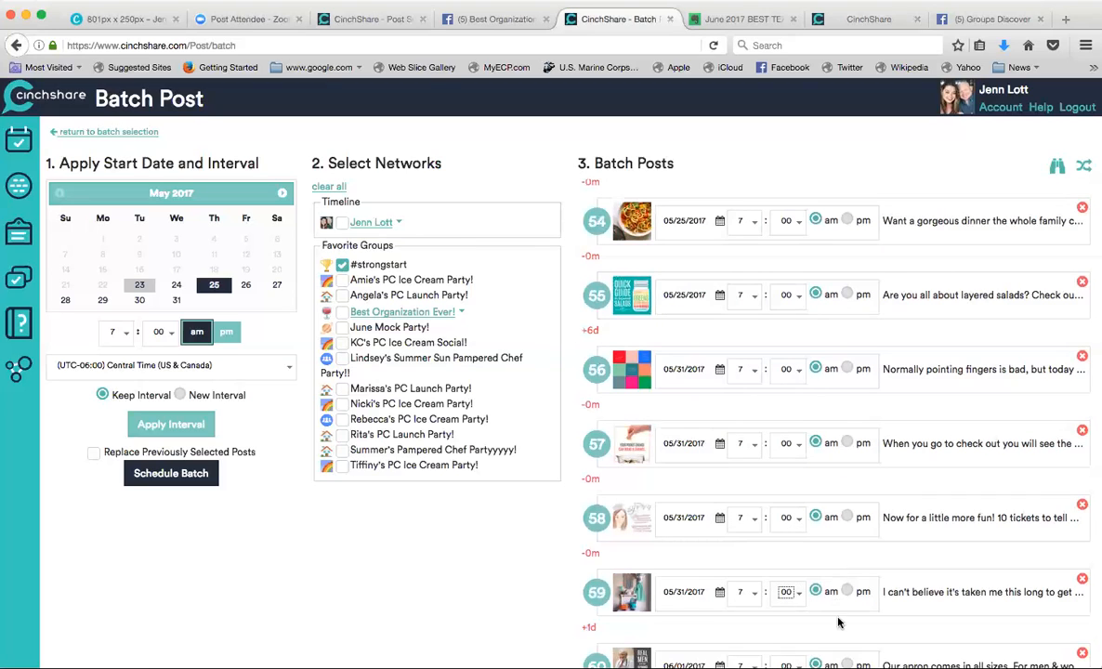
- Set the time of batch post 59 to 7:05 pm and batch post 58 to 7:04 pm
left_click(847, 592)
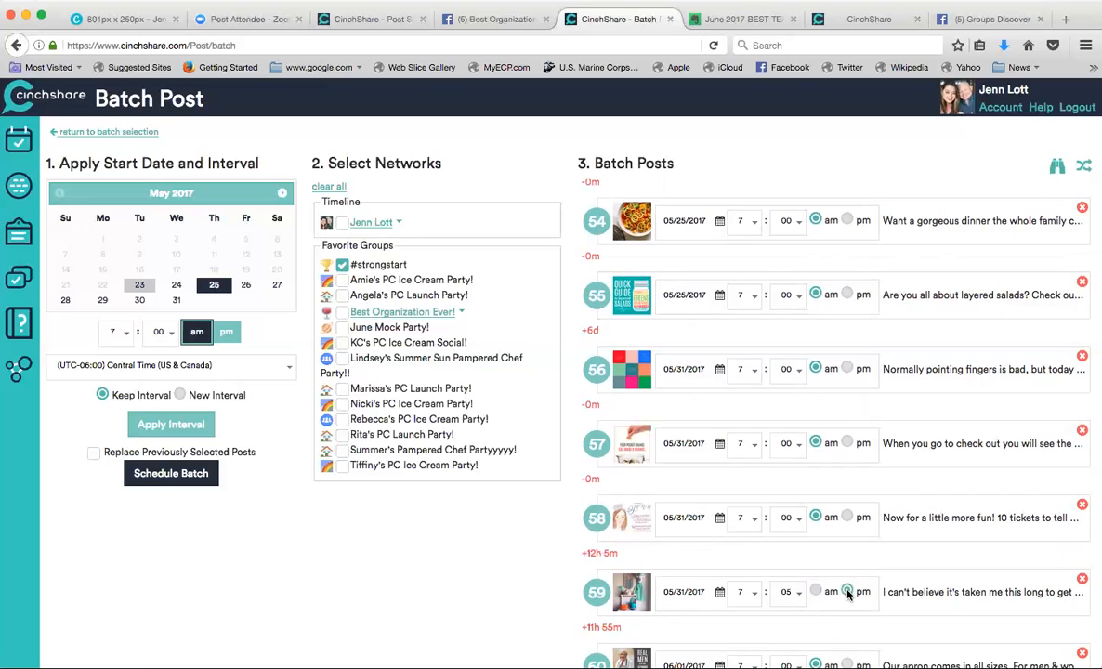
left_click(784, 518)
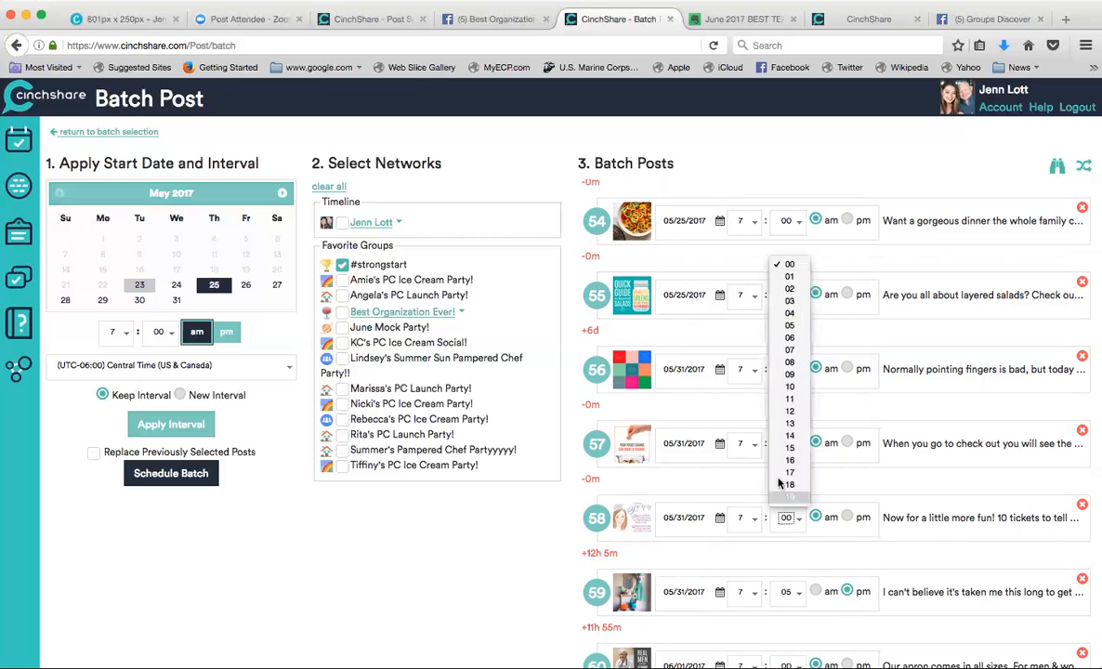
left_click(789, 317)
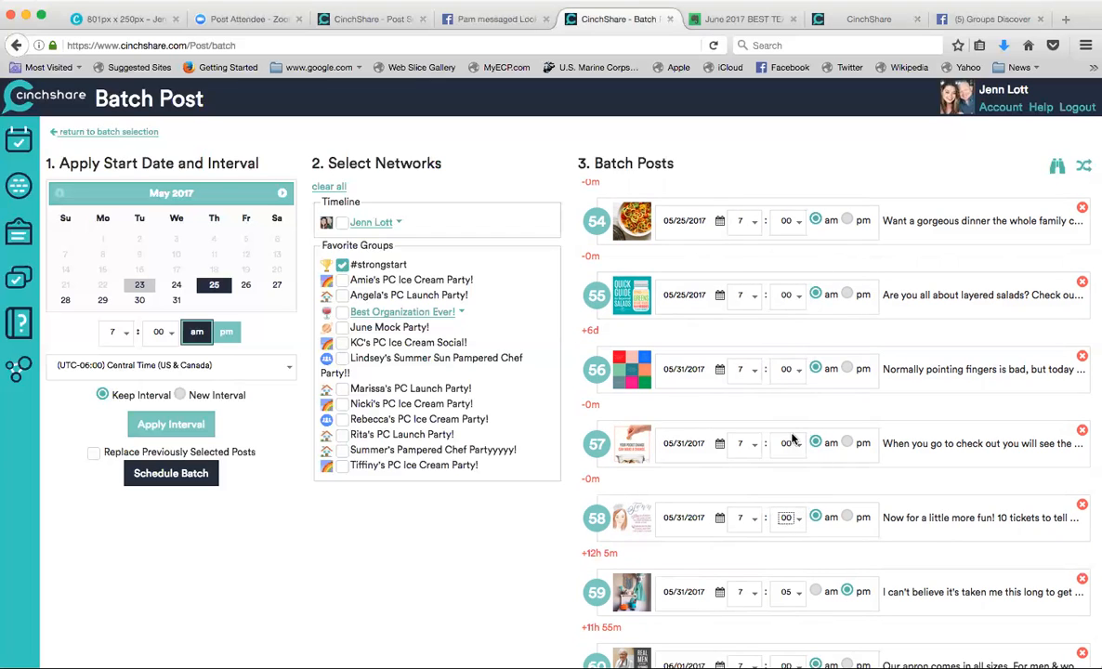
left_click(845, 517)
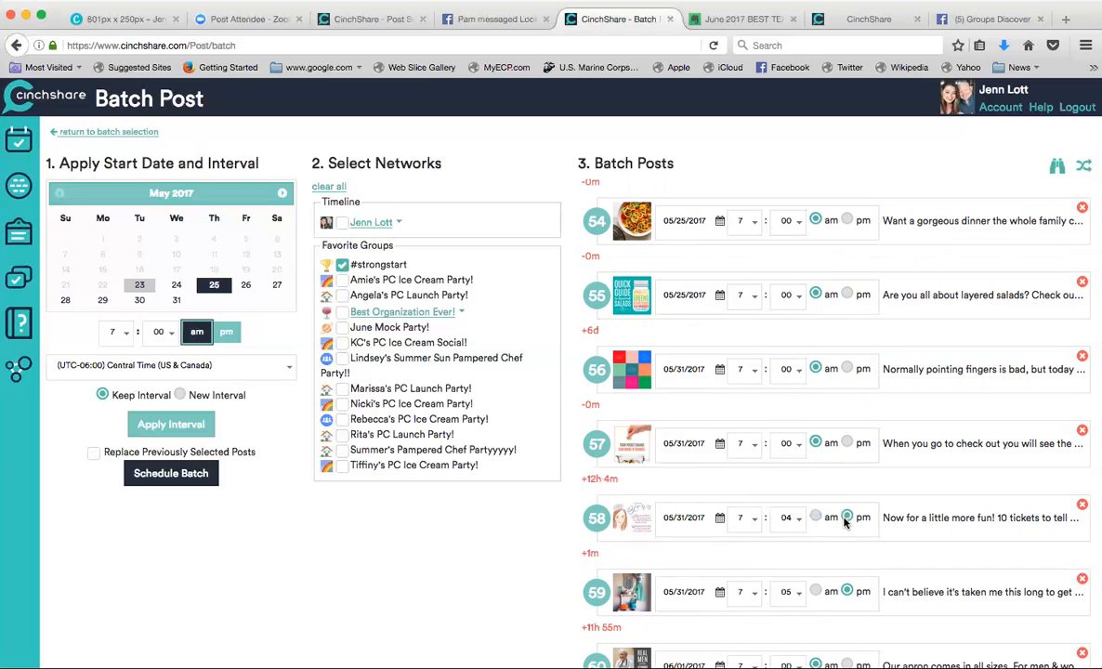
- Set the time of batch post 57 to 7:03 pm and batch post 56 to 7:02 pm
left_click(796, 445)
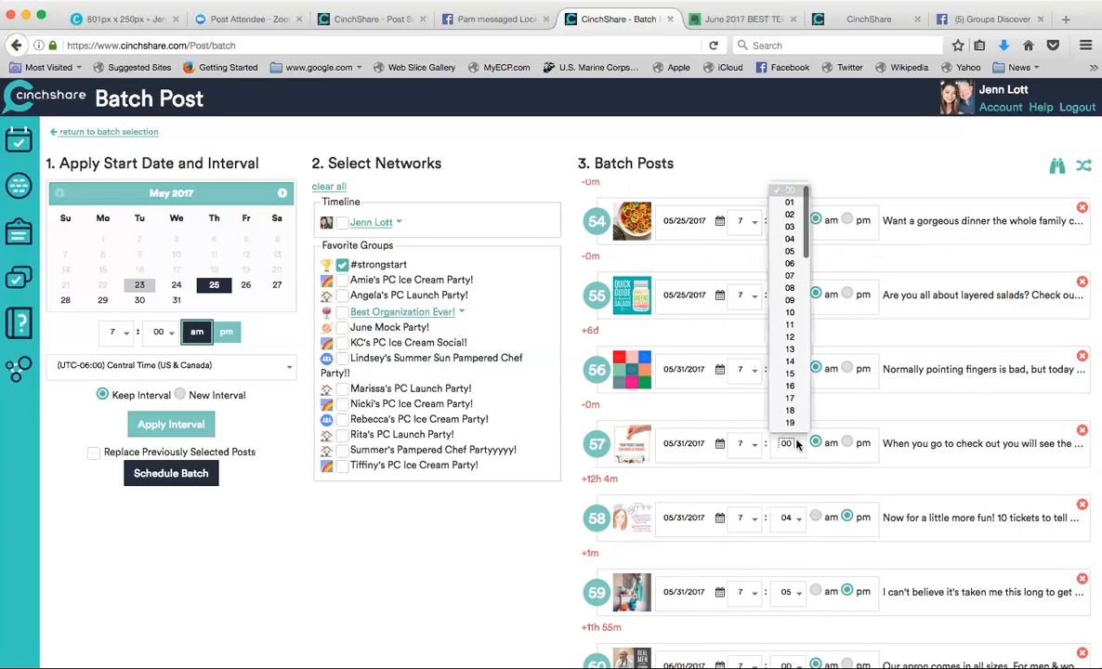
left_click(786, 227)
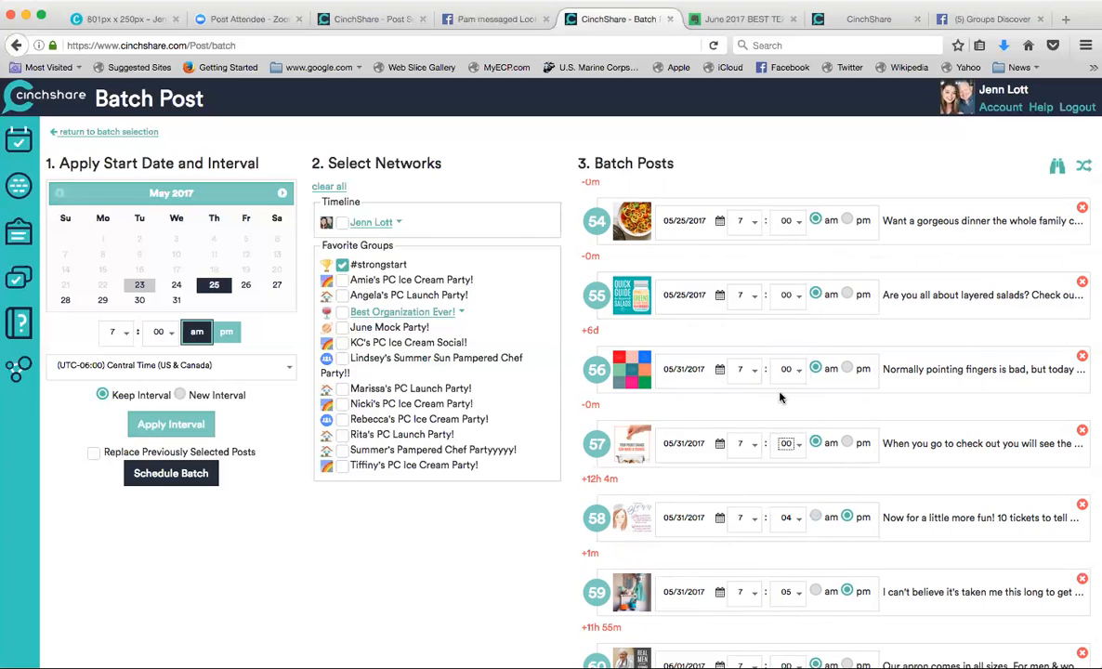
left_click(846, 443)
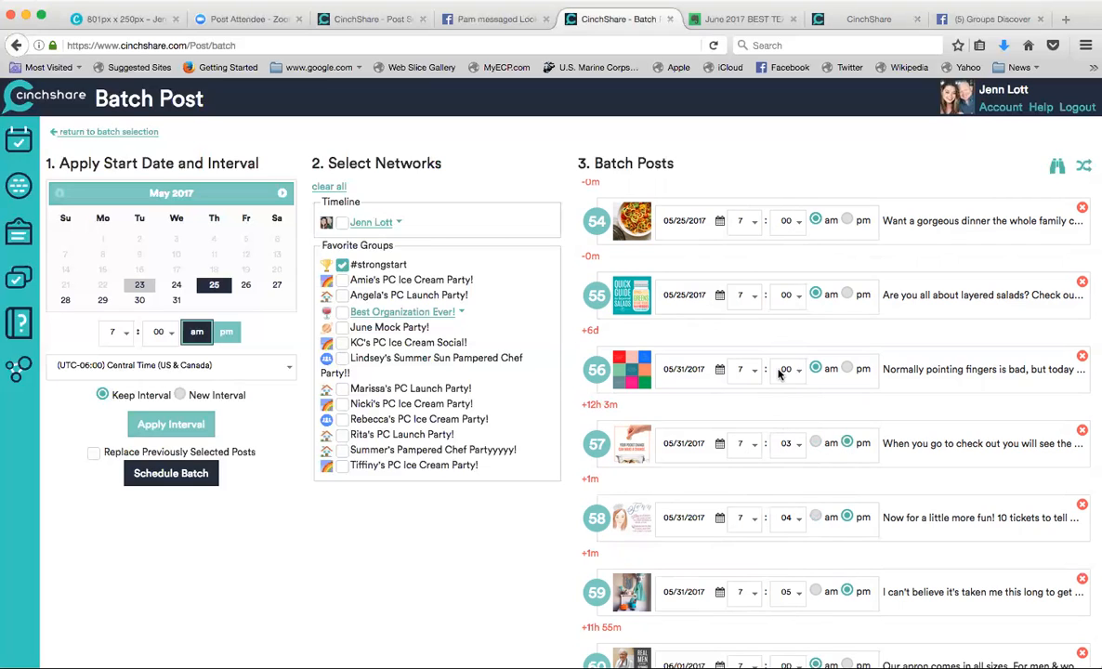
left_click(780, 371)
key("Escape")
key("Down")
key("Down")
left_click(847, 369)
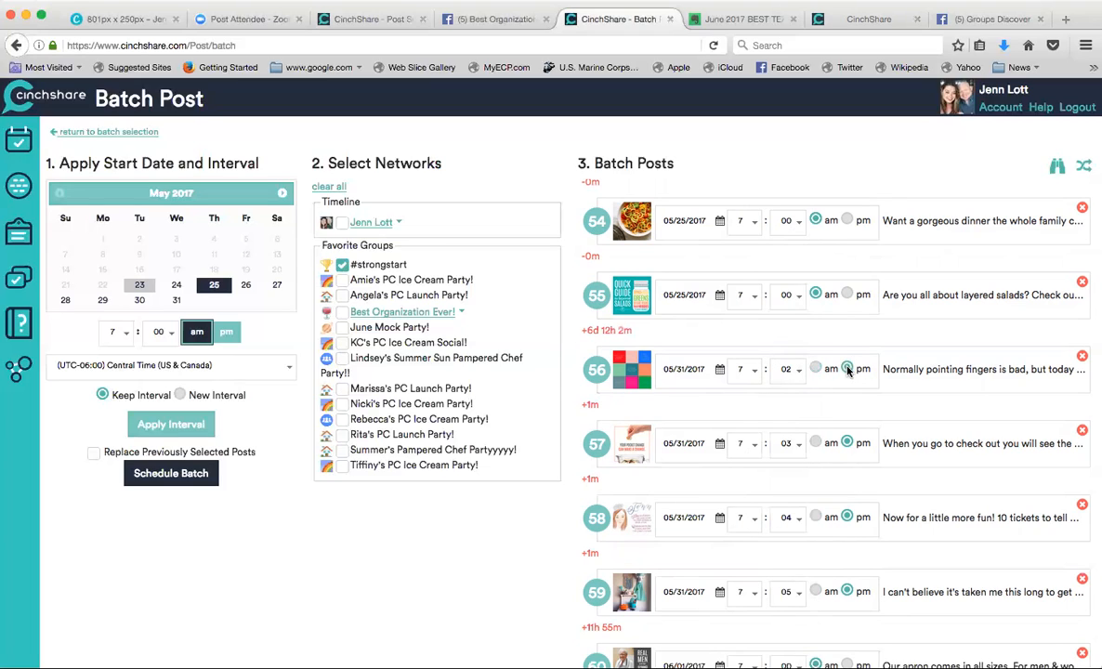
- Schedule batch post 55, about layered salads, for May 31, 2017 at 7:01 pm
left_click(717, 295)
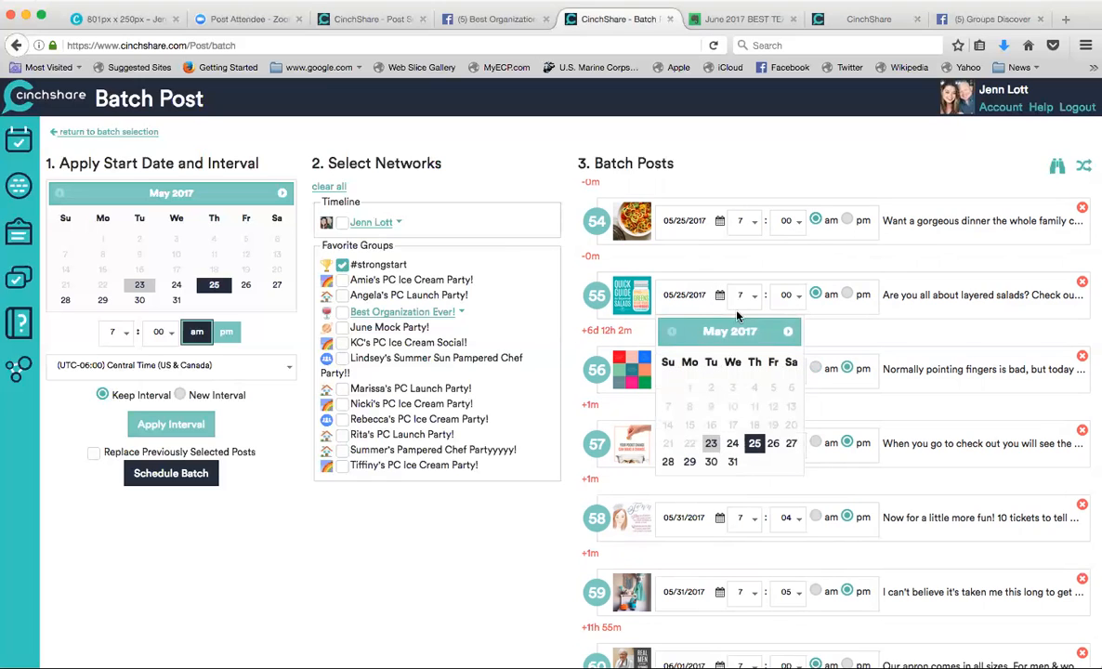
left_click(731, 462)
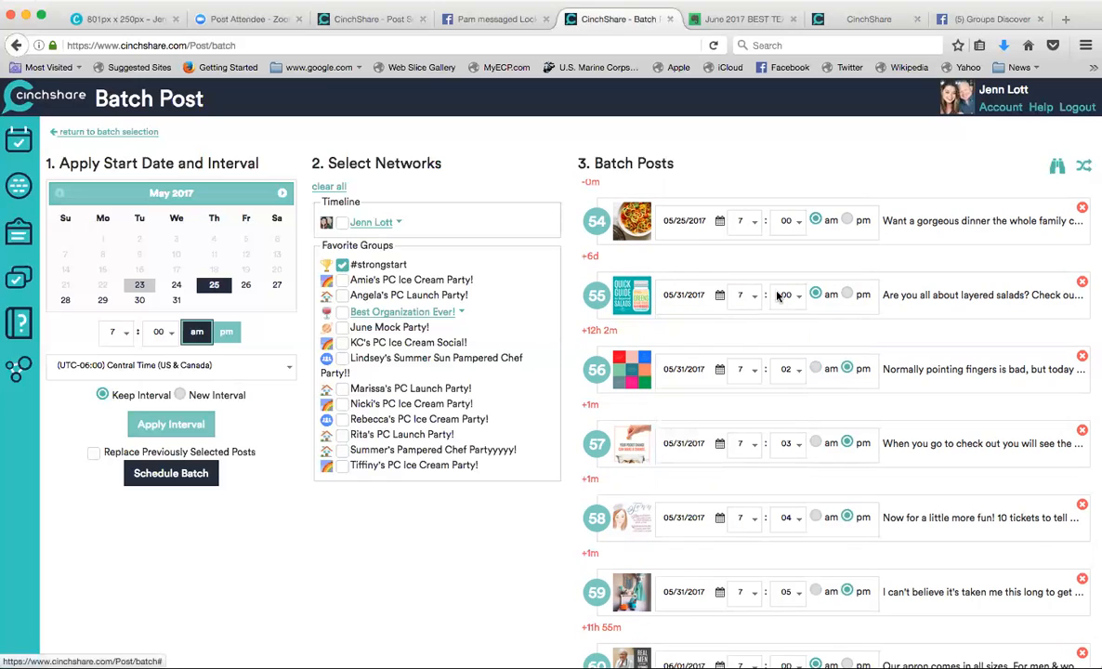
left_click(785, 295)
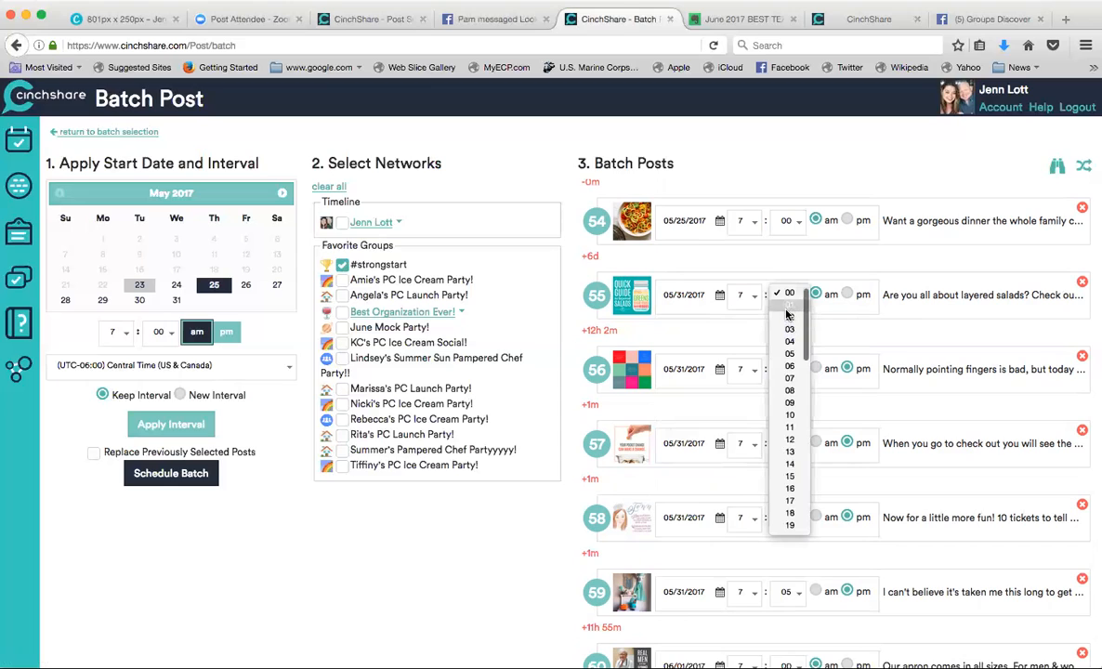
left_click(784, 295)
key("Down")
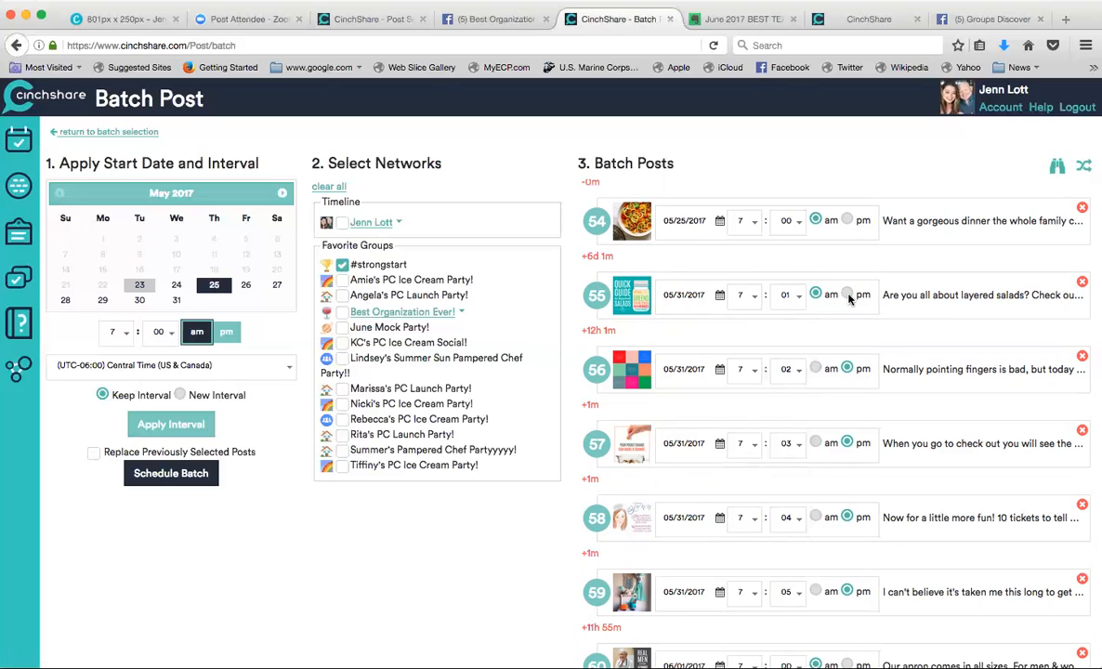
left_click(845, 294)
- Set the dates of batch posts 54, 53, 52 and 51 to May 31, 2017
scroll(803, 279, "up", 5)
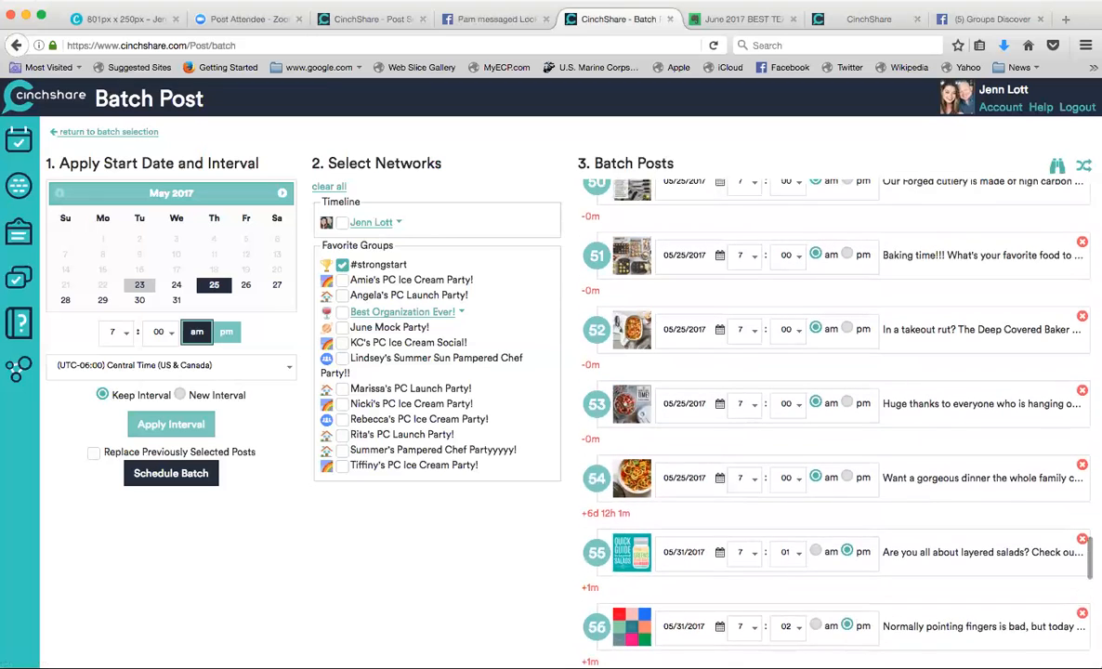
scroll(721, 279, "up", 1)
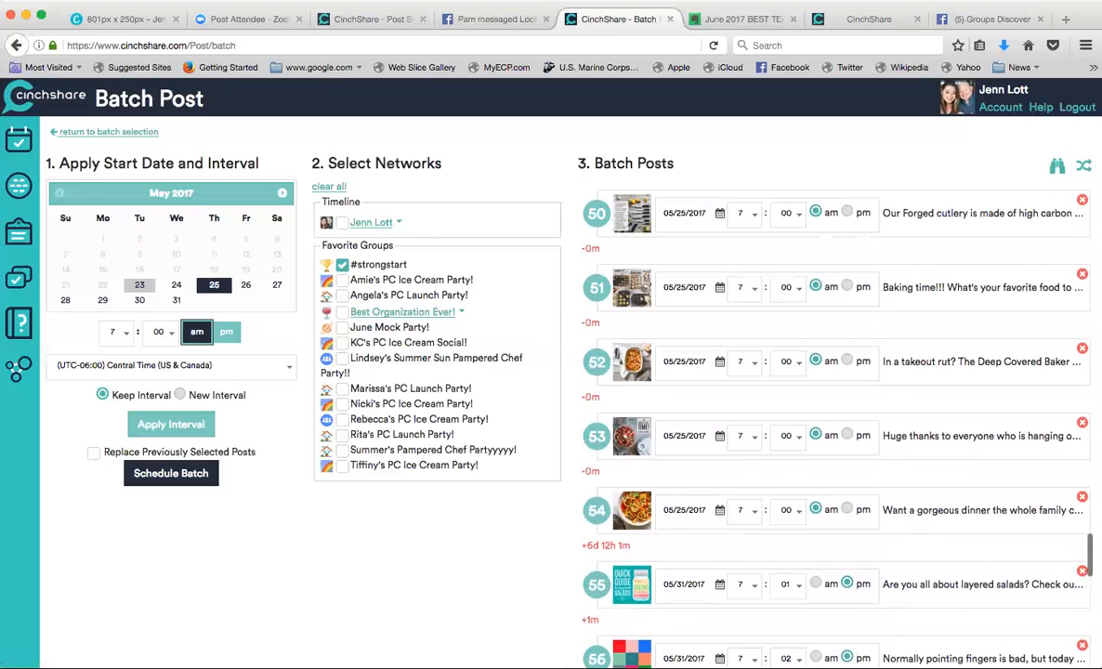
left_click(719, 511)
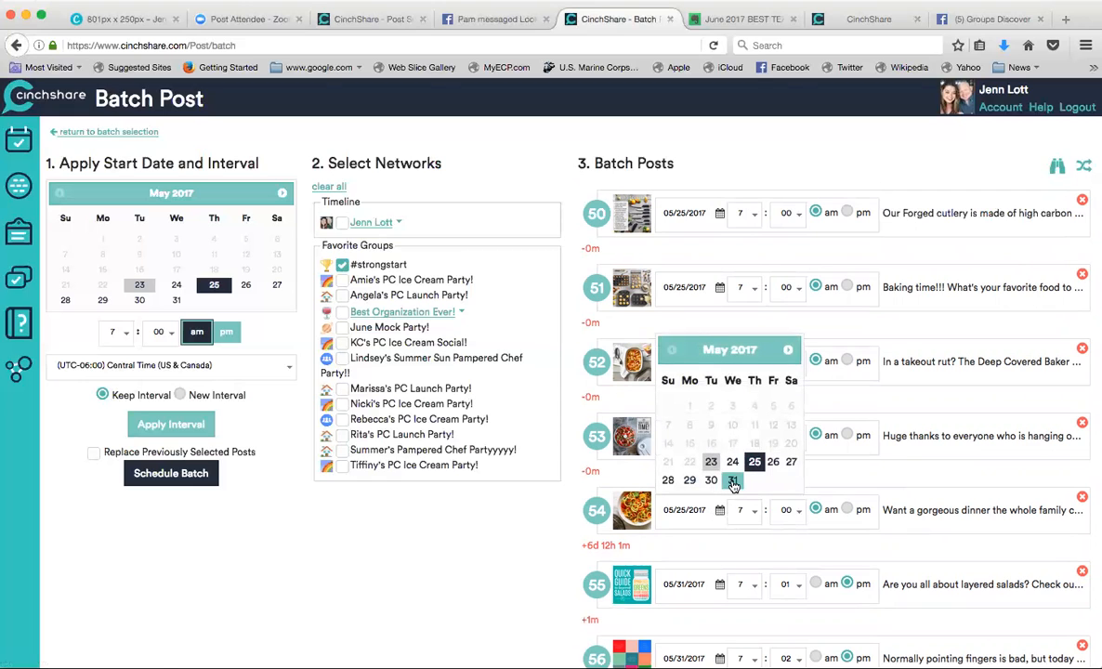
left_click(732, 480)
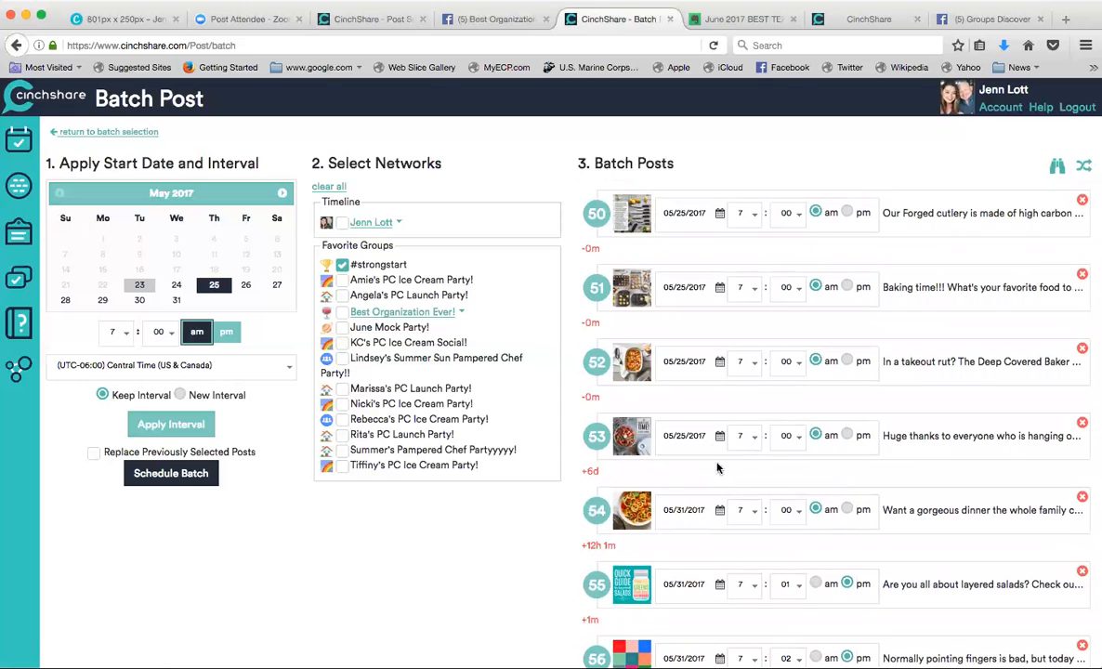
left_click(720, 437)
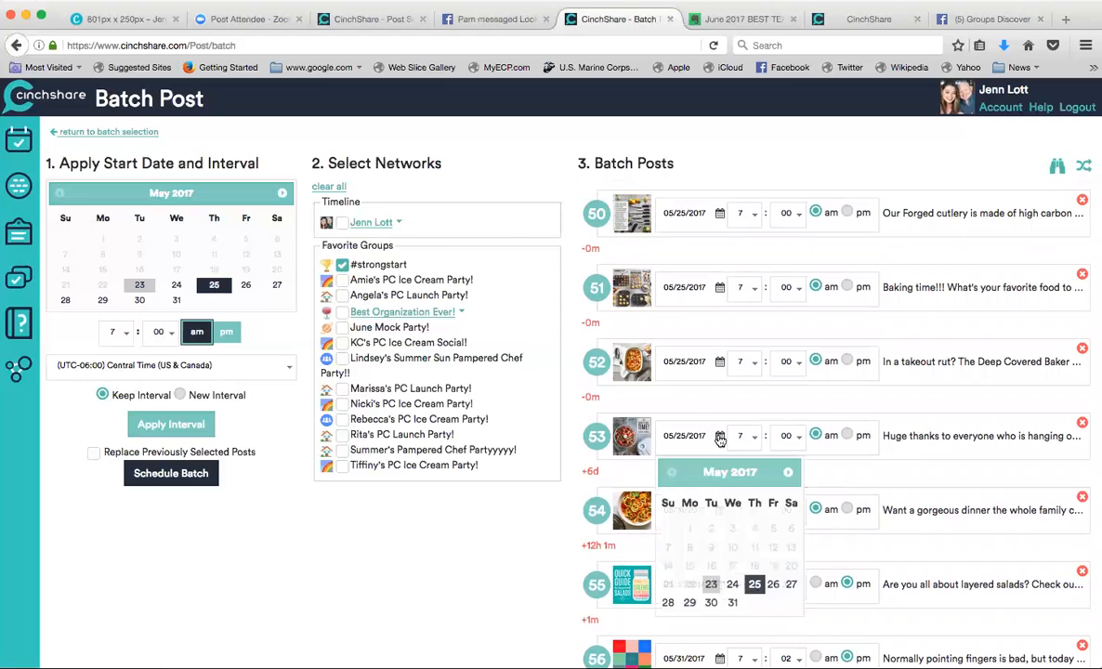
left_click(732, 602)
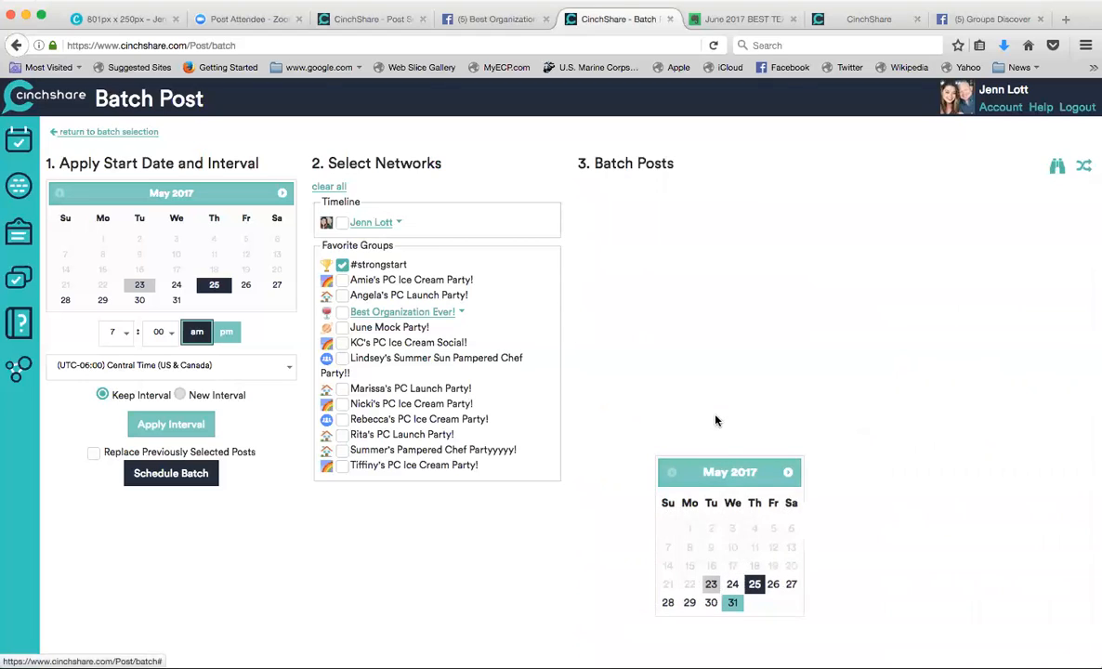
left_click(719, 363)
left_click(732, 523)
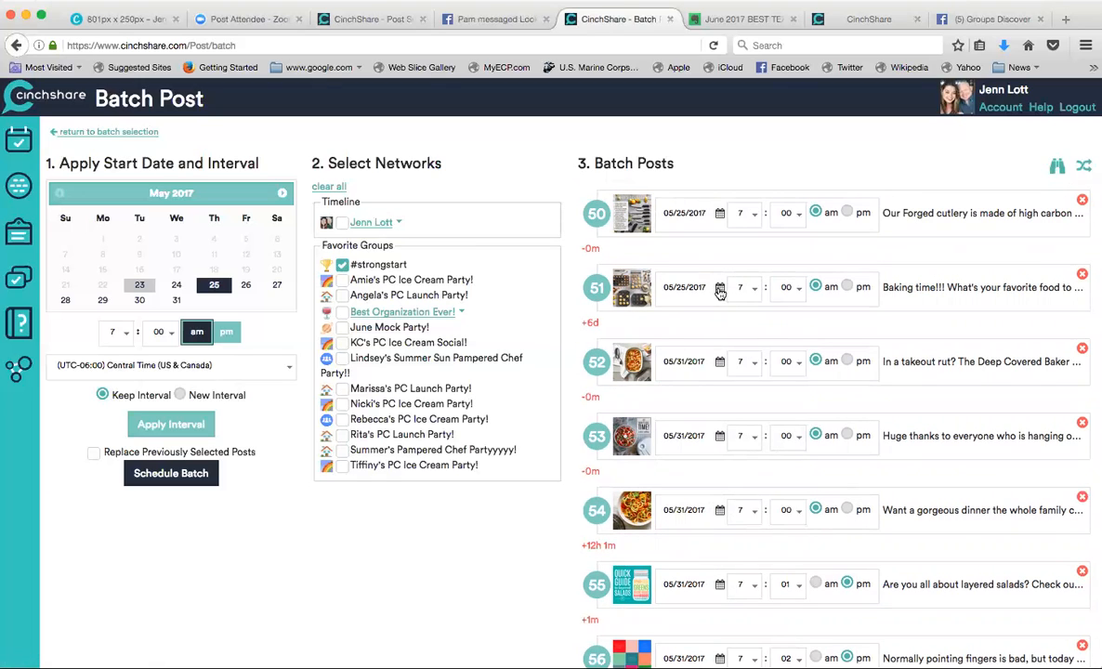
left_click(719, 287)
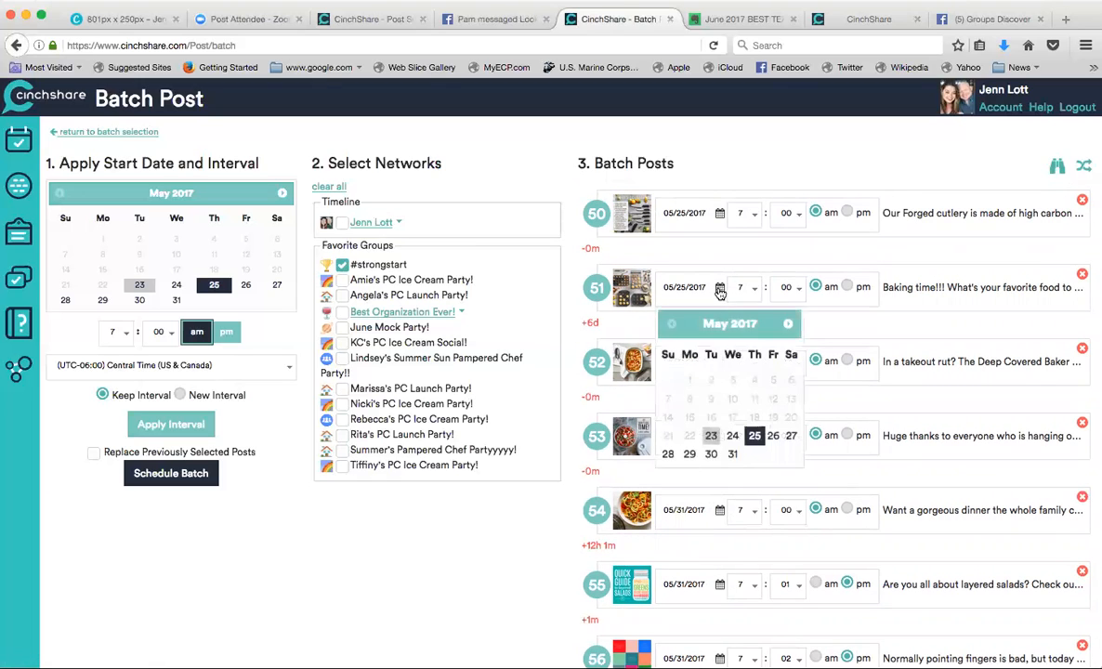
left_click(734, 455)
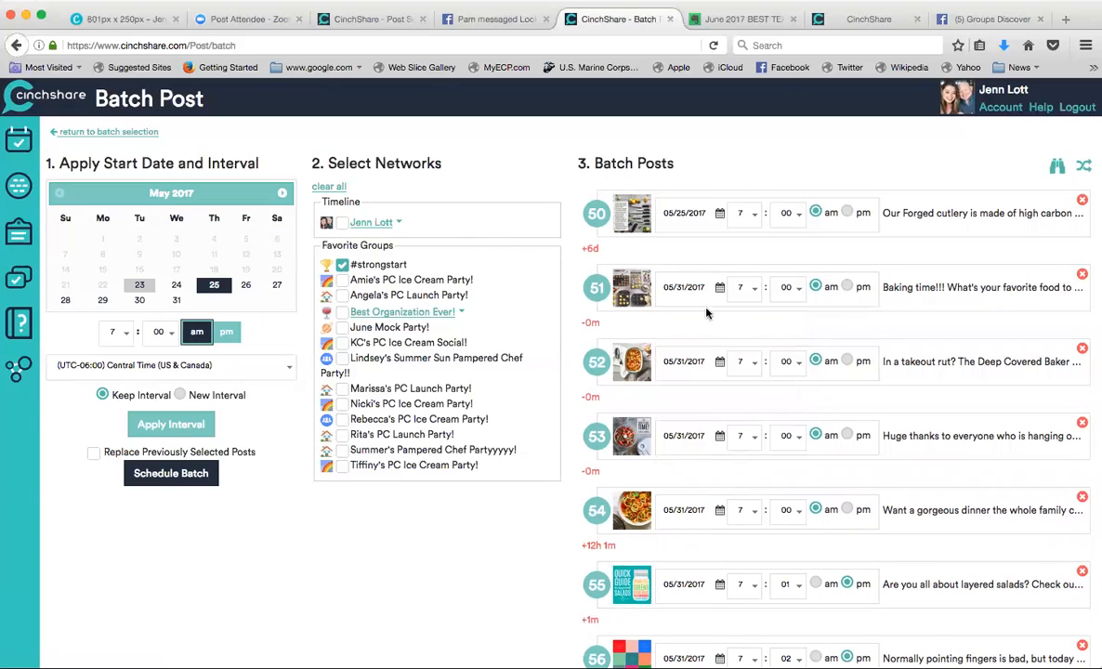
- Stagger the morning times of batch posts 54, 53 and 52 to 7:03, 7:02 and 7:01 am
left_click(785, 513)
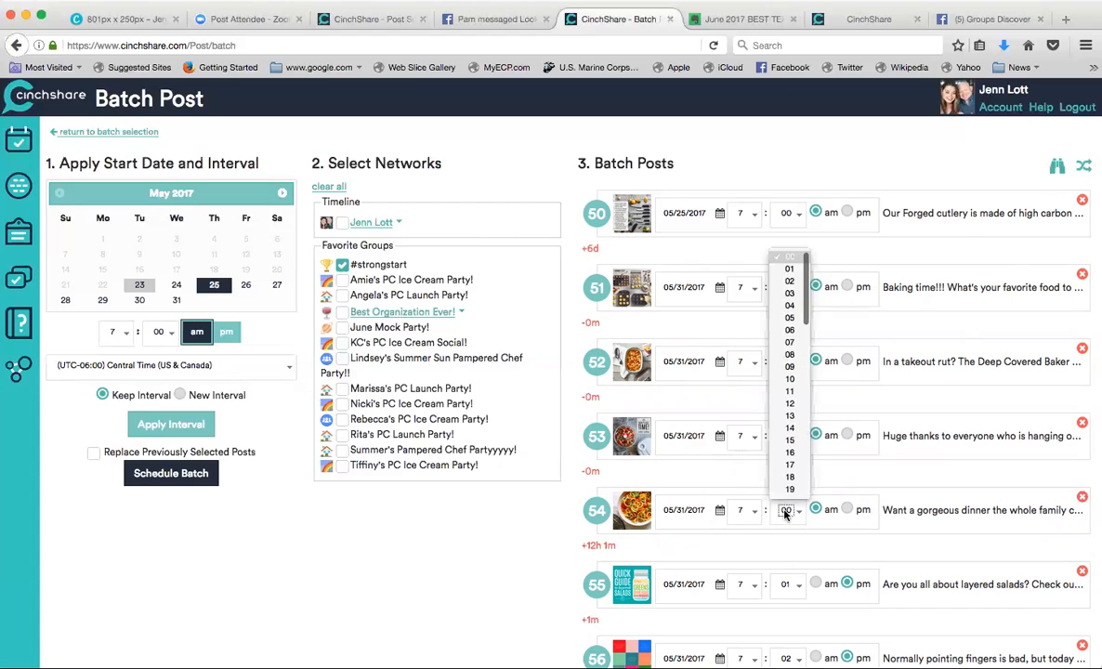
left_click(792, 294)
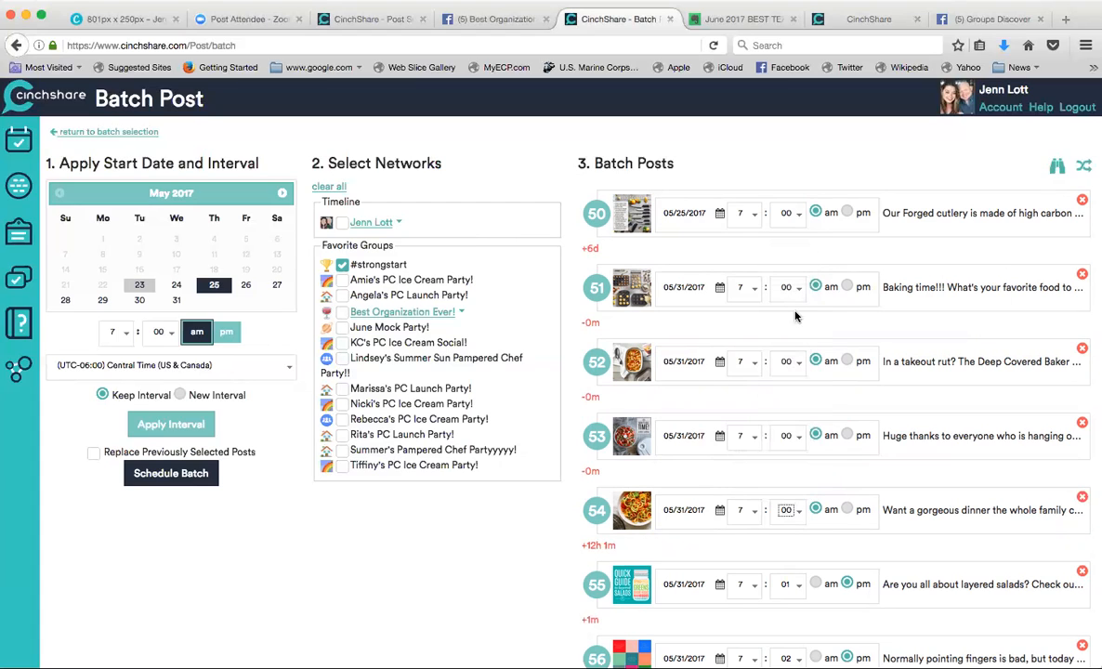
left_click(790, 435)
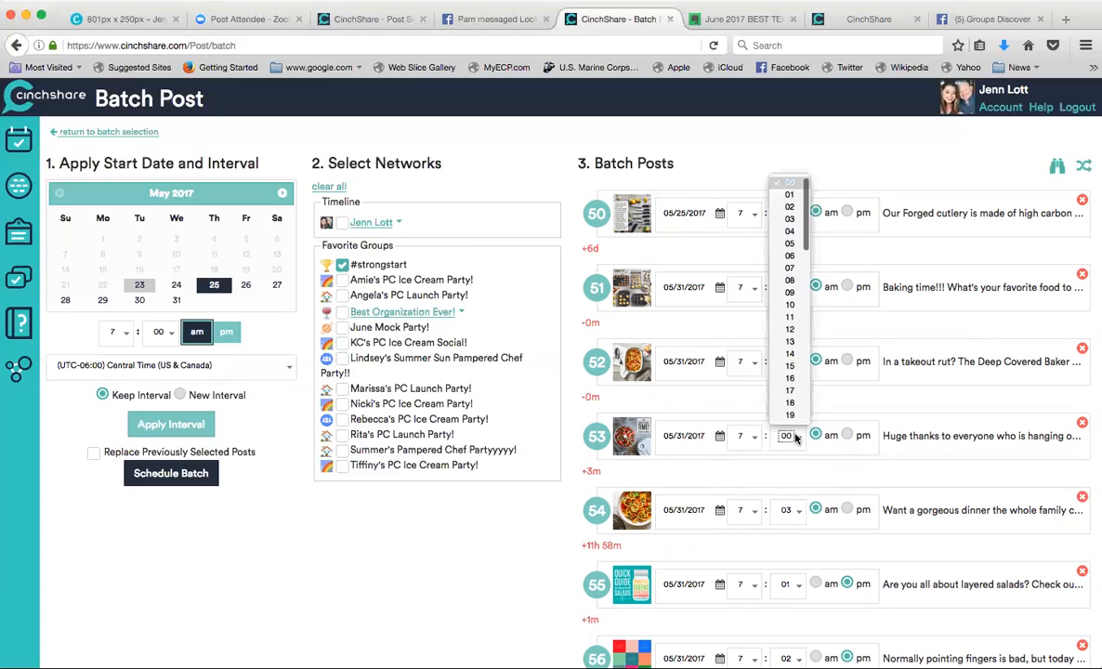
left_click(789, 183)
left_click(785, 363)
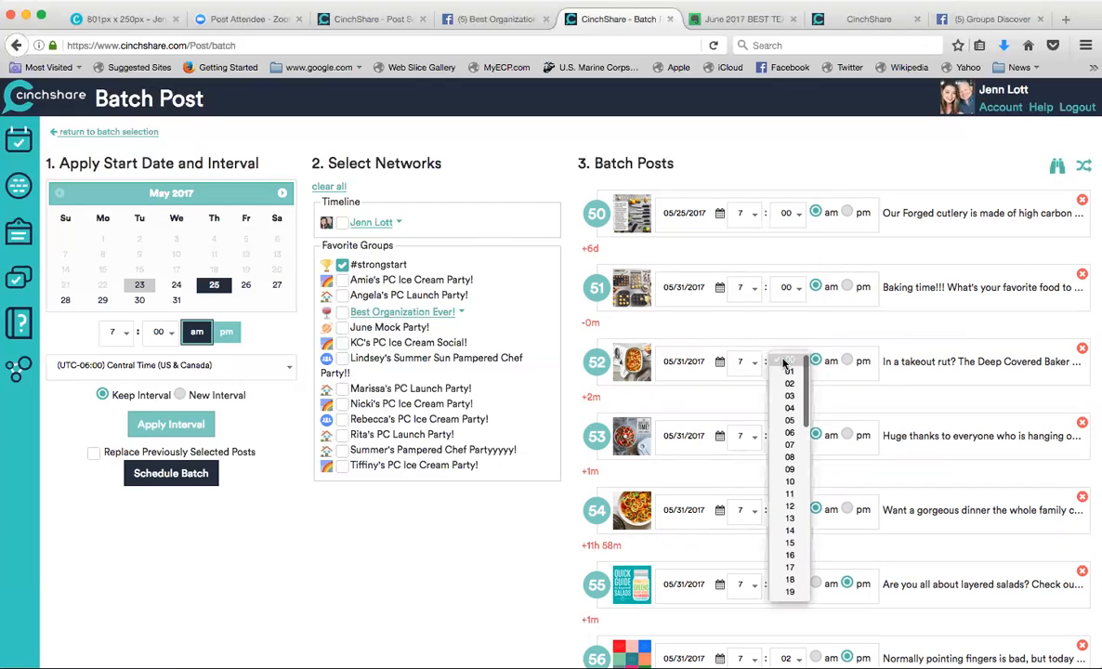
left_click(783, 373)
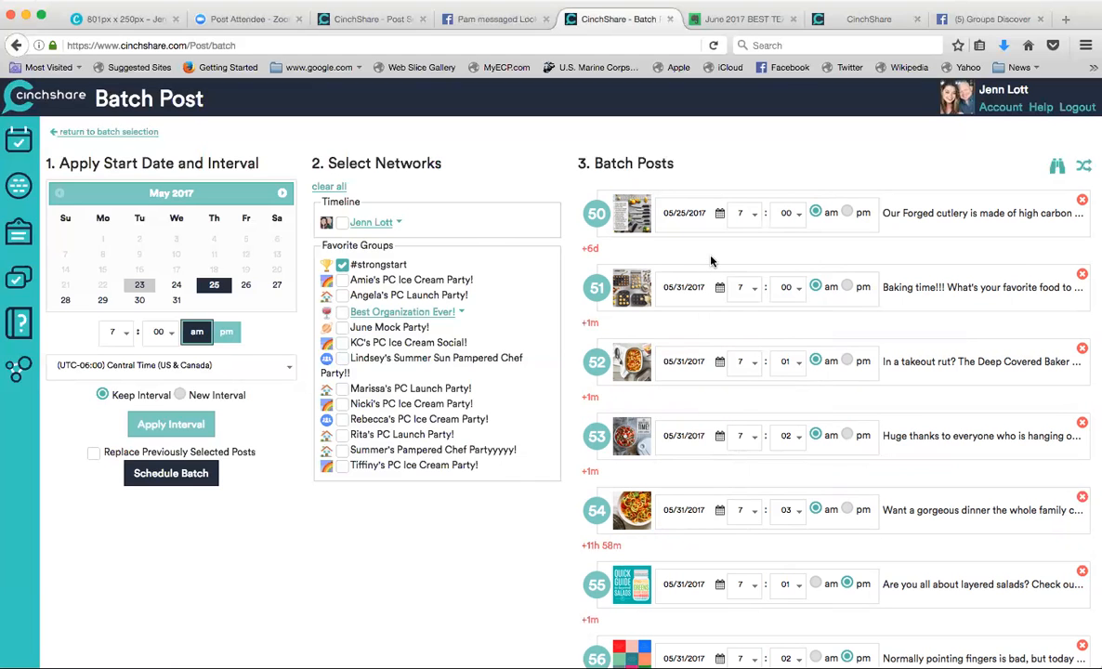
- Set the dates of batch posts 50, 49 and 48 to May 30, 2017
scroll(711, 261, "up", 5)
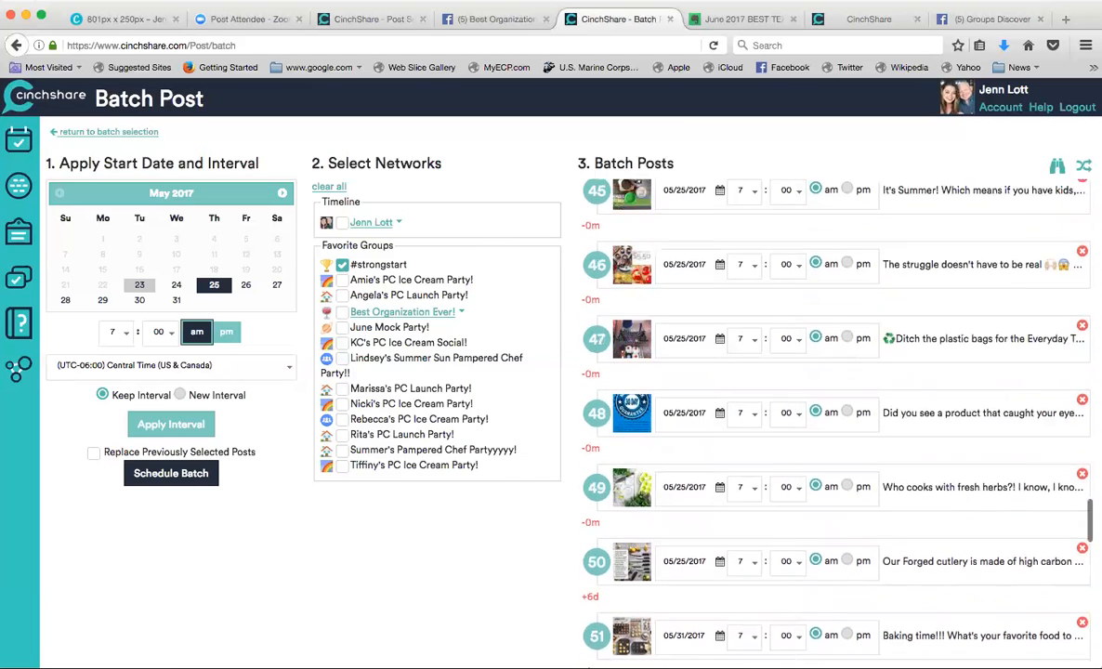
scroll(671, 467, "up", 1)
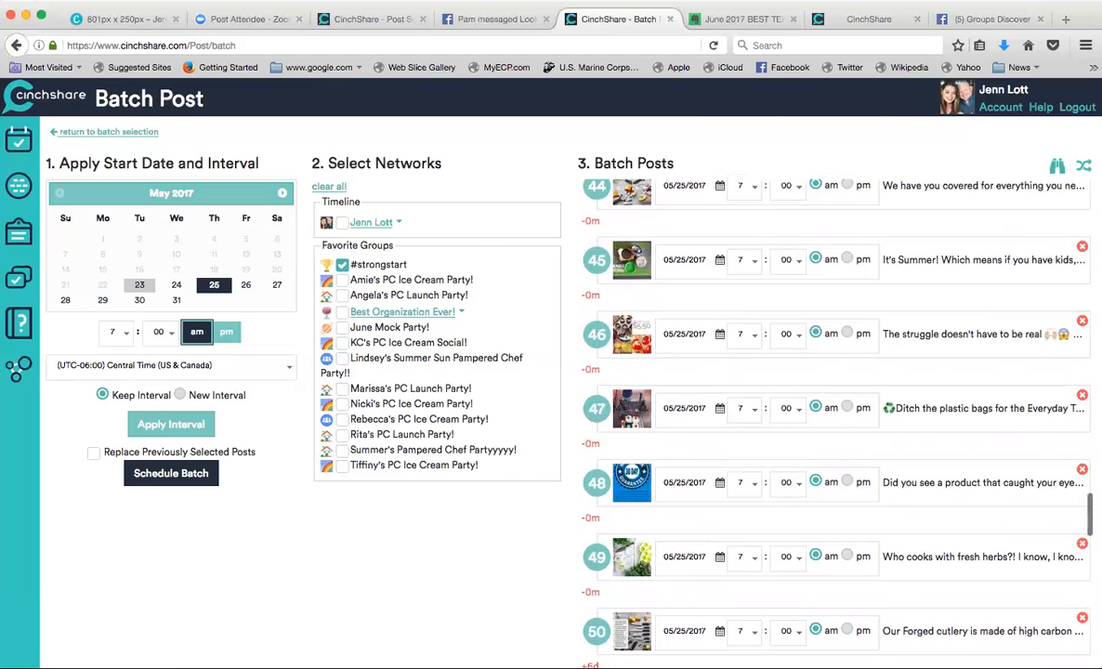
left_click(720, 632)
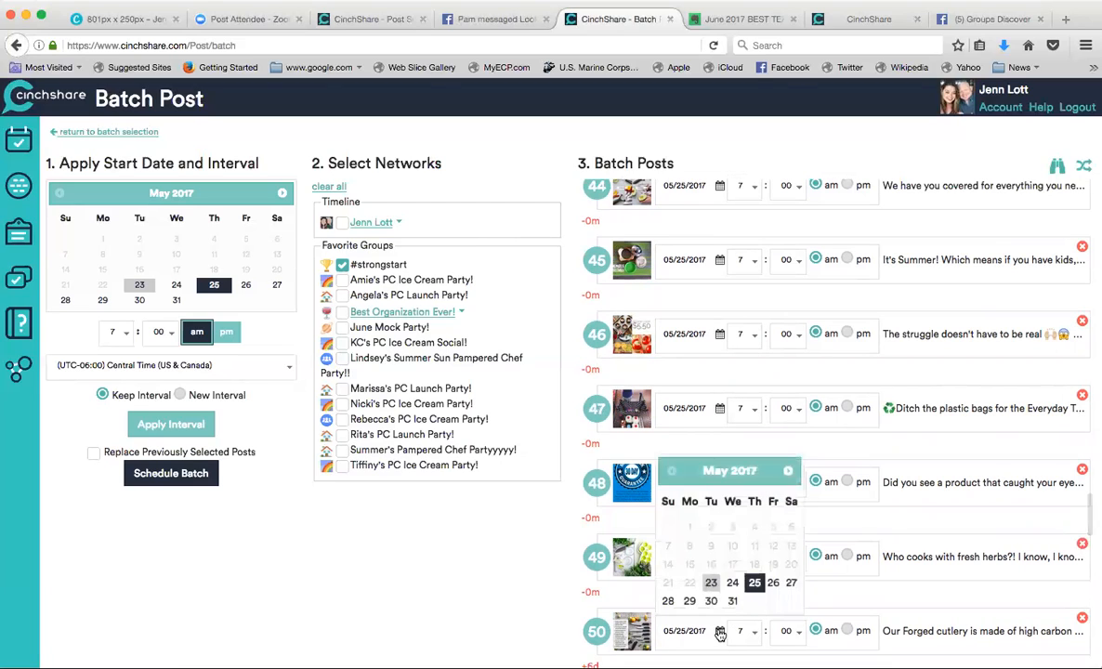
left_click(710, 601)
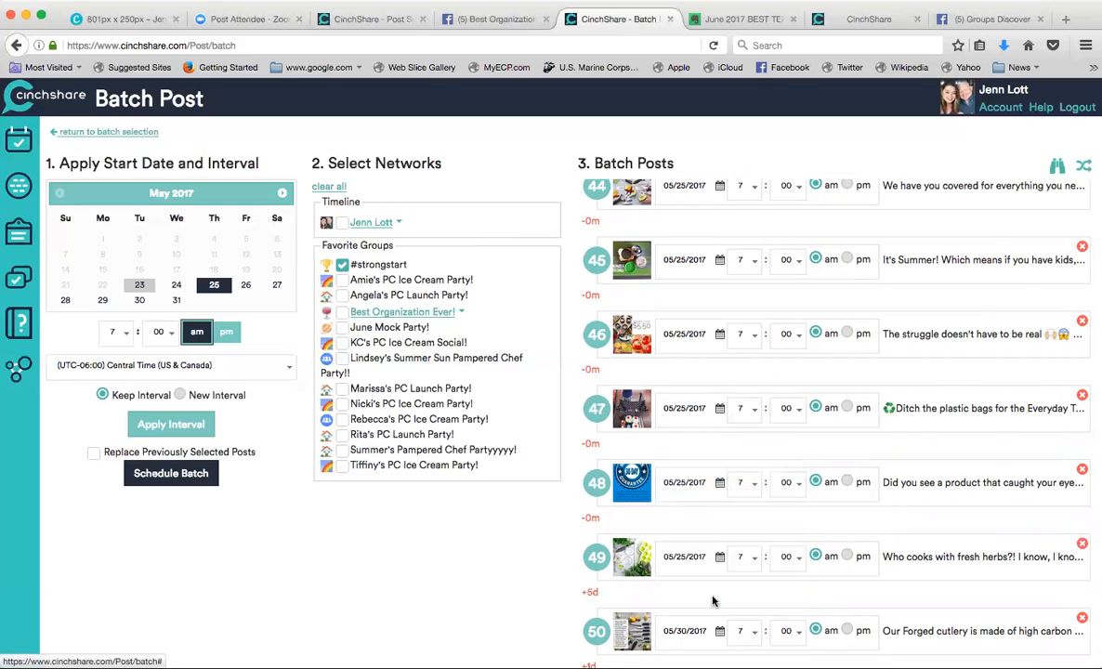
left_click(720, 557)
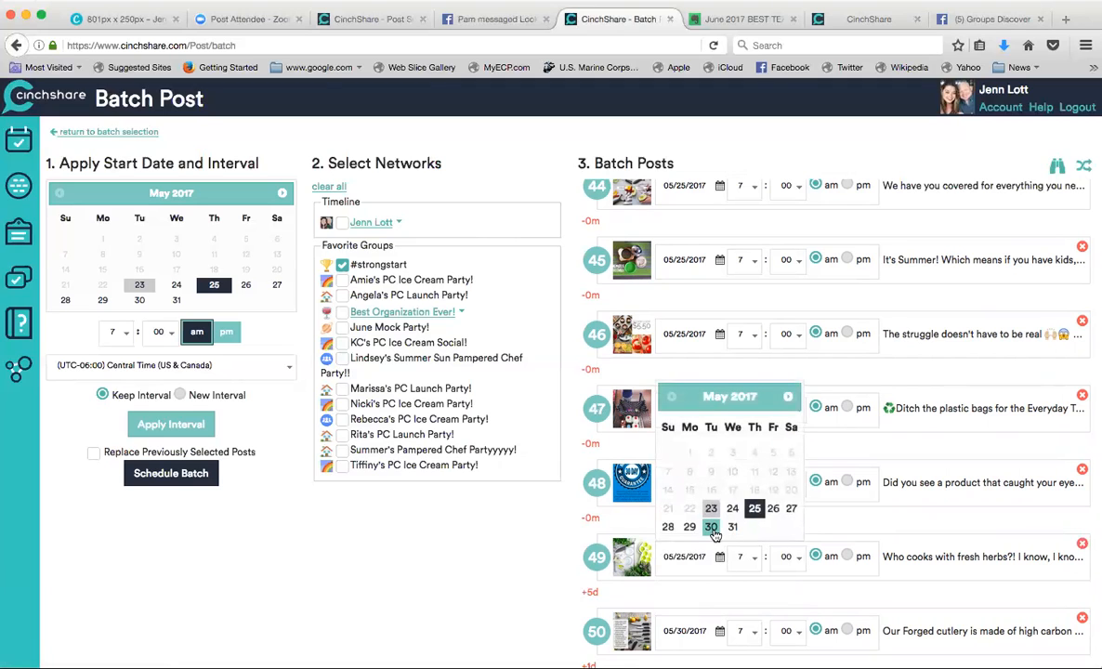
left_click(711, 526)
left_click(673, 482)
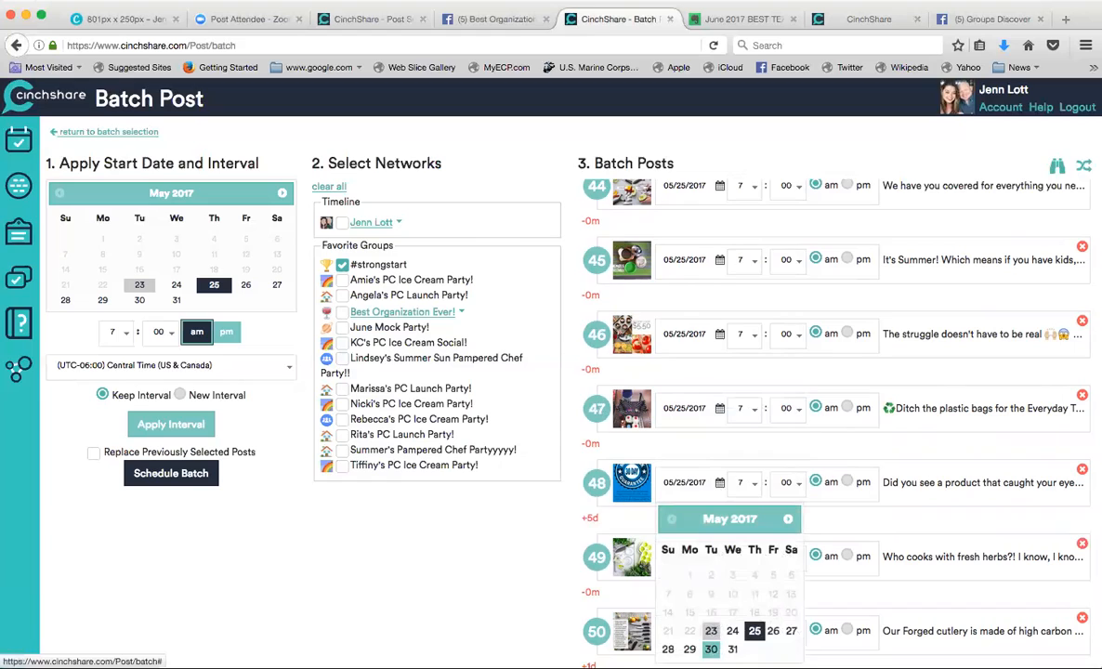
left_click(710, 648)
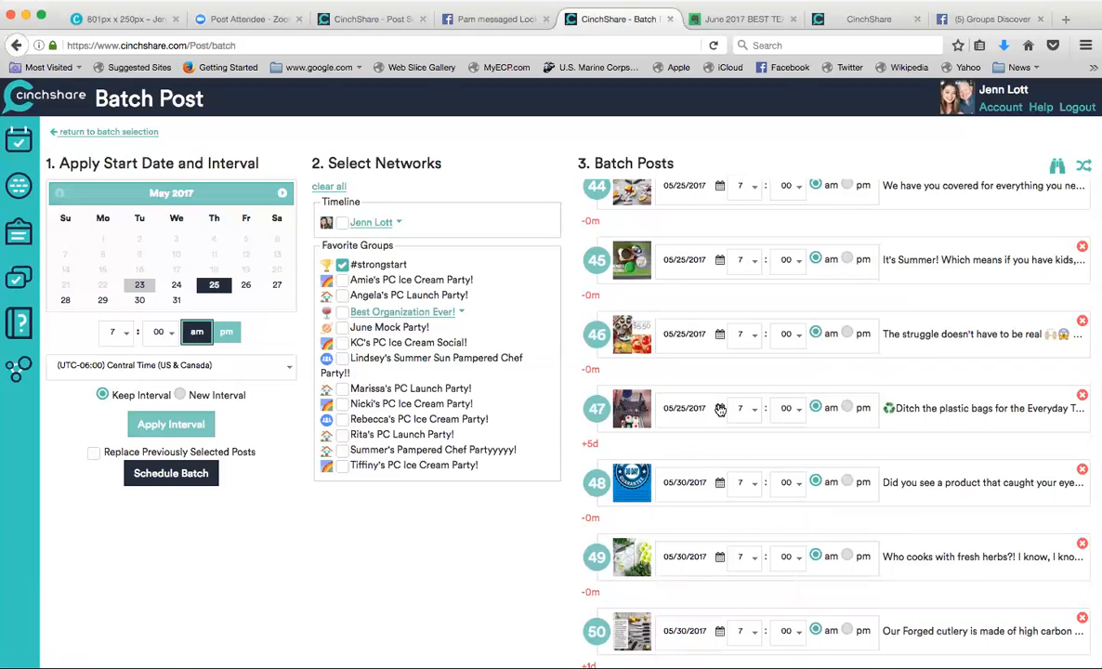
- Set the dates of batch posts 47, 46 and 45 to May 30, 2017
left_click(720, 410)
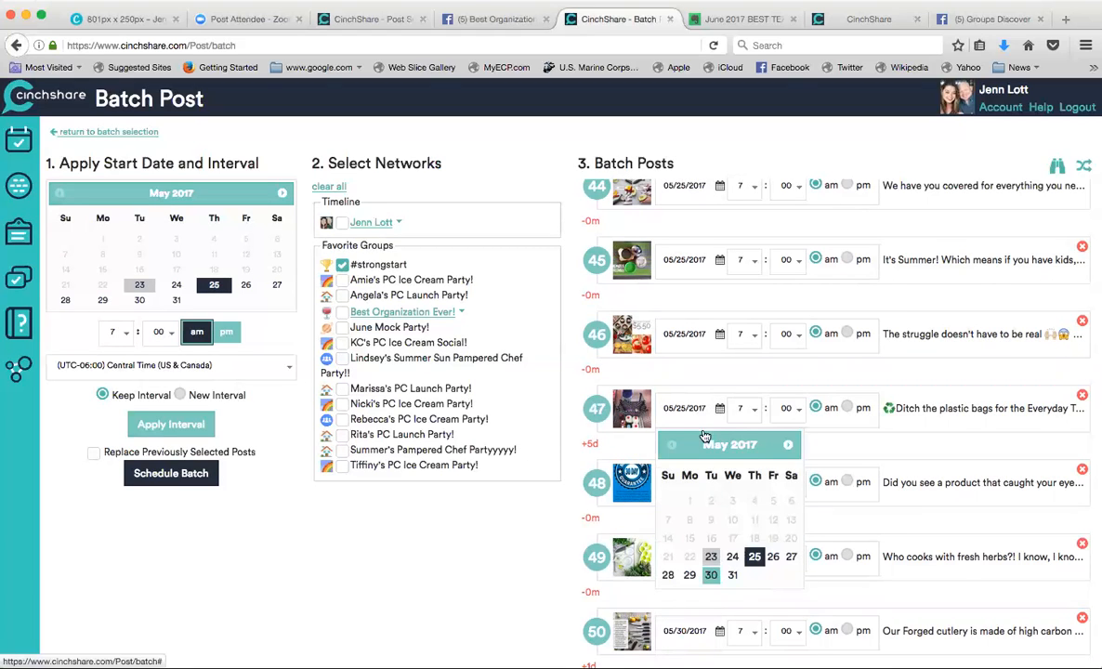
left_click(720, 337)
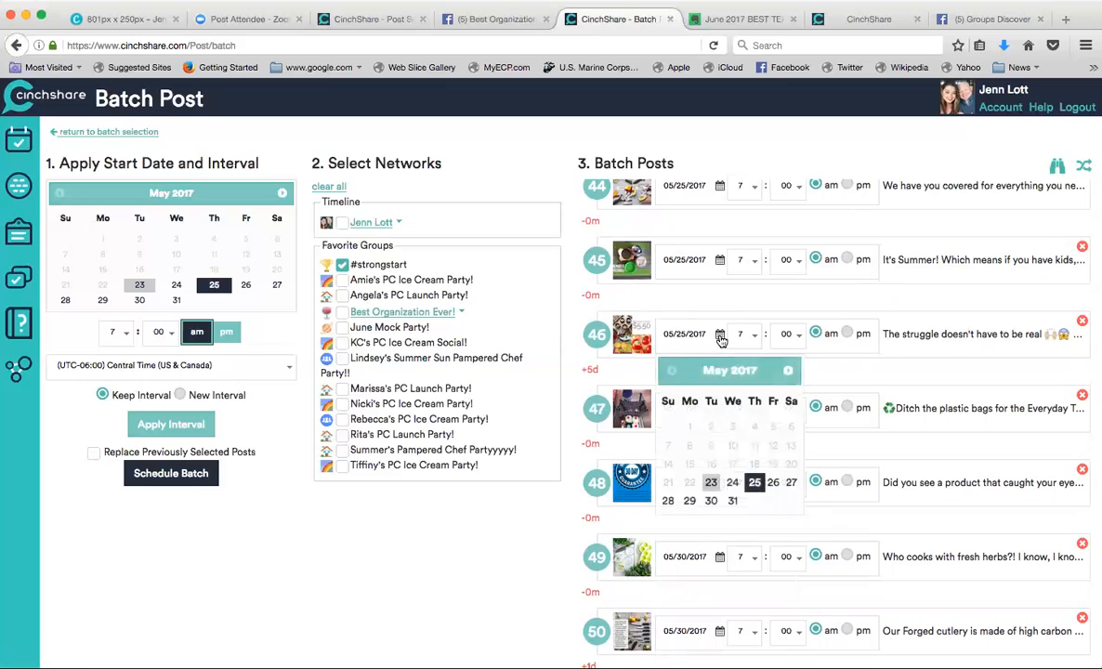
left_click(710, 500)
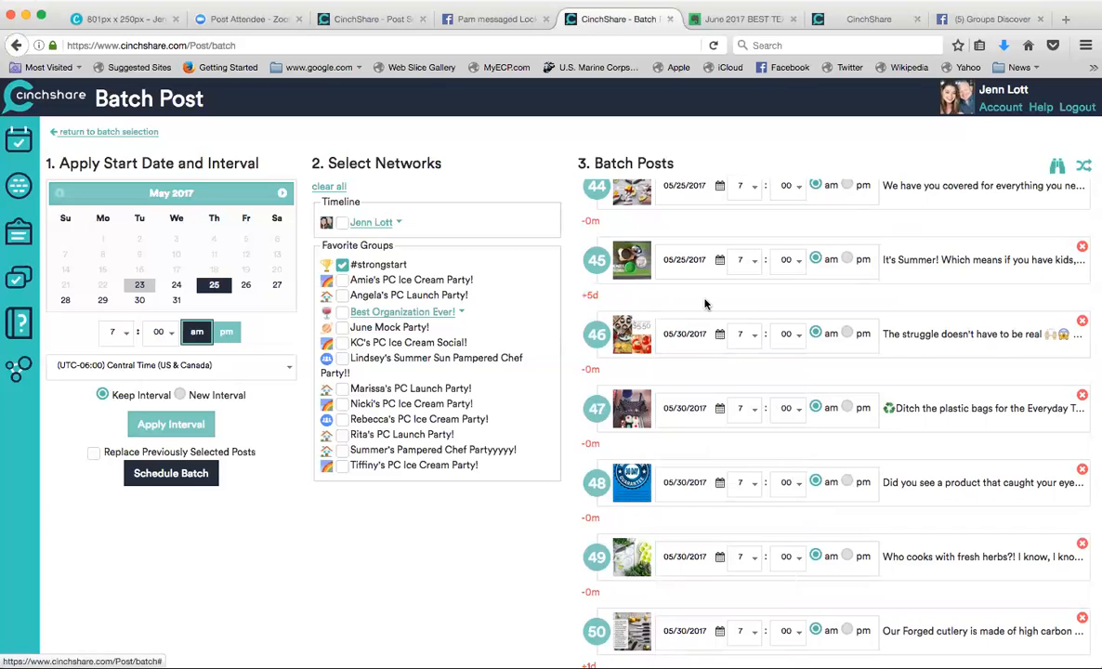
left_click(719, 262)
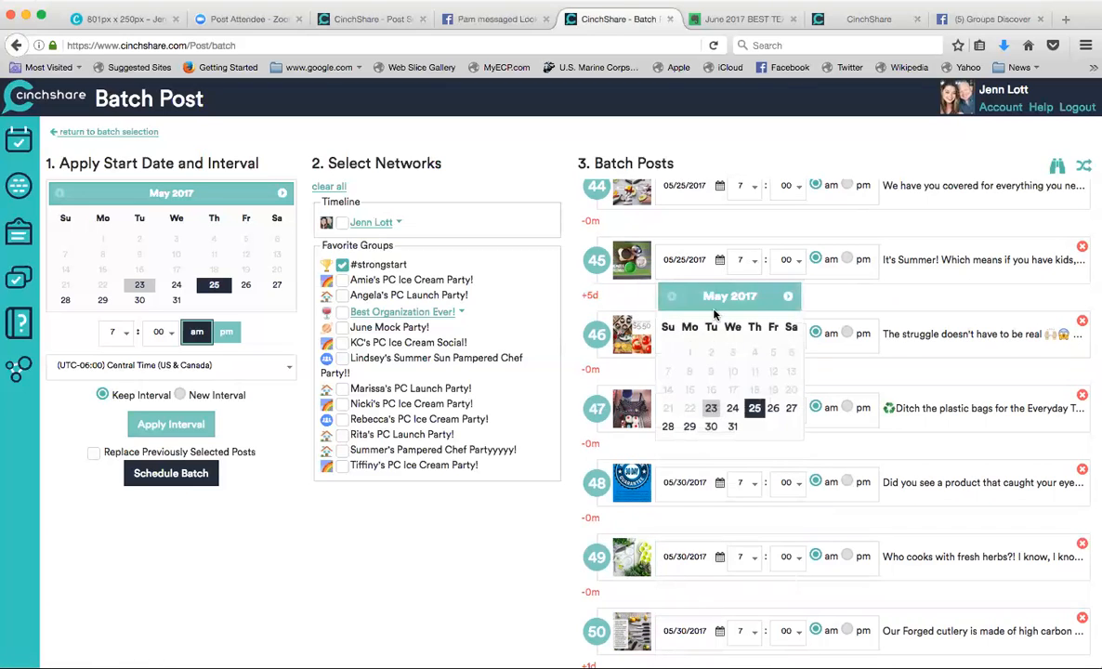
left_click(710, 425)
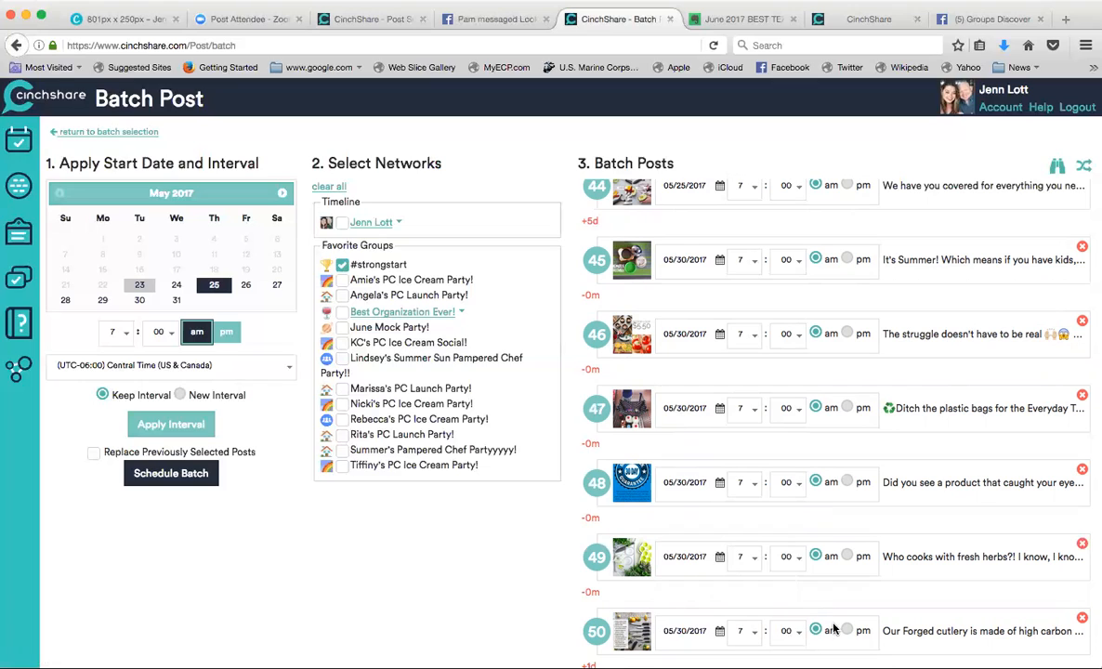
- Set the time of batch post 50 to 7:05 pm and batch post 49 to 7:04 pm
left_click(782, 633)
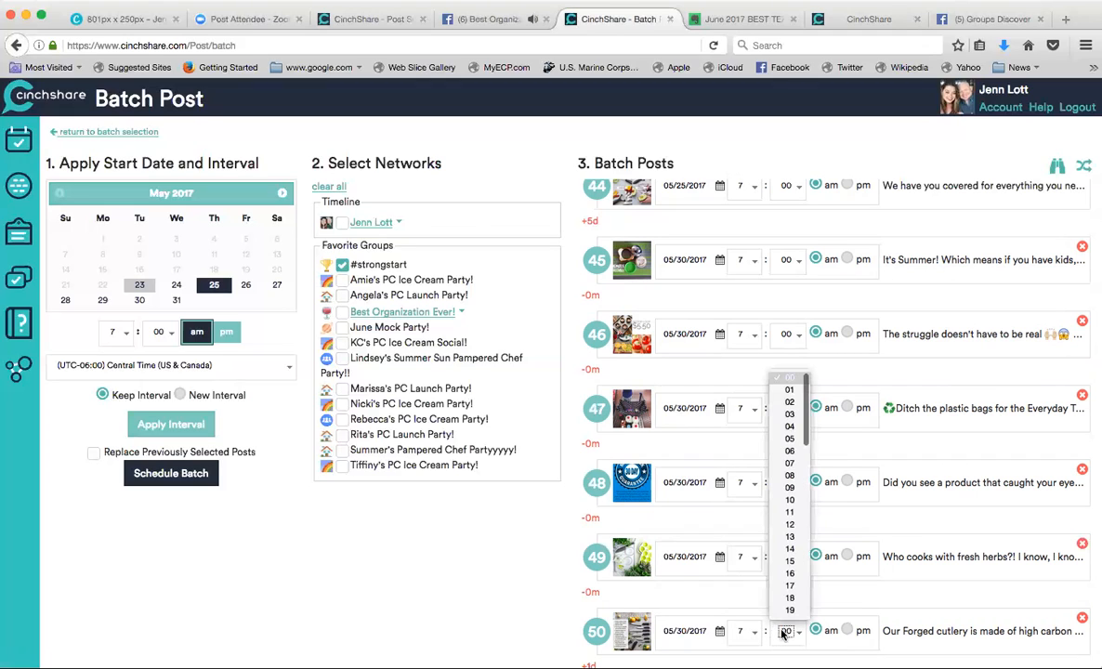
left_click(785, 439)
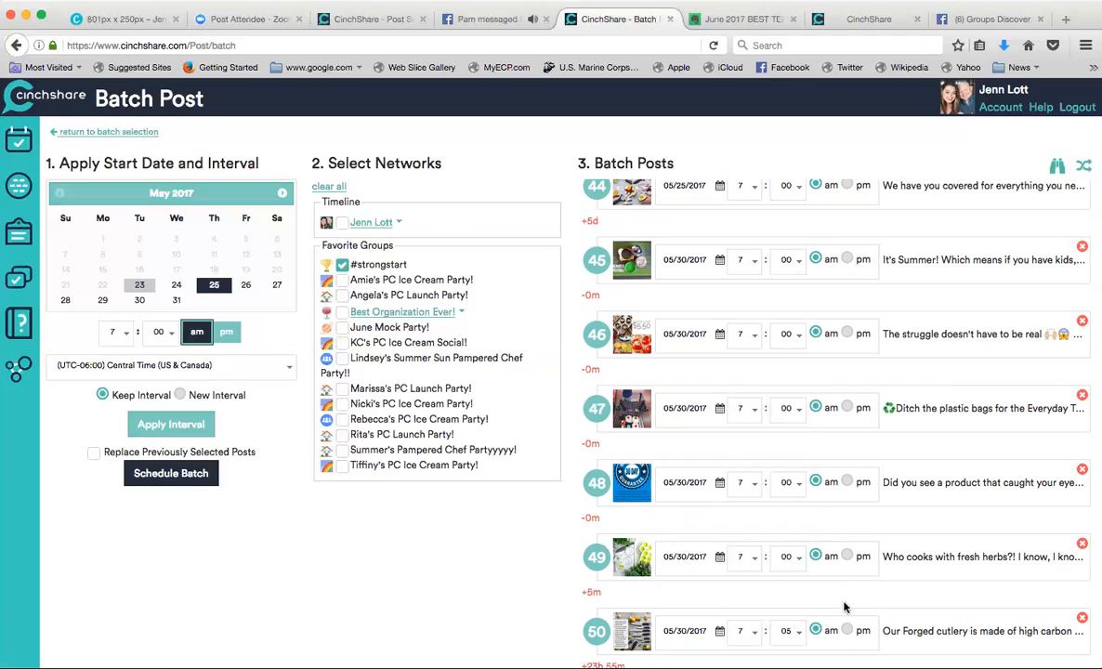
left_click(846, 631)
left_click(800, 558)
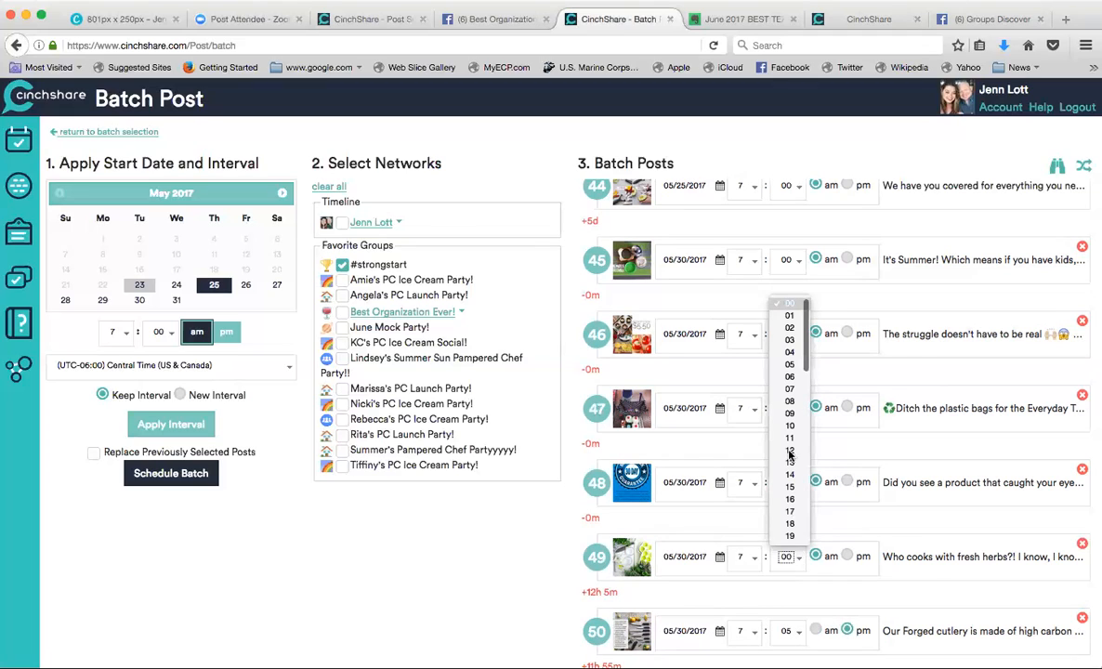
left_click(788, 356)
left_click(846, 555)
- Set the time of batch post 48 to 7:03 pm and batch post 47 to 7:02 pm
left_click(787, 483)
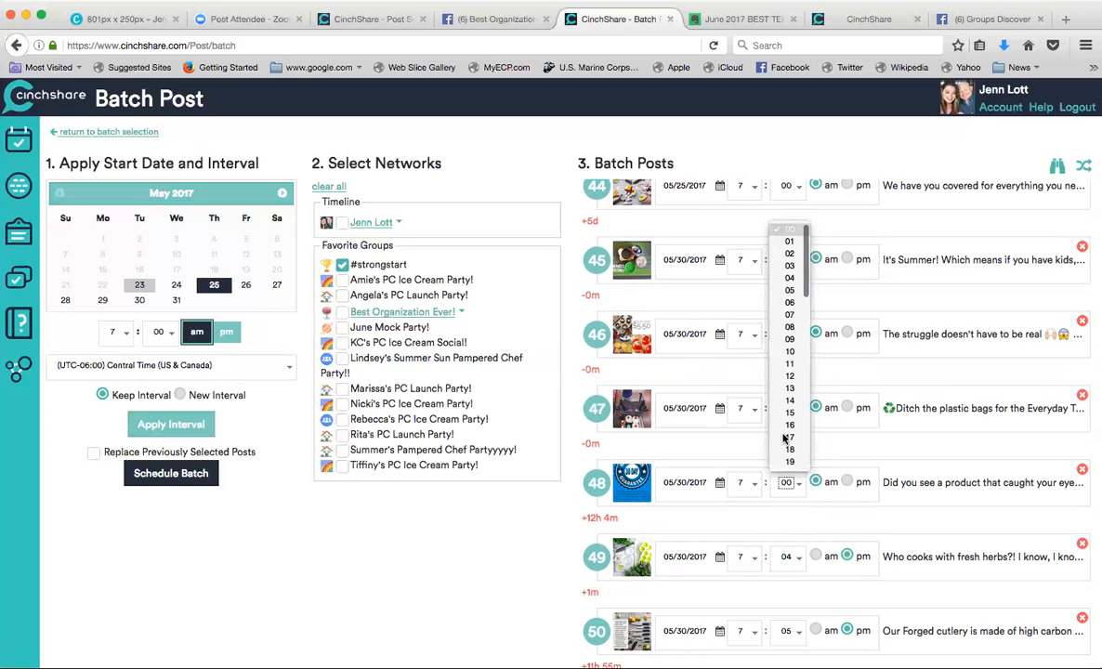
left_click(789, 266)
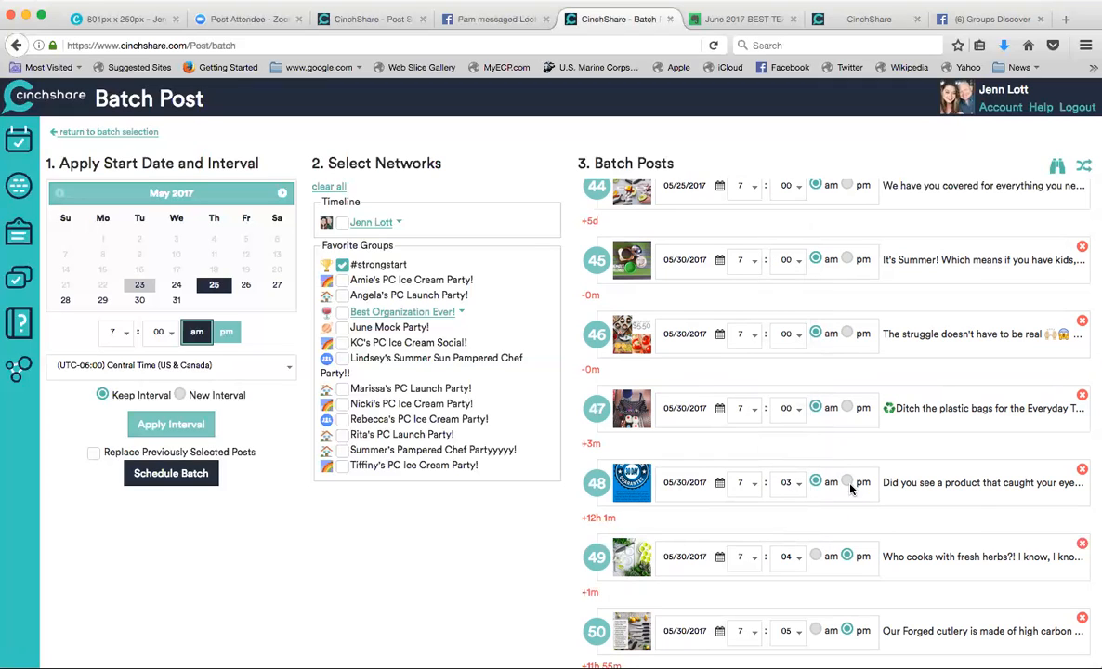
left_click(846, 482)
left_click(795, 416)
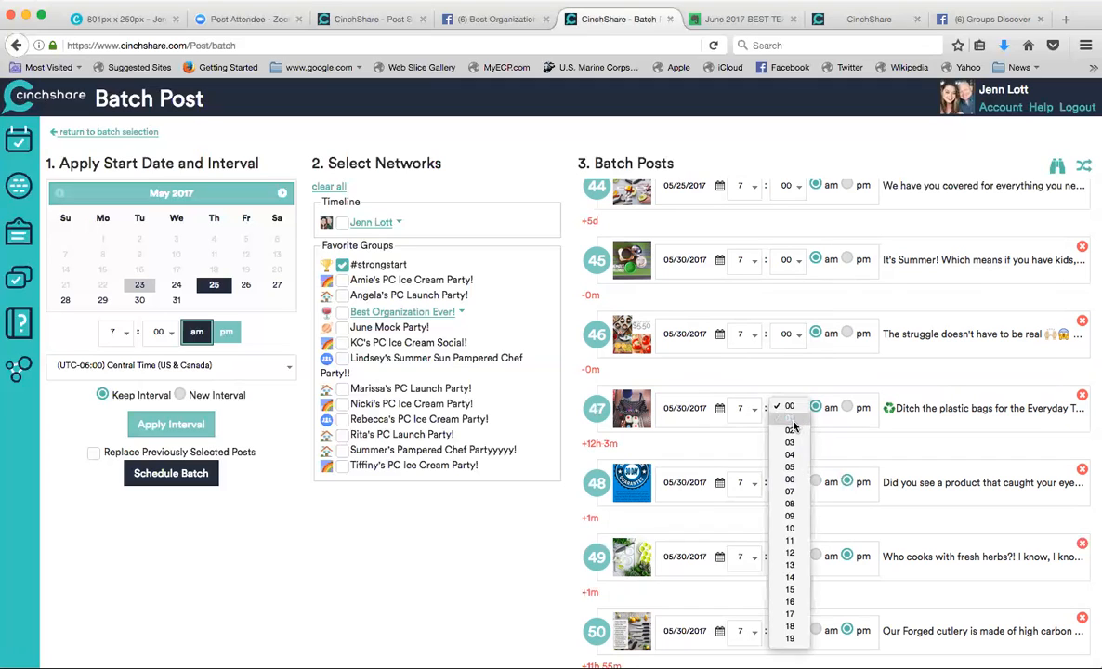
left_click(789, 409)
key("Down")
key("Down")
left_click(846, 409)
- Set the dates of batch posts 42, 44 and 43 to May 30, 2017
scroll(764, 376, "up", 3)
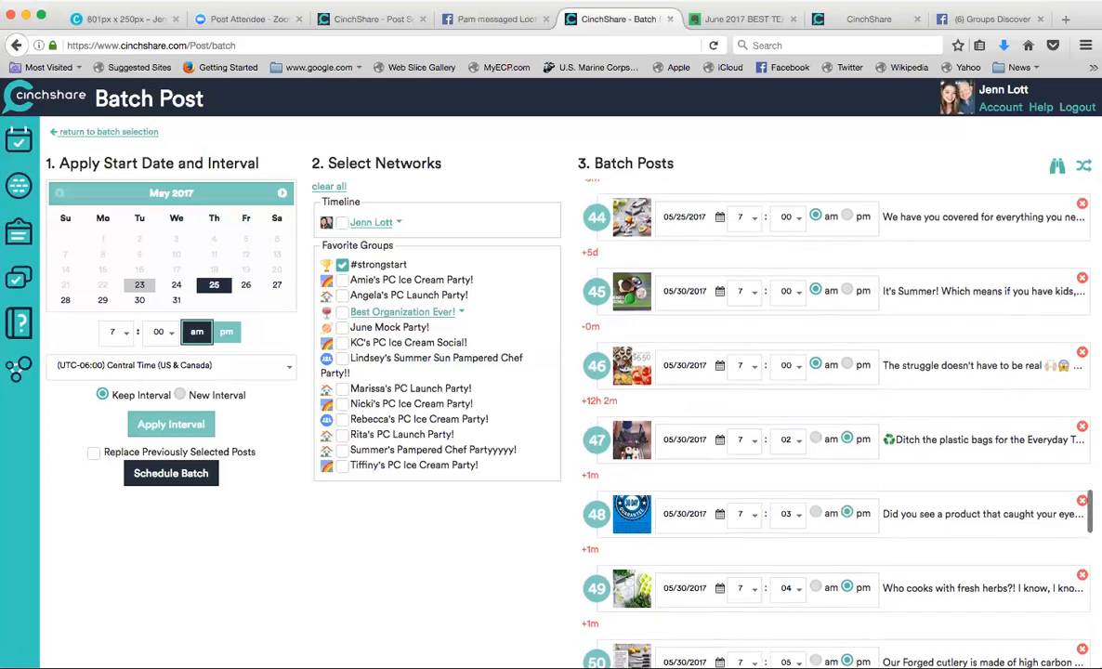
scroll(832, 409, "up", 1)
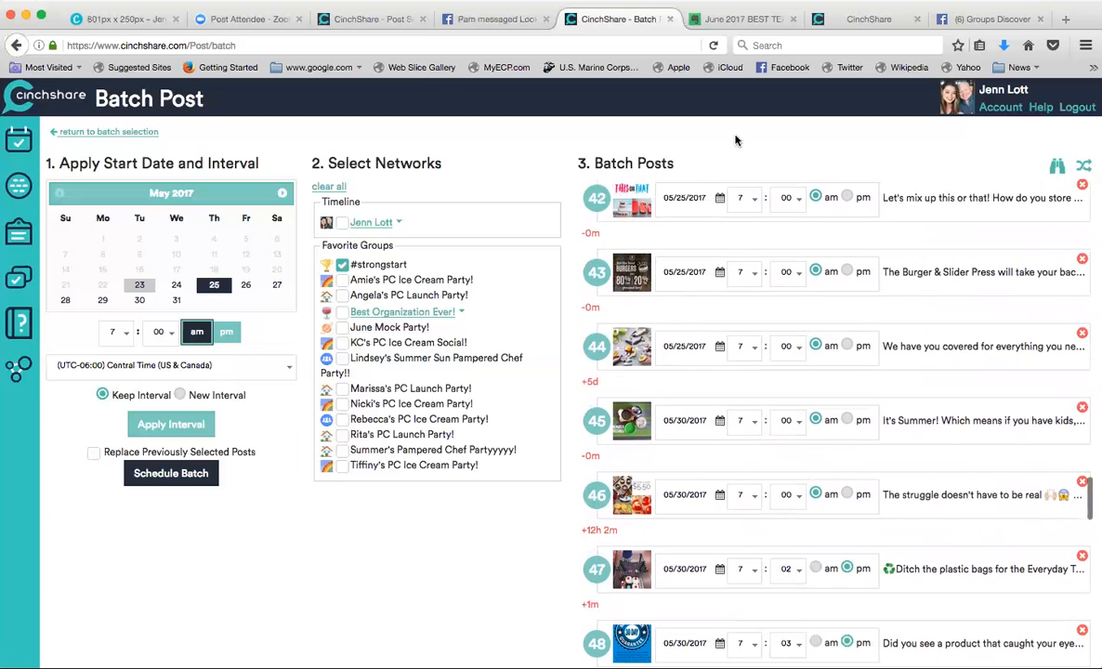
left_click(711, 197)
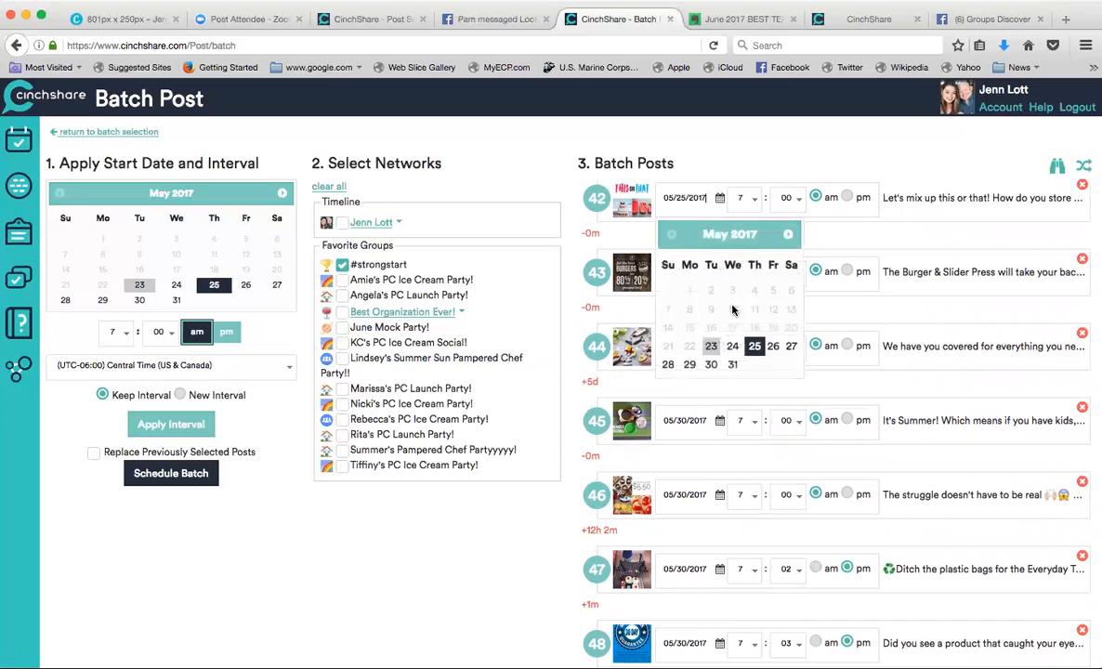
left_click(711, 365)
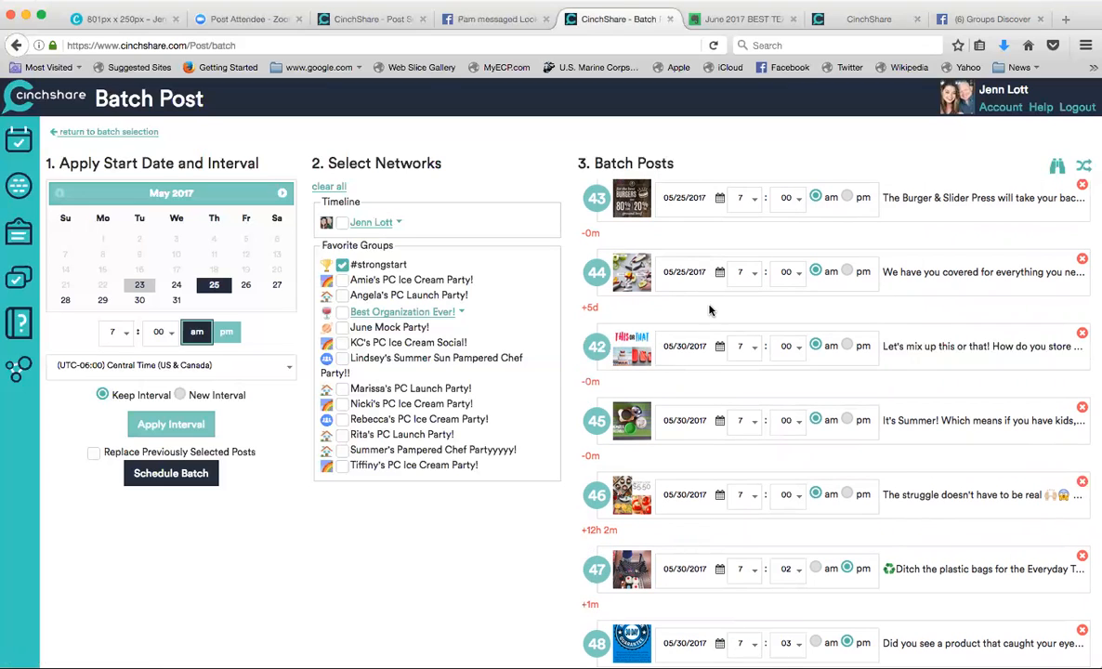
left_click(721, 274)
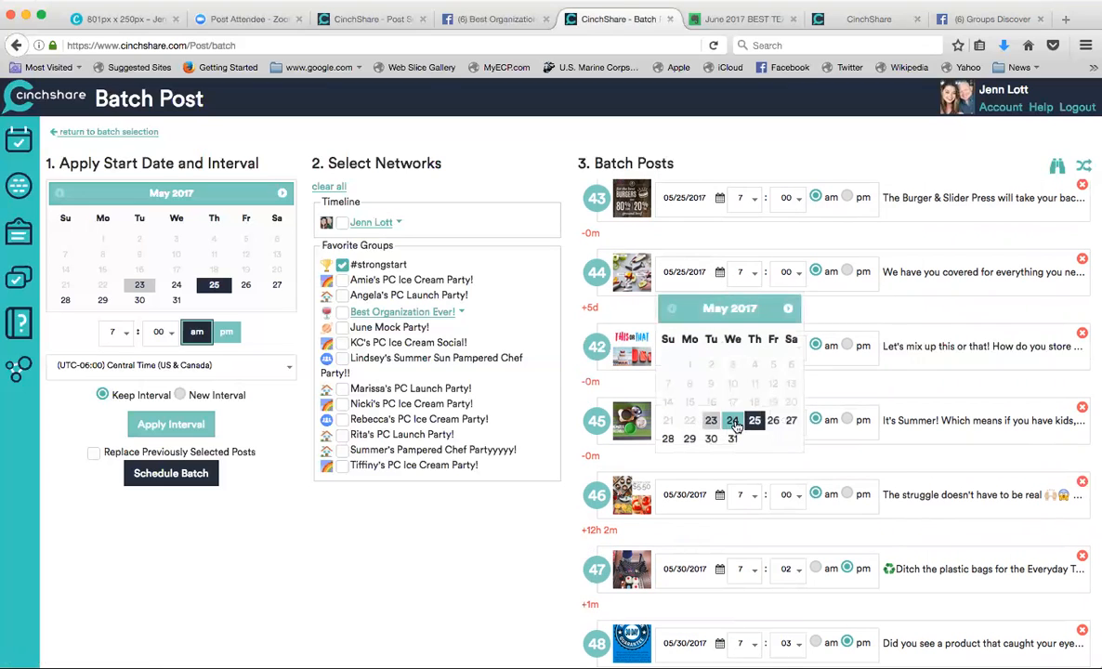
left_click(710, 438)
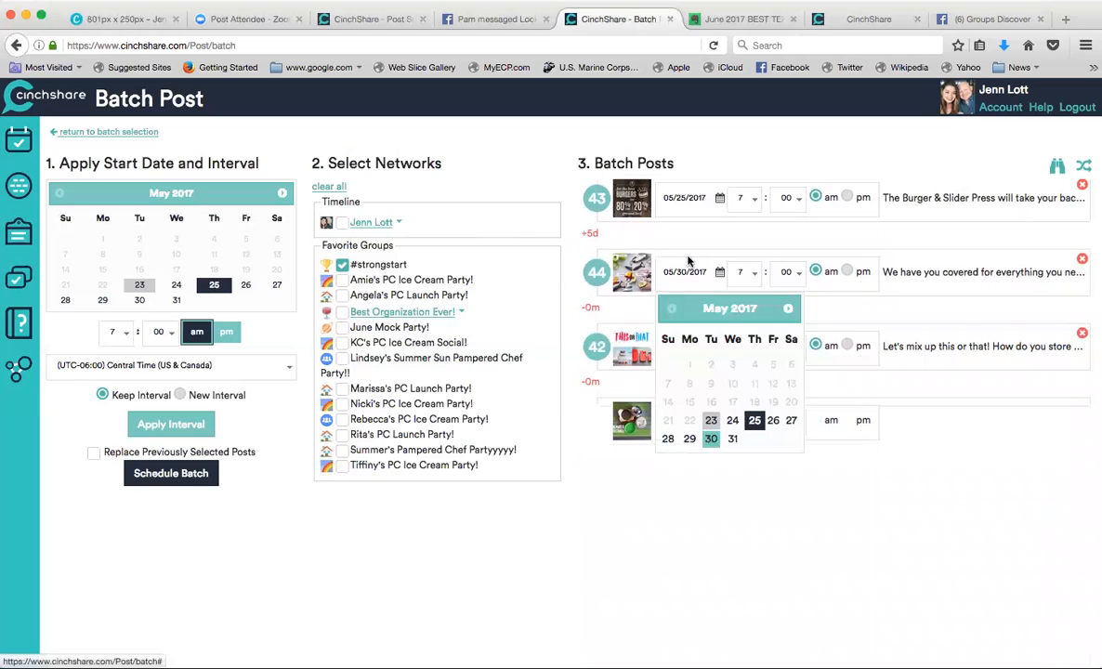
left_click(719, 199)
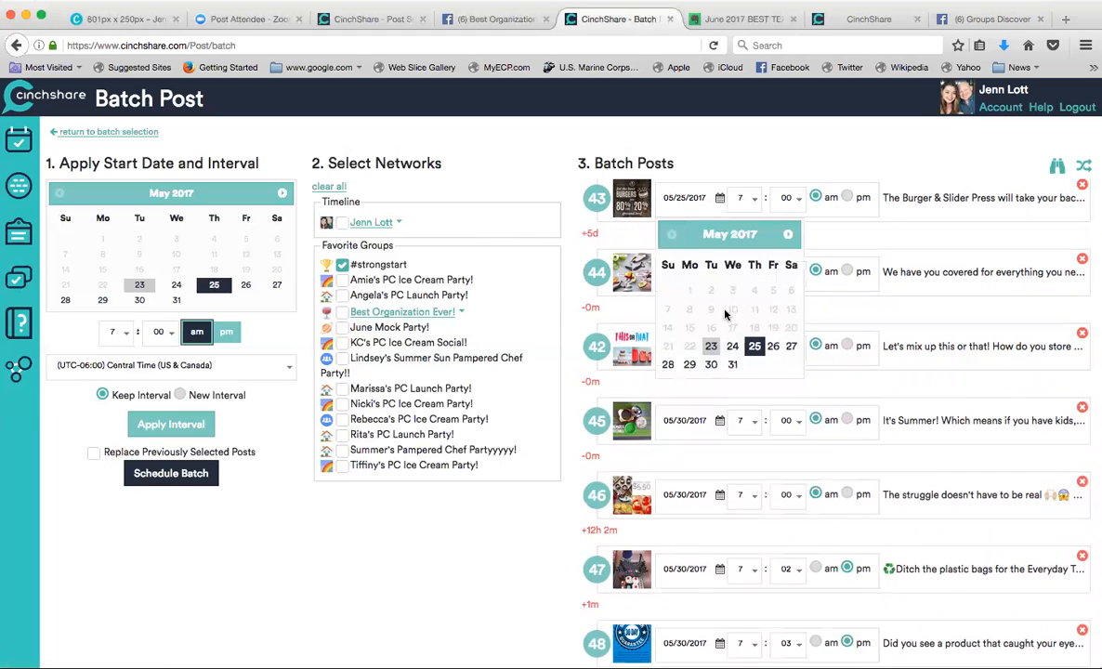
left_click(712, 364)
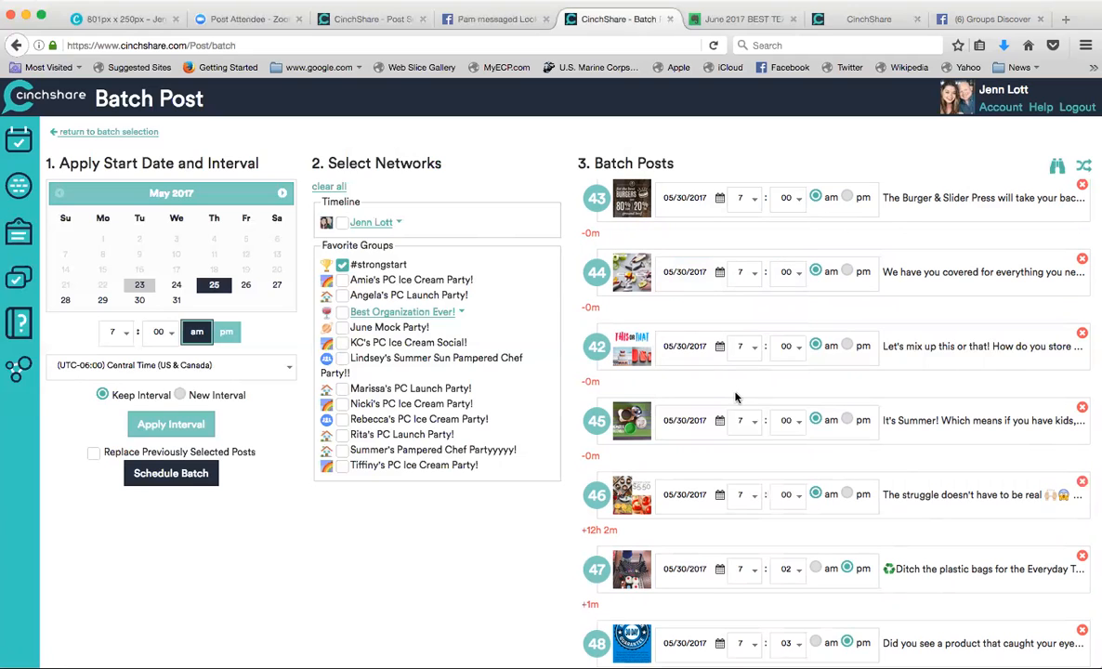
- Set the morning time of batch post 43 to 7:01 am and batch post 44 to 7:03 am
left_click(787, 199)
left_click(789, 199)
left_click(788, 205)
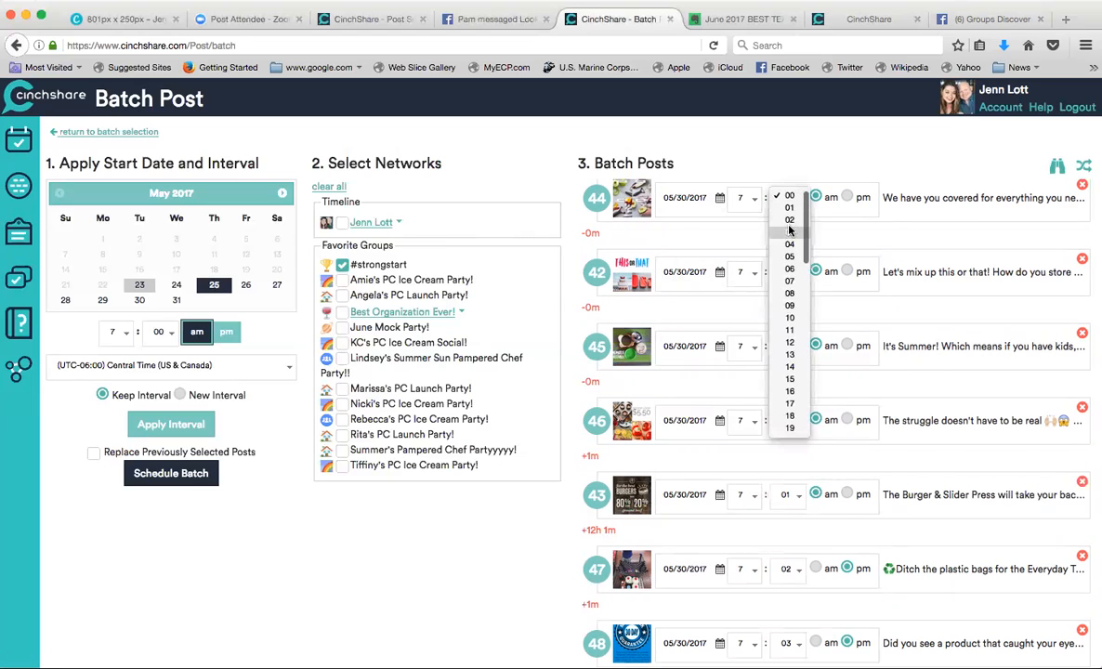
left_click(788, 229)
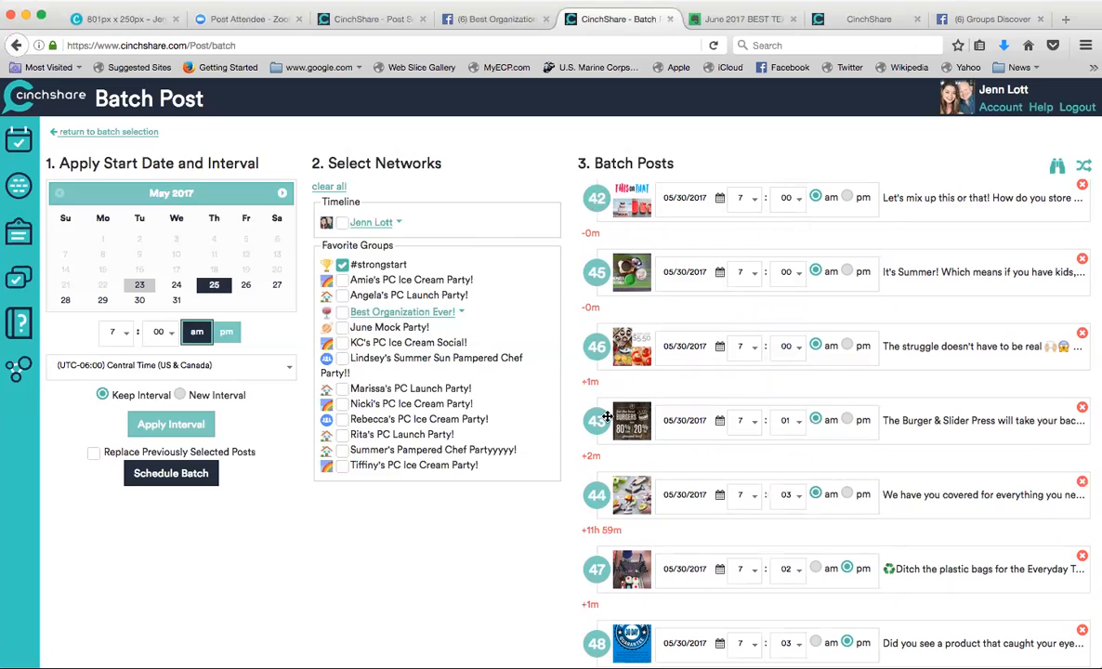
- Set the morning time of batch post 45 to 7:04 am and batch post 46 to 7:05 am
left_click(788, 271)
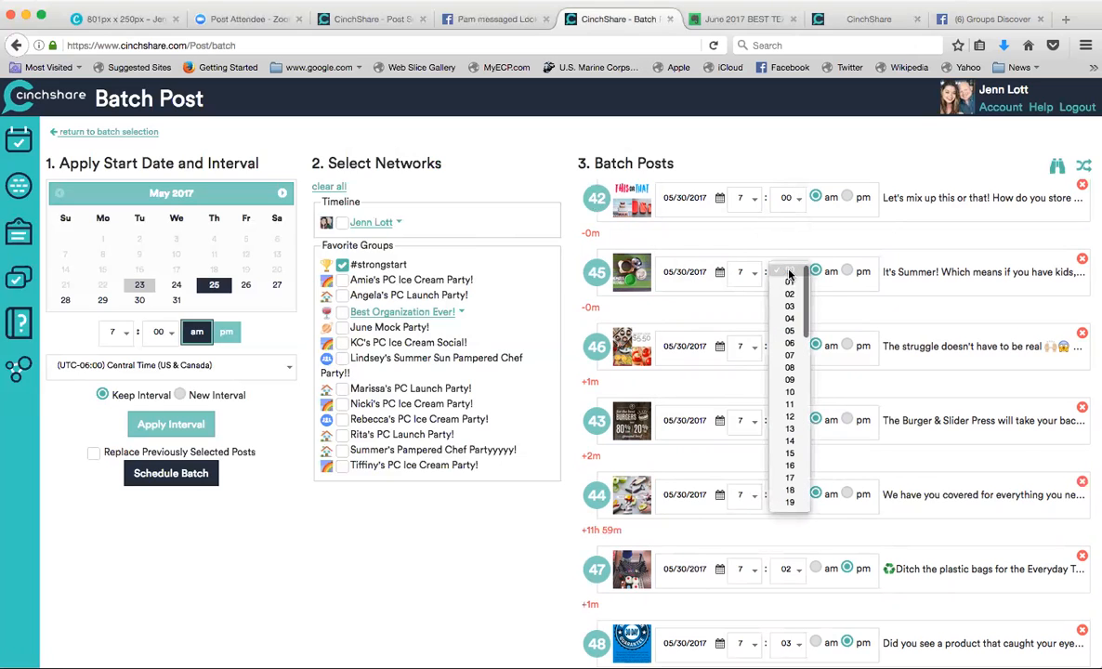
left_click(788, 318)
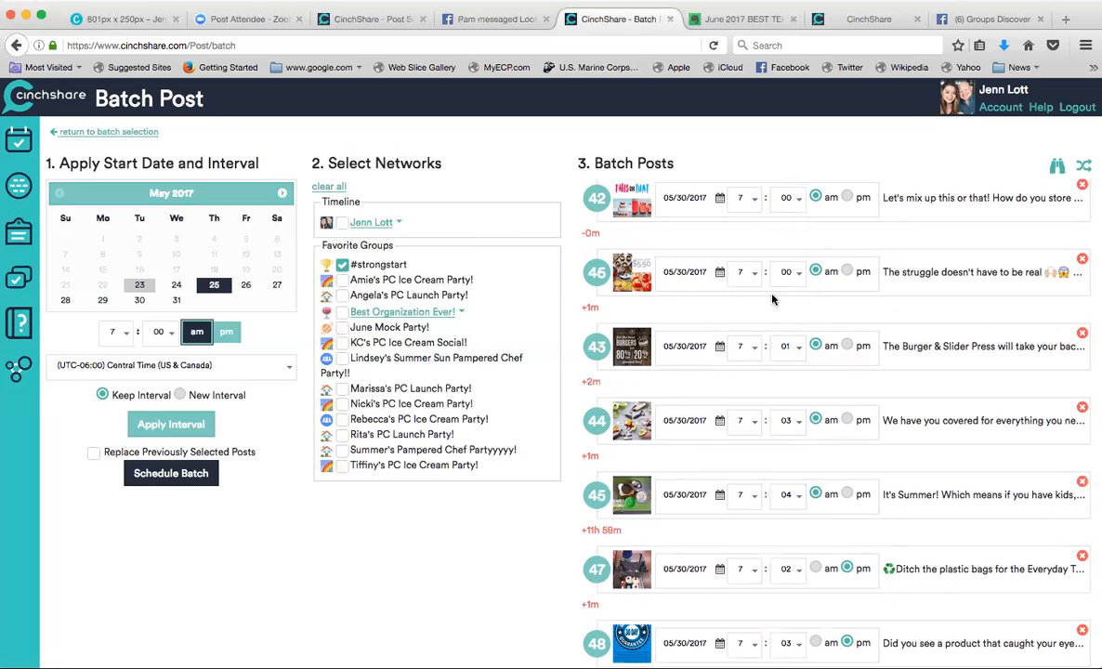
left_click(785, 271)
left_click(783, 330)
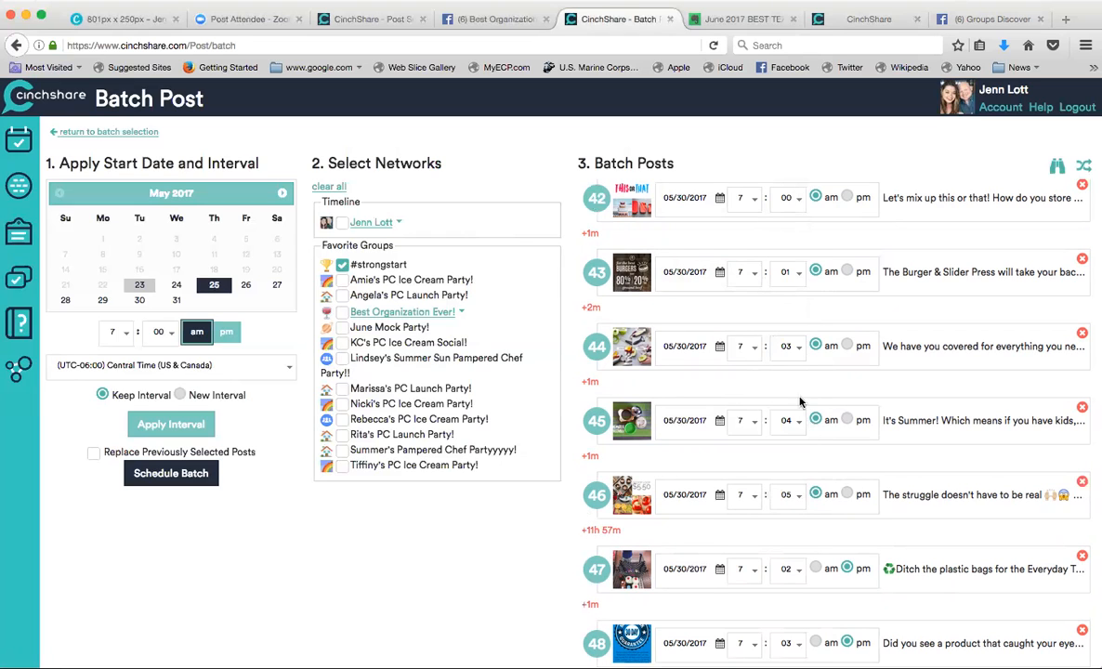
- Set the date of batch post 41, about Meatless Monday or Taco Tuesday, to May 29, 2017
scroll(727, 396, "up", 5)
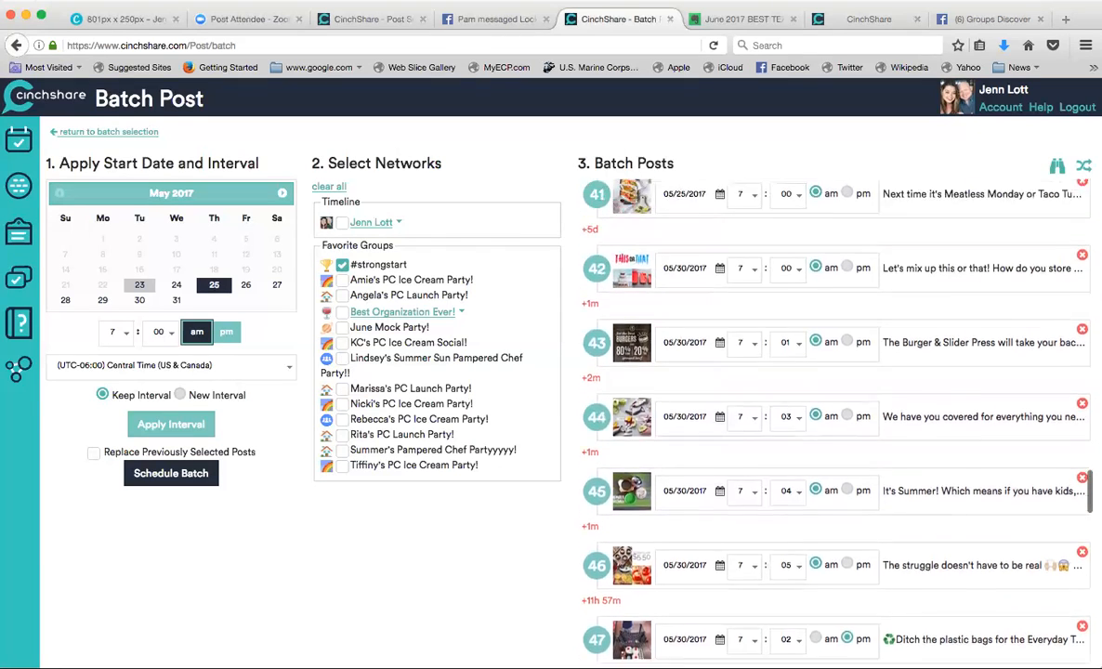
scroll(831, 413, "up", 4)
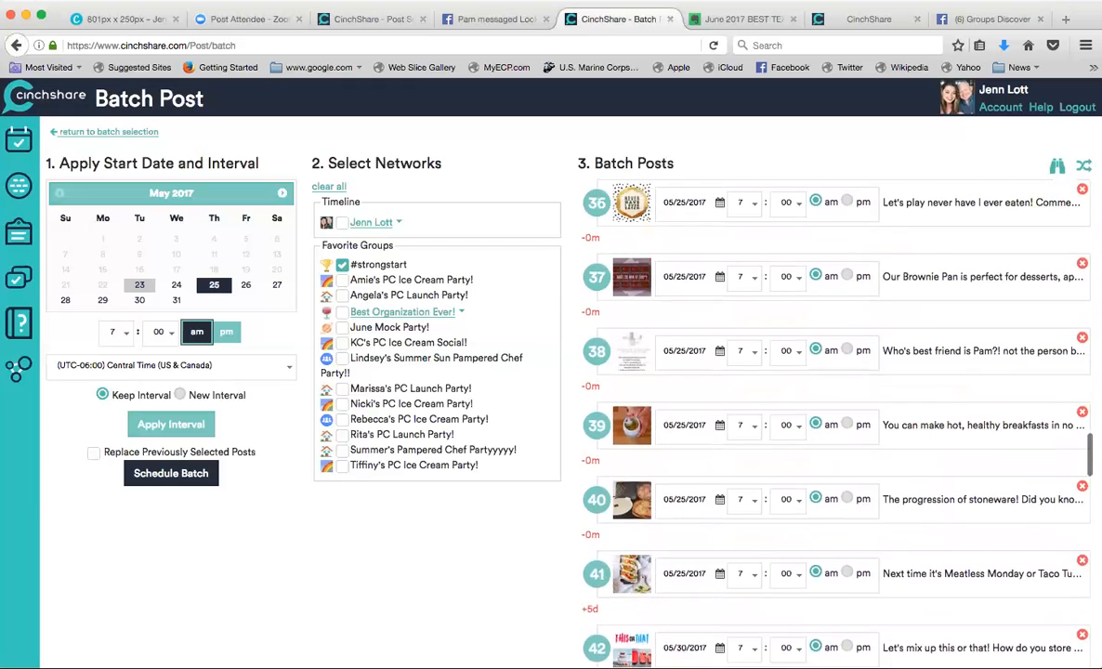
left_click(698, 604)
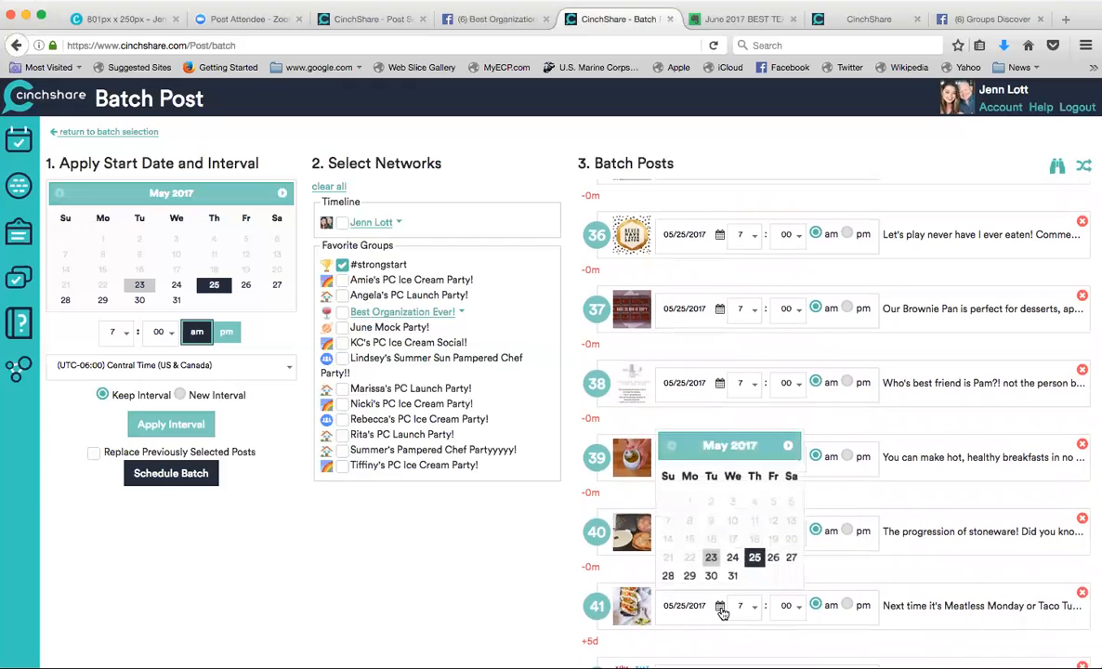
left_click(688, 576)
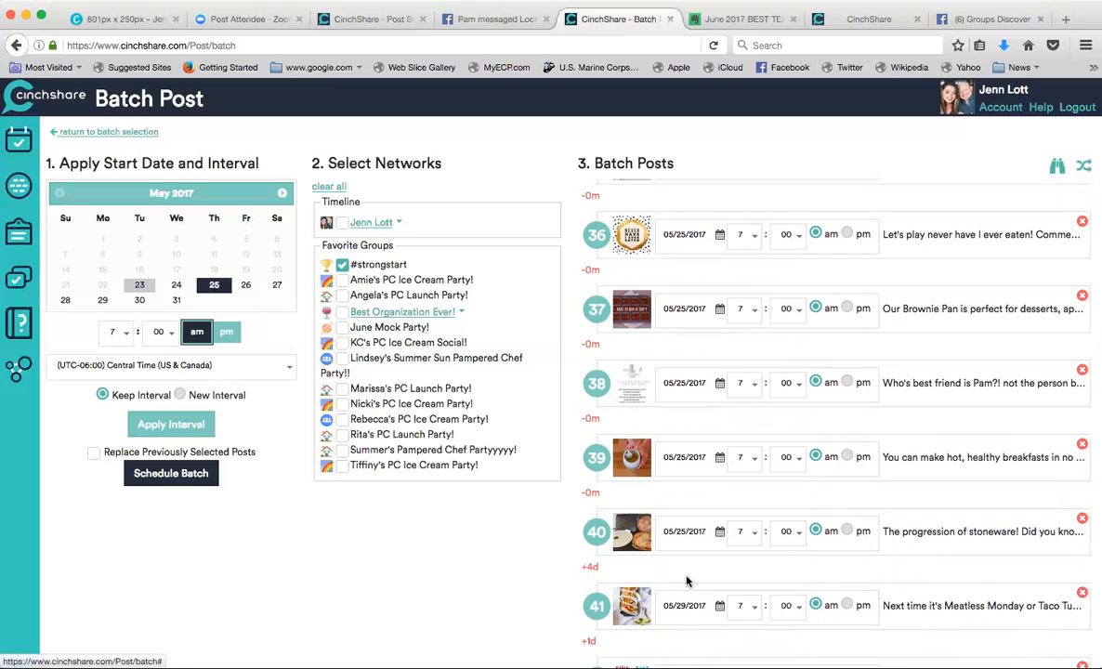
- Set the dates of batch posts 40, 39, 38, 37 and 36 to May 29, 2017
left_click(718, 535)
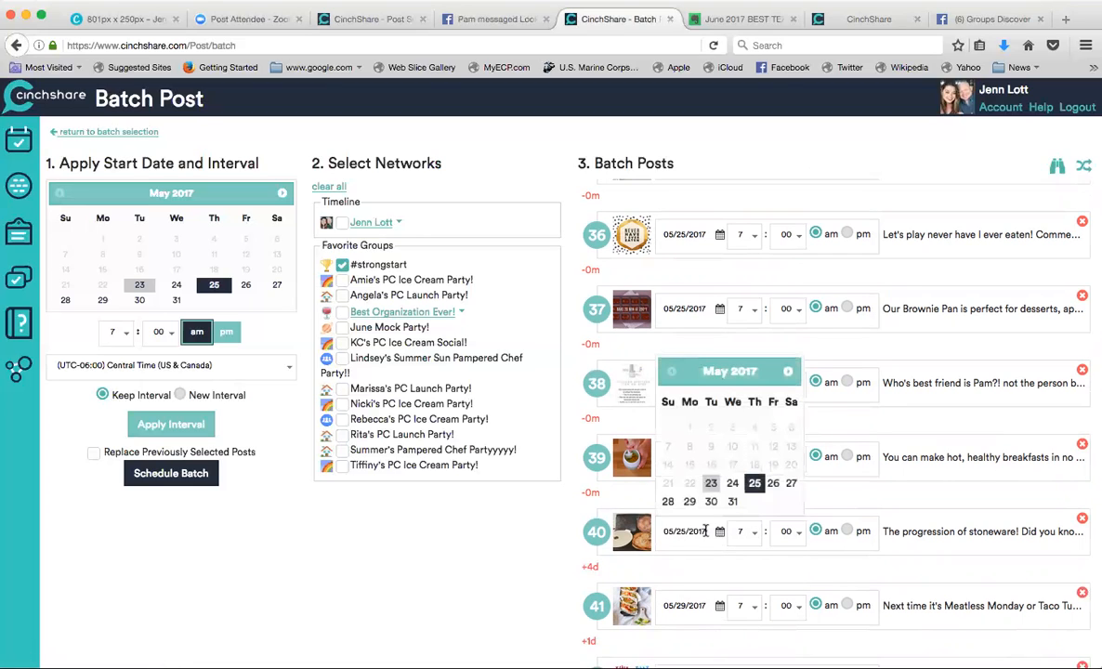
left_click(688, 501)
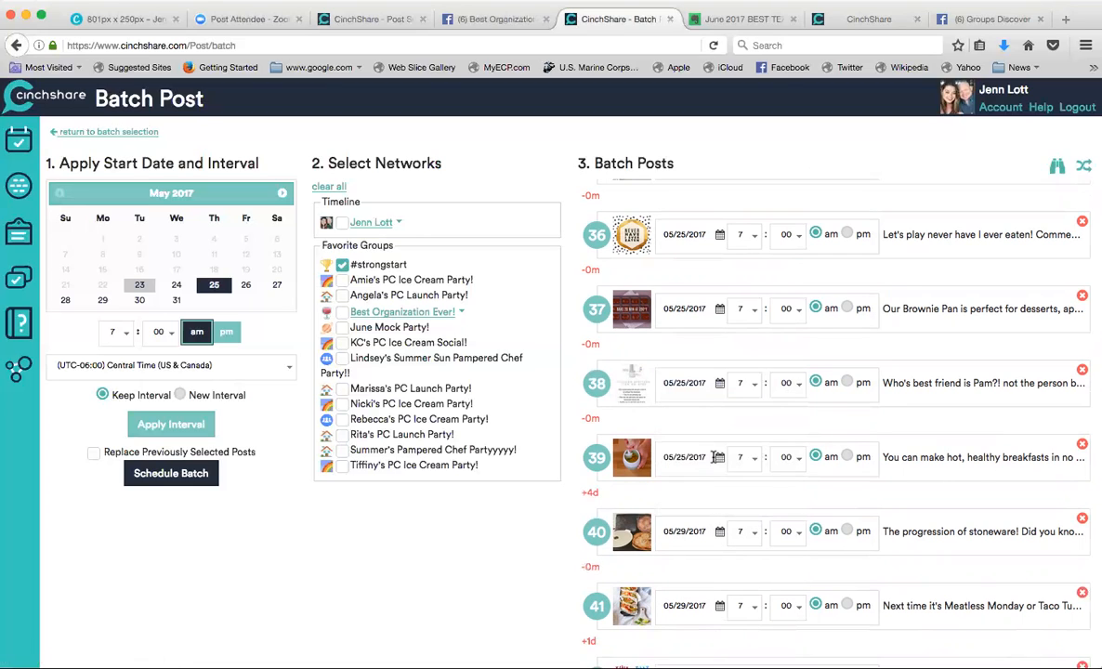
left_click(720, 460)
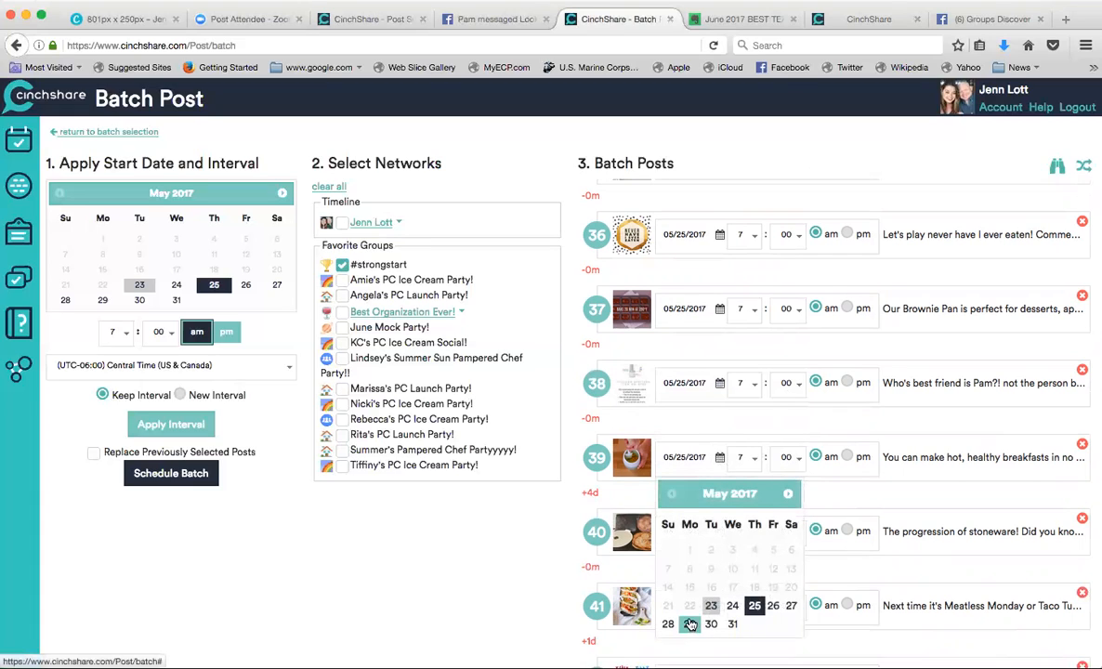
left_click(693, 390)
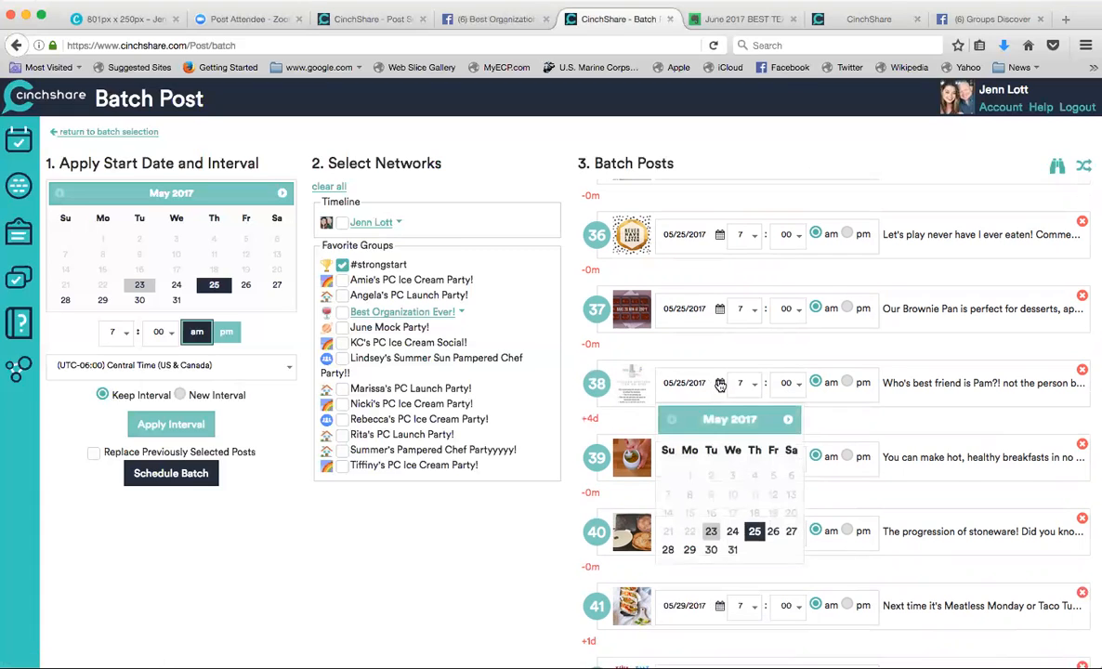
left_click(689, 550)
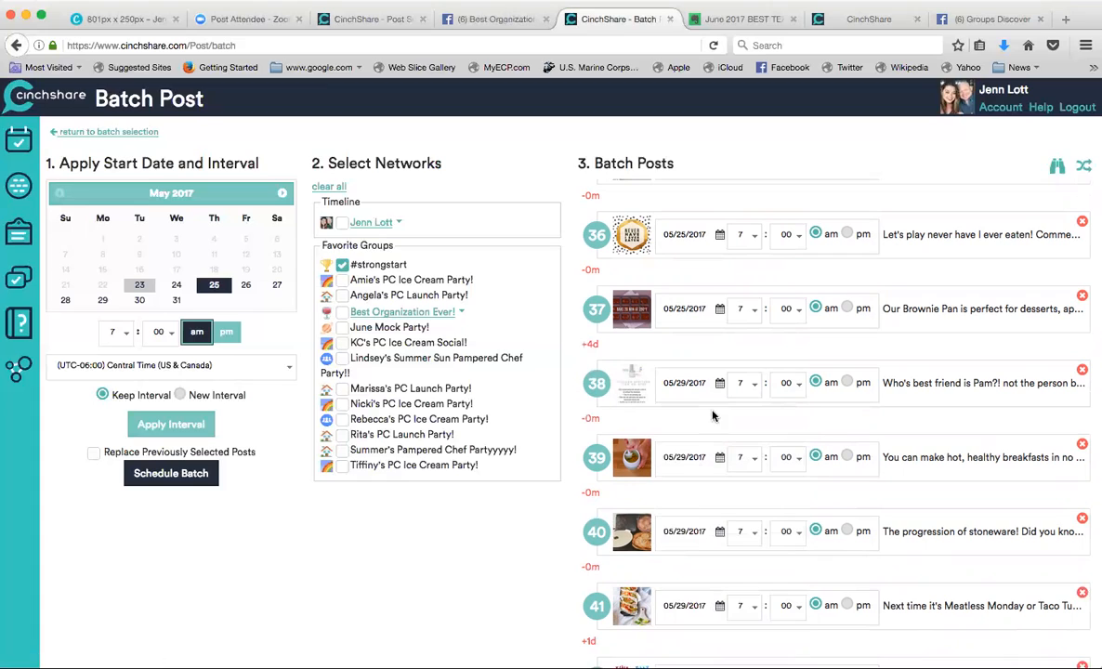
left_click(721, 314)
left_click(692, 476)
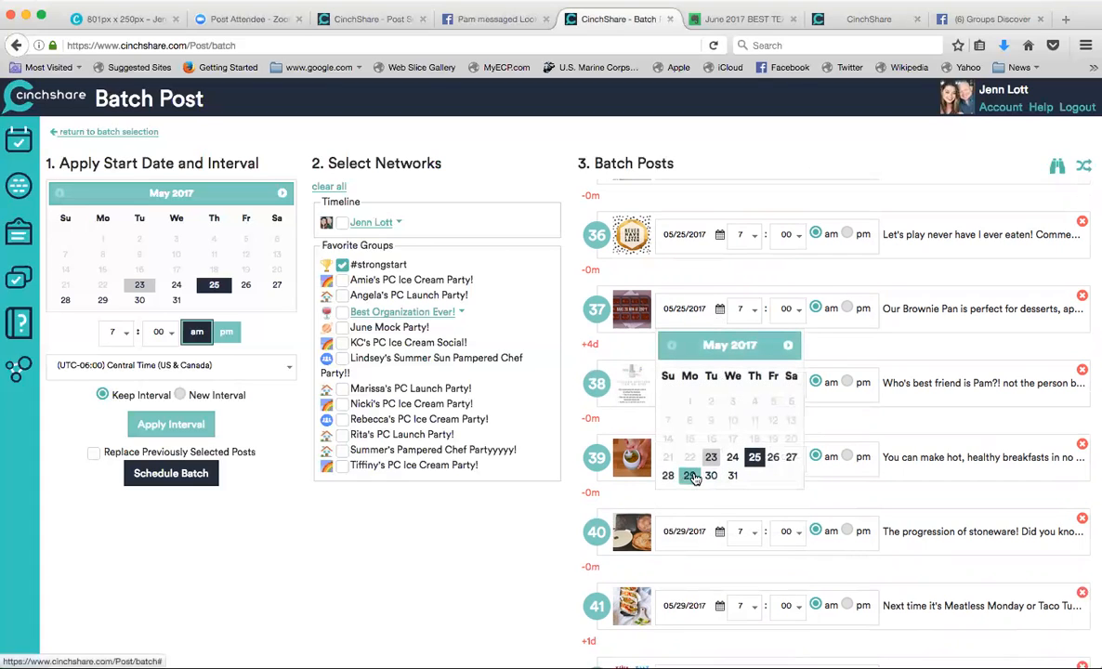
left_click(721, 234)
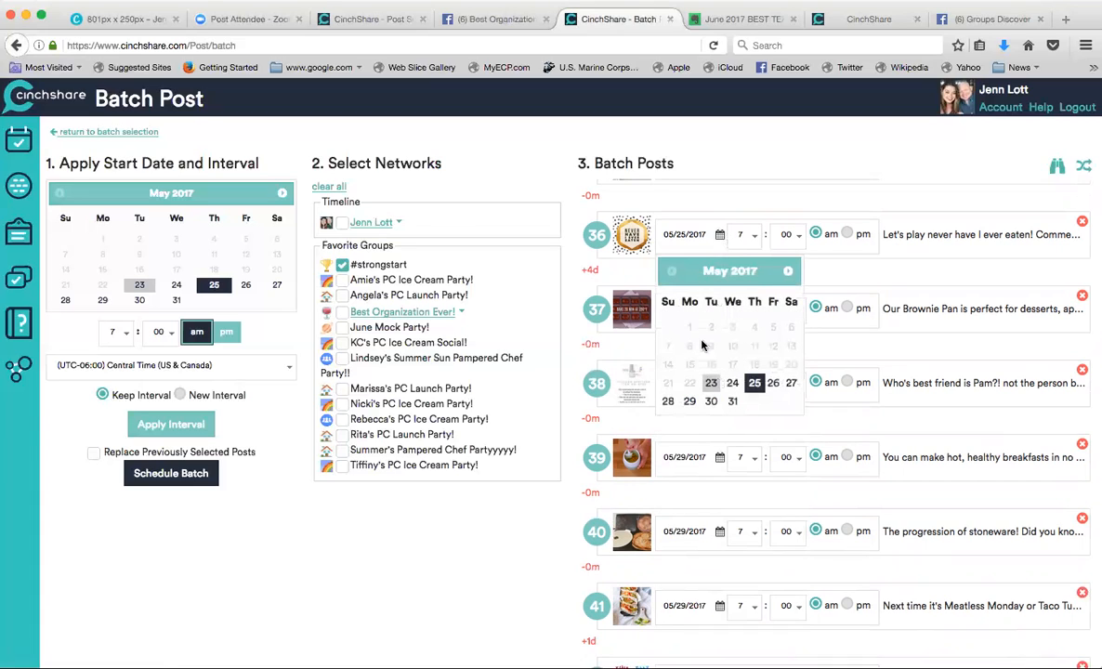
left_click(692, 404)
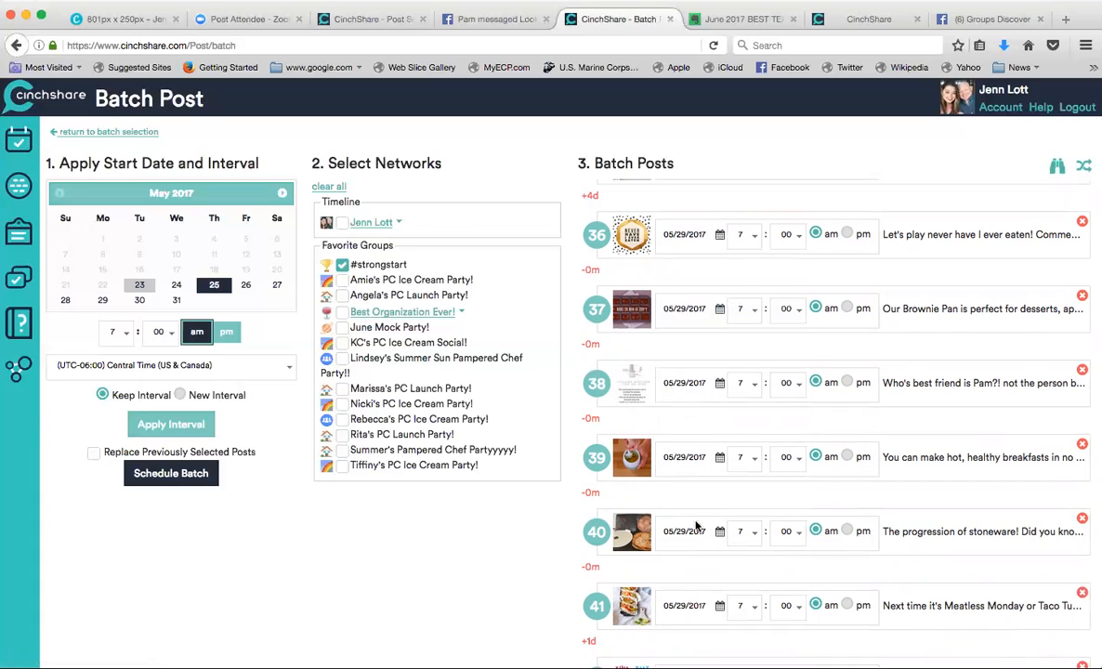
- Set the time of batch post 41 to 8:00 pm and batch post 40 to 6:00 pm
left_click(750, 610)
left_click(743, 622)
left_click(846, 605)
left_click(748, 533)
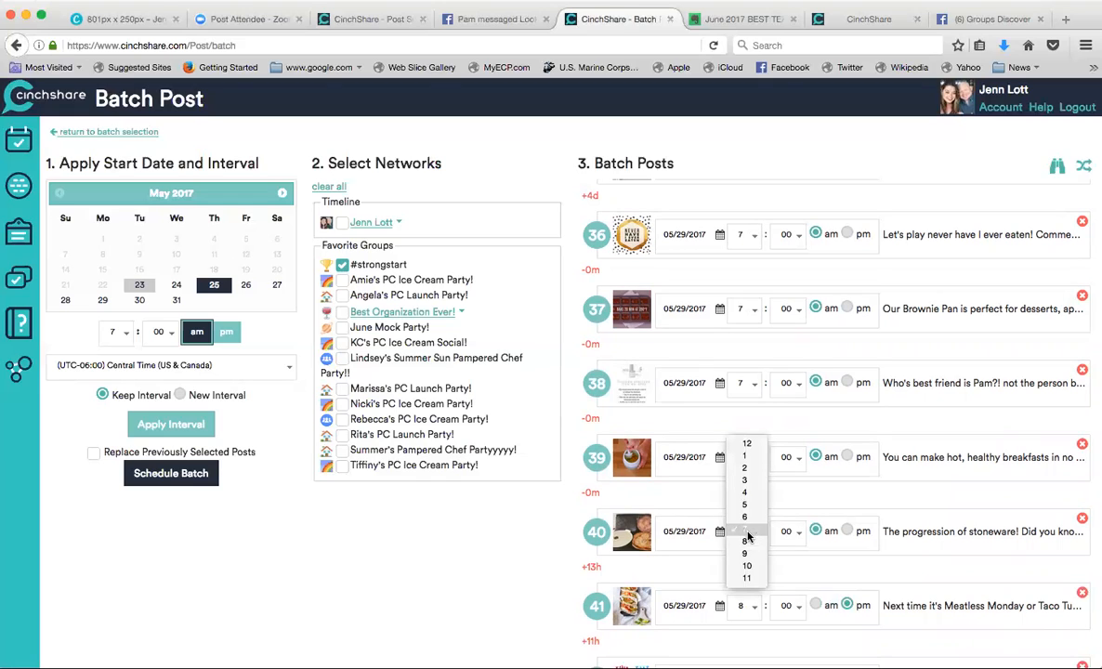
left_click(745, 517)
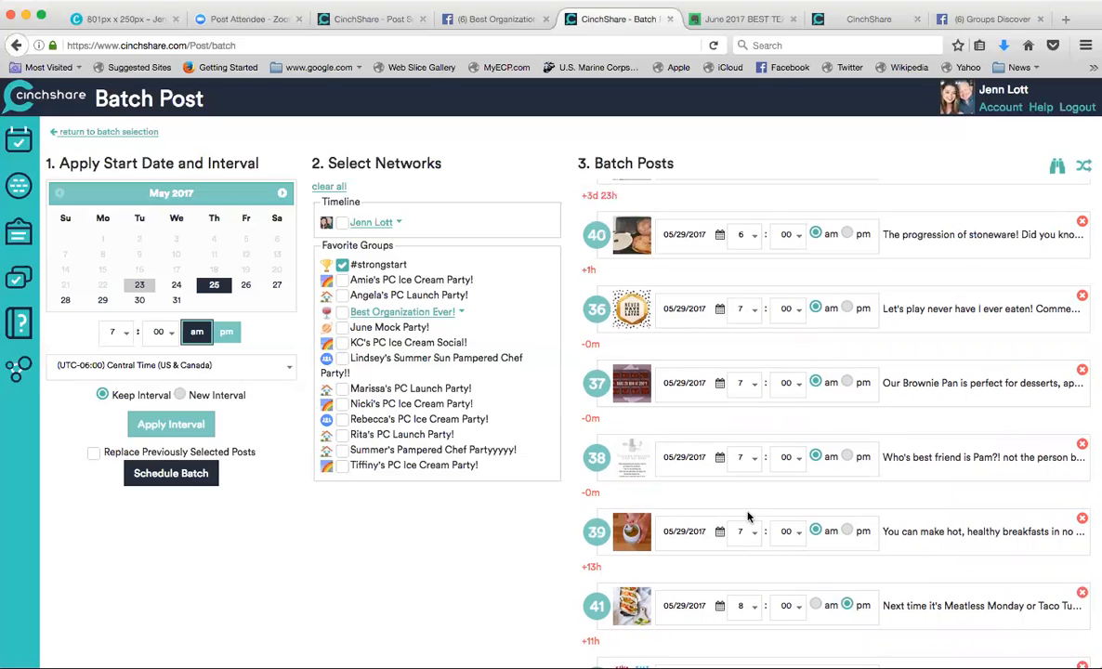
left_click(846, 234)
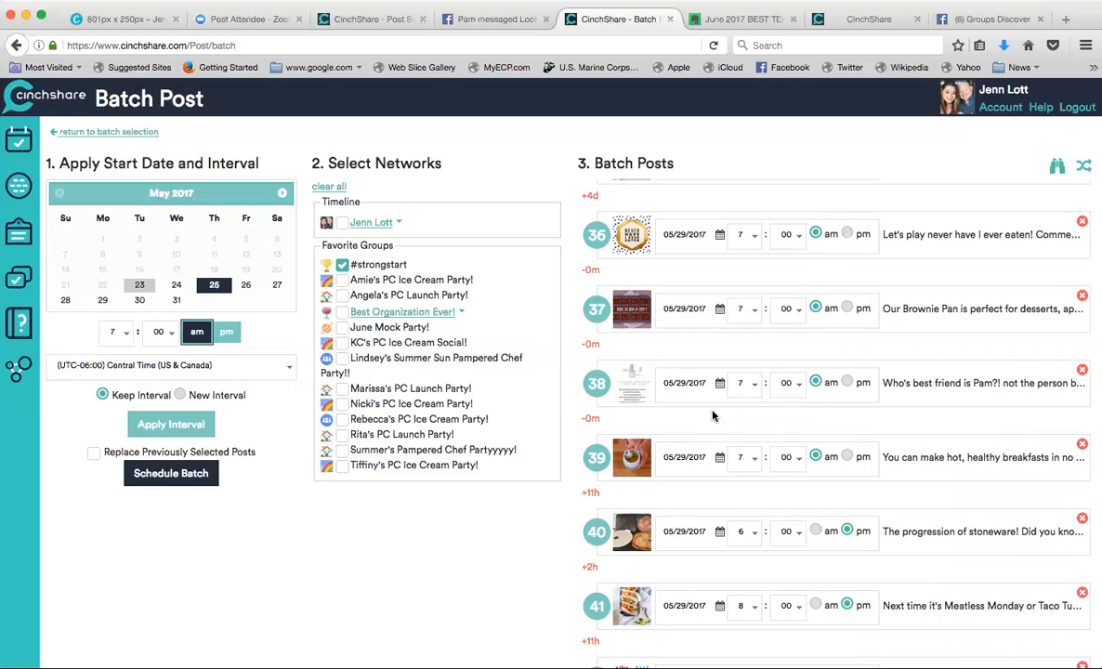
- Set the time of batch post 39 to 4:00 pm and batch post 38 to 2:00 pm
left_click(742, 458)
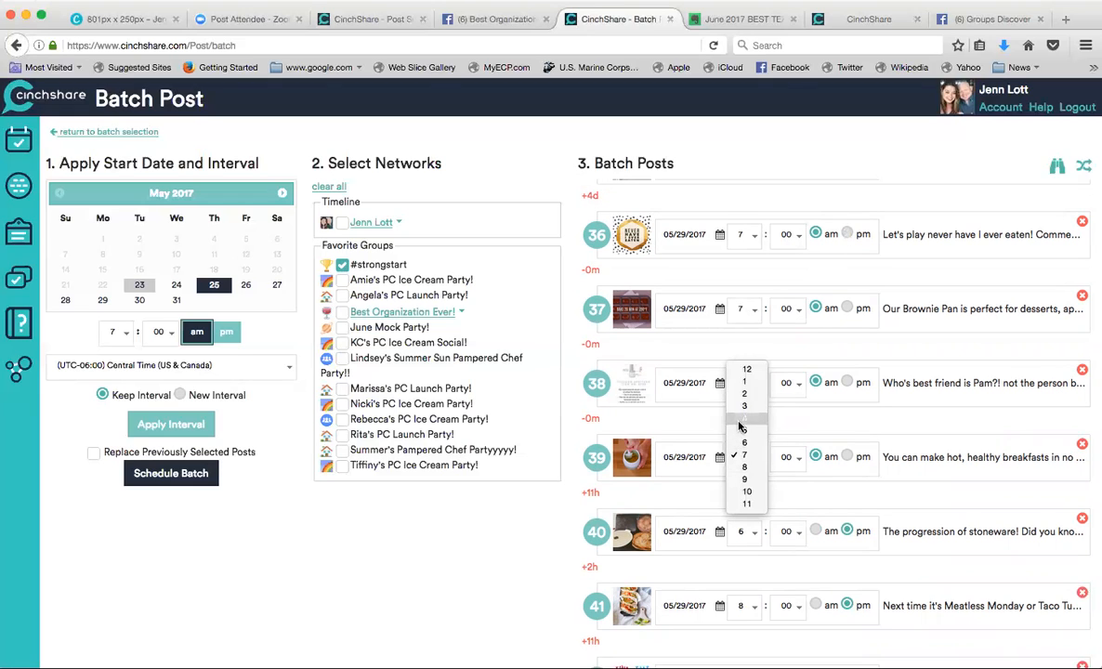
left_click(743, 419)
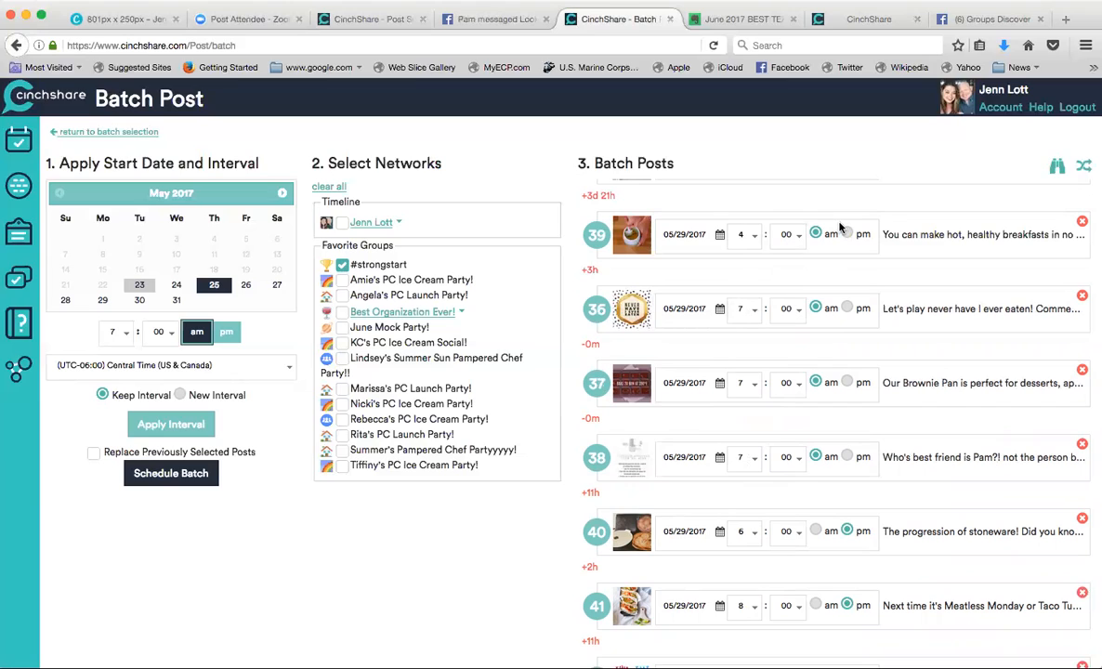
left_click(845, 234)
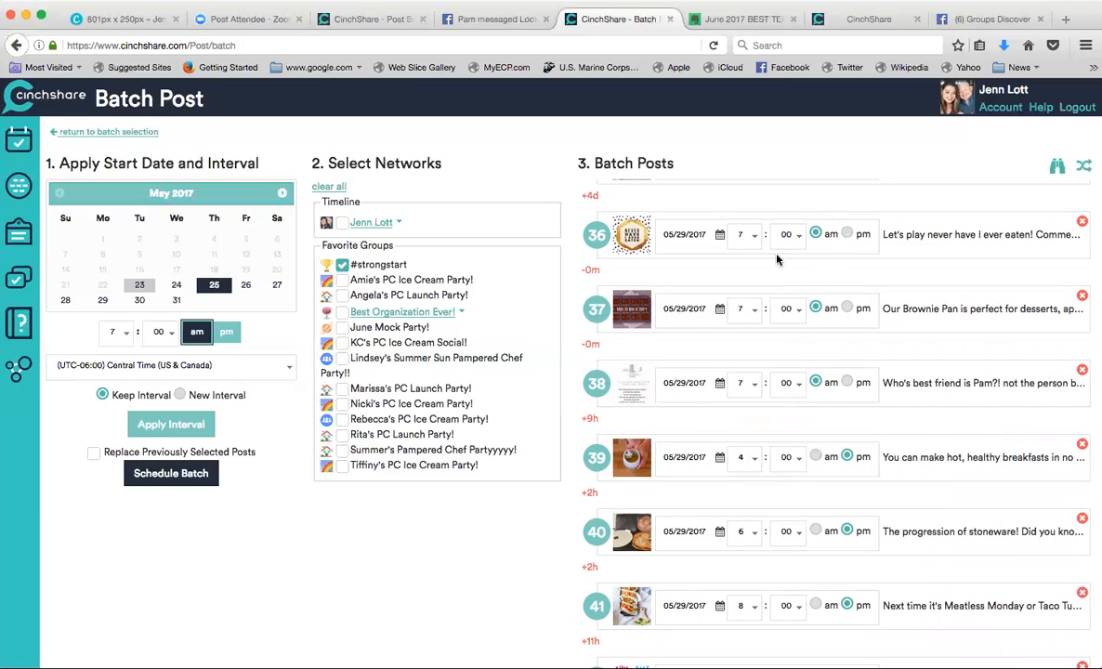
left_click(743, 388)
left_click(743, 324)
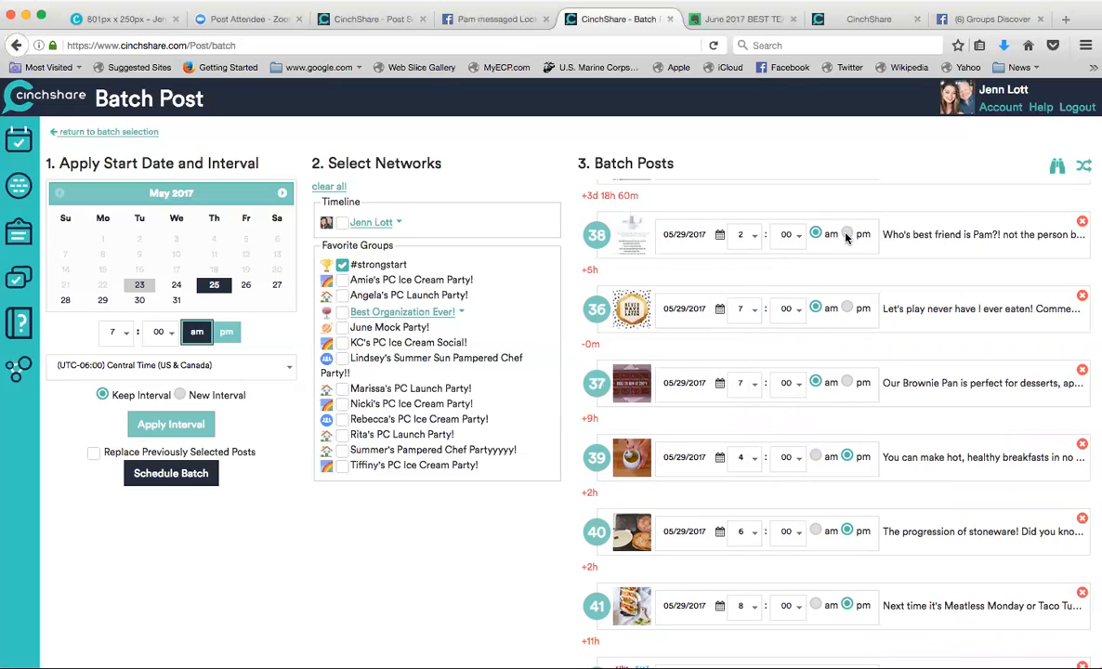
left_click(846, 234)
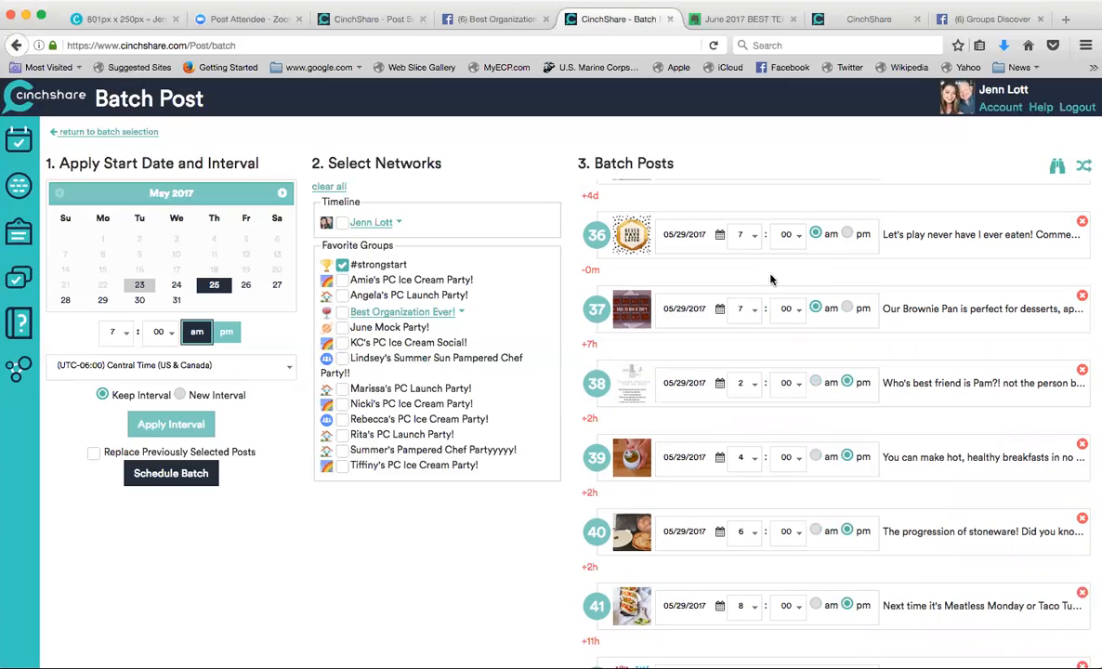
- Set the time of batch post 37 to 1:00 pm and batch post 36 to 11:00 am
left_click(744, 309)
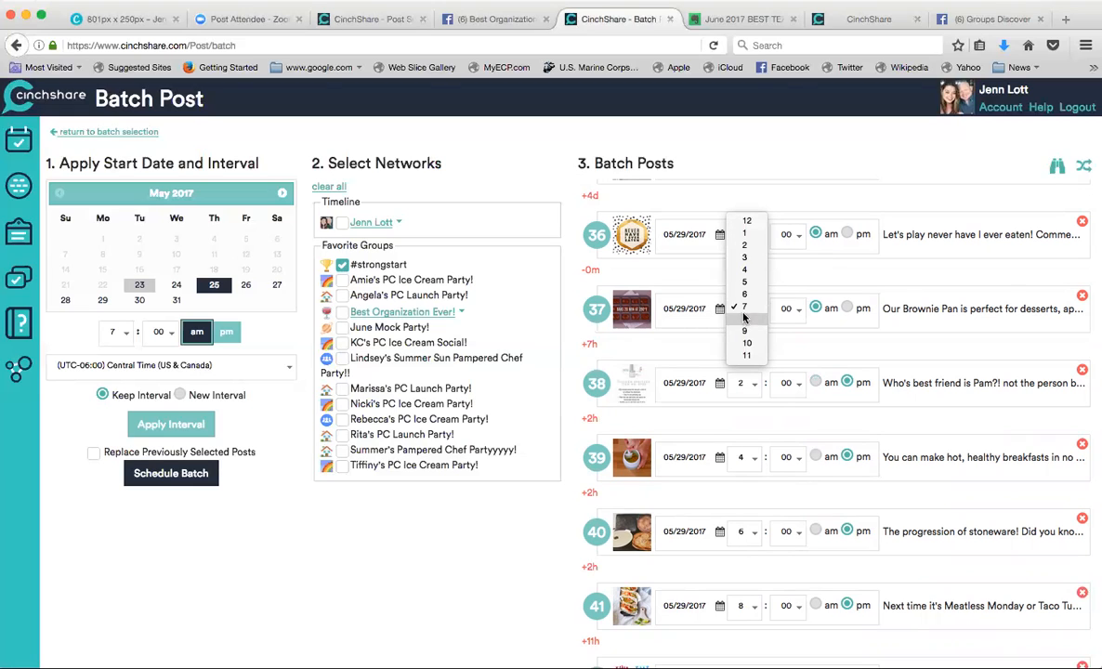
left_click(749, 237)
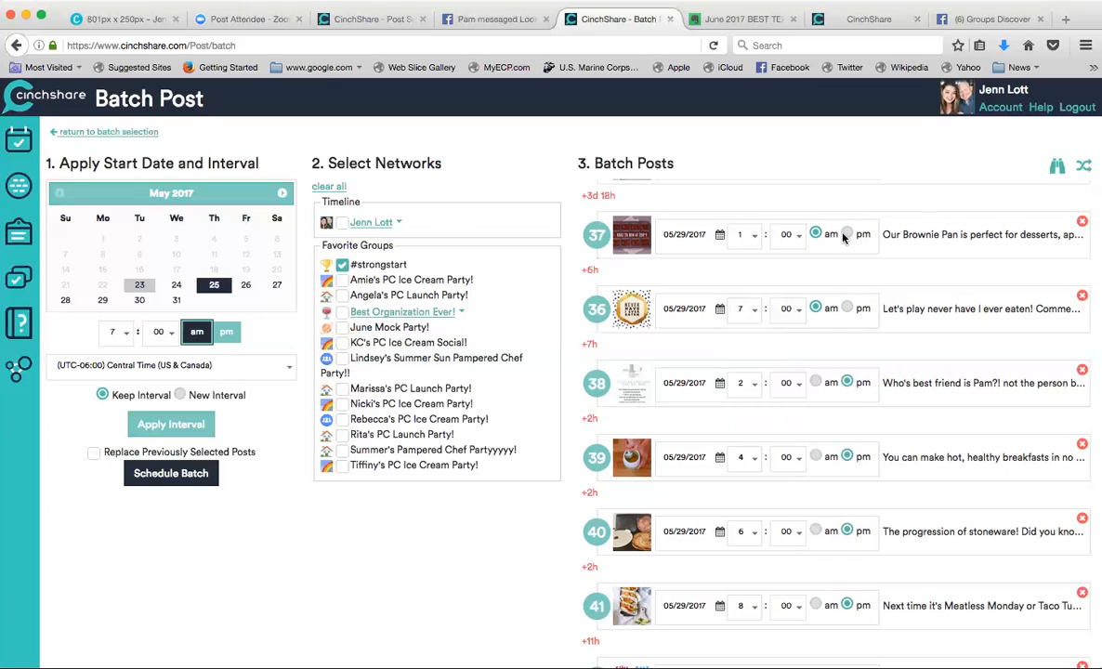
left_click(846, 234)
left_click(752, 238)
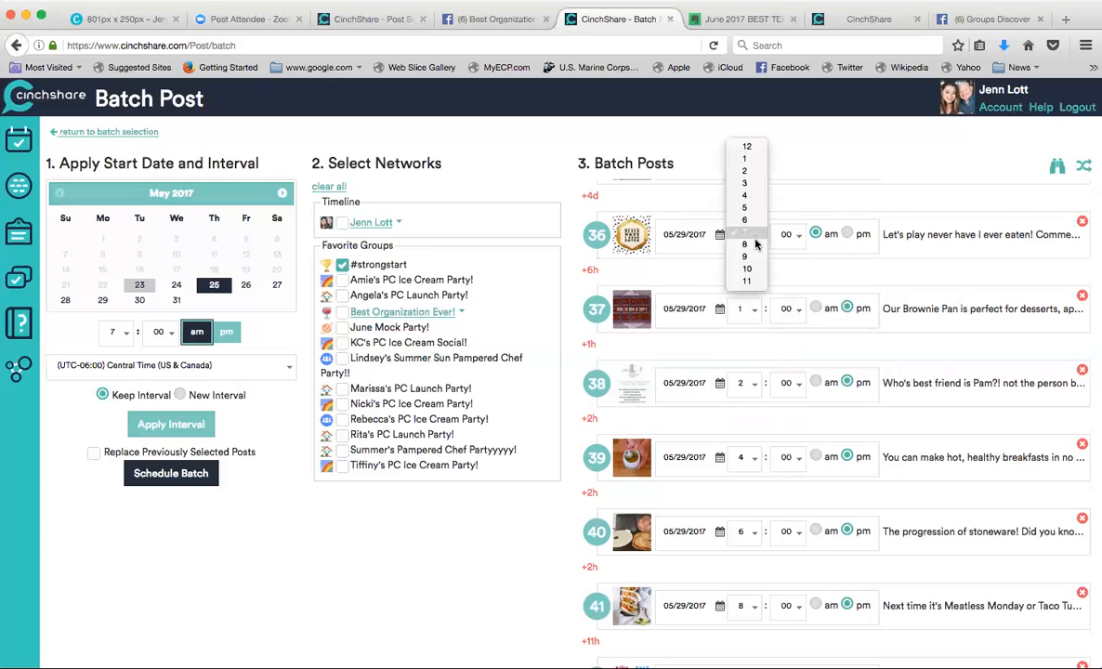
left_click(753, 282)
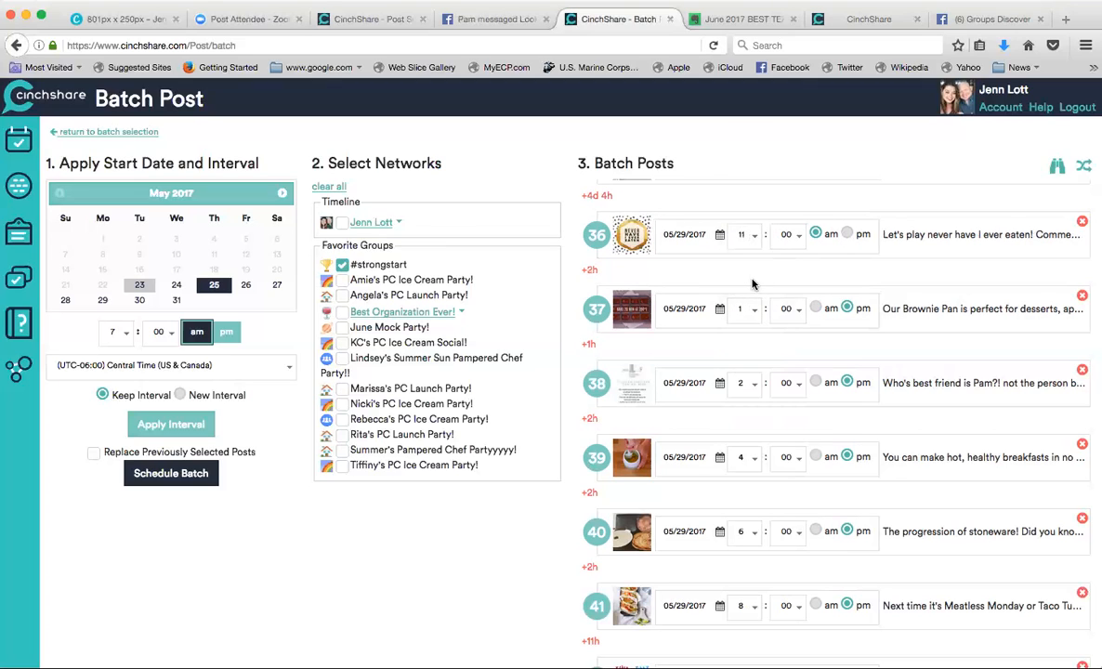
- Schedule batch post 35 for May 29, 2017 at 9:00 am and set the date of batch post 34 to May 29, 2017
scroll(737, 205, "up", 5)
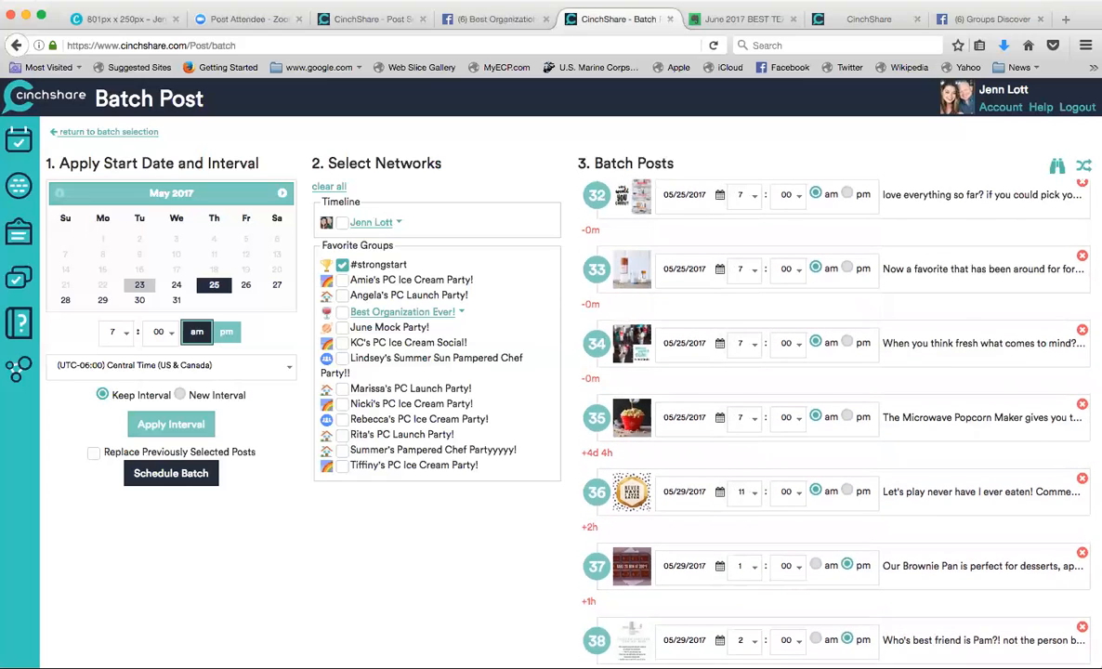
left_click(717, 417)
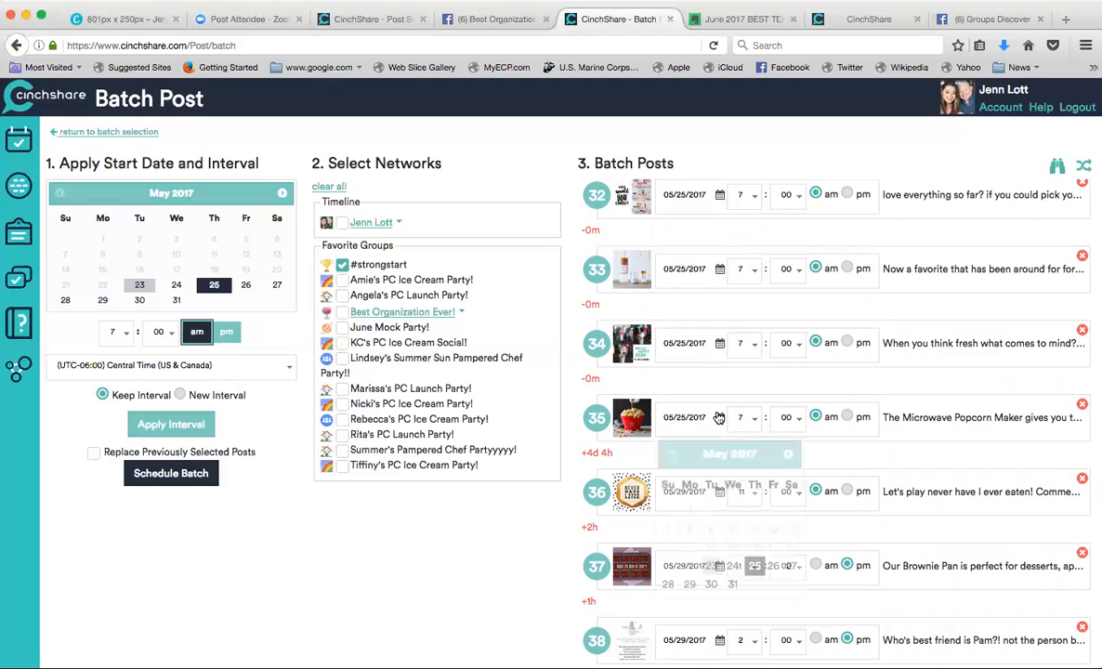
left_click(690, 585)
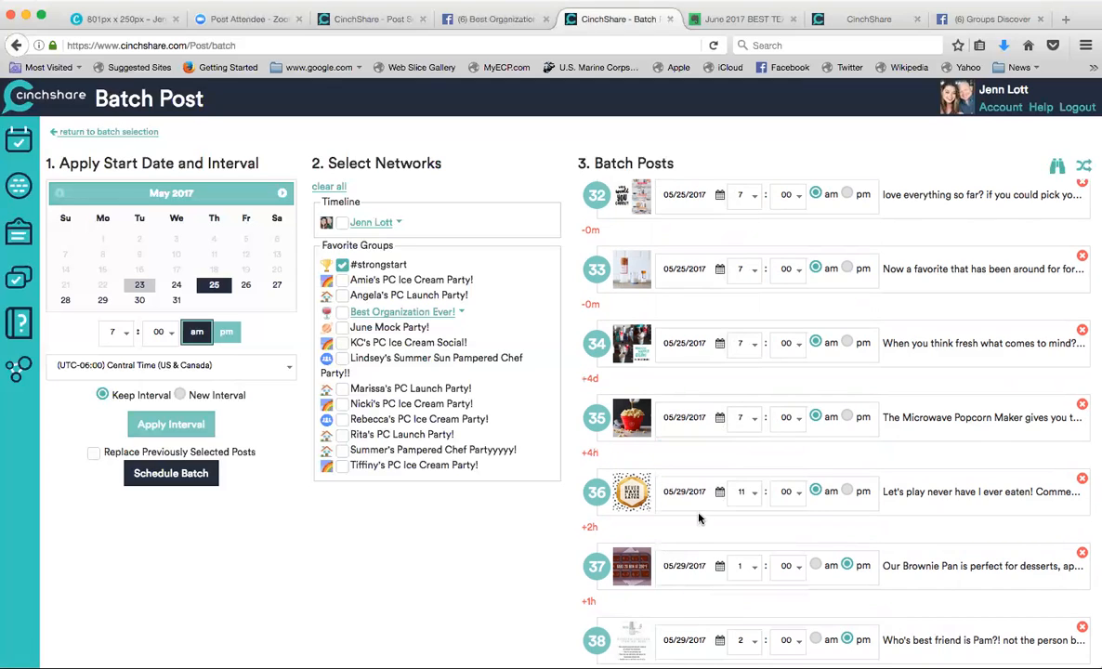
left_click(749, 418)
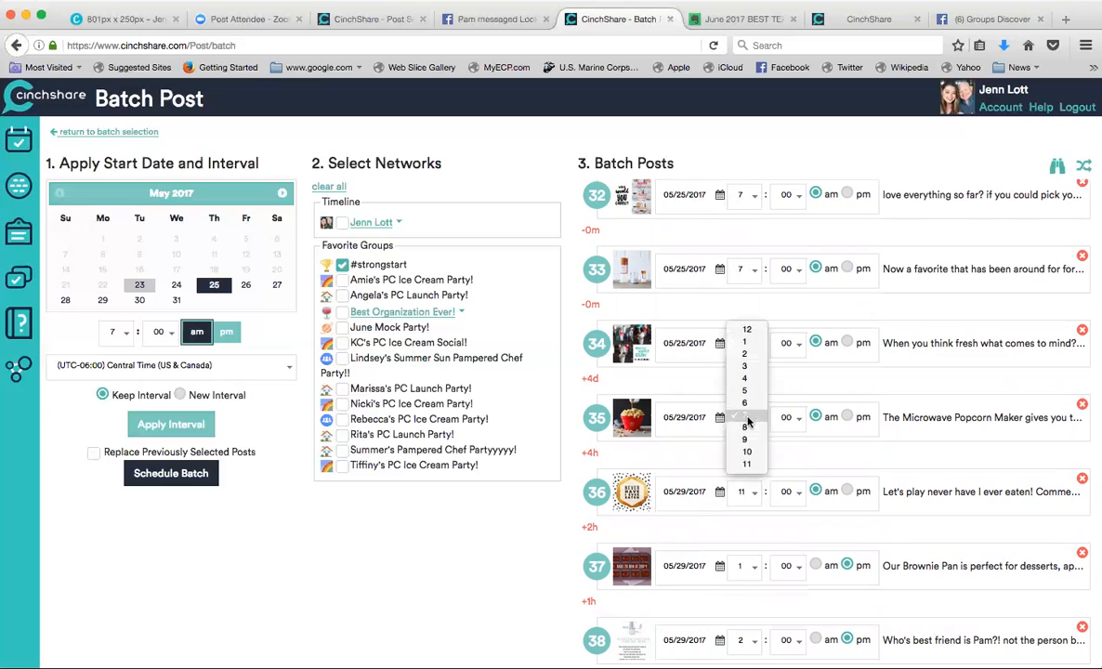
left_click(749, 439)
left_click(719, 343)
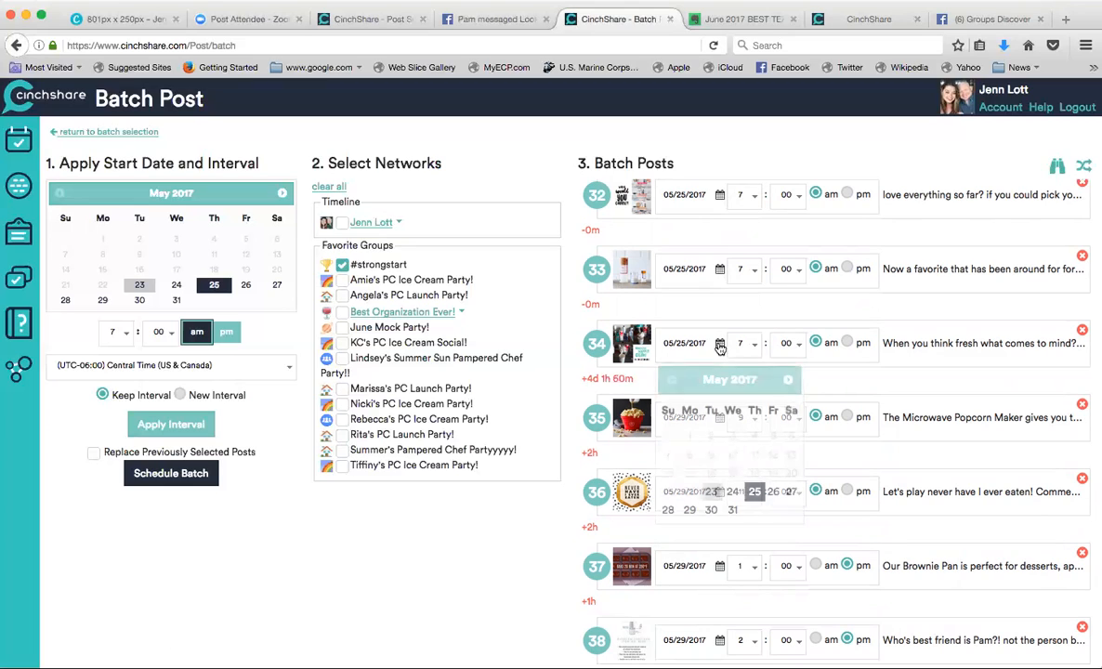
left_click(689, 510)
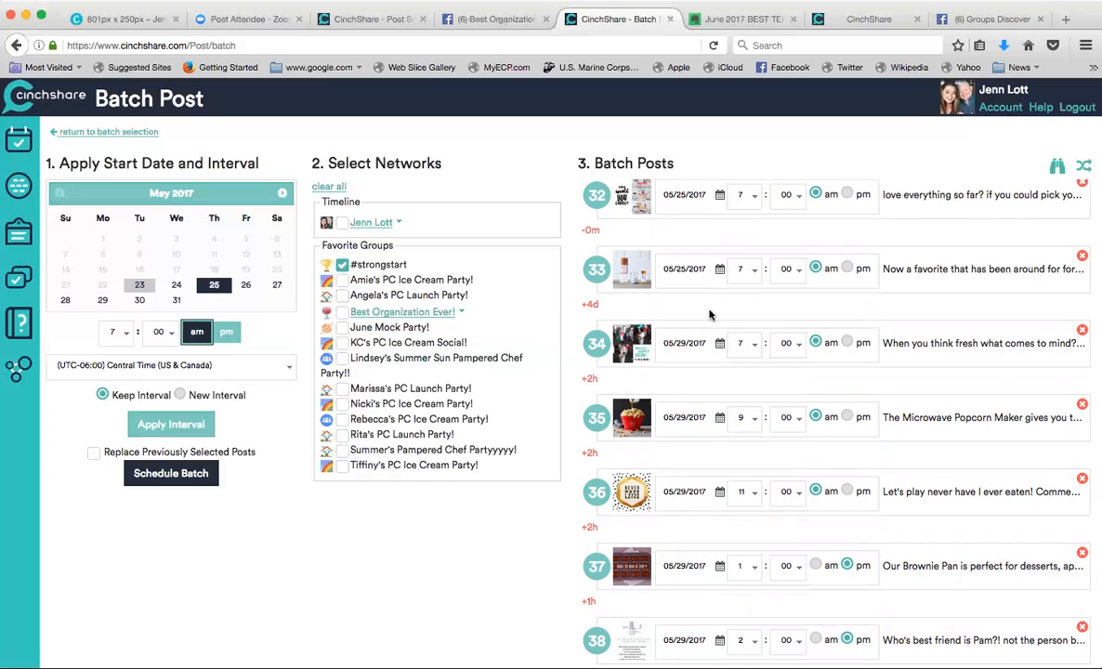
- Set the date of batch posts 33, 32 and 31 to May 28, 2017
scroll(709, 315, "up", 5)
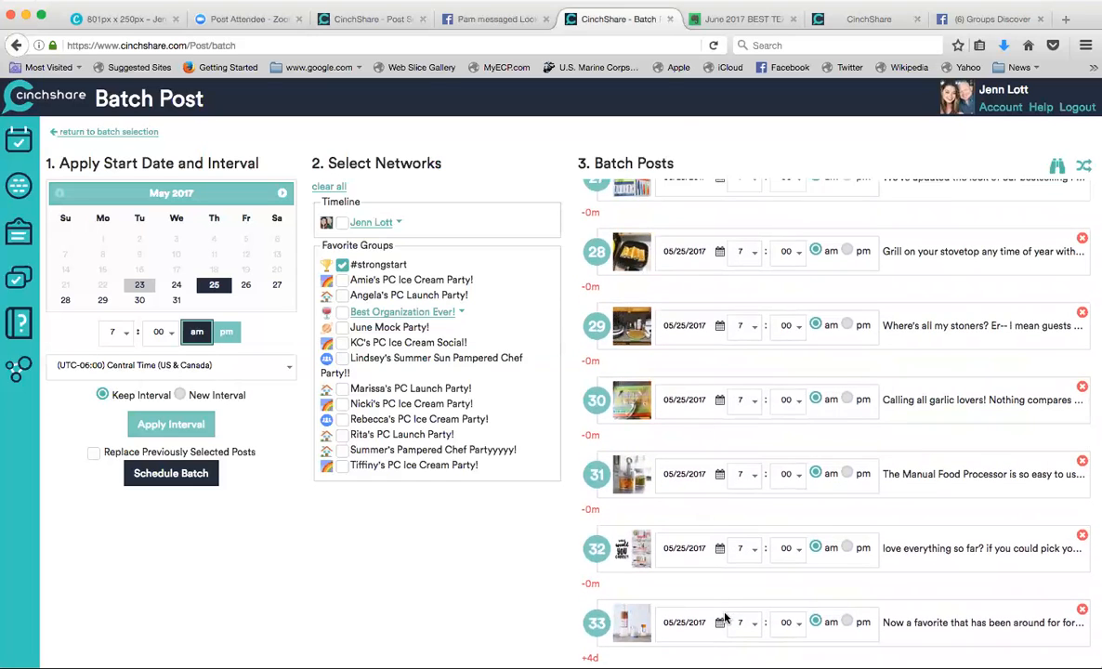
left_click(721, 623)
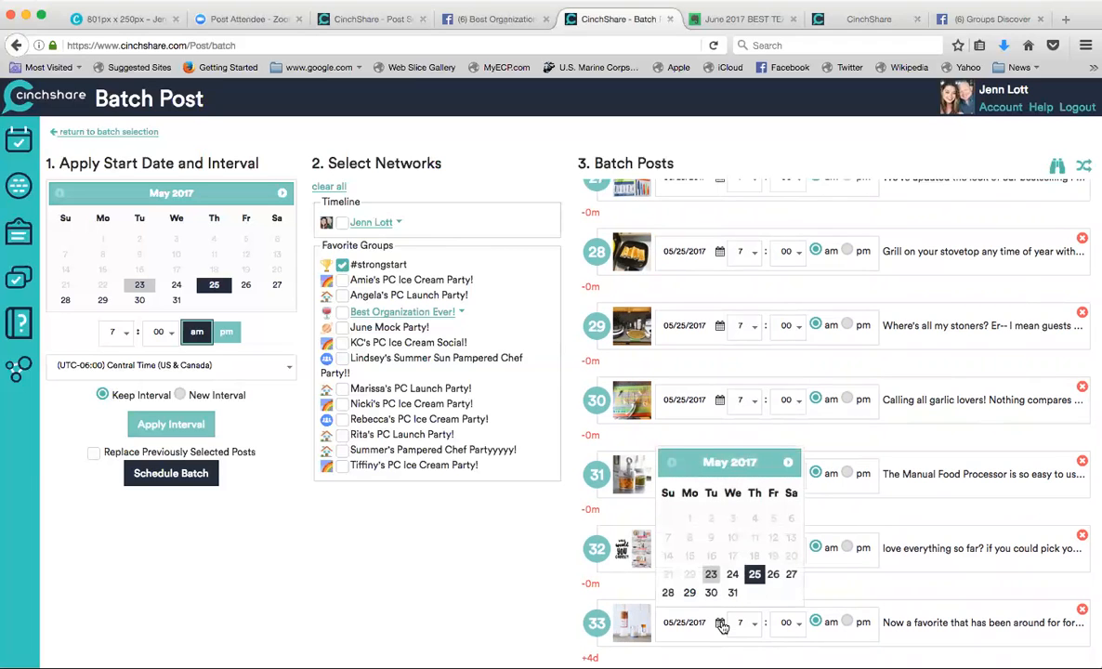
left_click(667, 592)
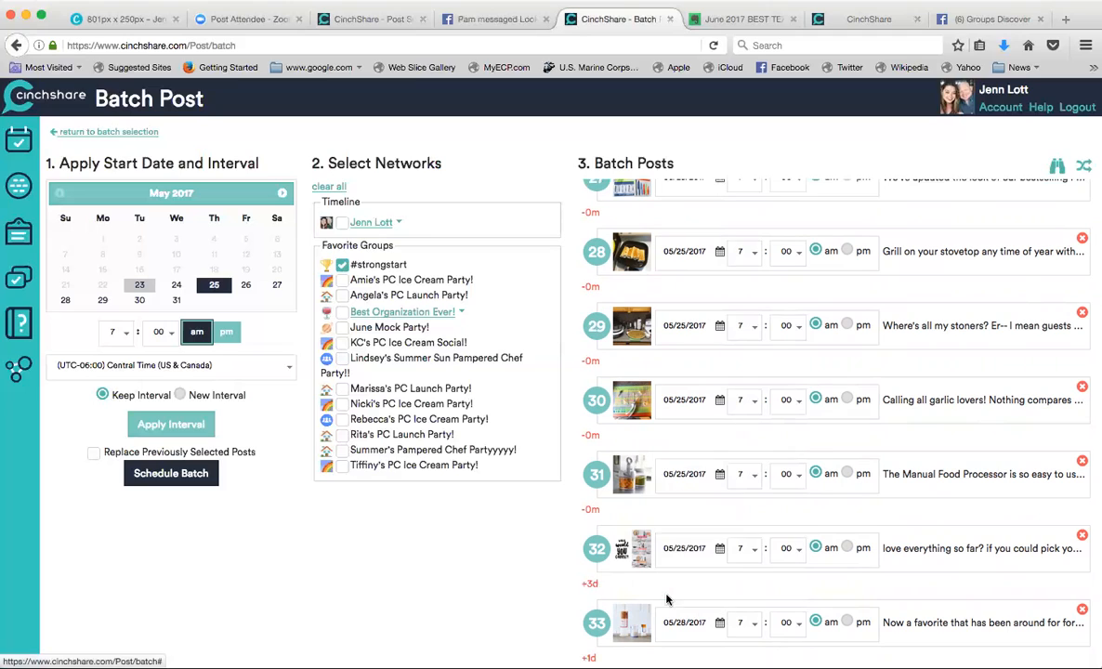
left_click(719, 549)
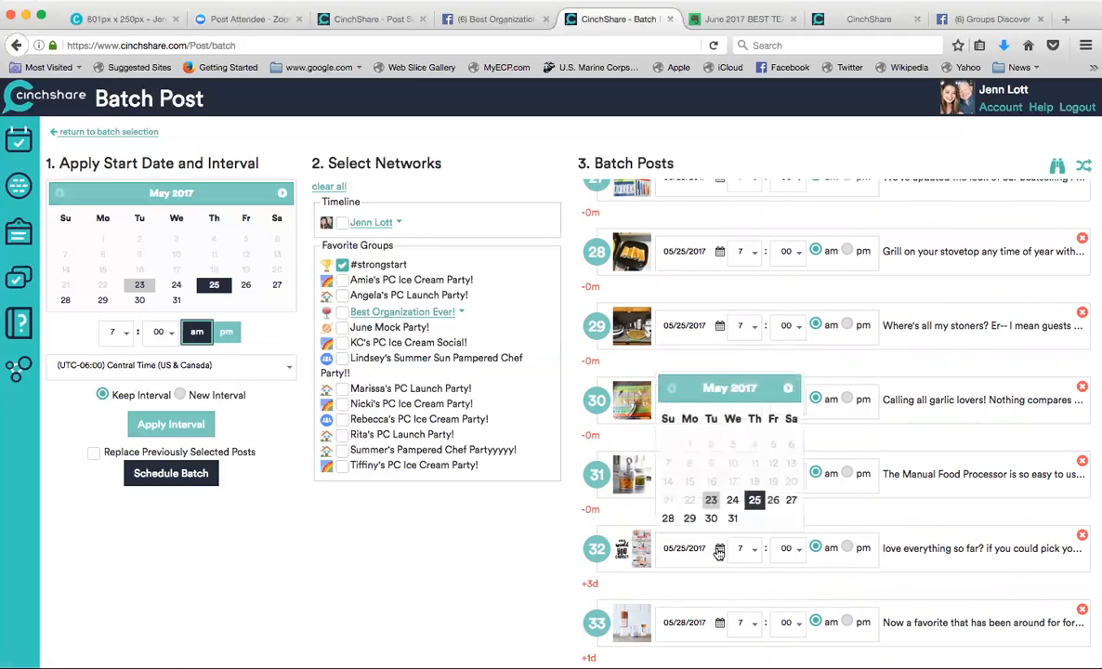
left_click(666, 517)
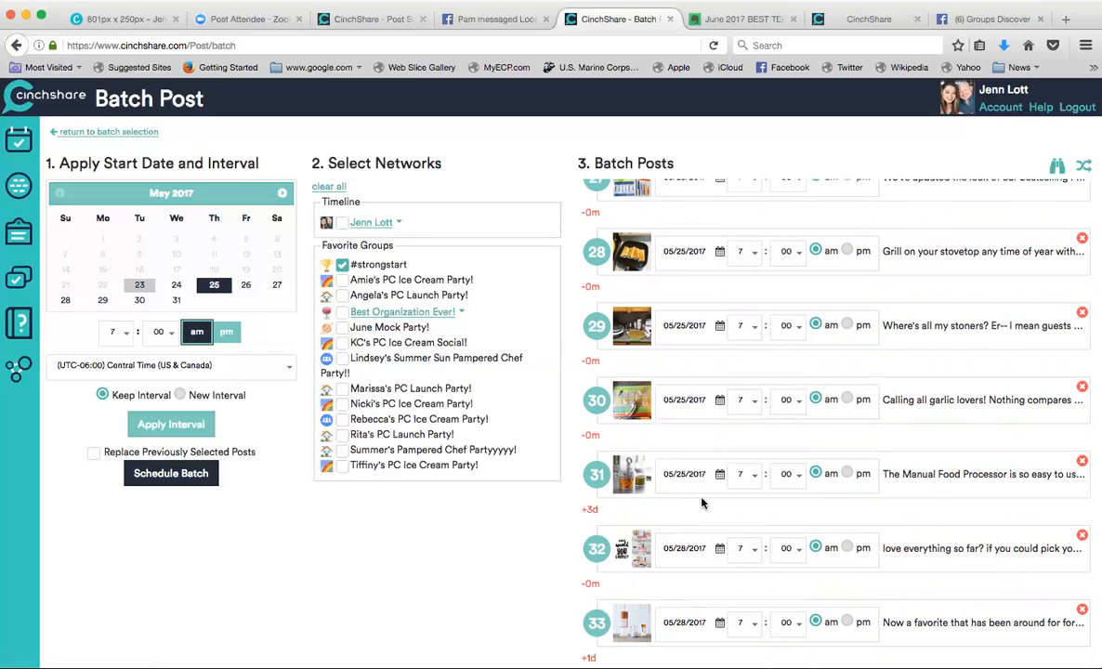
left_click(719, 475)
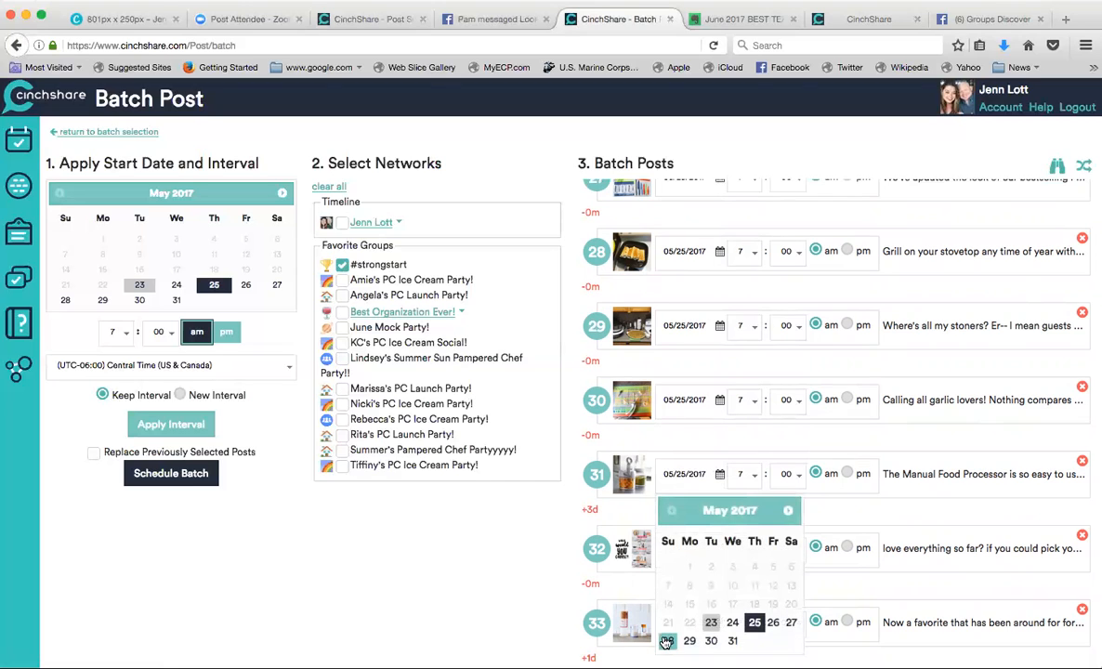
left_click(666, 628)
- Set the date of batch posts 30, 29 and 28 to May 28, 2017
left_click(718, 401)
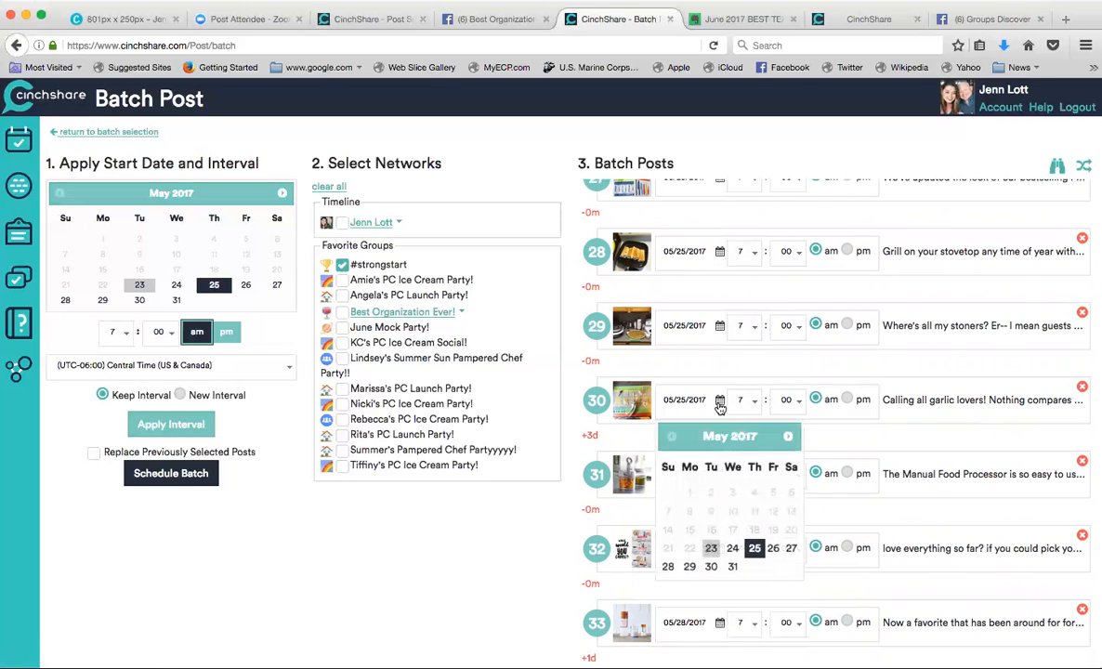
left_click(668, 567)
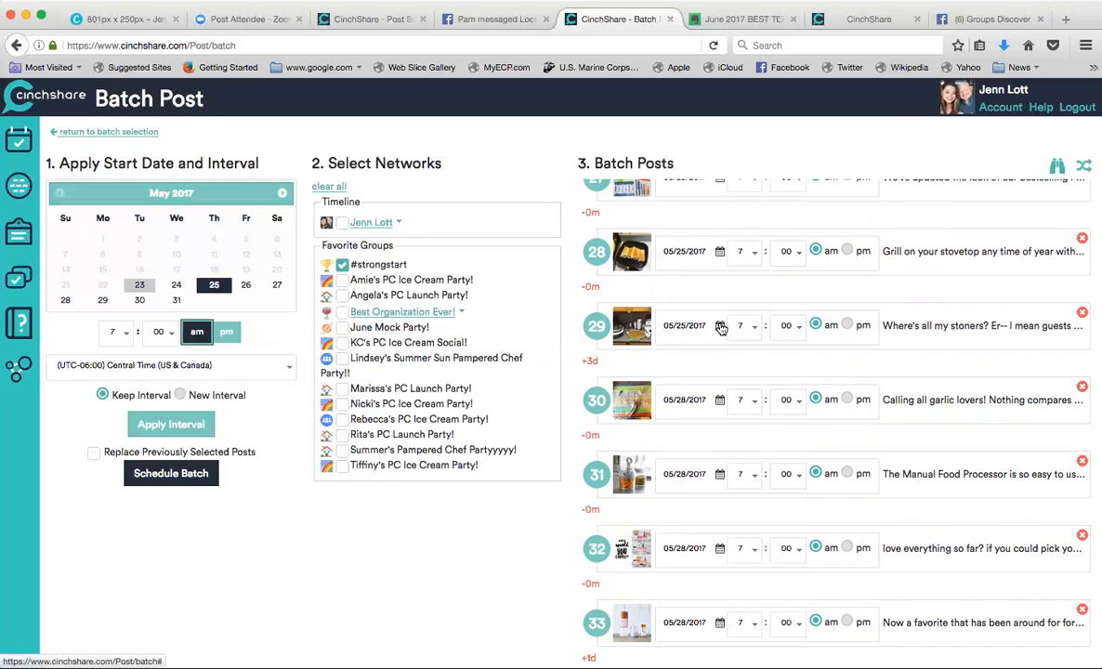
left_click(718, 325)
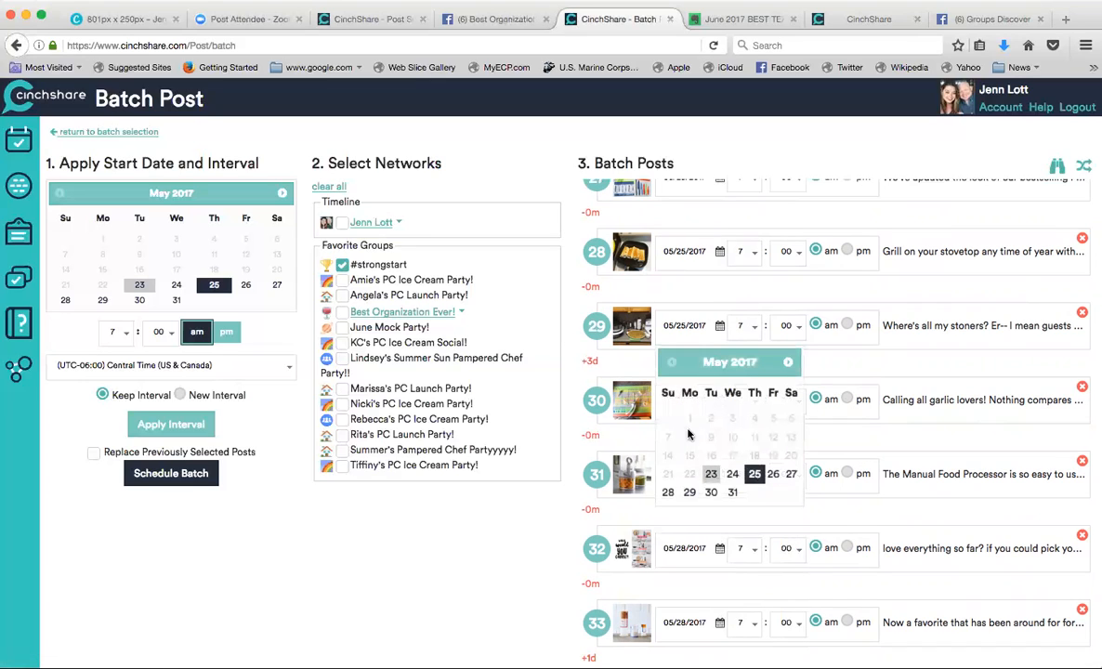
left_click(667, 491)
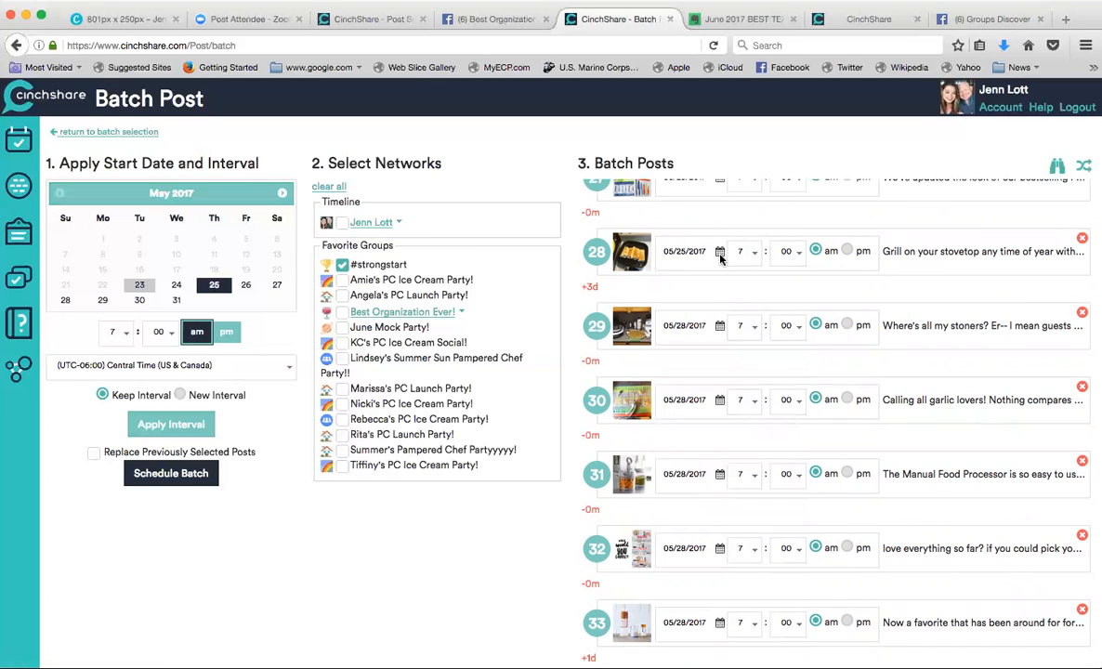
left_click(721, 251)
left_click(668, 417)
- Set the time of batch post 33 to 8:00 pm and batch post 32 to 6:00 pm
left_click(846, 622)
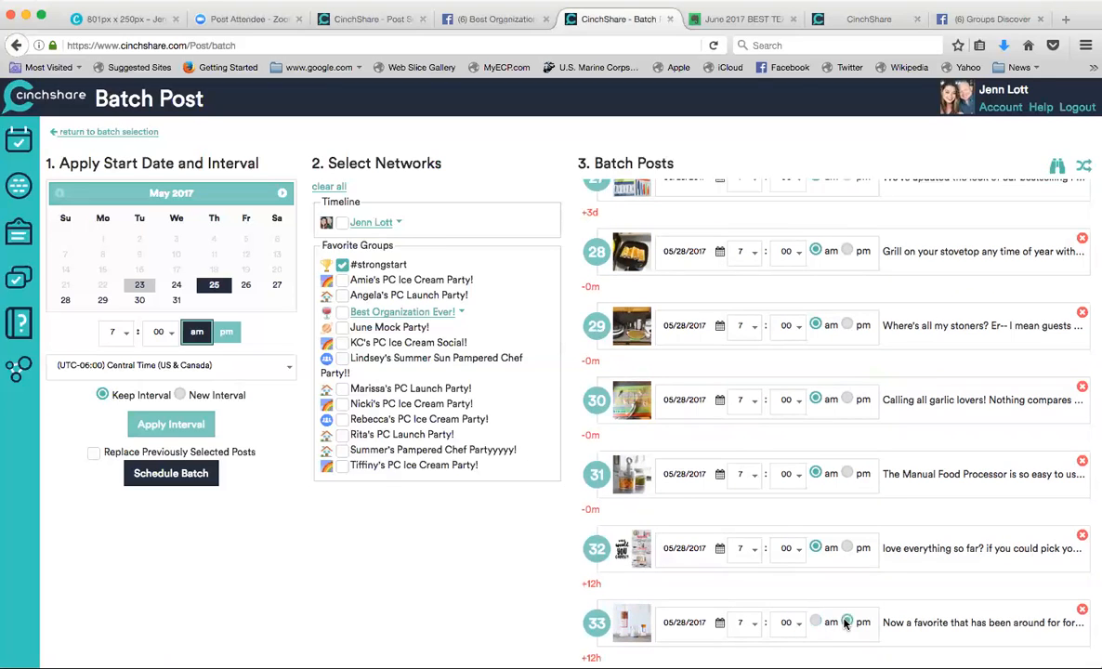
left_click(749, 625)
left_click(746, 568)
left_click(754, 550)
left_click(751, 536)
- Set the time of batch post 31 to 5:00 pm and batch post 30 to 3:00 pm
left_click(846, 473)
left_click(749, 549)
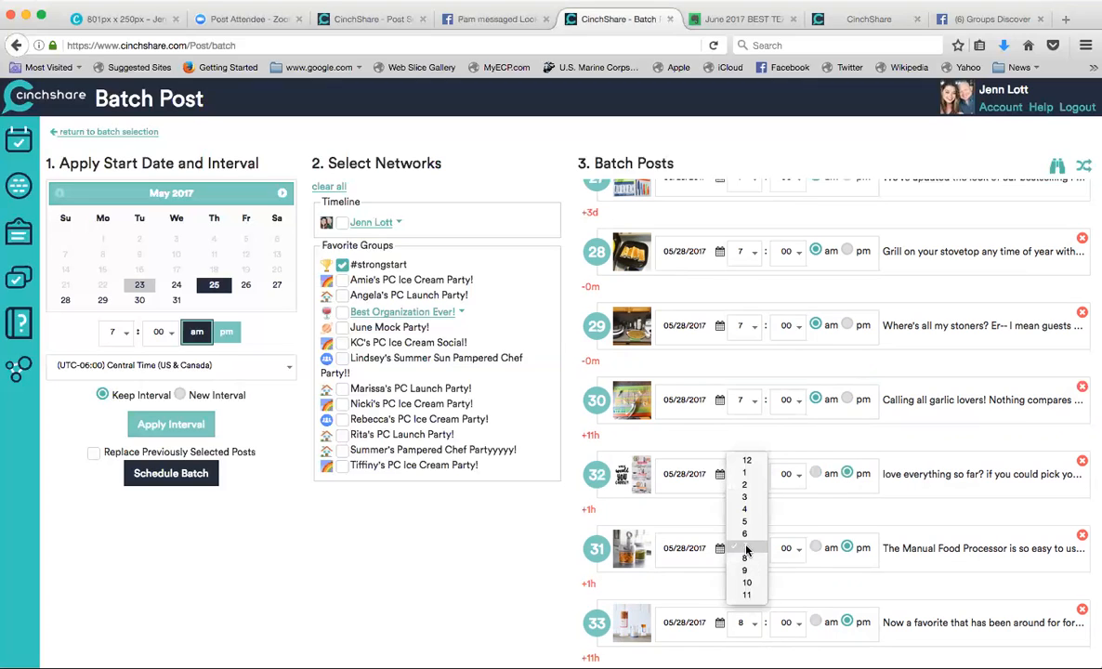
left_click(745, 523)
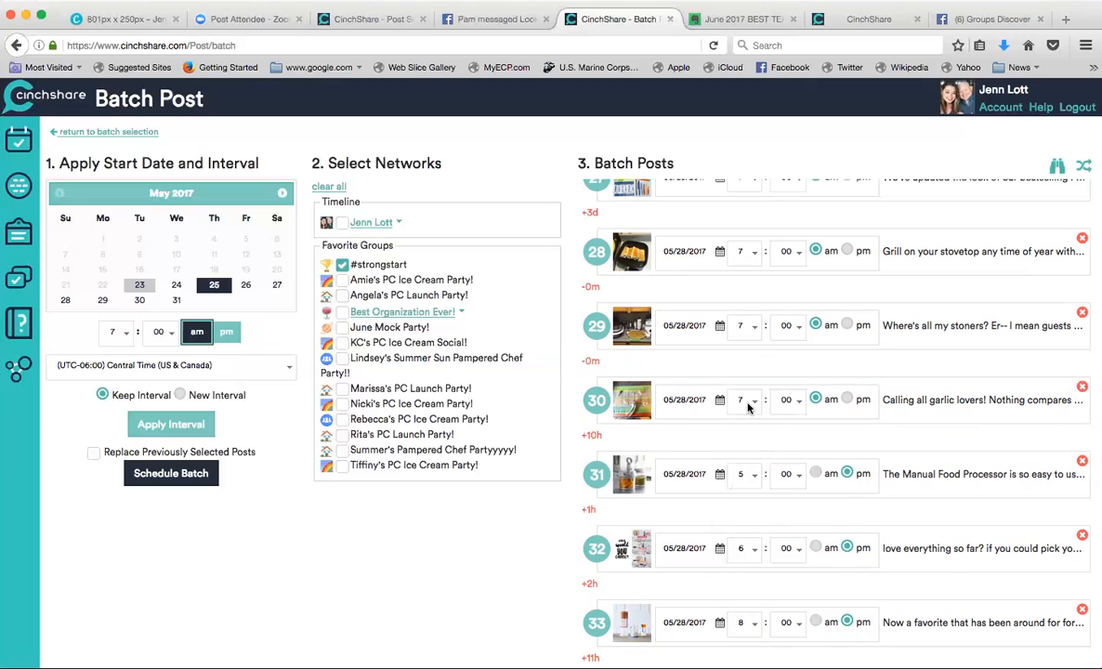
left_click(748, 403)
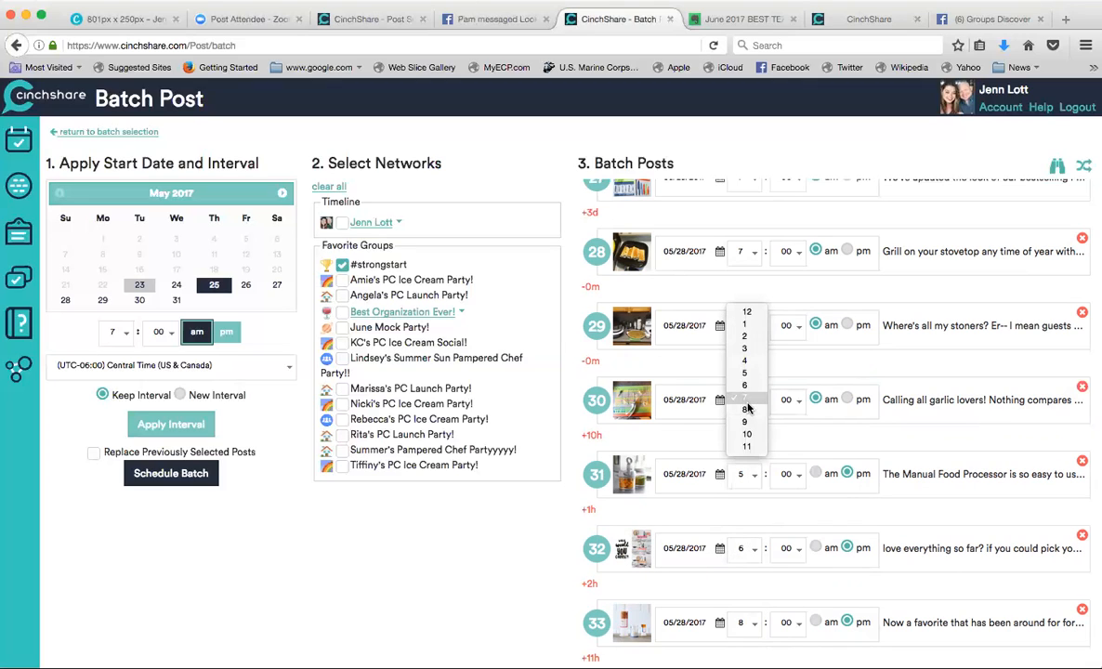
left_click(844, 401)
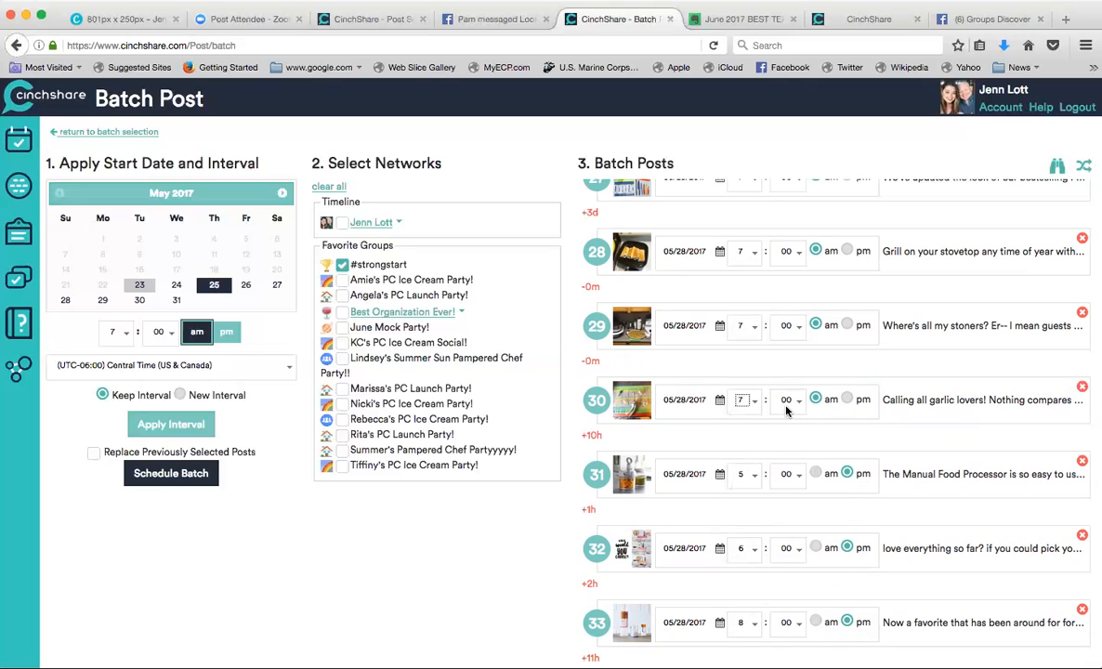
left_click(846, 398)
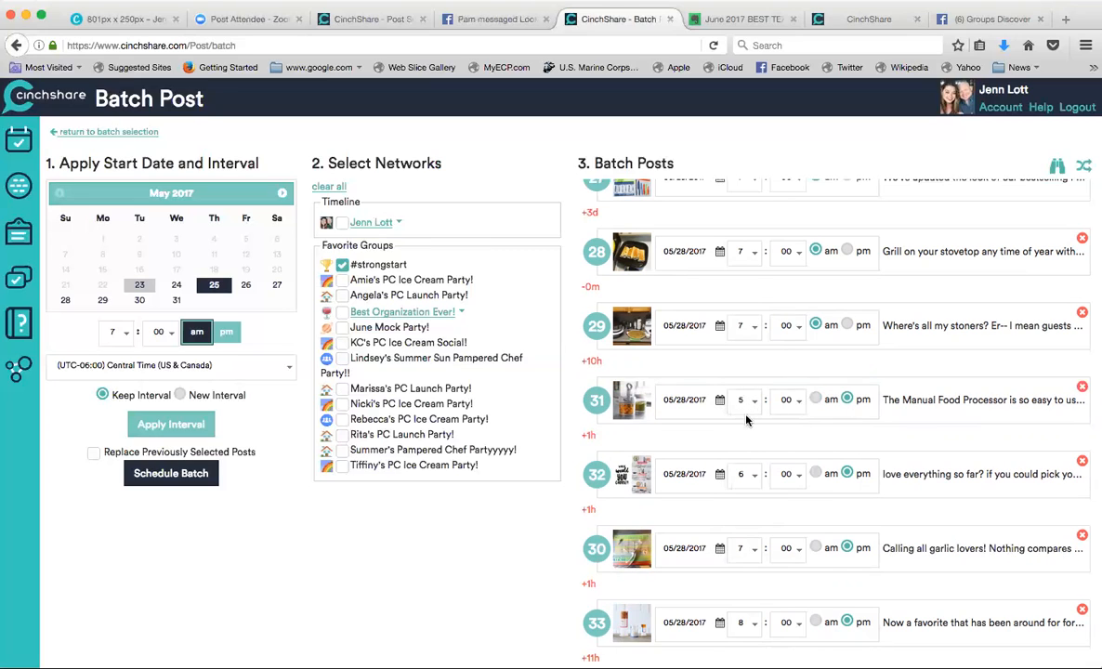
left_click(746, 474)
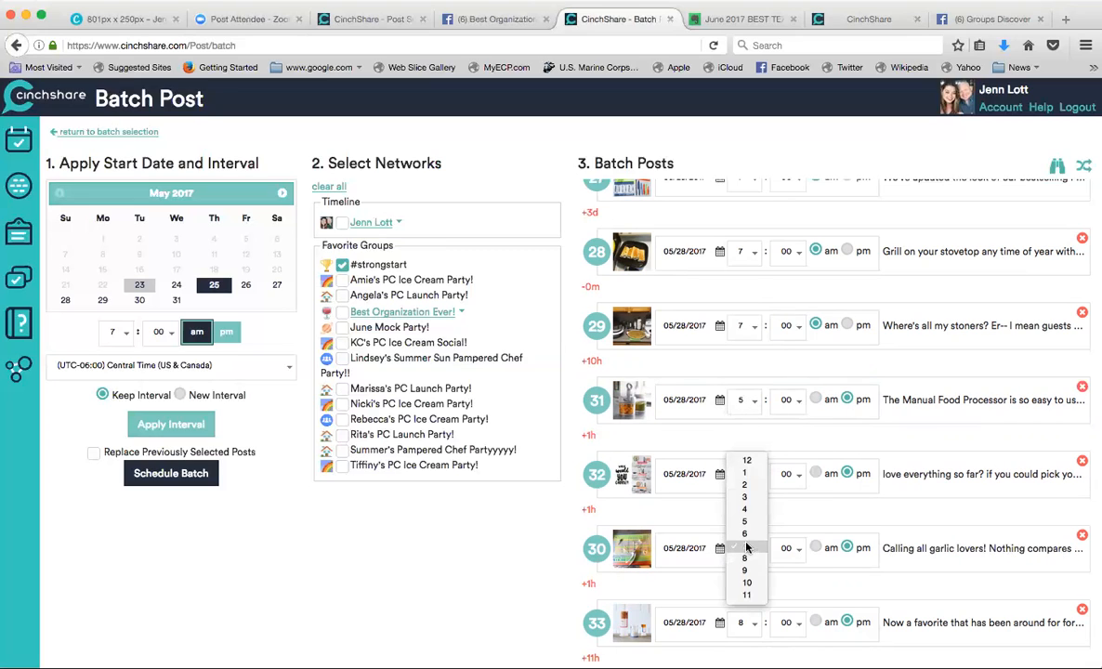
left_click(747, 499)
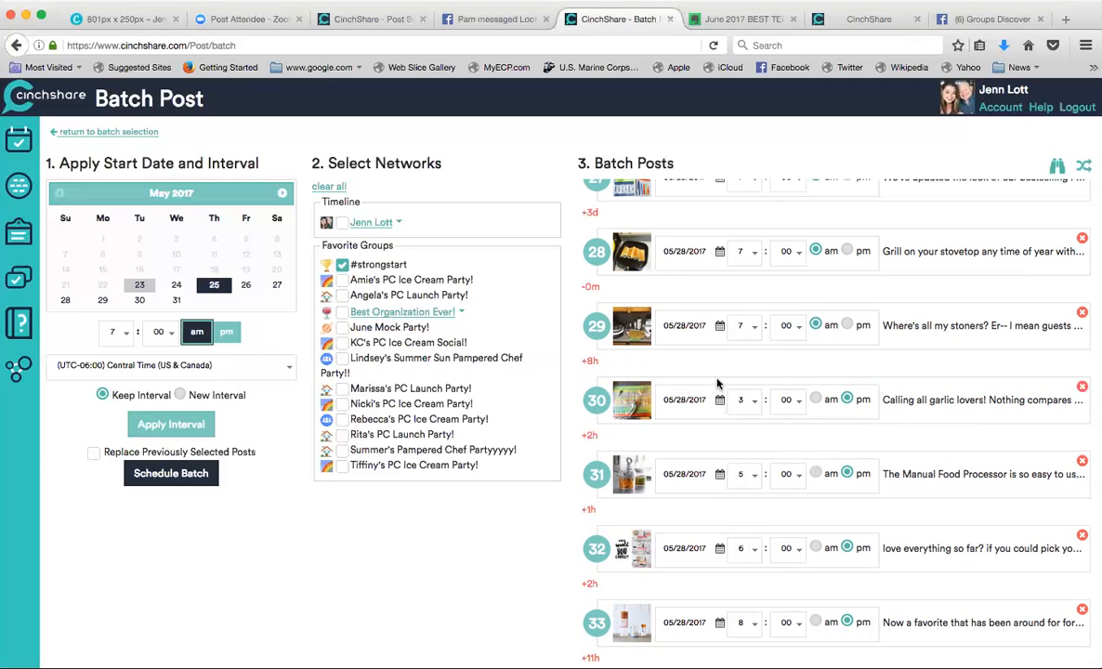
- Set the time of batch post 29 to 1:00 pm and batch post 28 to 12:00 pm
left_click(753, 333)
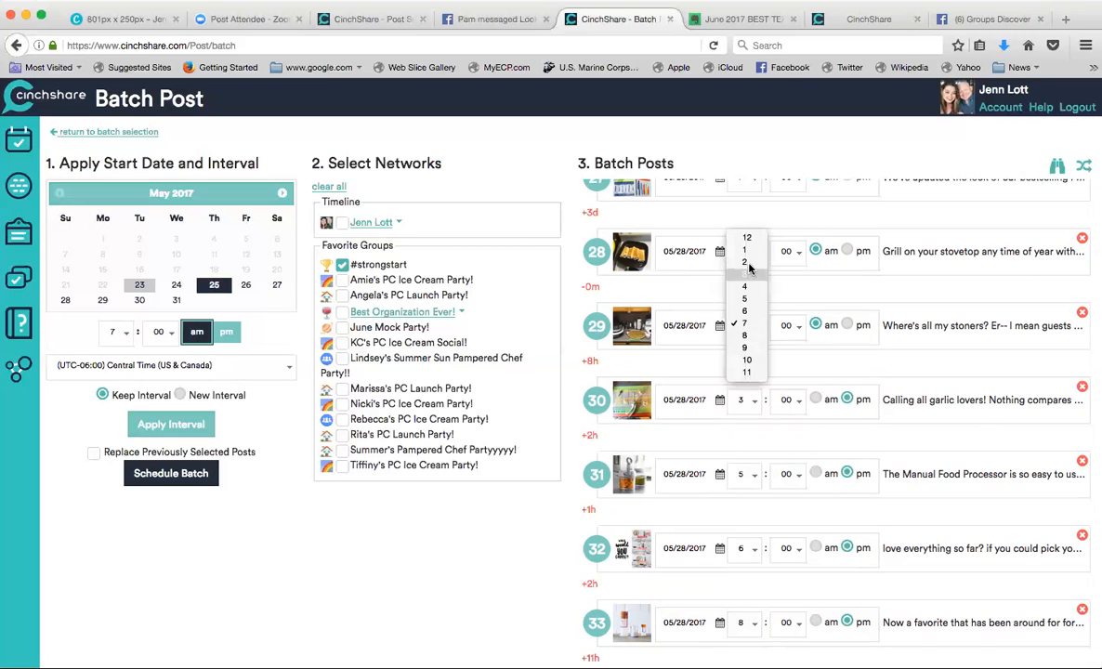
left_click(743, 321)
key("1")
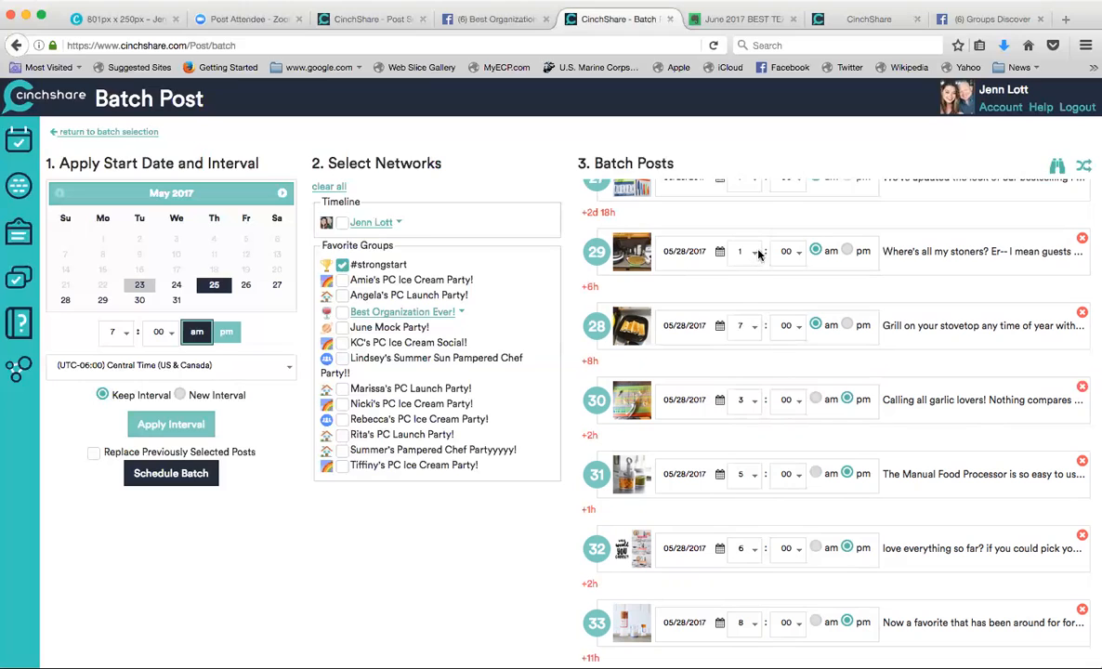
left_click(847, 253)
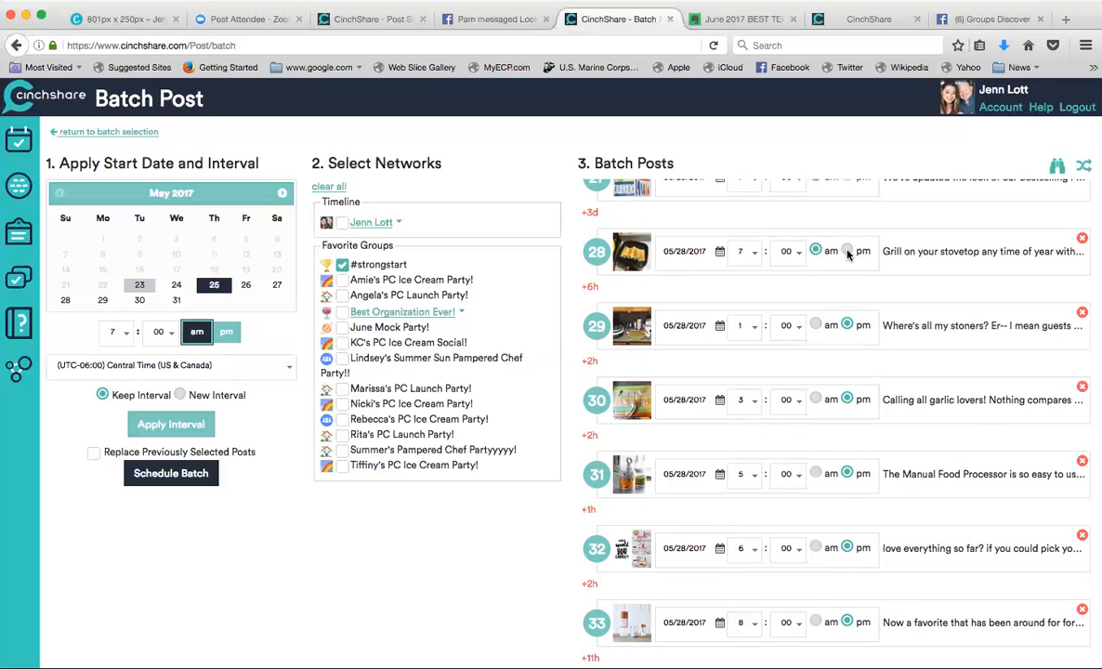
left_click(746, 251)
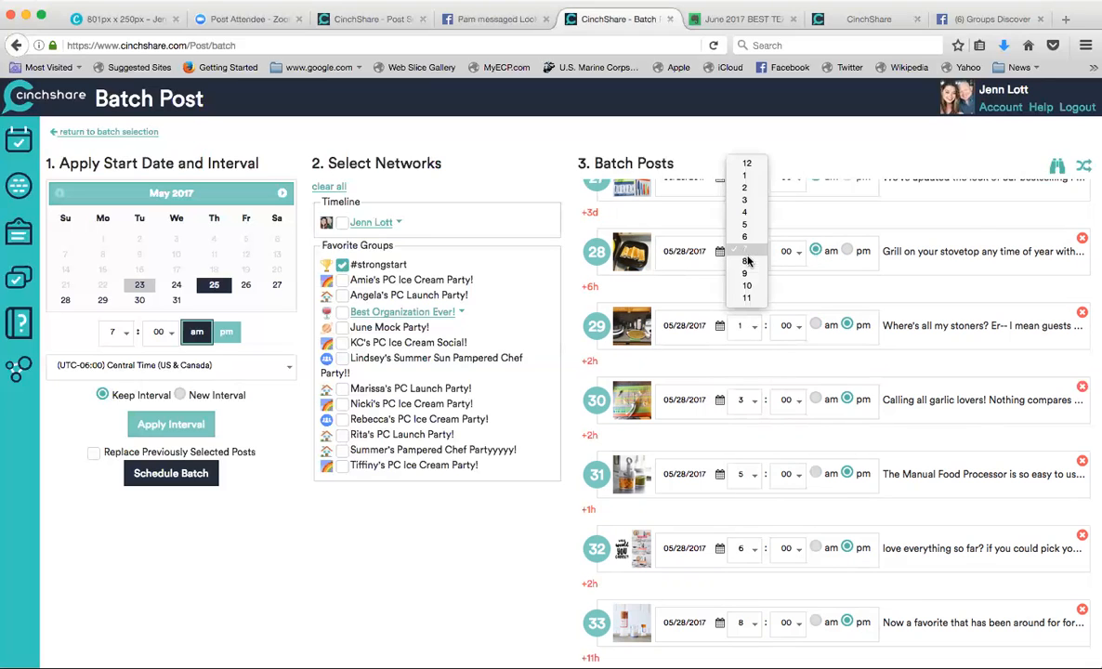
left_click(746, 251)
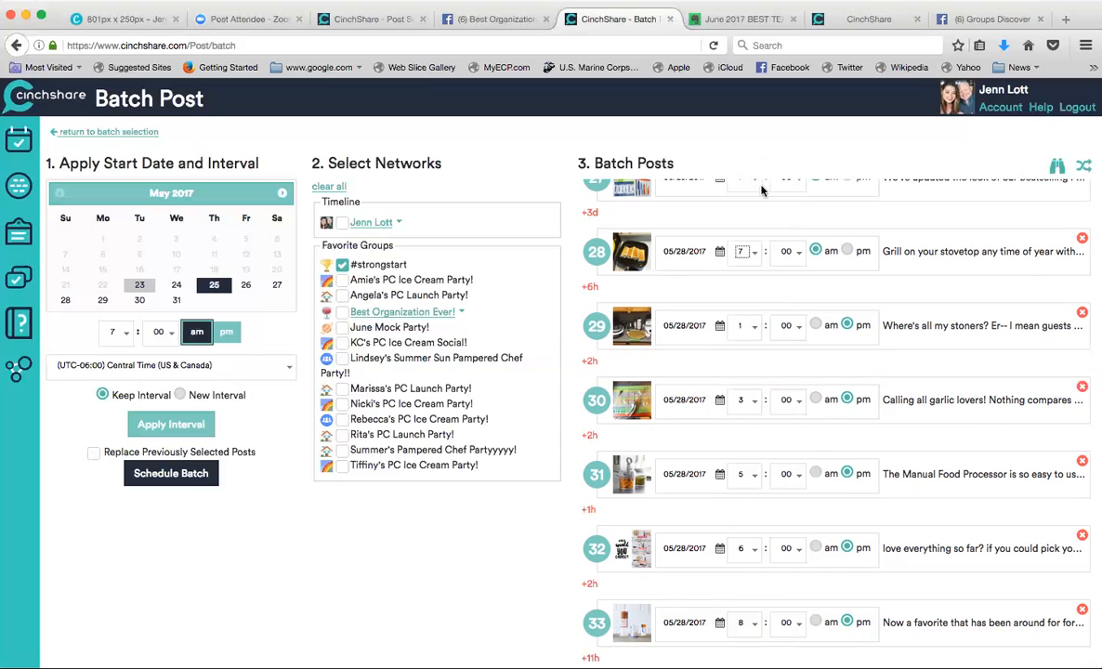
left_click(846, 249)
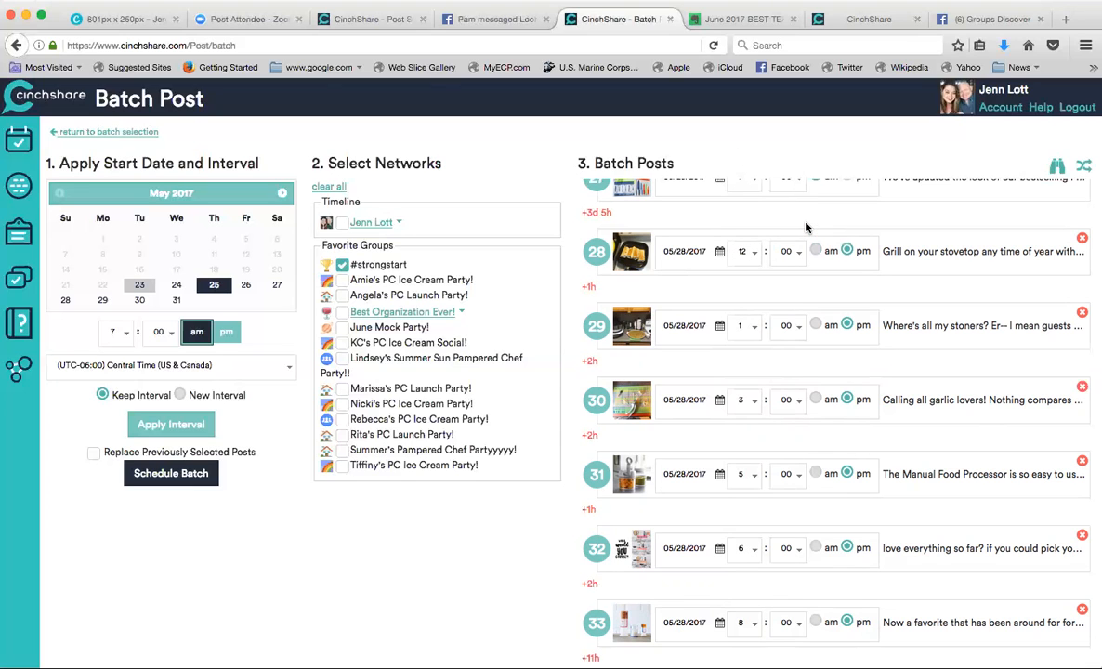
- Set the date of batch posts 27 and 26 to May 28, 2017
scroll(805, 227, "up", 4)
scroll(776, 392, "up", 2)
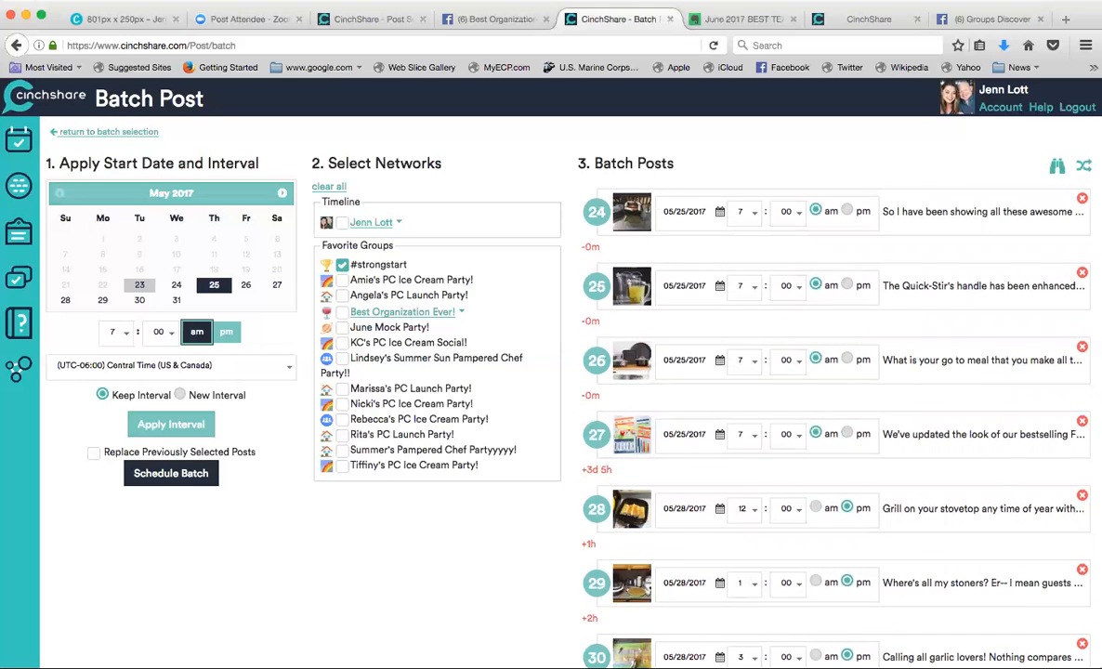
left_click(721, 436)
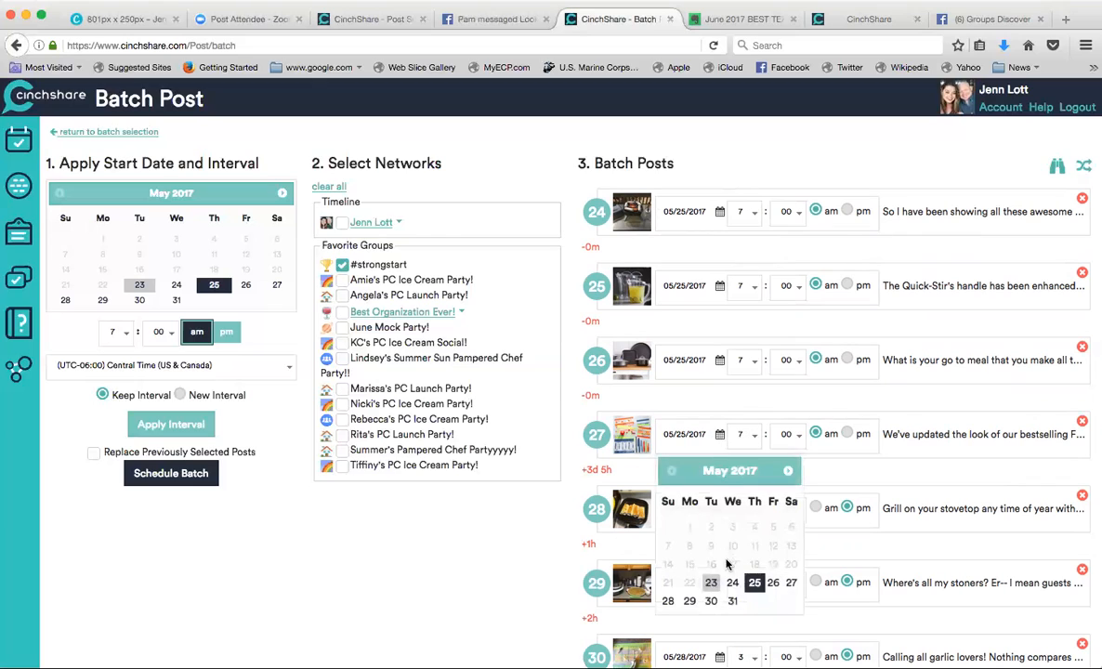
left_click(667, 601)
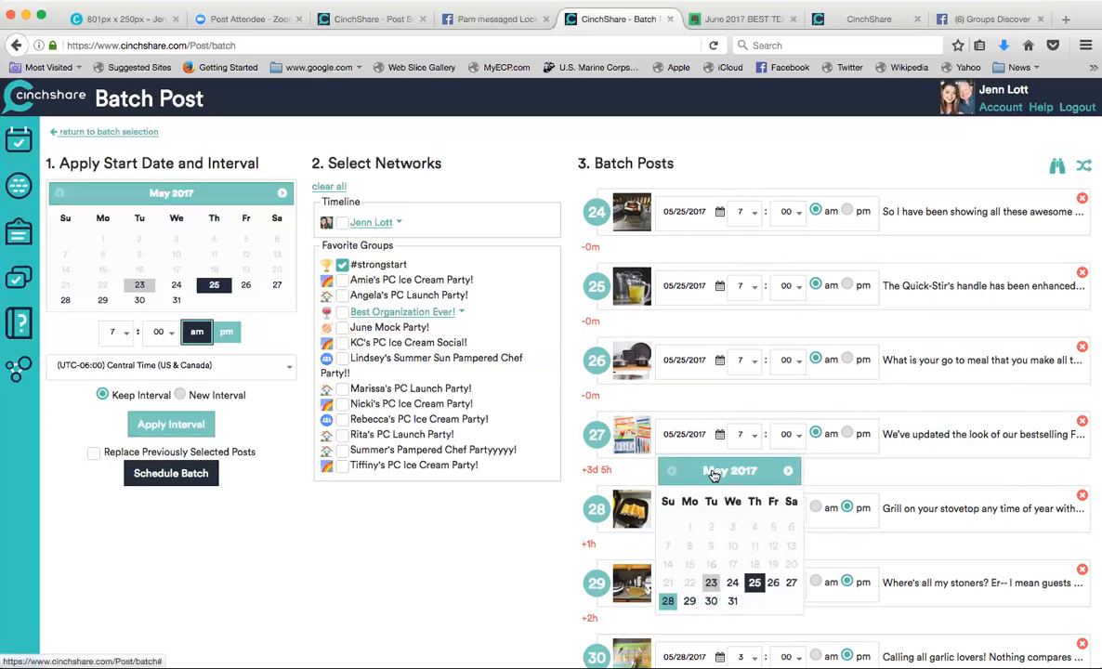
left_click(718, 362)
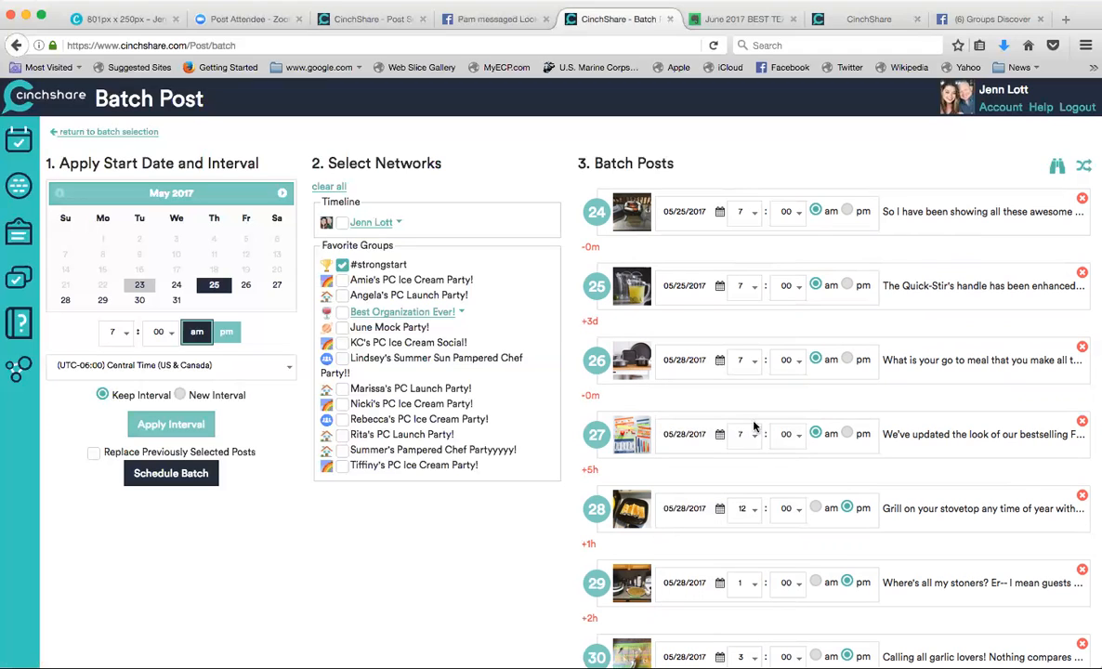
- Set the time of batch post 27 to 10:00 am and batch post 26 to 8:00 am
left_click(744, 440)
left_click(743, 460)
left_click(740, 363)
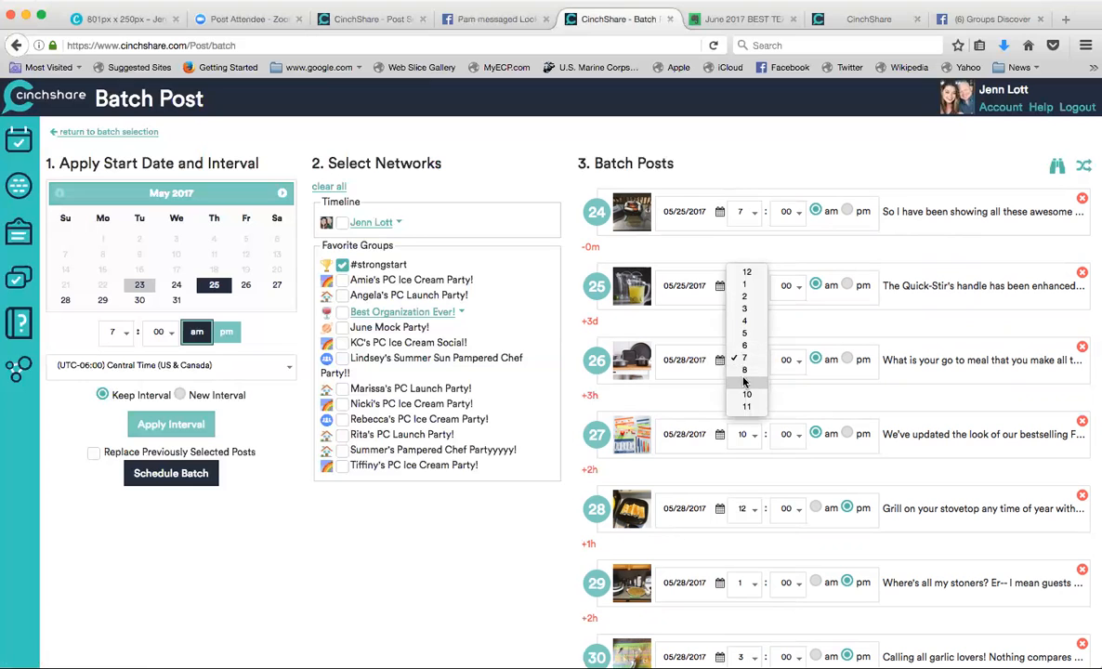
left_click(744, 374)
- Set the date of batch post 25 to May 27, 2017
scroll(627, 319, "up", 1)
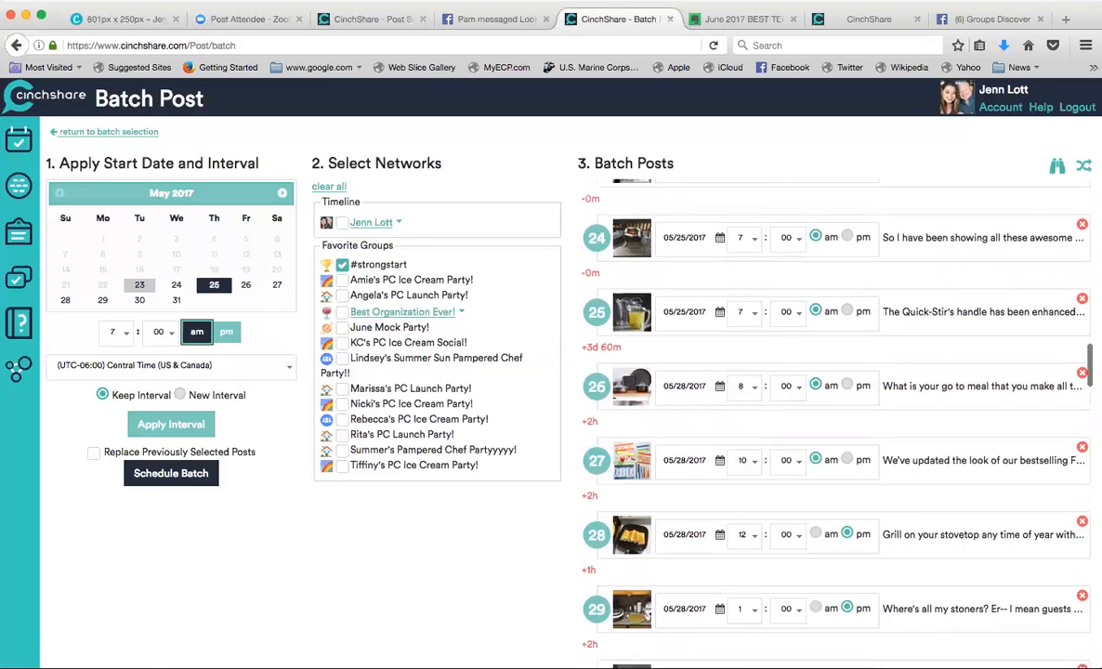
scroll(778, 471, "up", 4)
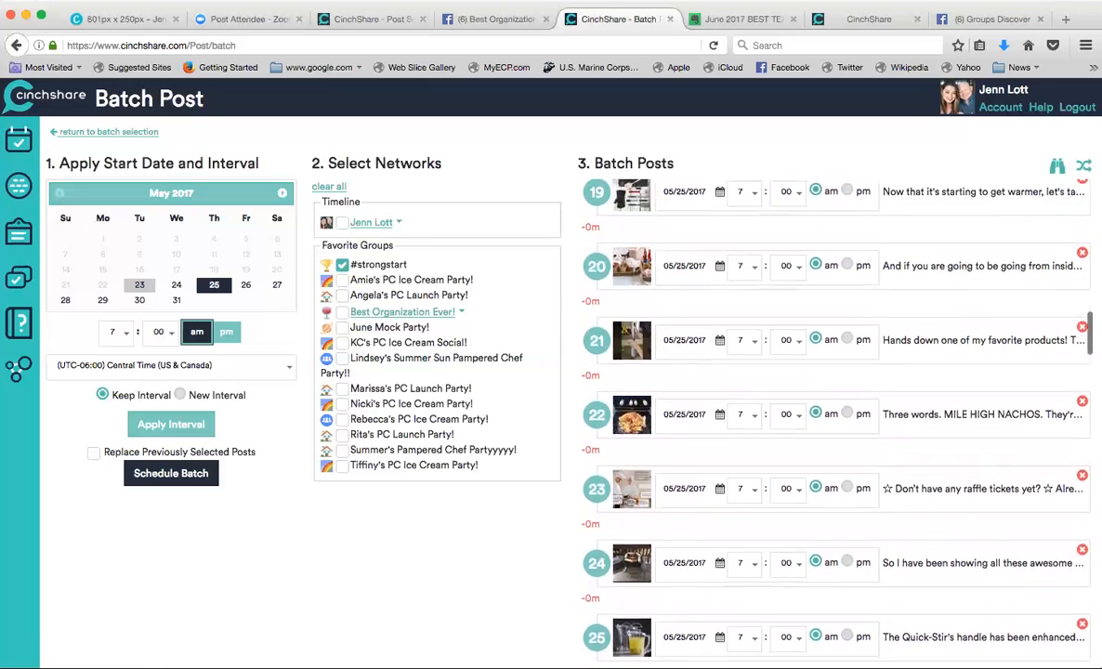
left_click(719, 641)
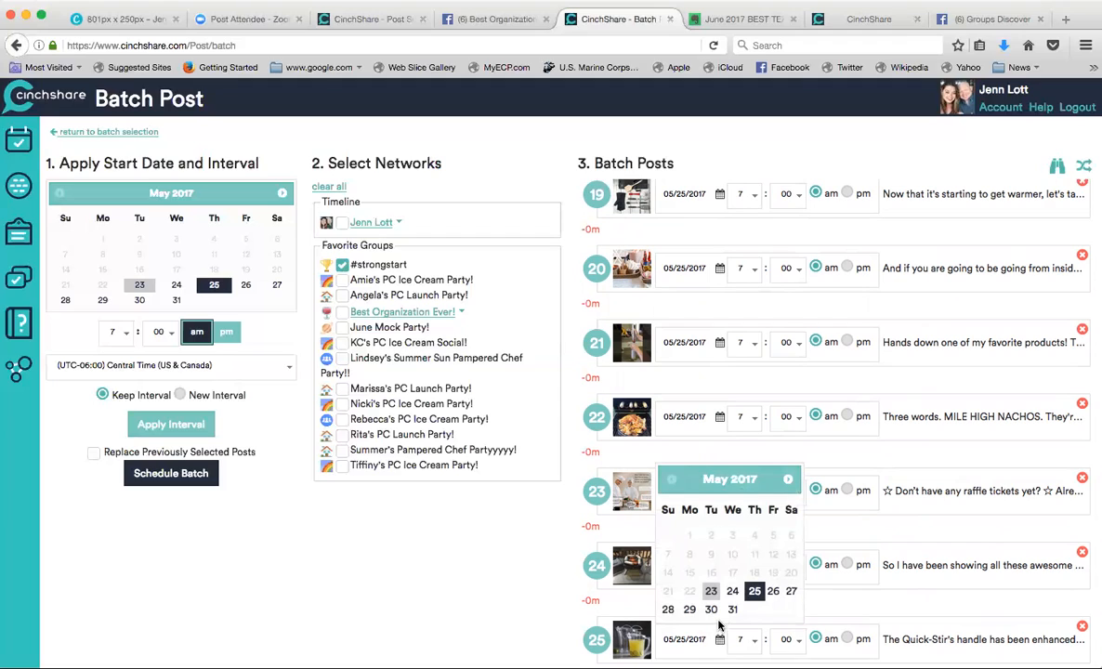
left_click(785, 597)
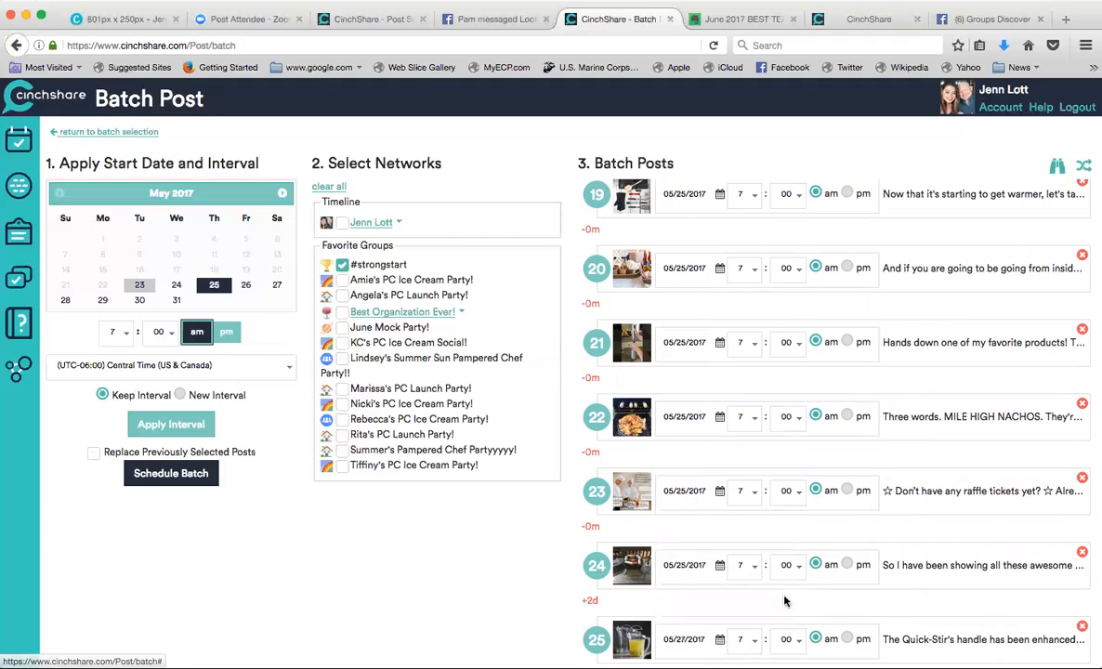
- Check the outline's day and time labels in the Evernote note, from Day 1 back up to the pre-posts, and return to the CinchShare batch
left_click(732, 21)
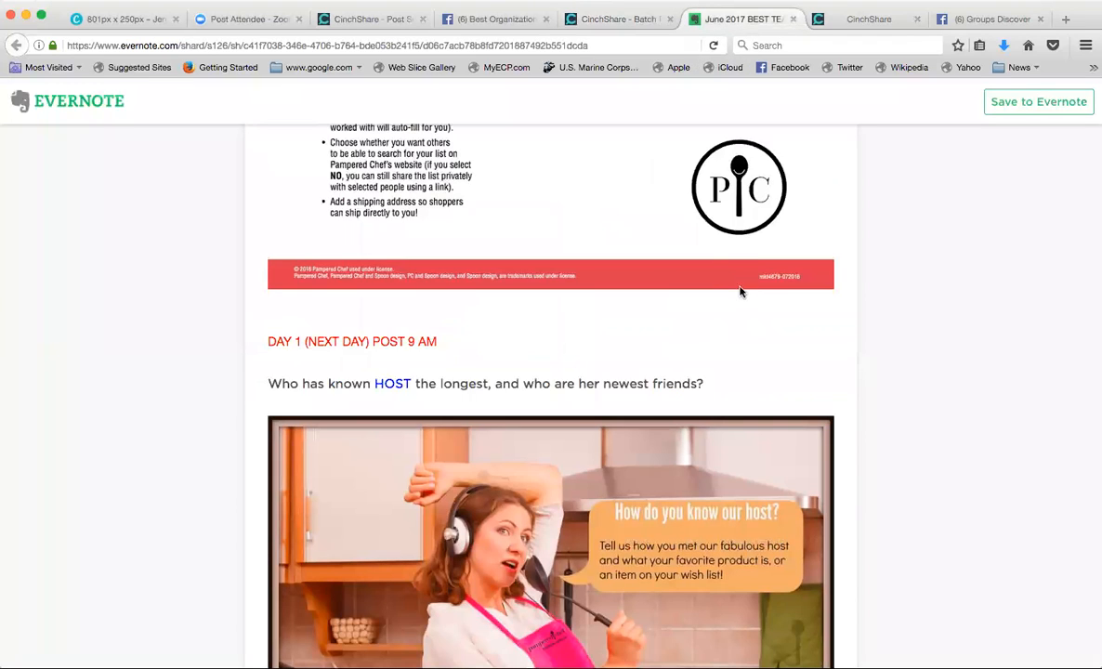
scroll(183, 388, "up", 5)
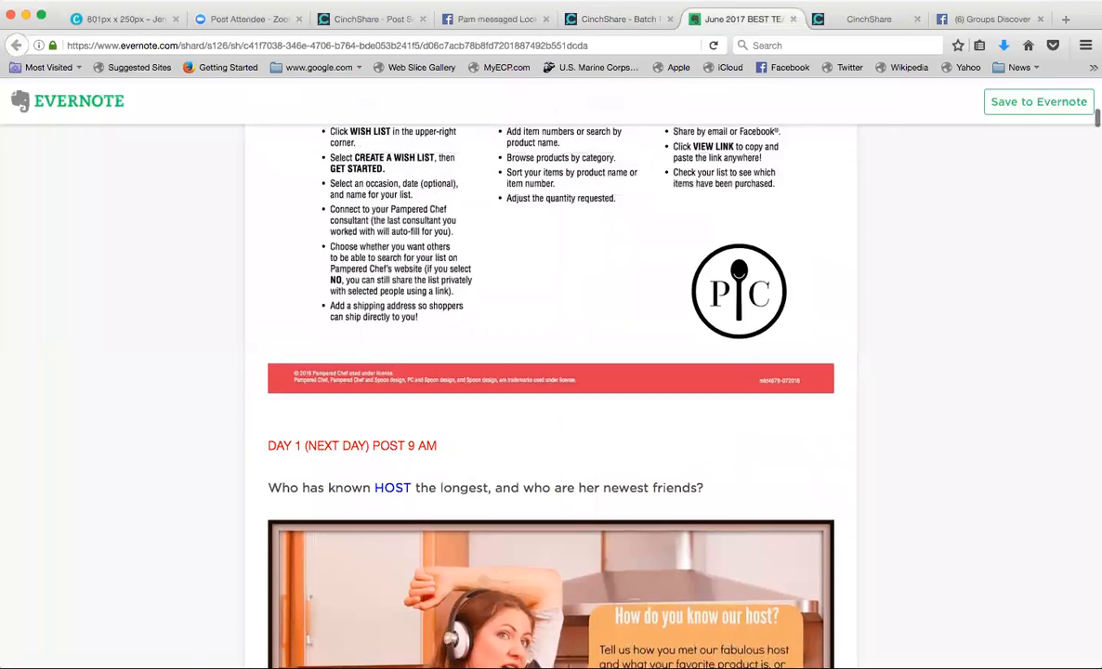
scroll(551, 390, "up", 10)
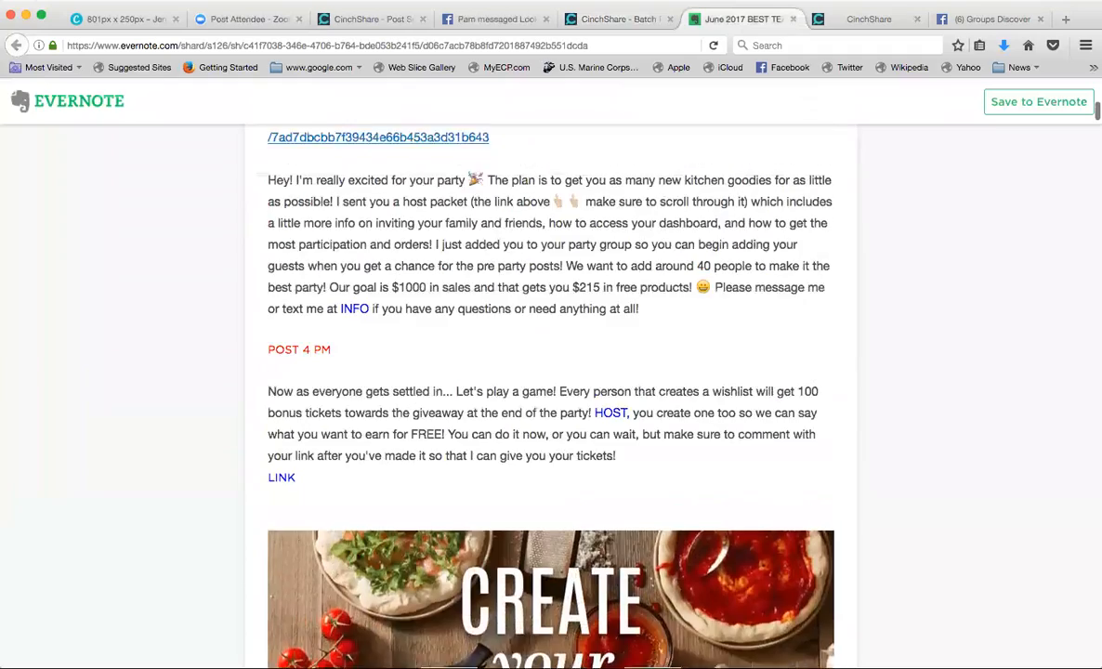
scroll(551, 390, "up", 10)
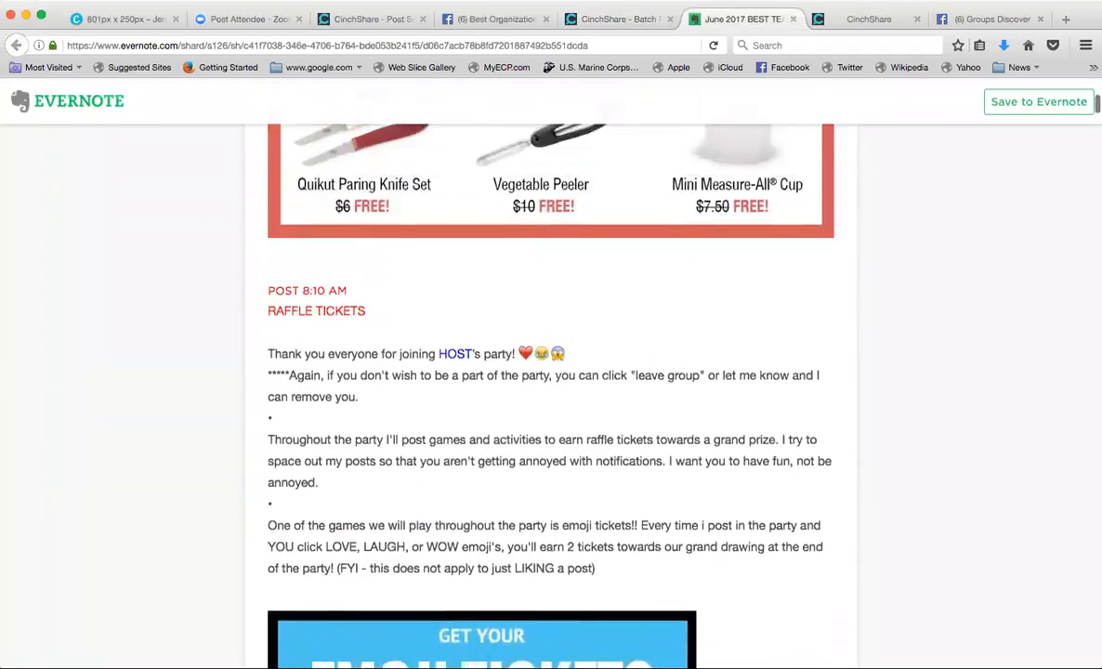
scroll(551, 390, "up", 10)
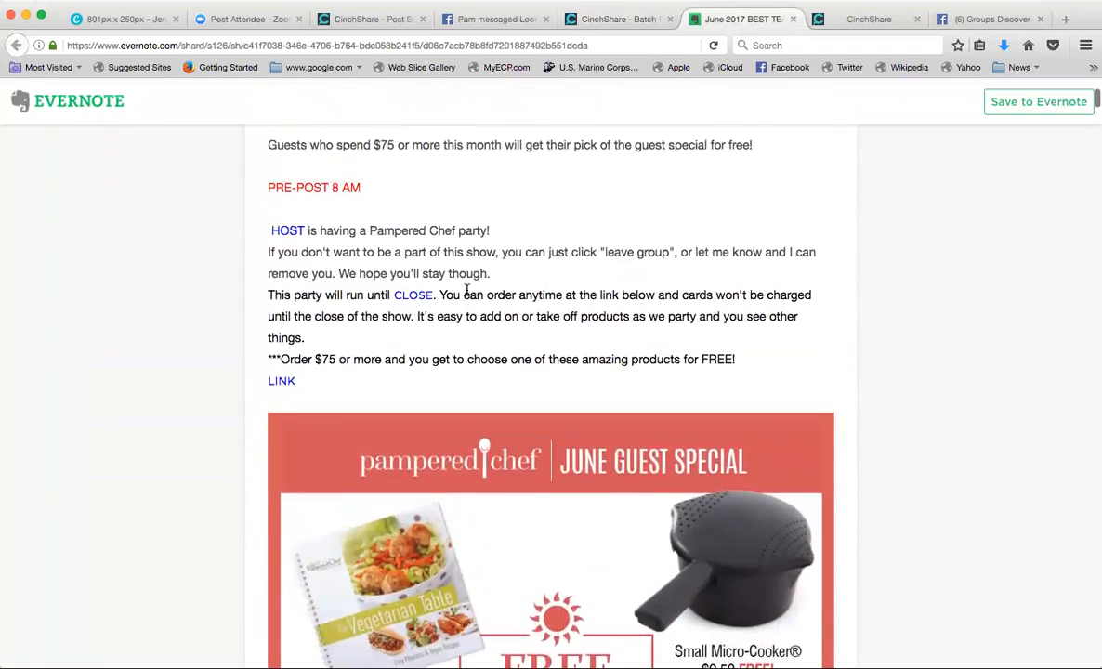
left_click(569, 19)
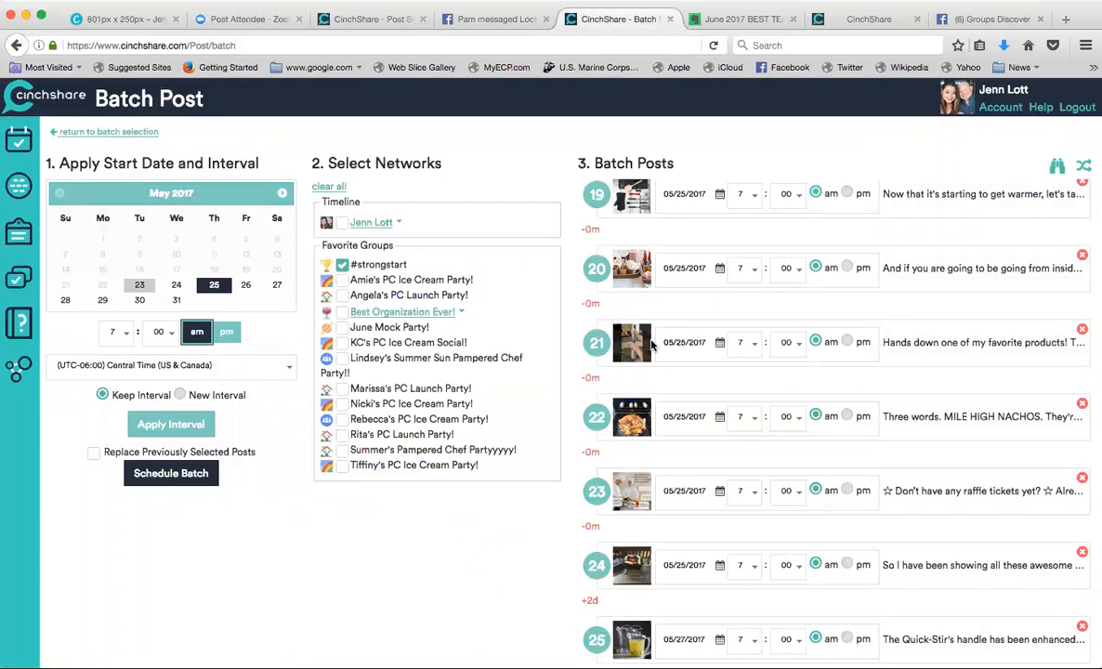
left_click(840, 15)
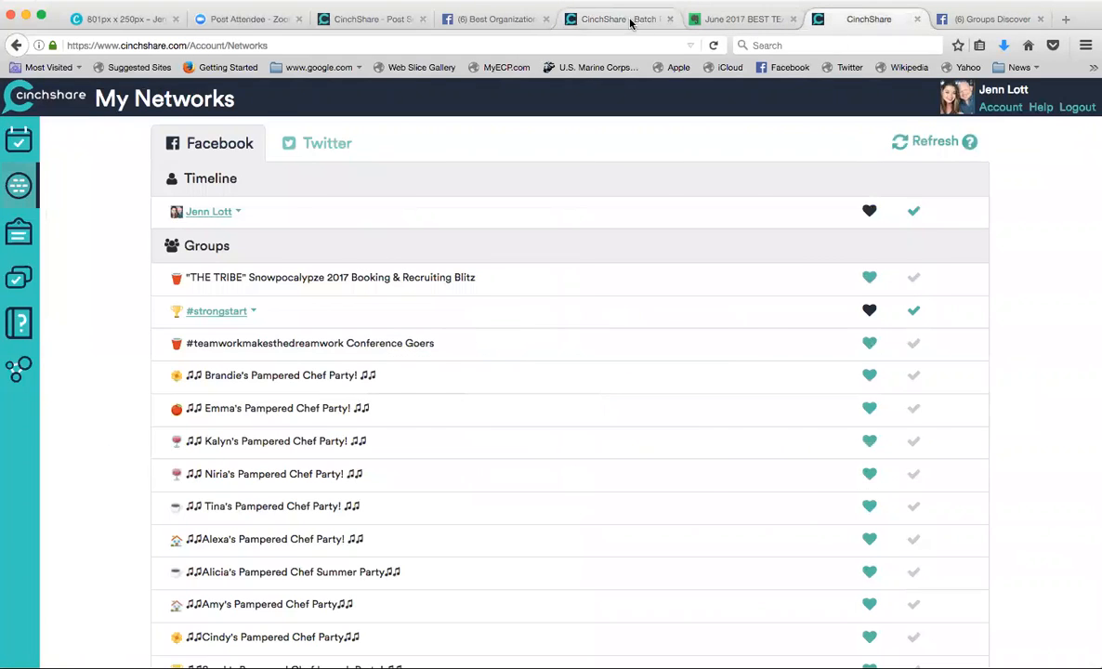
left_click(630, 18)
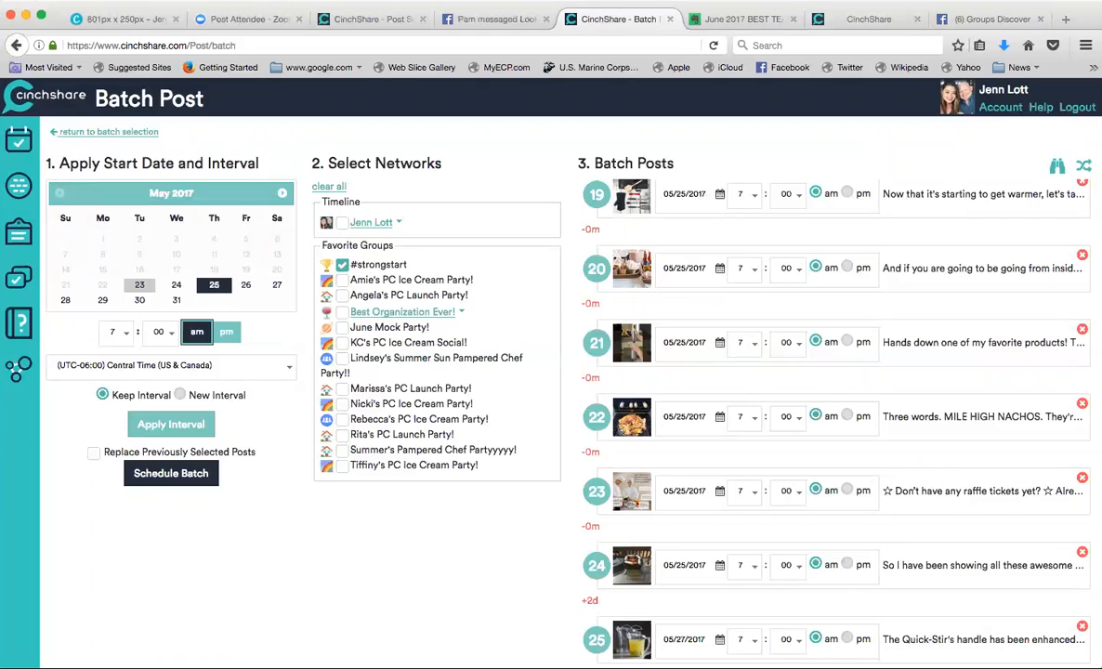
- Set the date of batch posts 24, 23 and 22 to May 27, 2017
left_click(718, 567)
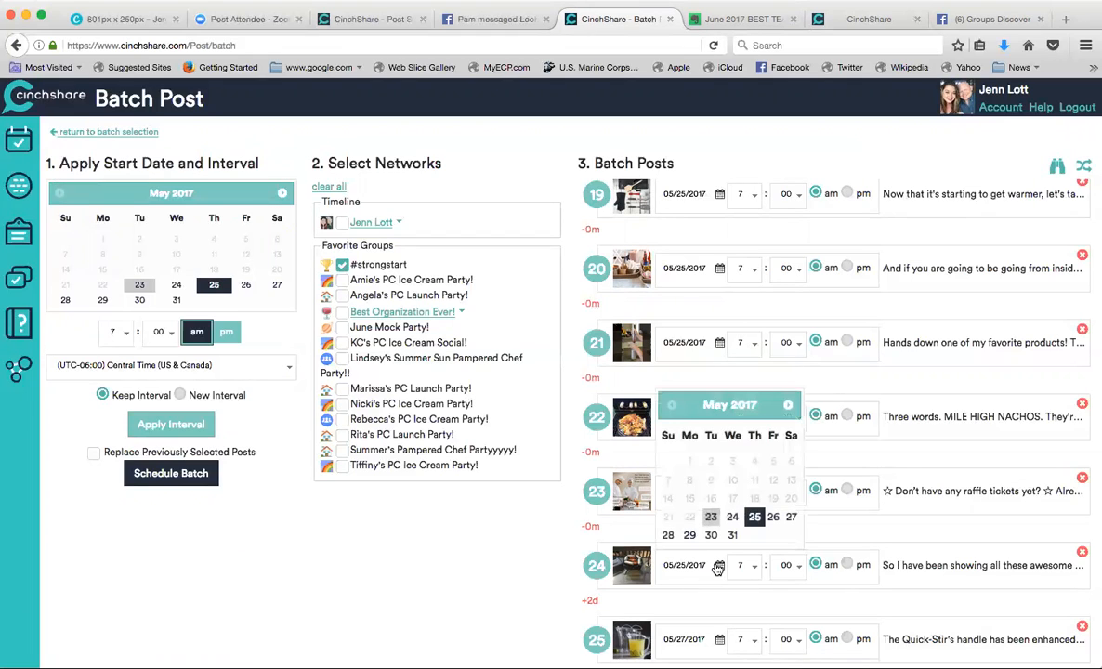
left_click(787, 519)
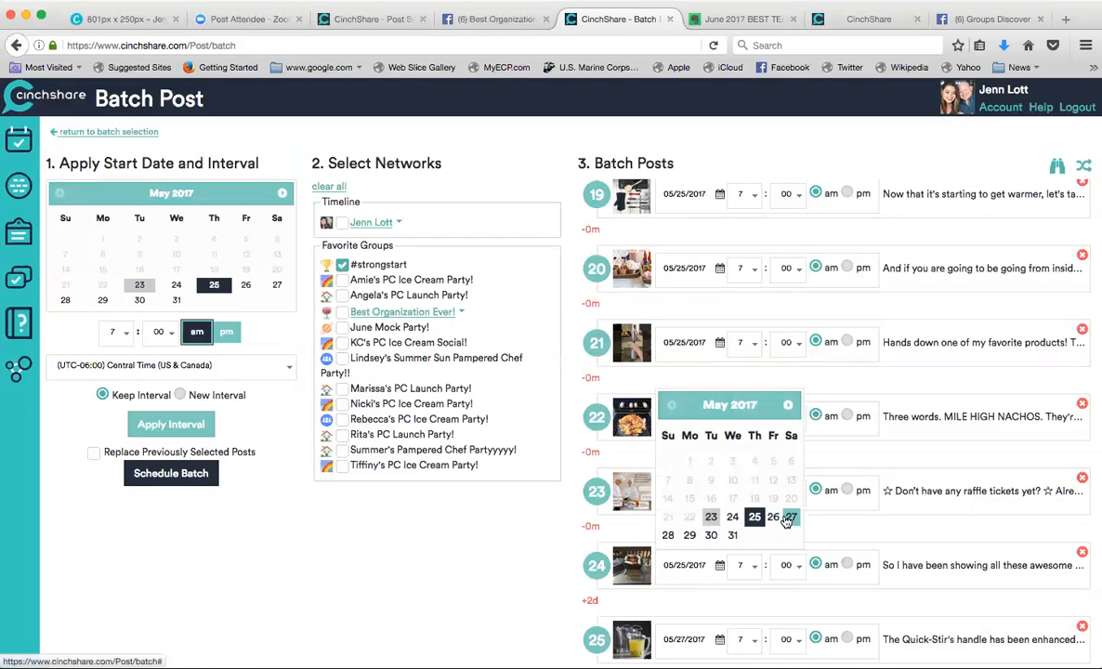
left_click(720, 494)
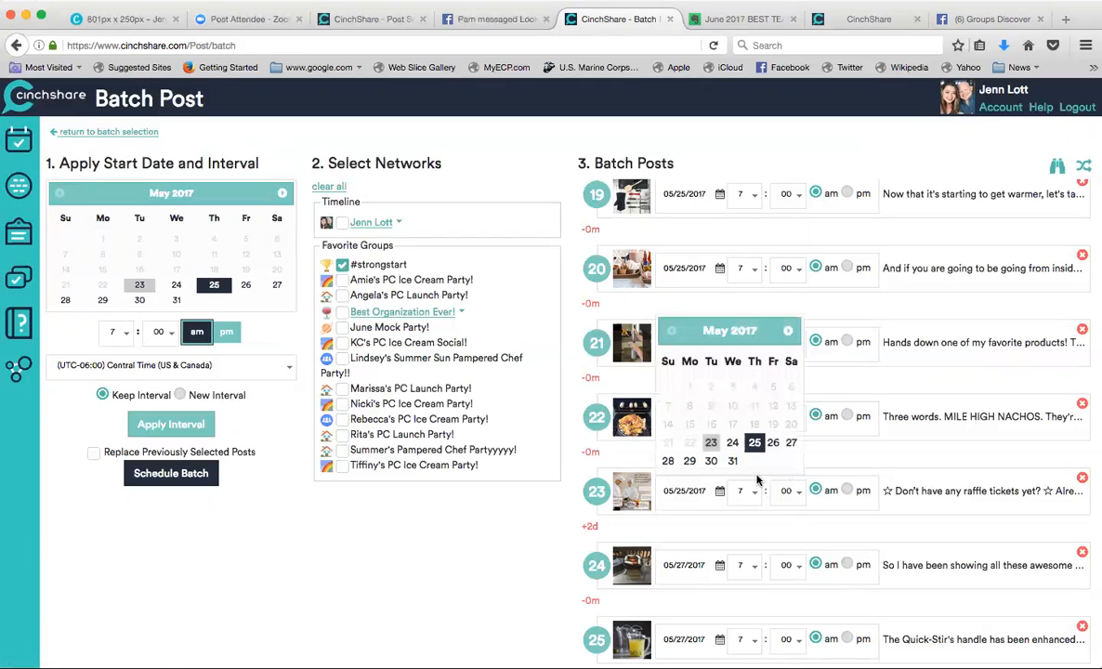
left_click(735, 414)
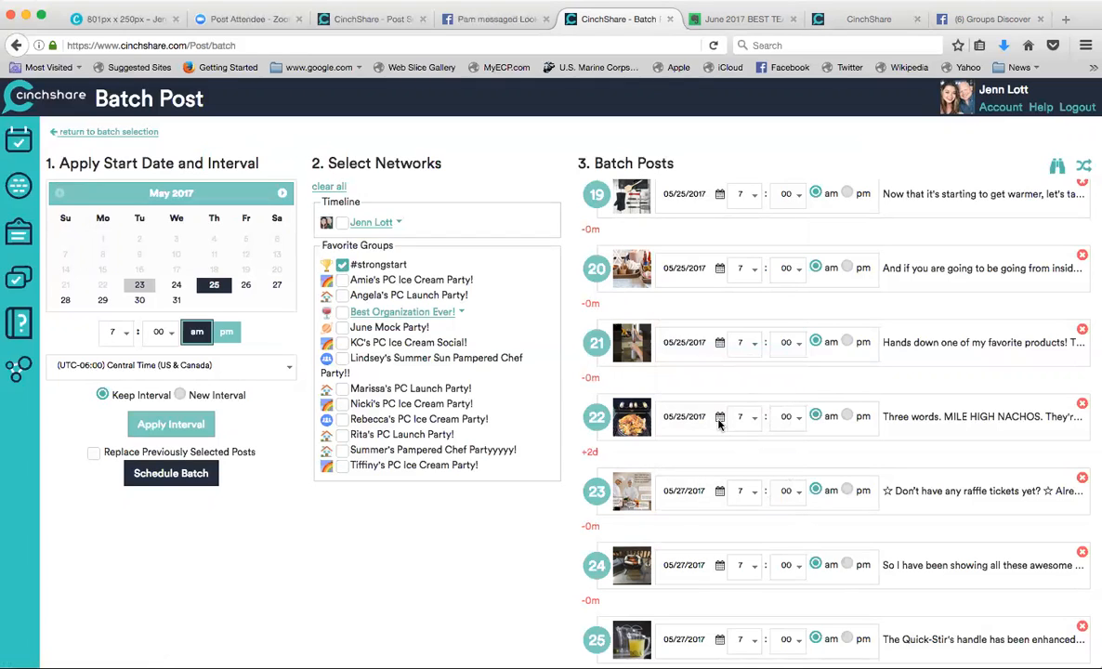
left_click(720, 420)
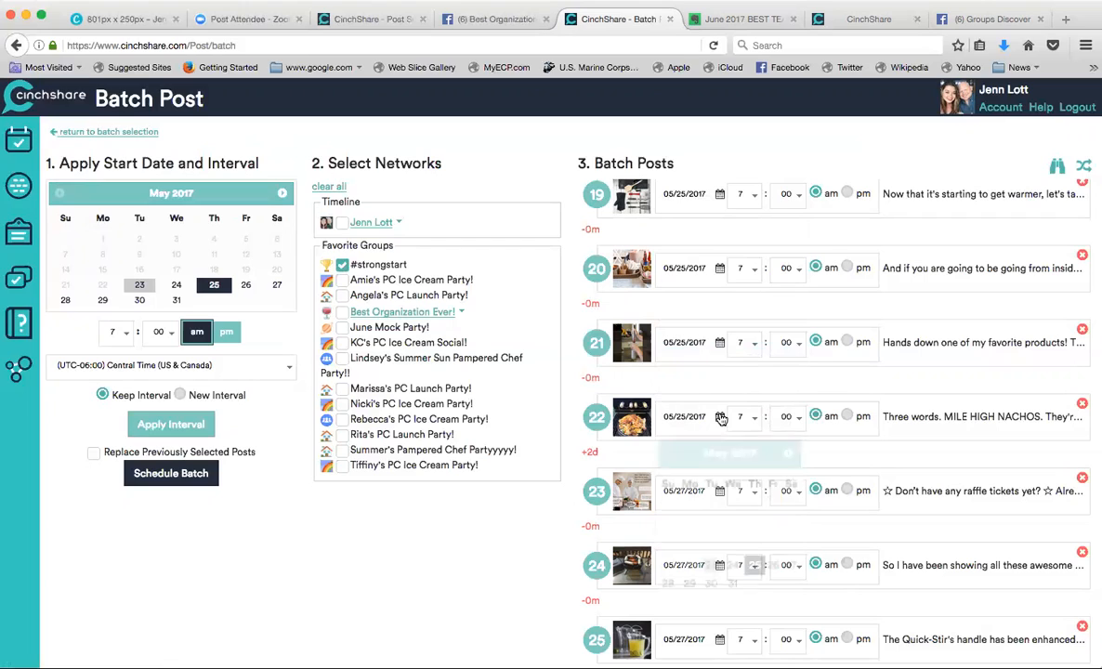
left_click(792, 565)
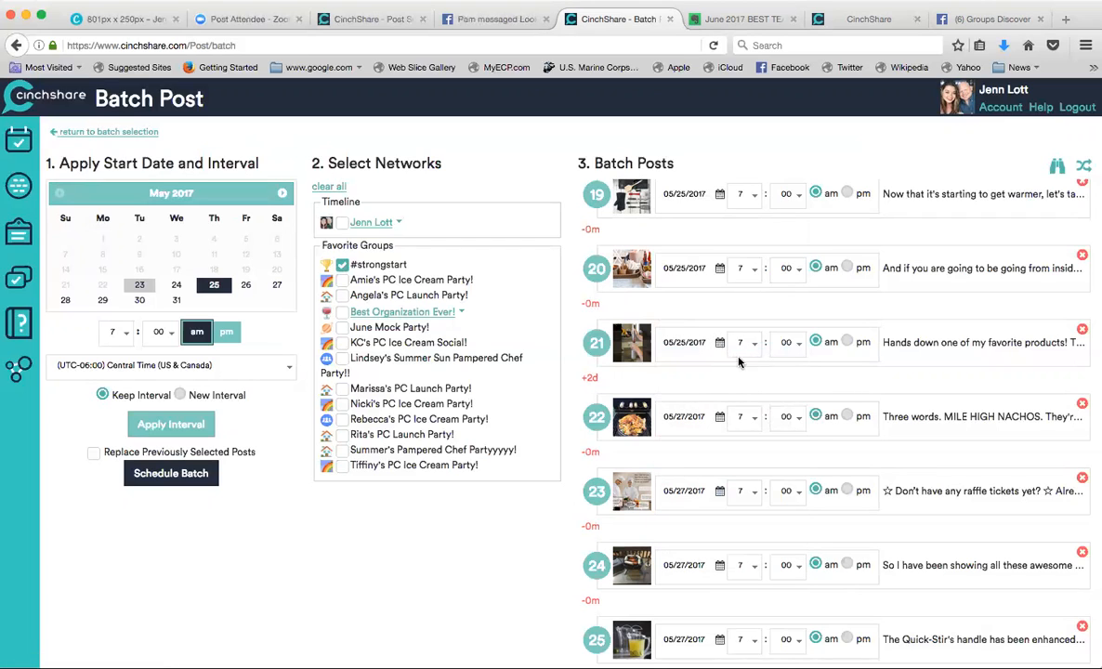
- Set the date of batch posts 21, 20 and 19 to May 27, 2017
left_click(719, 342)
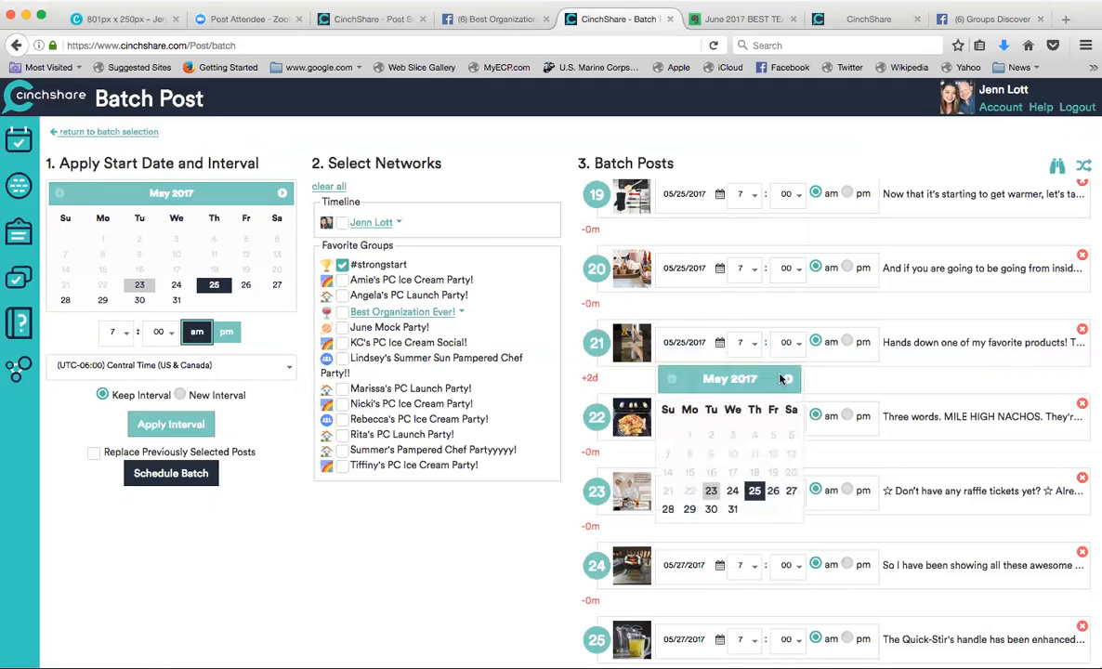
left_click(792, 491)
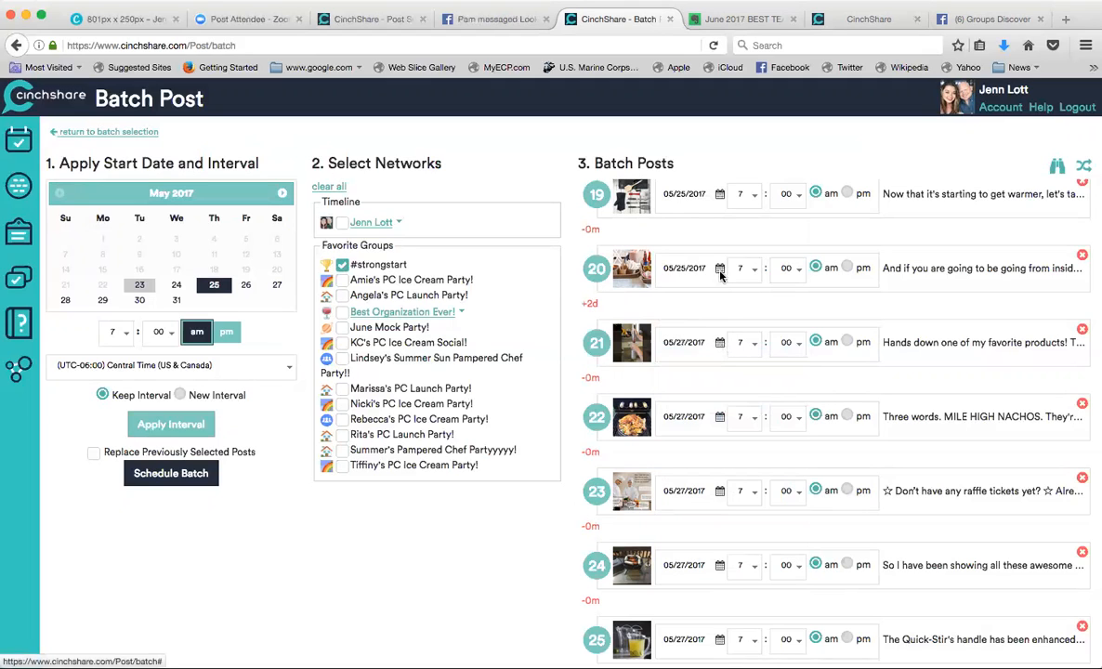
left_click(719, 269)
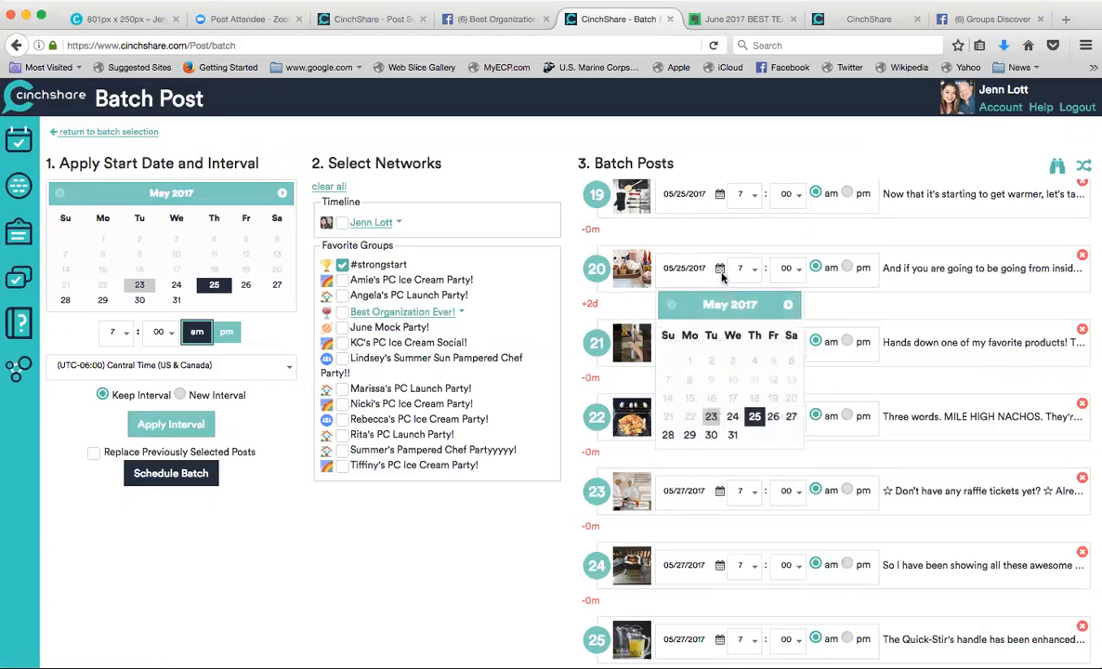
left_click(791, 416)
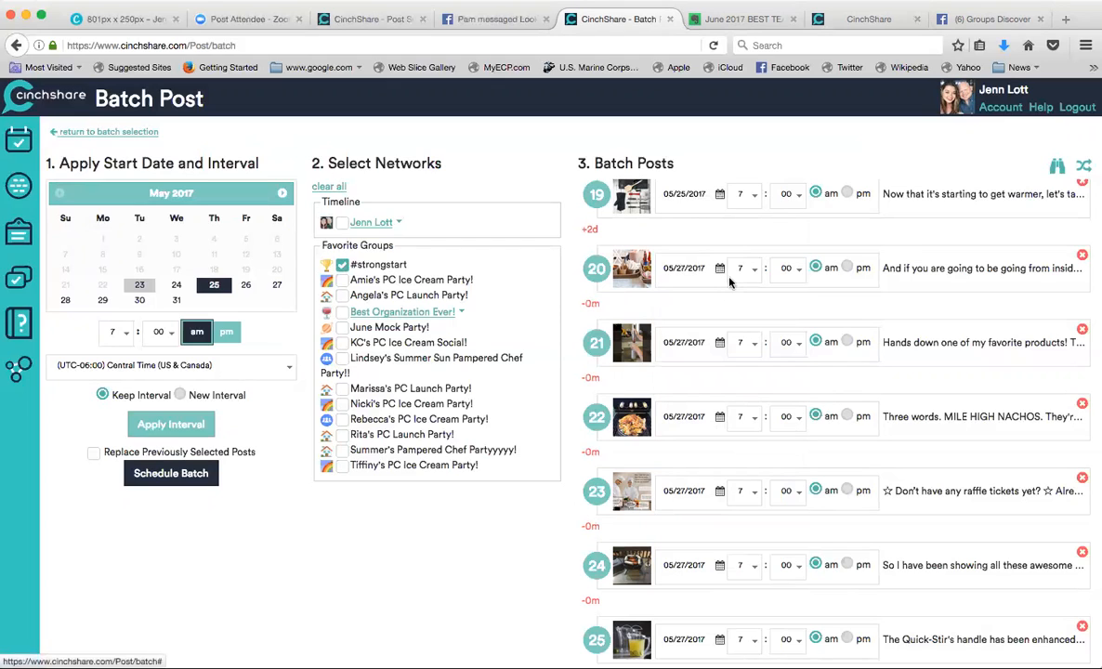
left_click(719, 195)
left_click(790, 345)
- Set the time of batch post 25 to 7:04 pm and batch post 24 to 7:03 pm
left_click(746, 641)
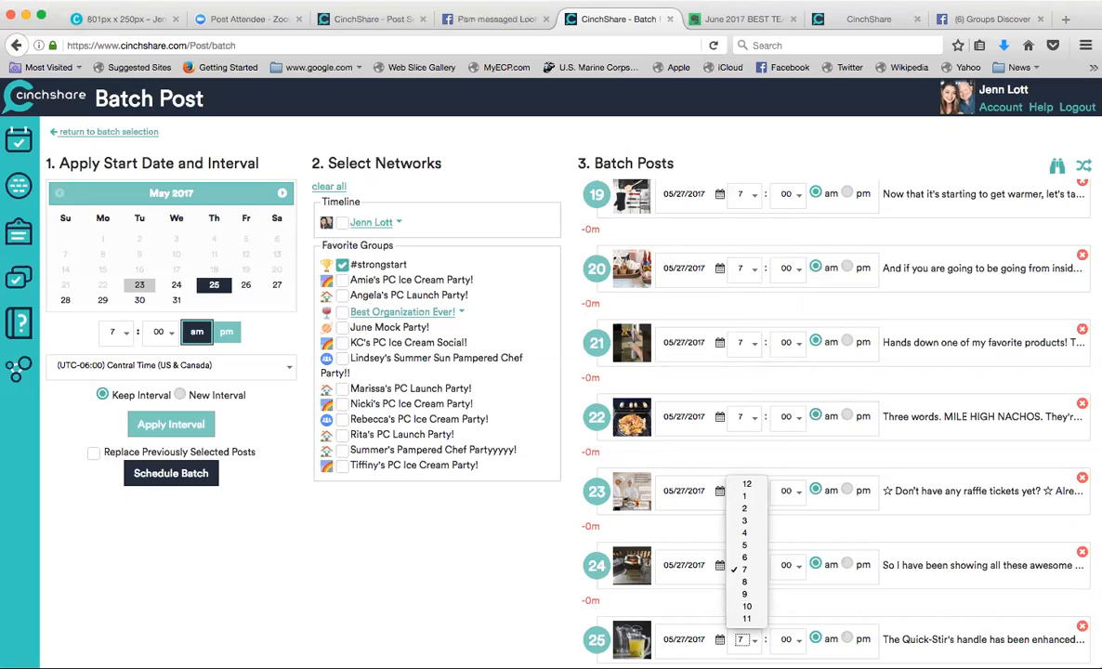
left_click(790, 641)
left_click(791, 641)
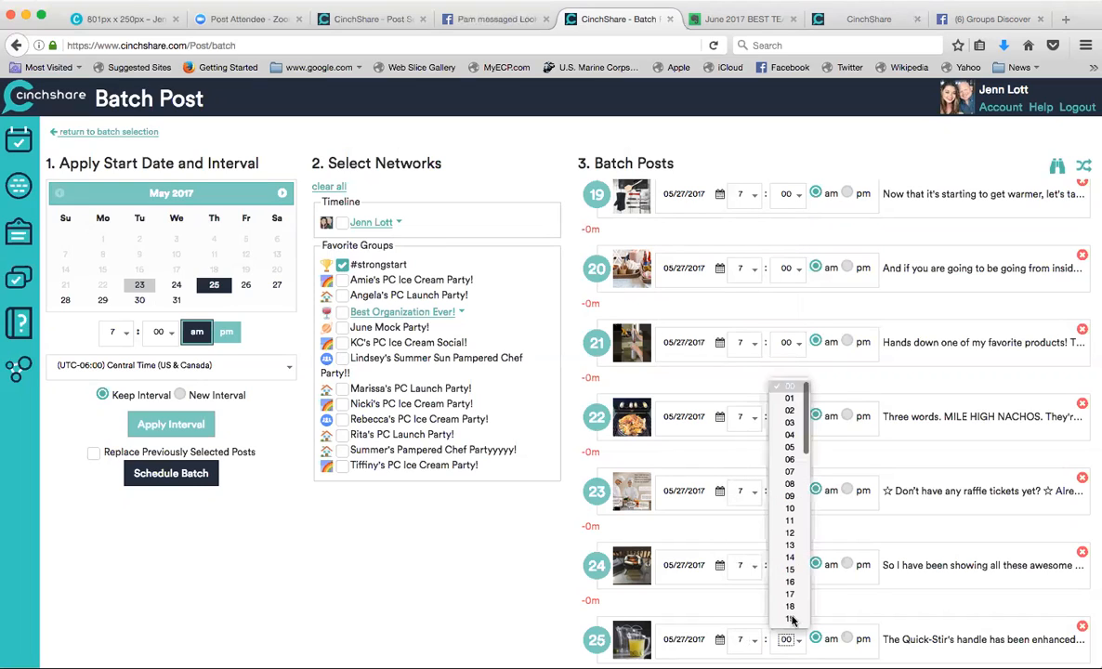
left_click(789, 434)
left_click(846, 639)
left_click(790, 567)
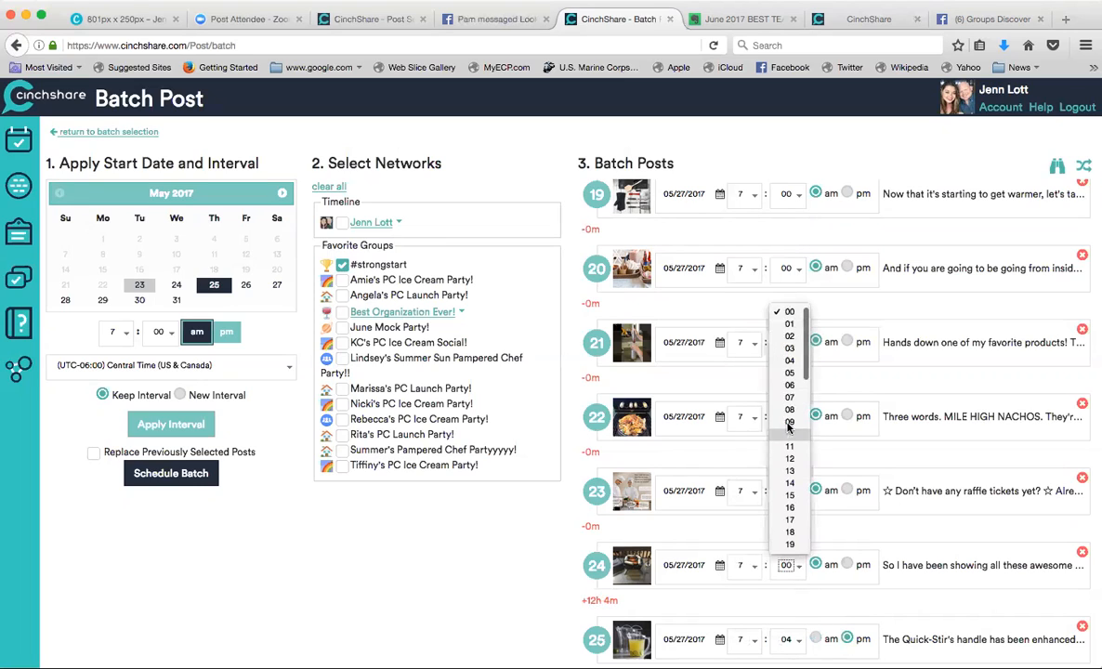
left_click(789, 351)
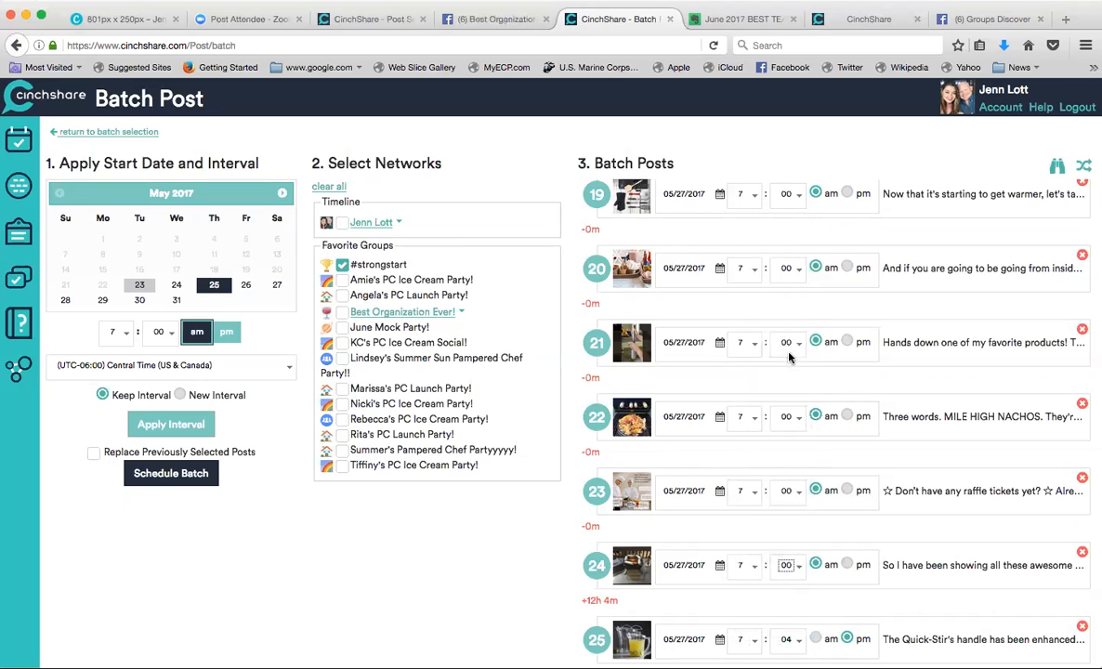
left_click(846, 564)
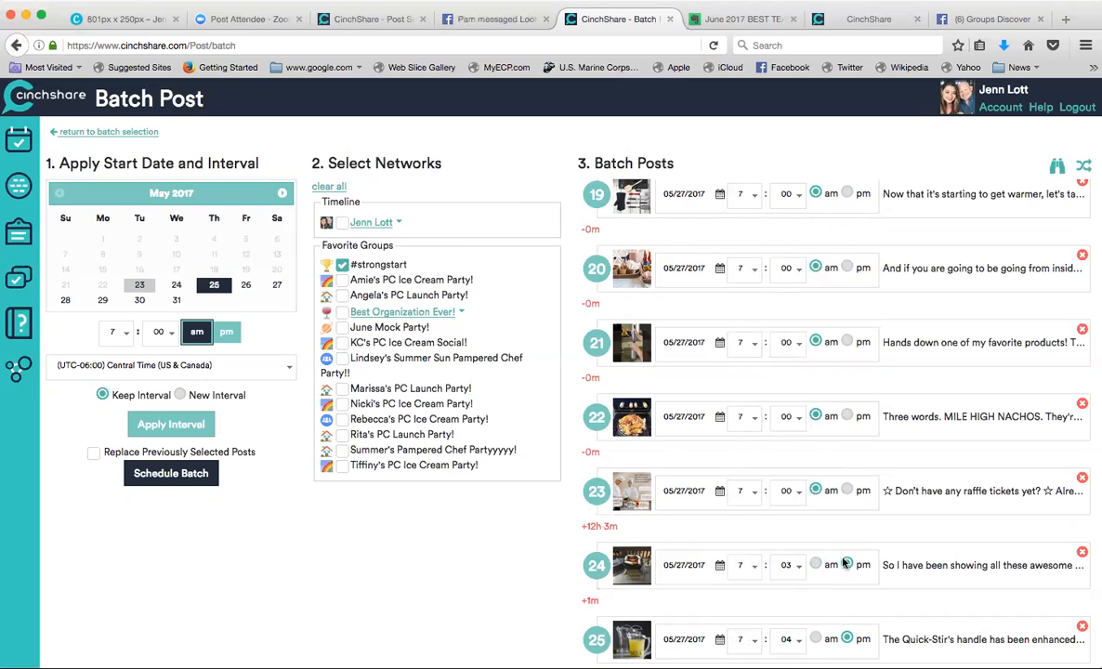
- Set the time of batch post 23 to 7:02 pm and batch post 22 to 7:01 pm
left_click(796, 495)
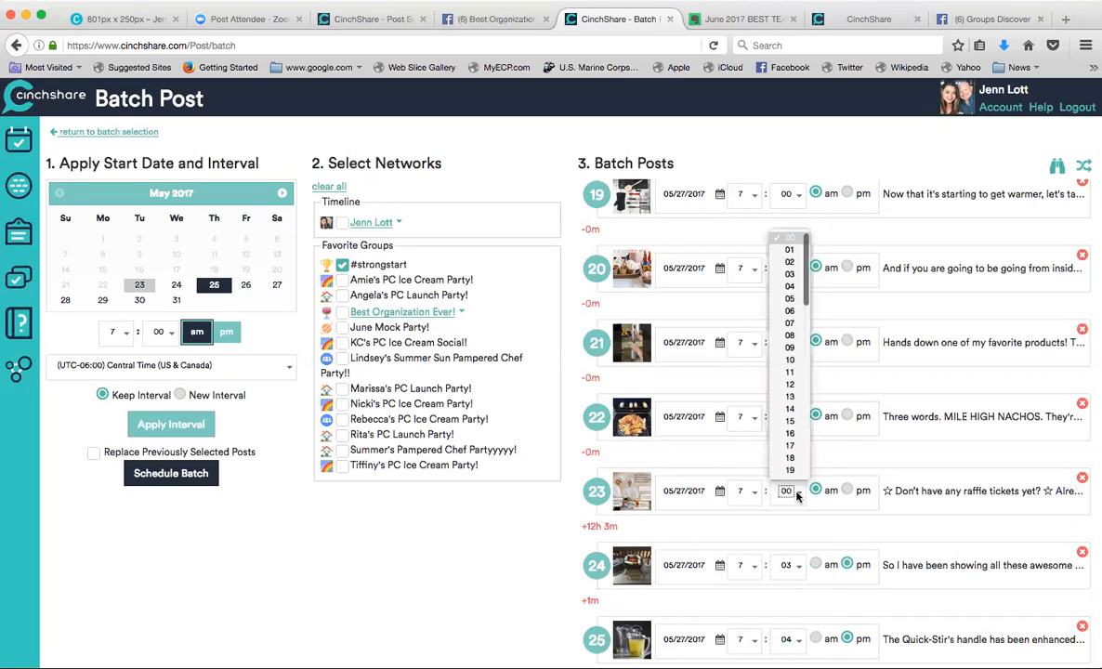
left_click(782, 267)
left_click(846, 491)
left_click(787, 417)
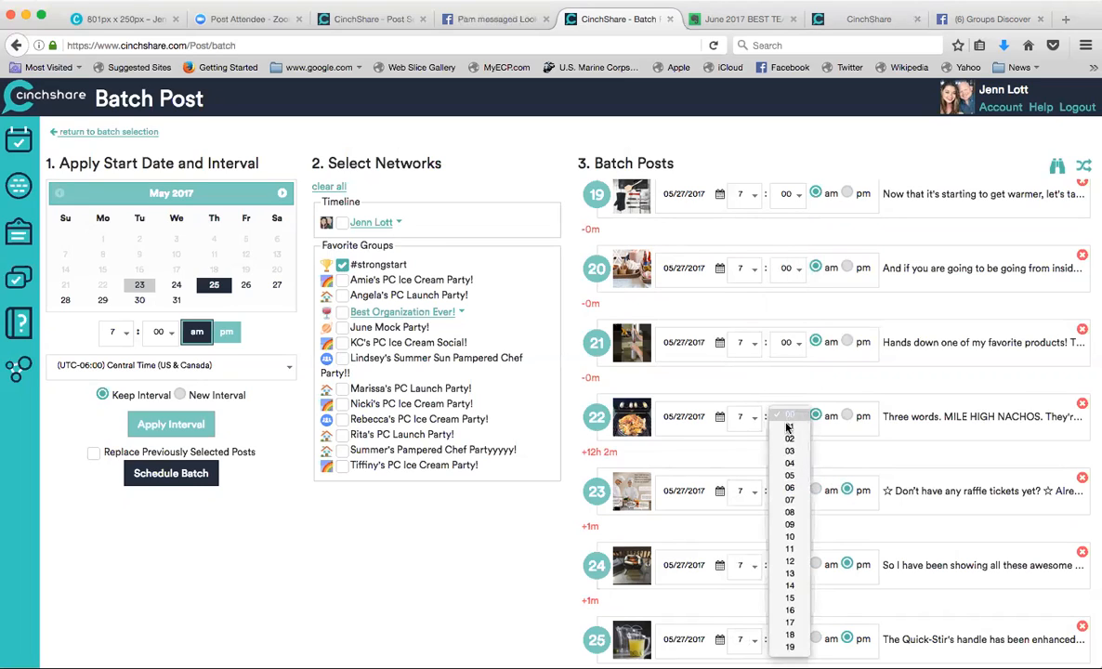
left_click(789, 427)
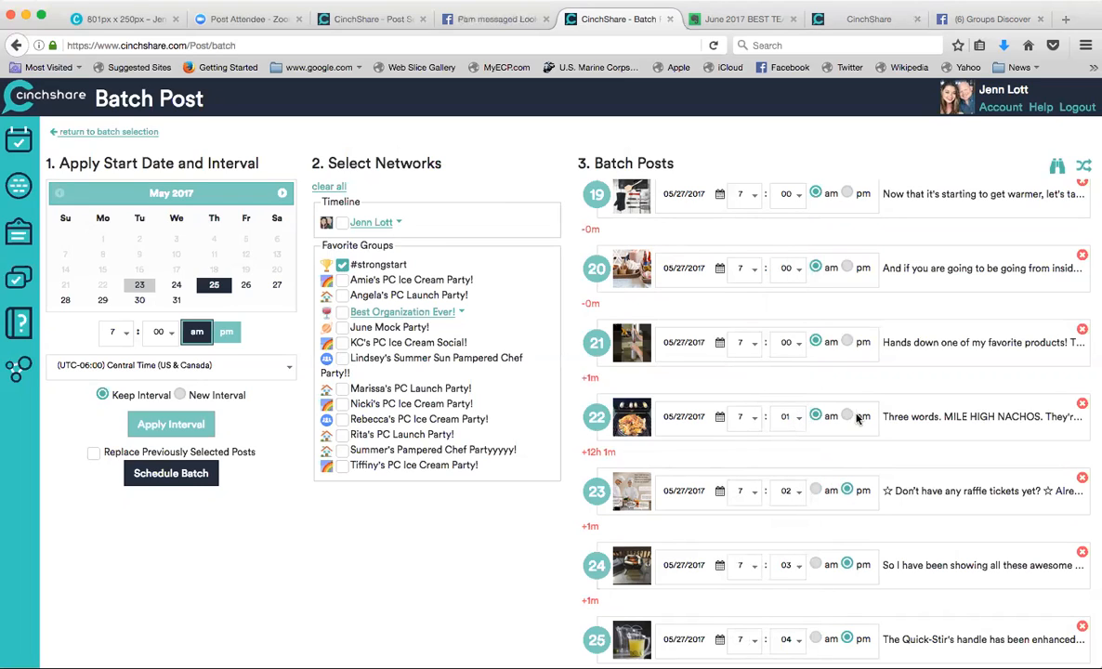
left_click(847, 416)
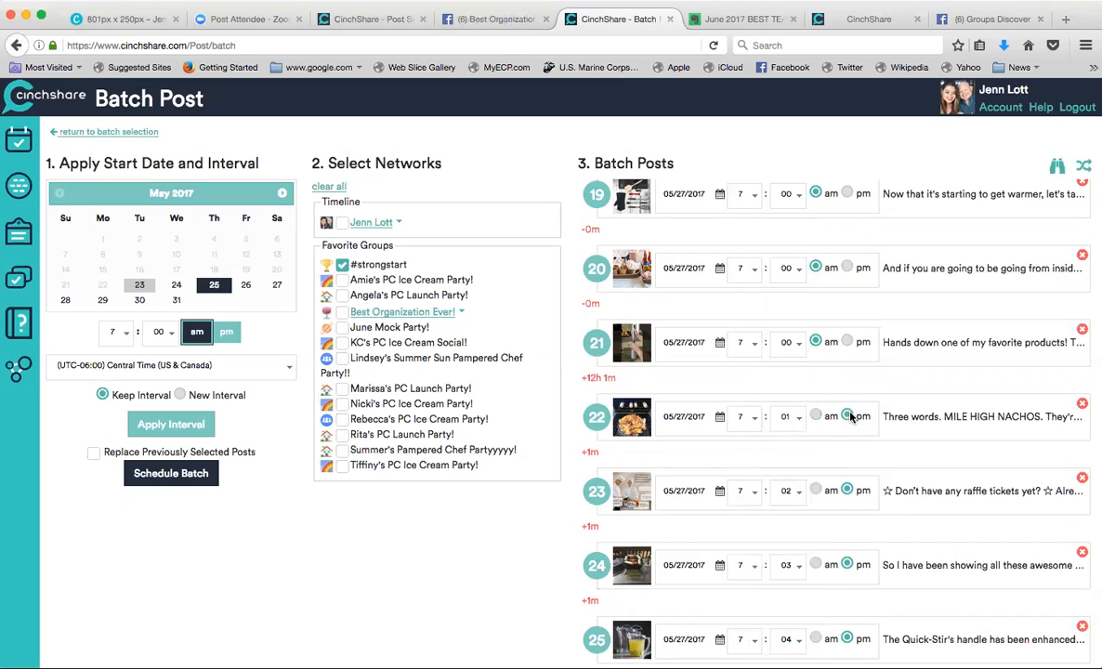
- Set the minutes of batch post 21 to 04, batch post 20 to 03 and batch post 19 to 02
left_click(789, 343)
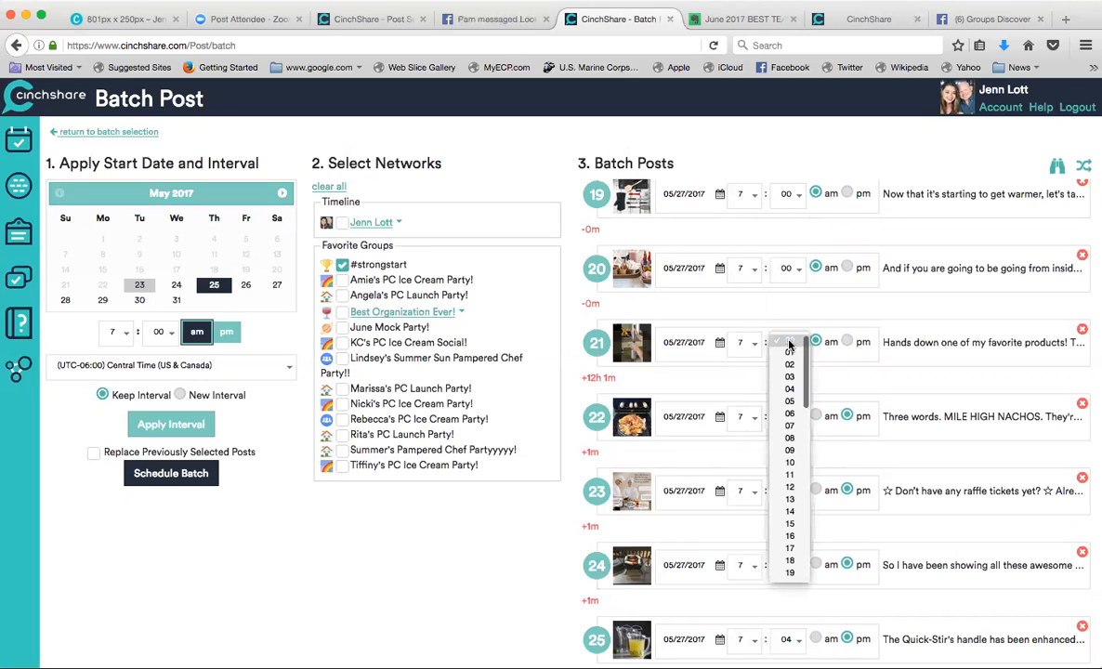
left_click(789, 389)
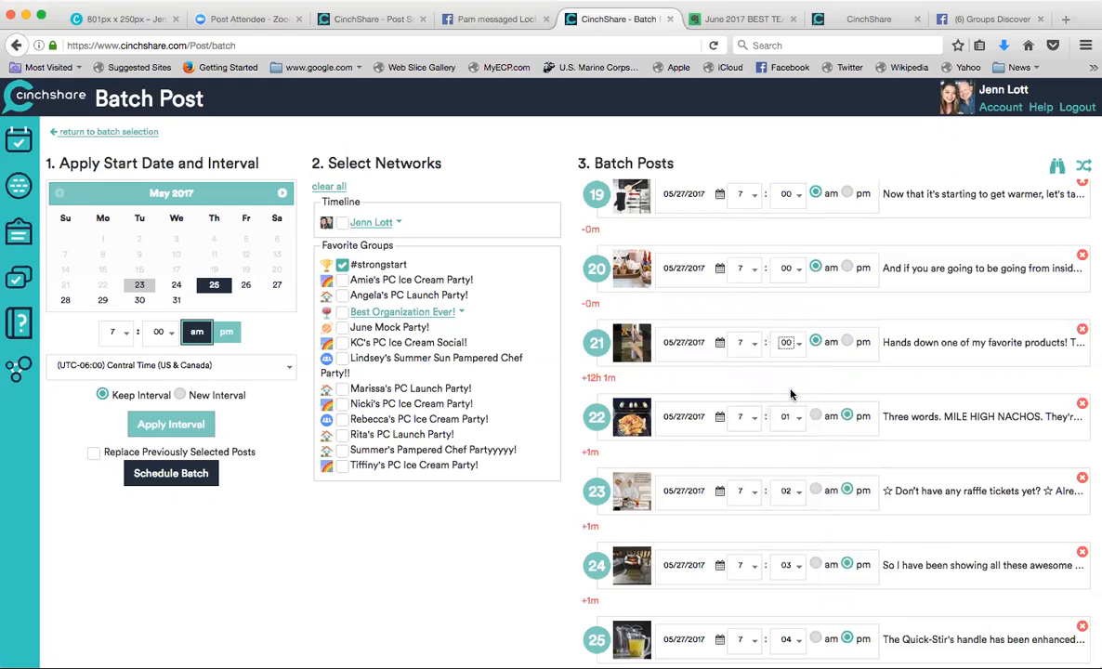
left_click(786, 270)
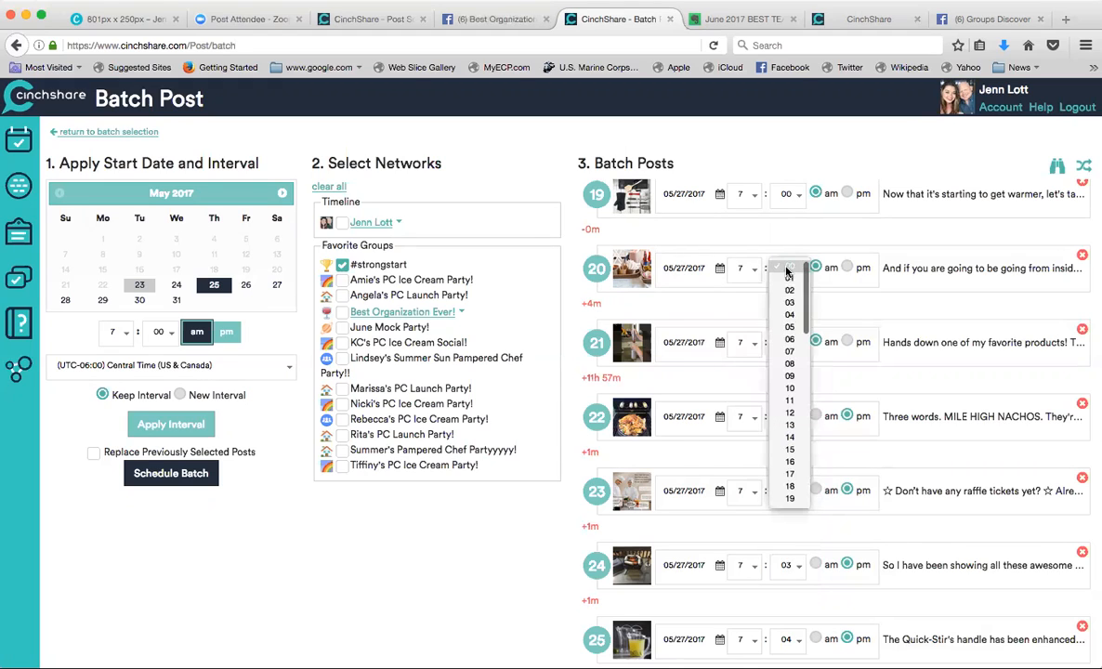
left_click(789, 304)
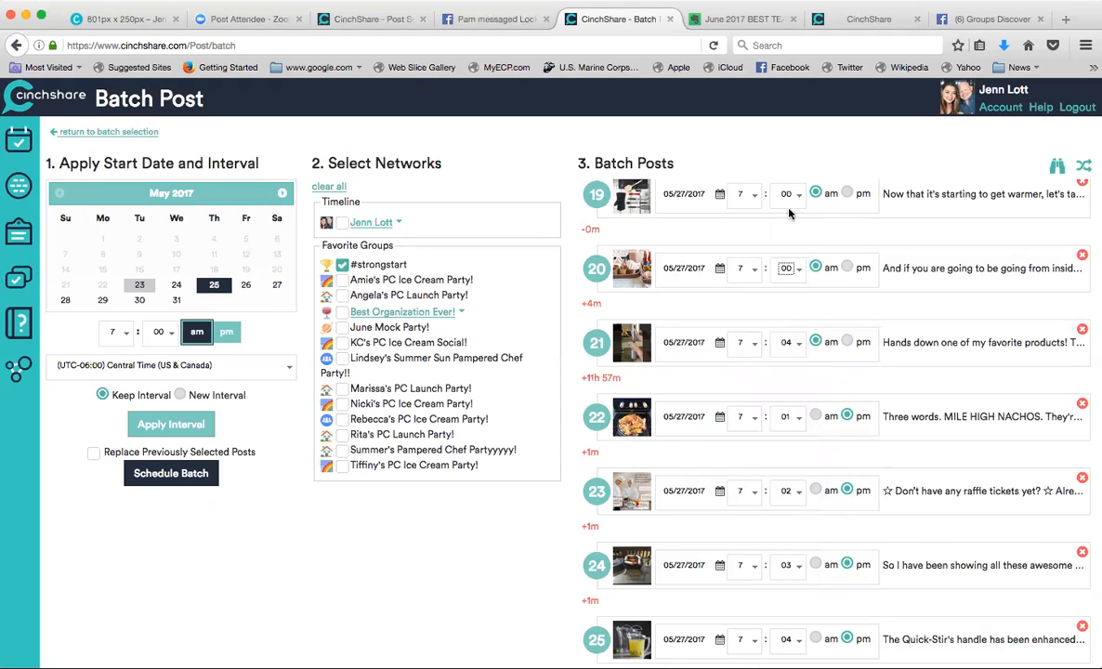
left_click(787, 195)
left_click(789, 215)
- Set batch post 18 to May 27, 2017 at 7:01 am
scroll(787, 229, "up", 1)
scroll(833, 409, "up", 5)
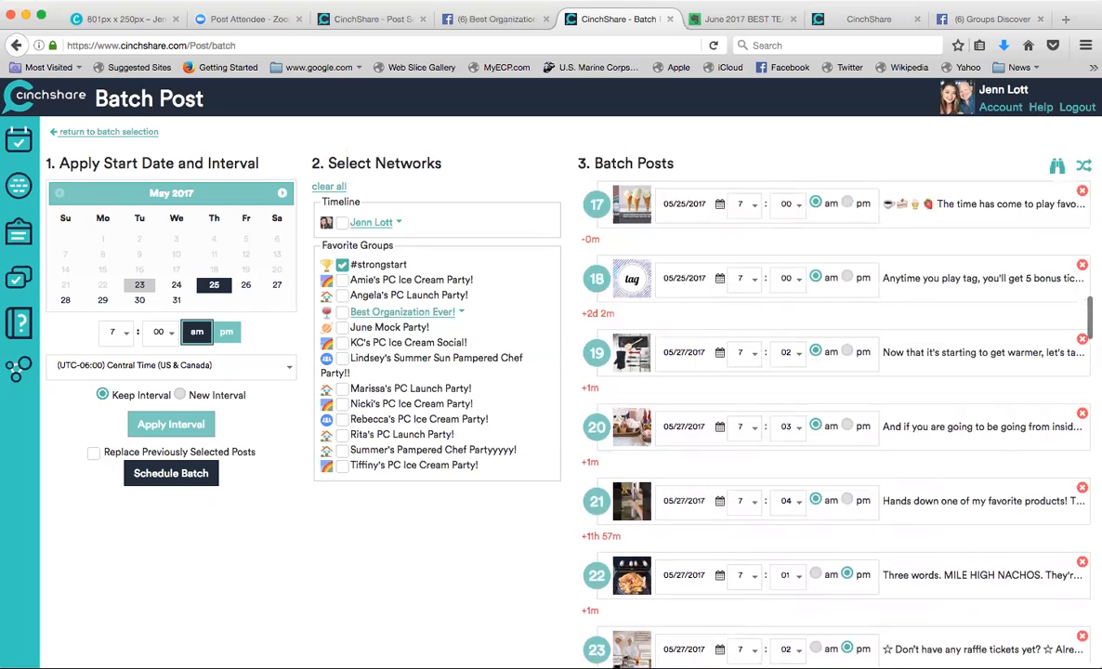
scroll(736, 307, "up", 3)
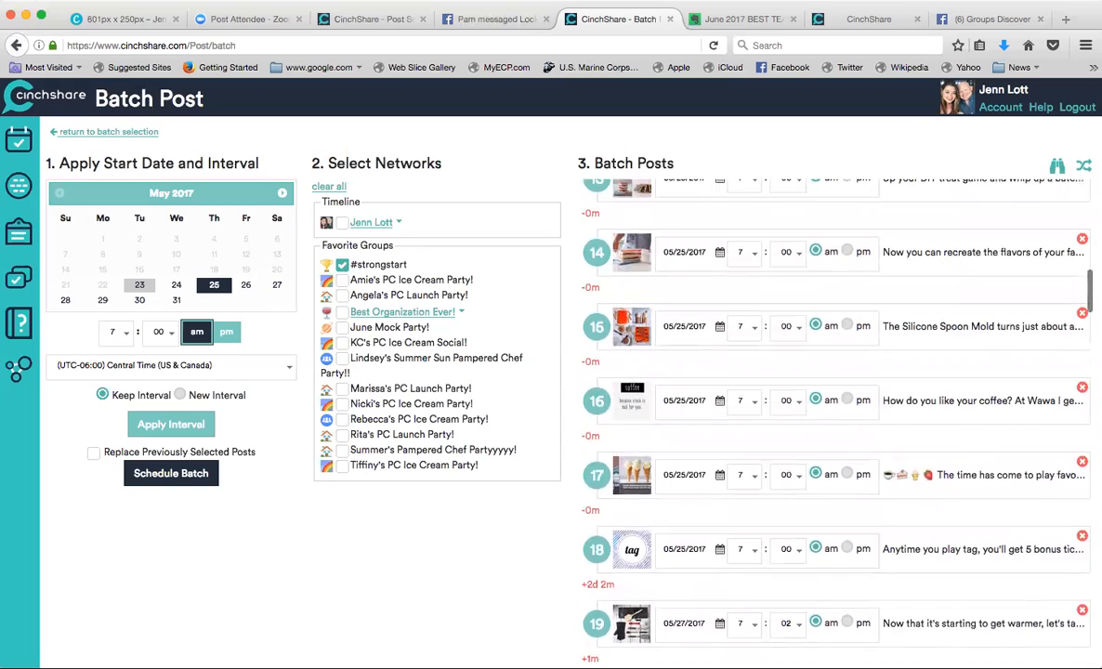
left_click(783, 573)
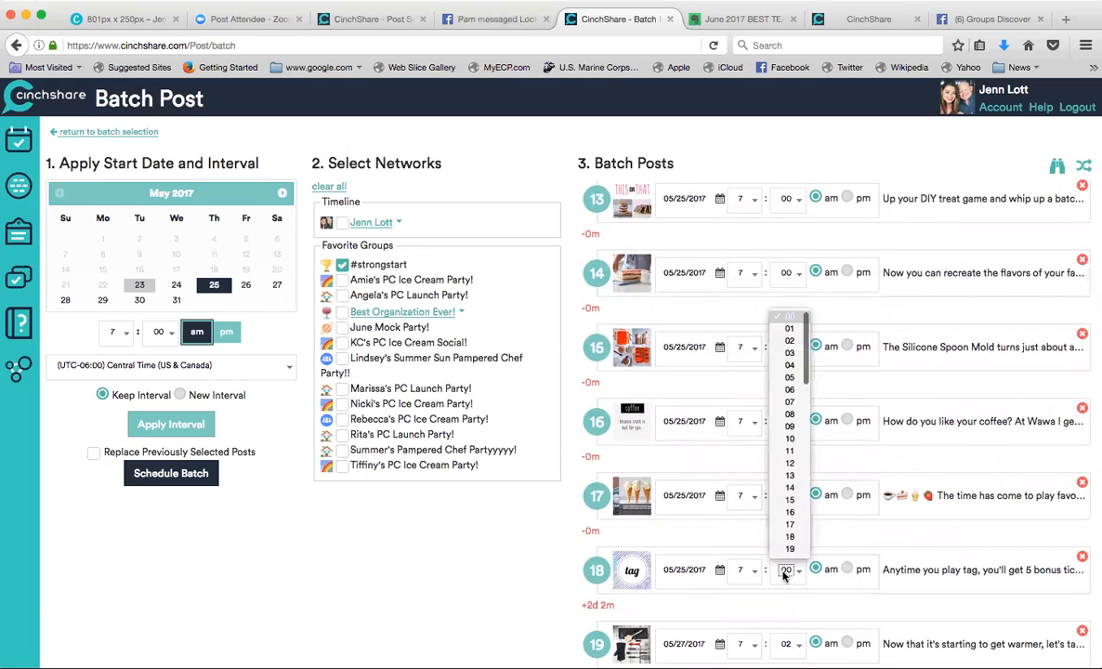
left_click(720, 573)
left_click(720, 571)
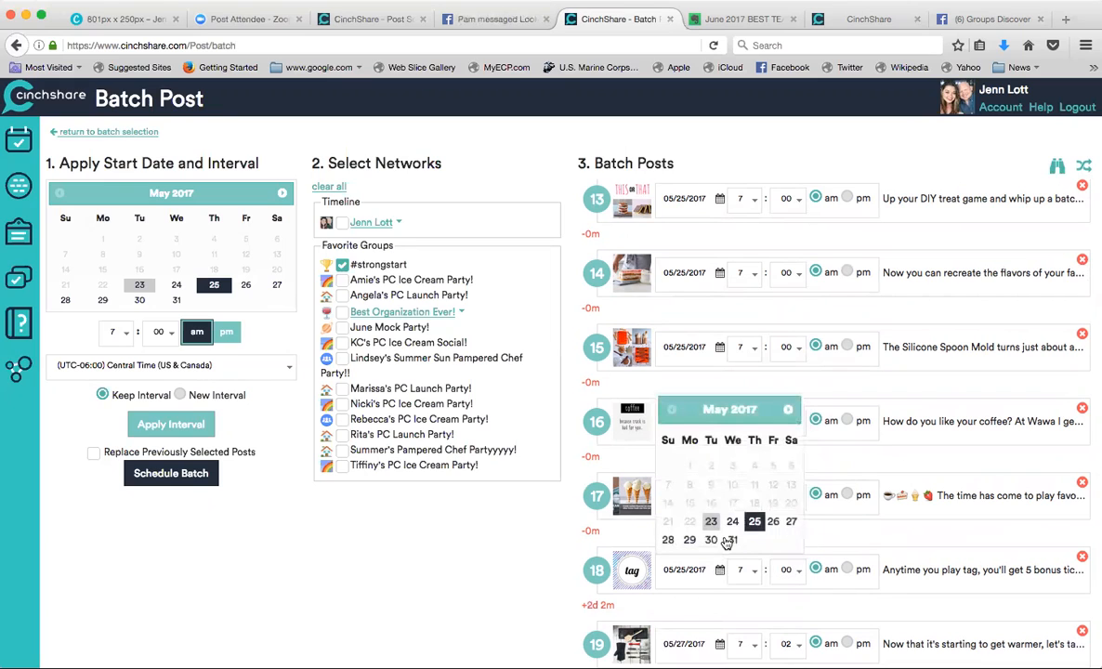
left_click(790, 525)
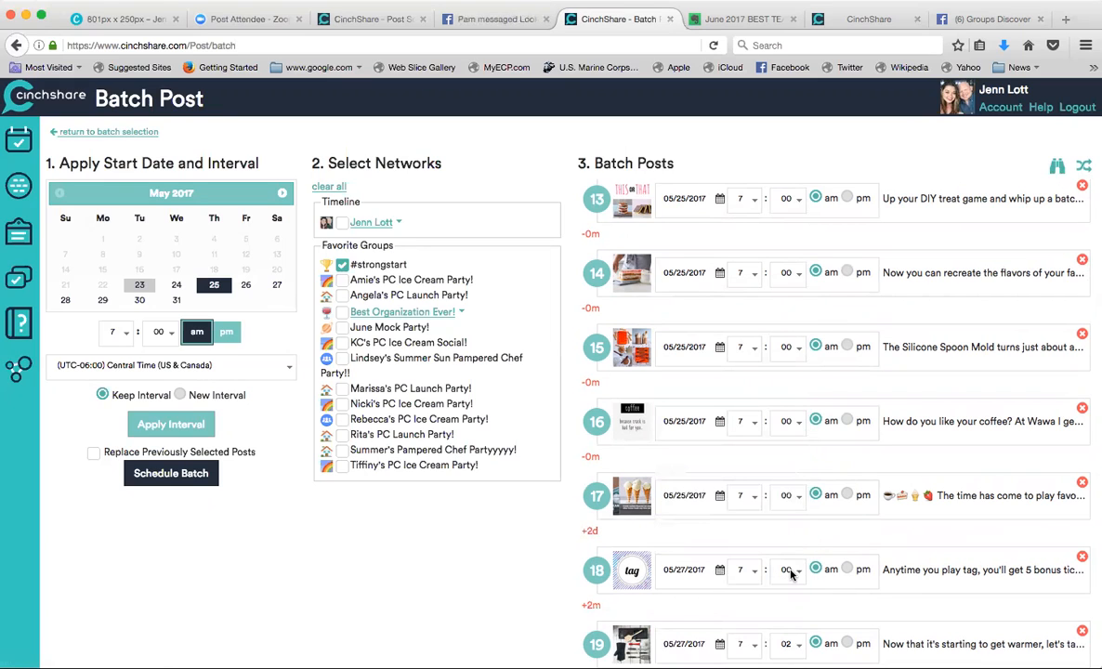
left_click(785, 569)
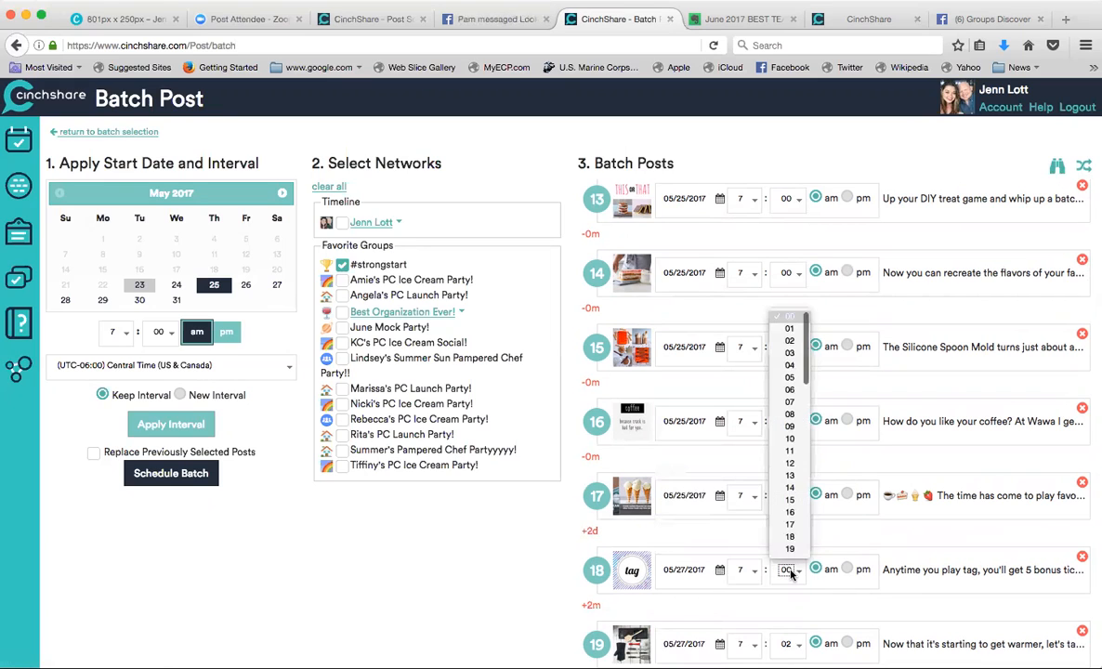
left_click(789, 328)
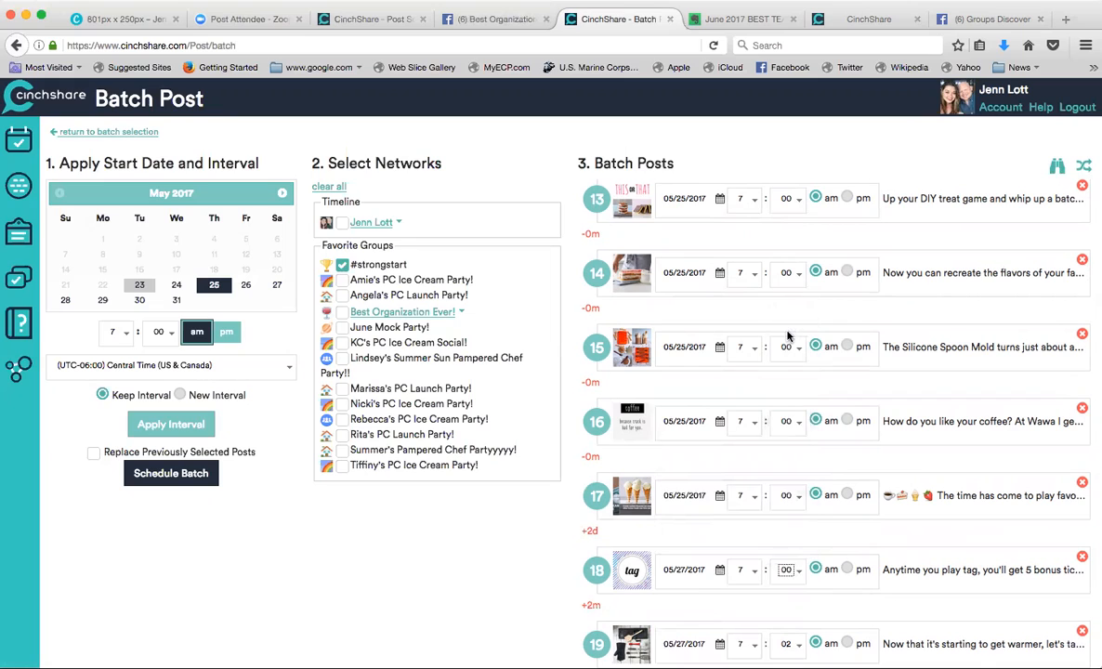
- Set batch post 17 to May 26, 2017 at 8:00 pm
left_click(720, 497)
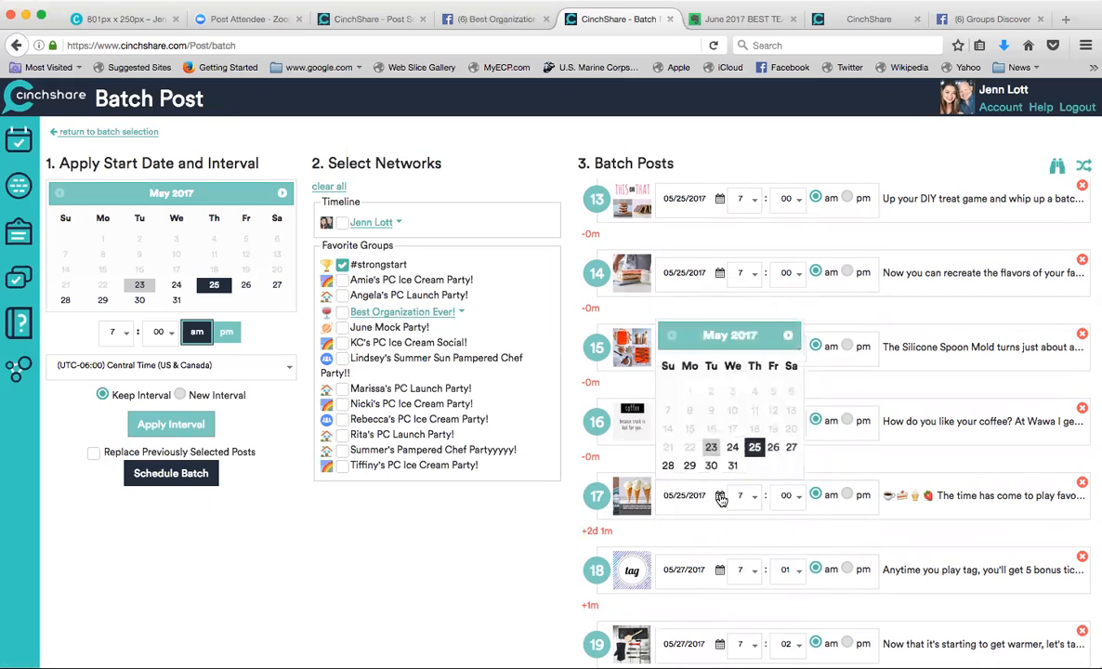
left_click(773, 447)
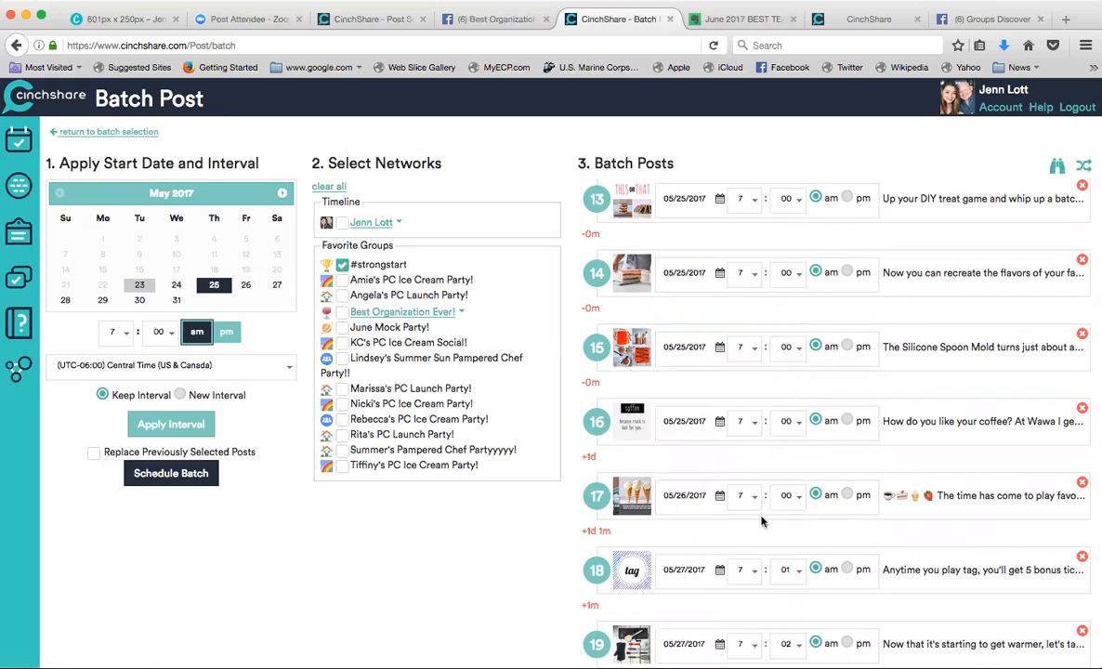
left_click(847, 495)
left_click(743, 495)
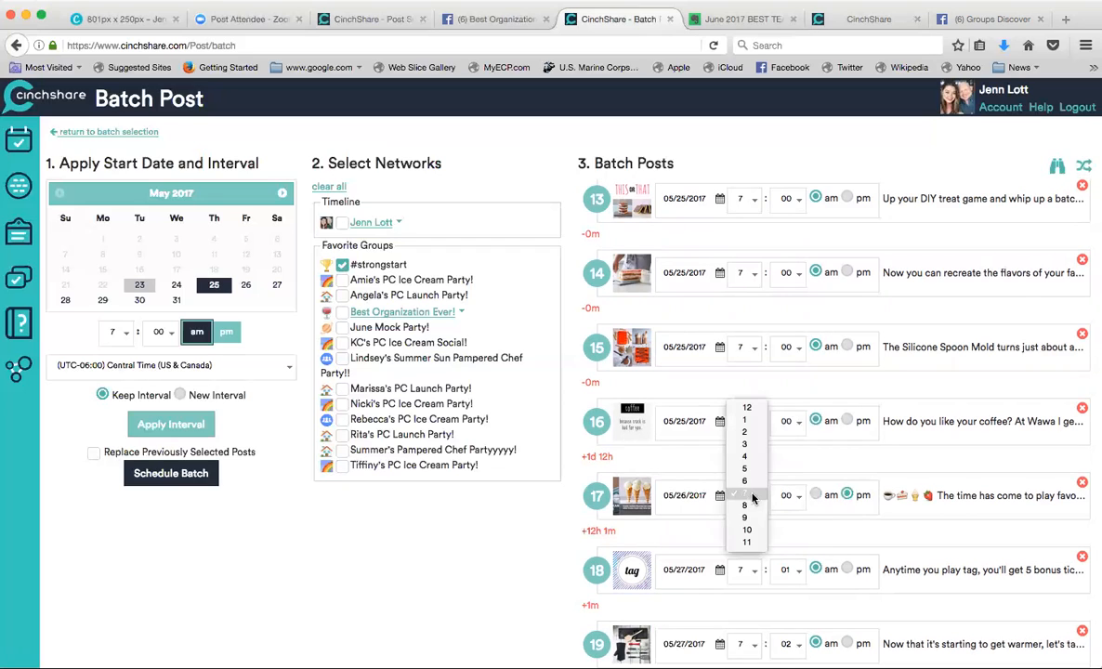
left_click(740, 493)
key("Down")
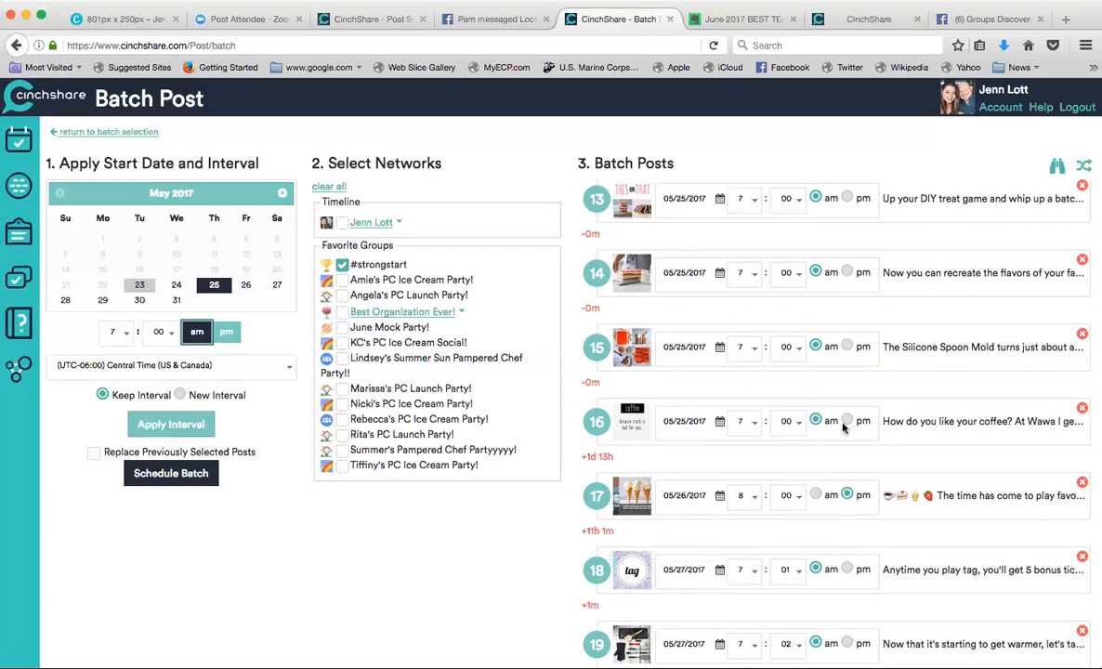
- Set batch post 16 to May 26, 2017 at 6:00 pm
left_click(846, 420)
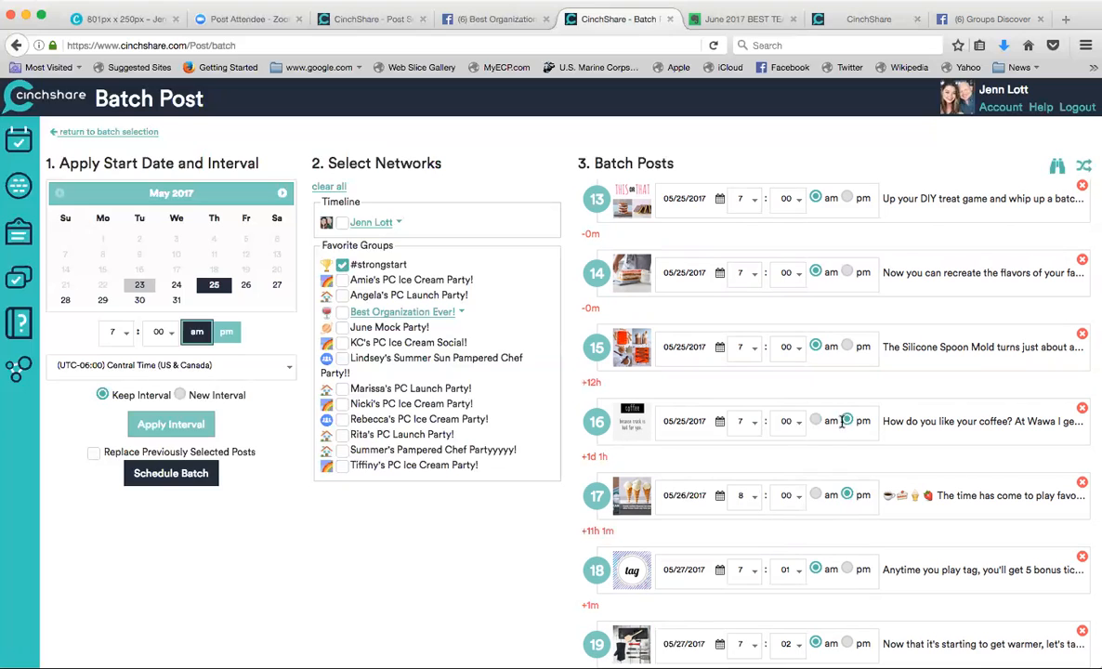
left_click(750, 421)
left_click(748, 405)
left_click(753, 348)
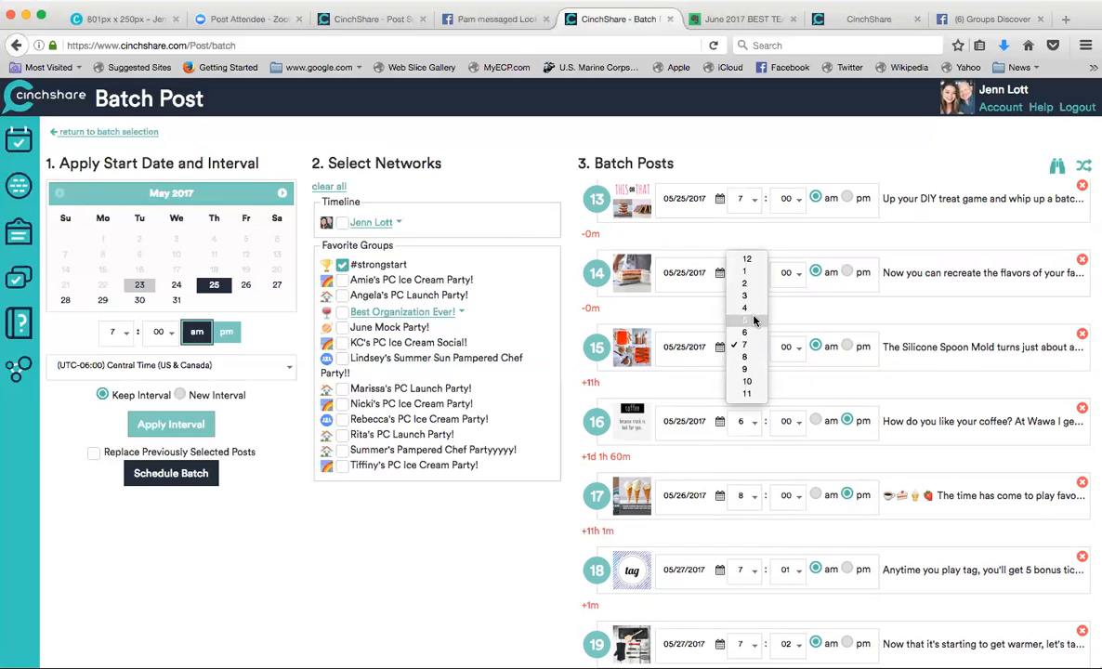
left_click(684, 440)
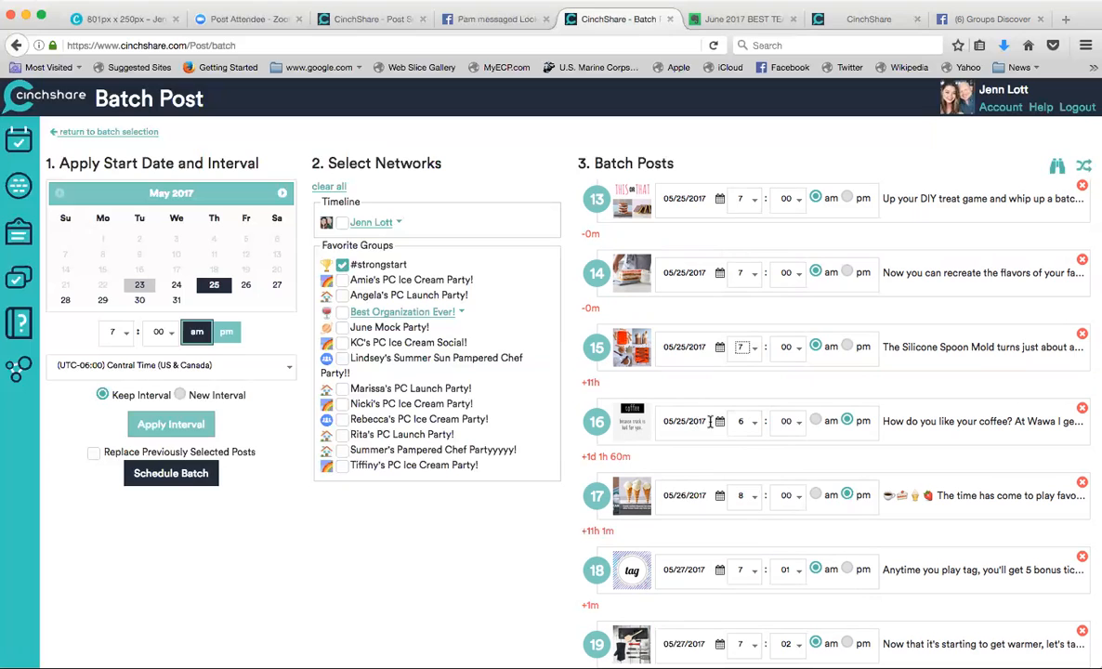
left_click(706, 421)
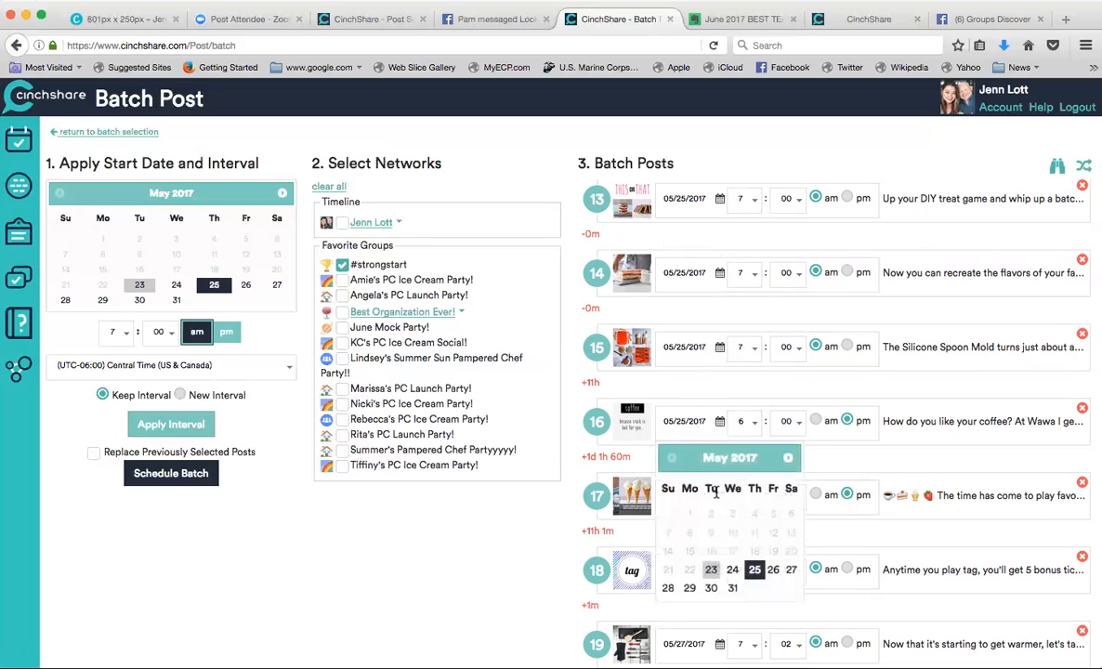
left_click(772, 570)
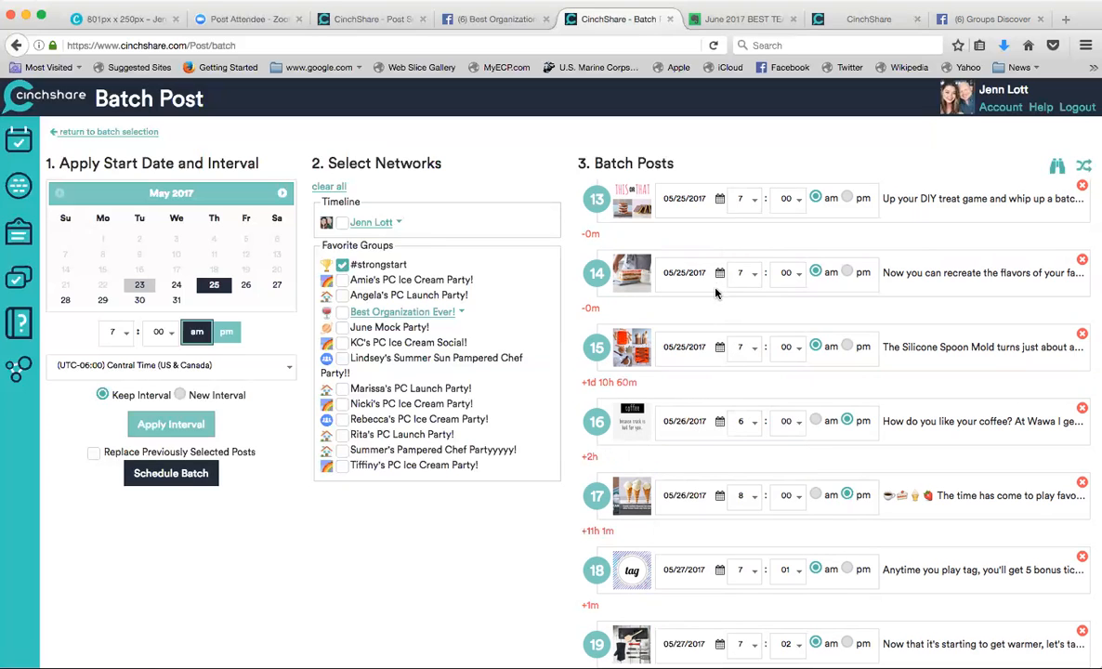
- Set the date of batch posts 15, 14 and 13 to May 26, 2017
left_click(718, 350)
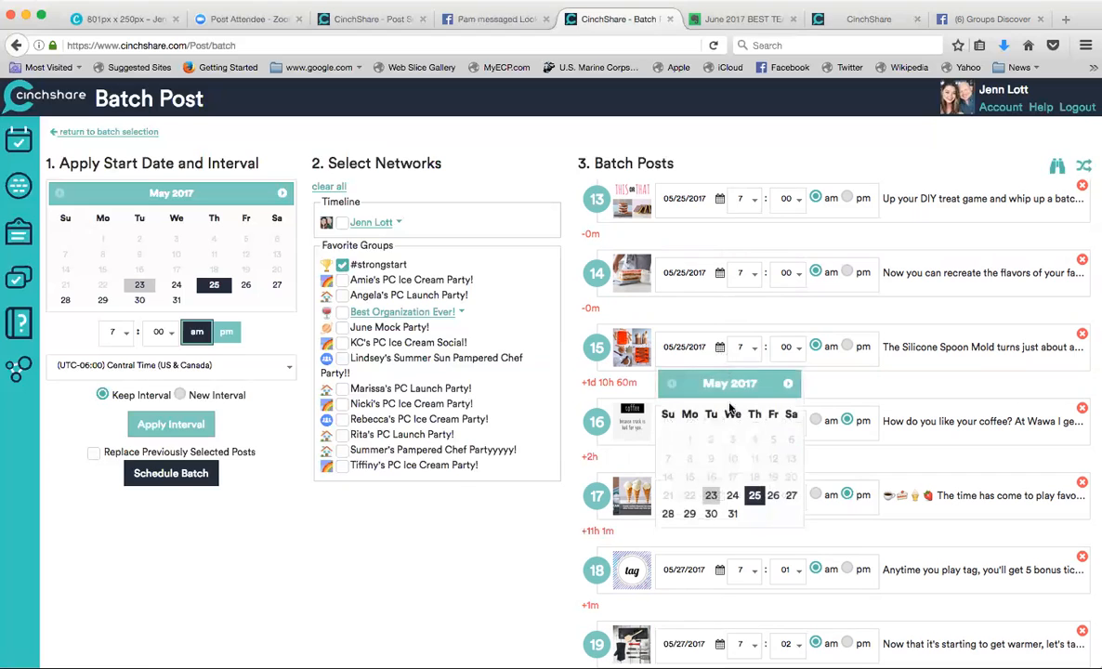
left_click(771, 496)
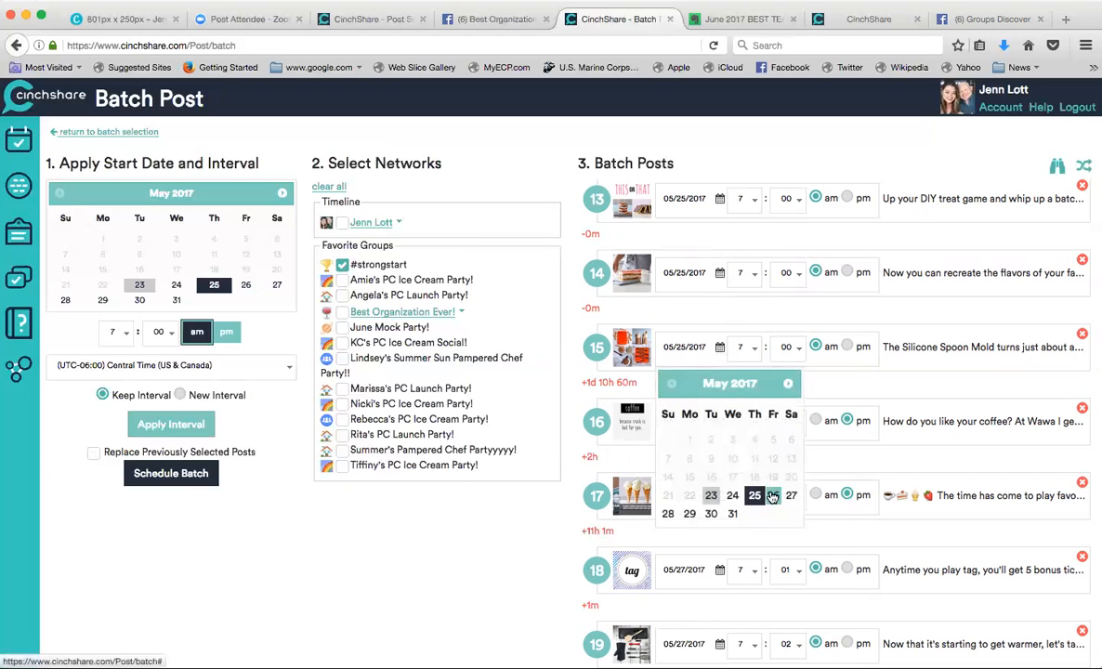
left_click(719, 275)
left_click(771, 423)
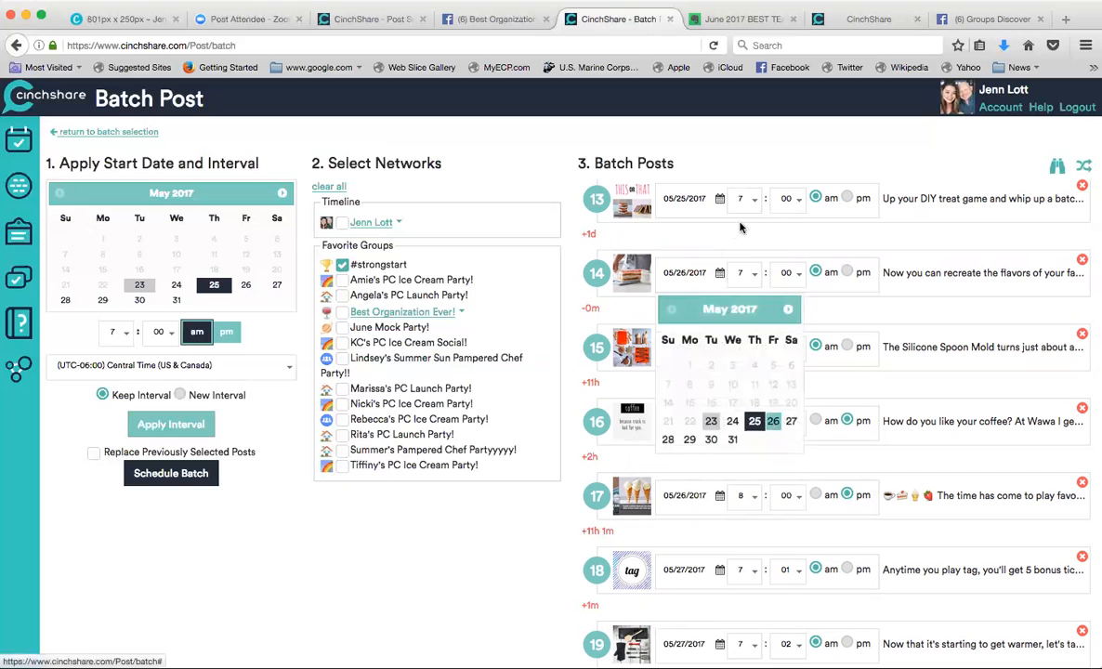
left_click(720, 201)
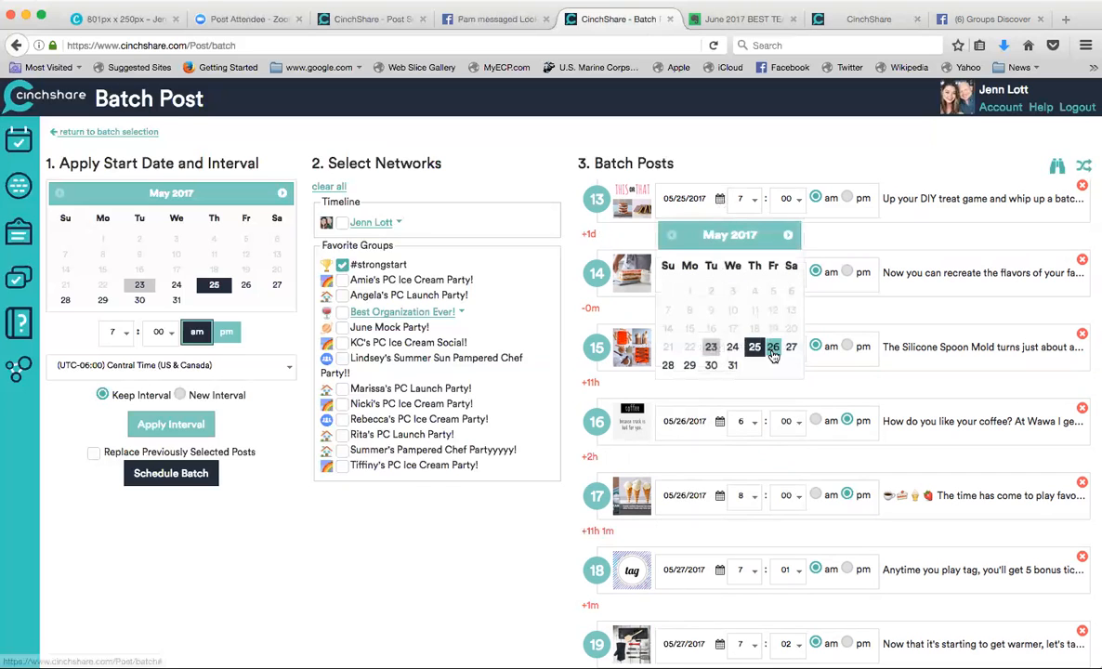
left_click(771, 353)
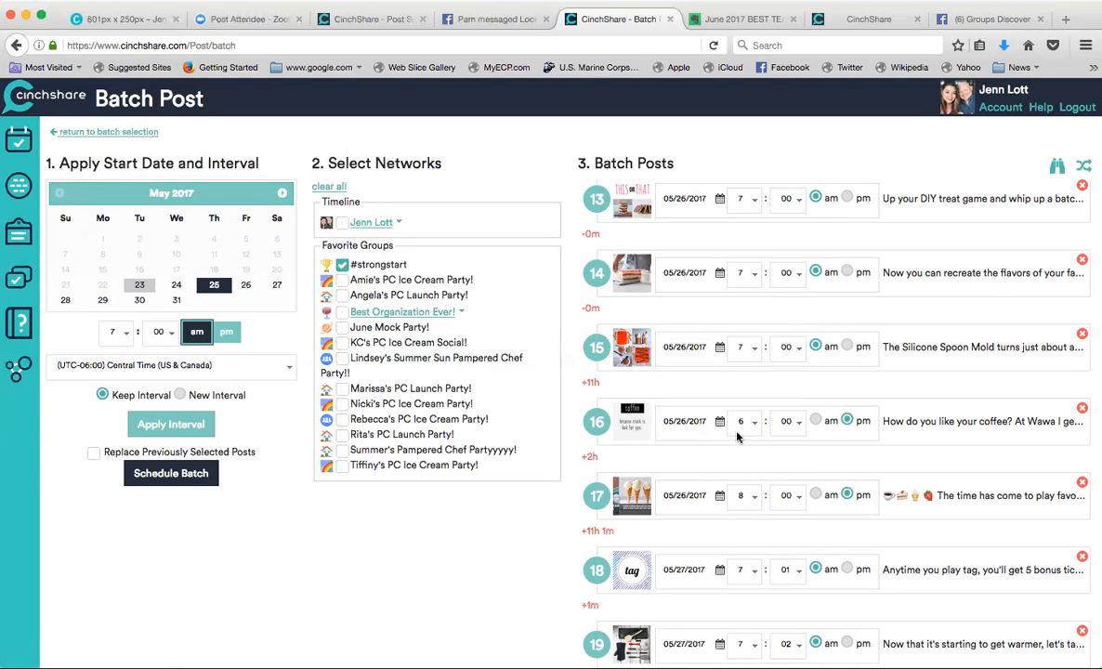
- Set the time of batch post 15 to 4:00 pm and batch post 14 to 2:00 pm
left_click(737, 346)
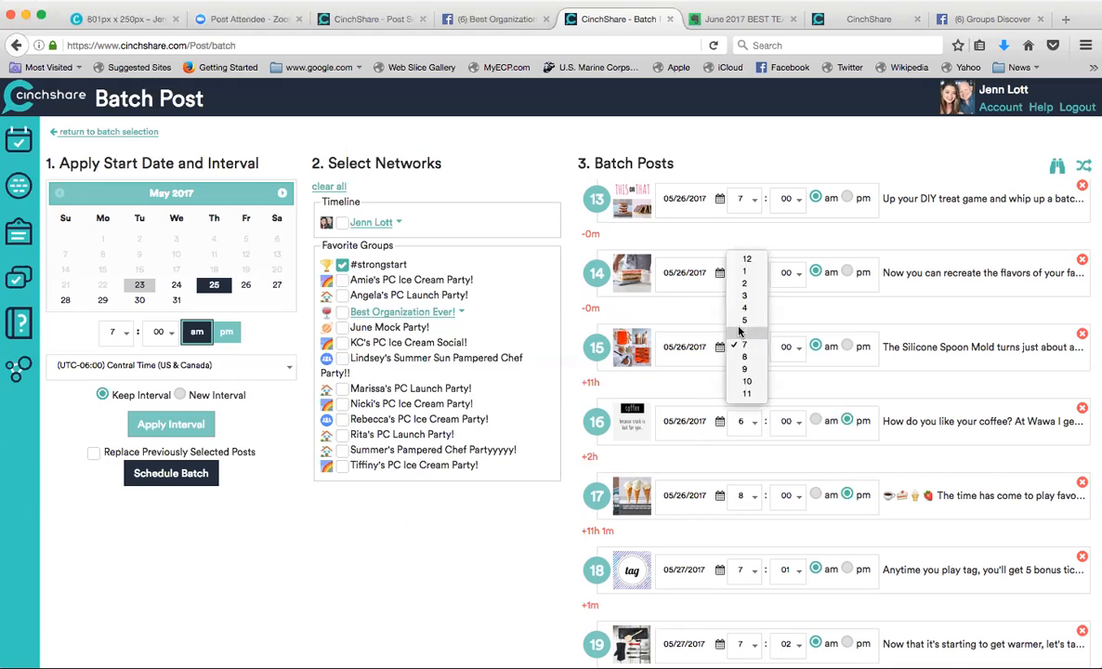
left_click(738, 345)
key("4")
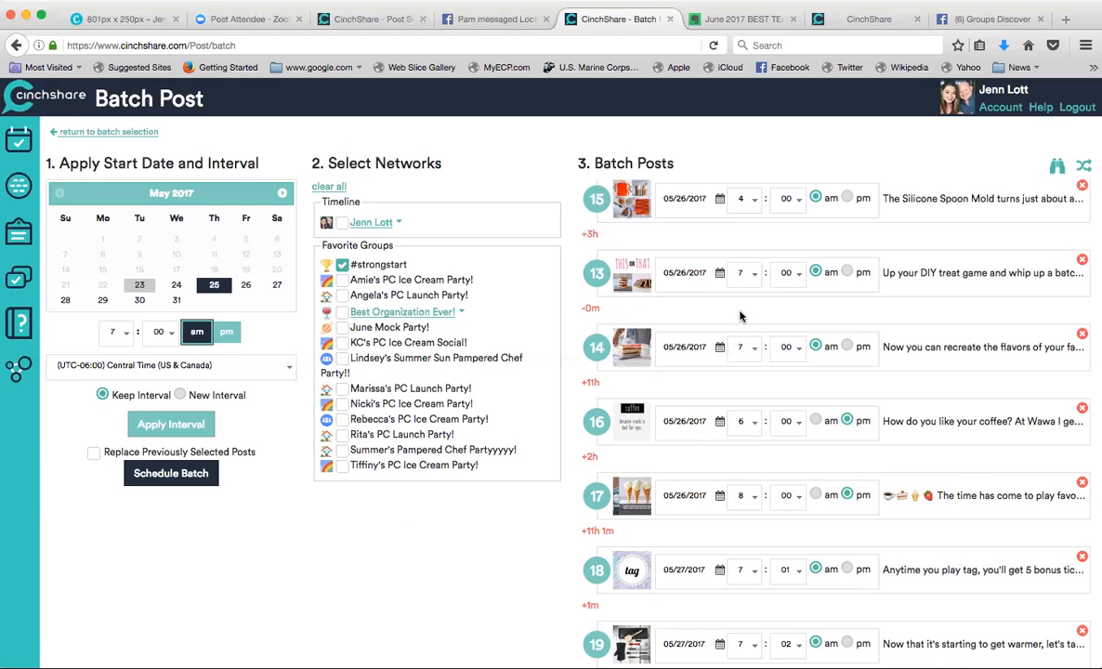
left_click(846, 198)
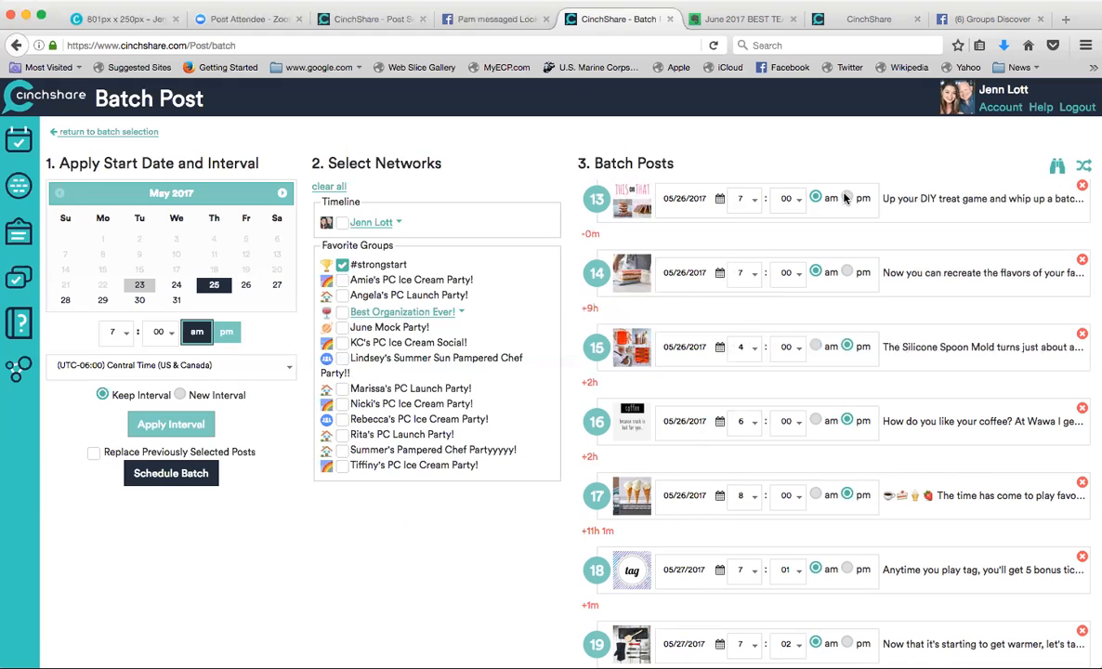
left_click(750, 272)
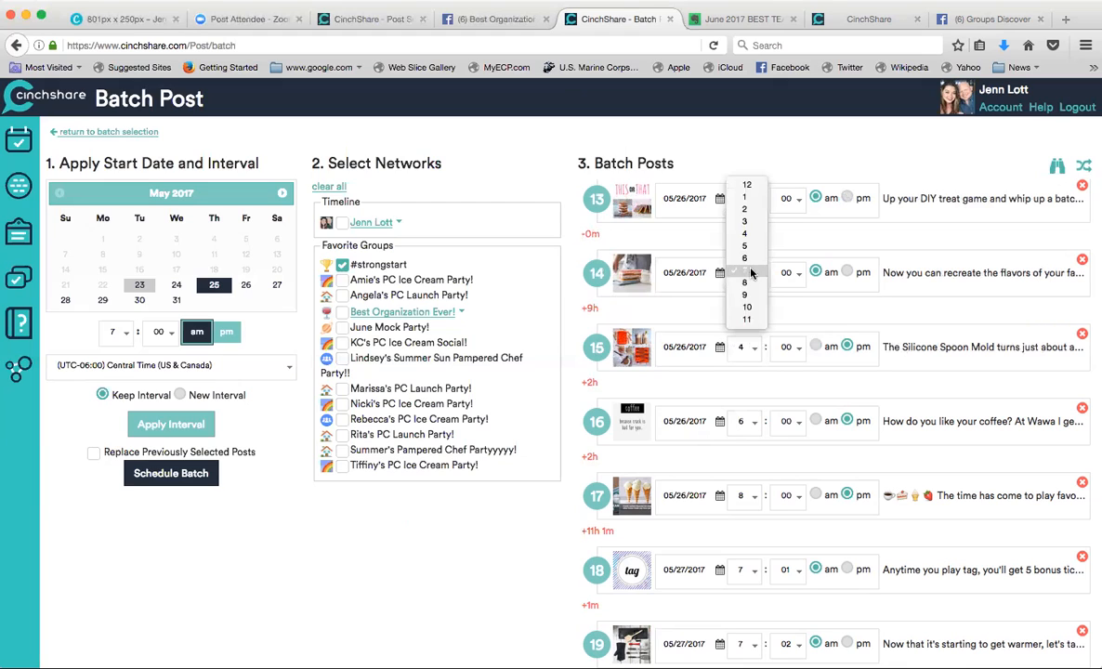
left_click(750, 215)
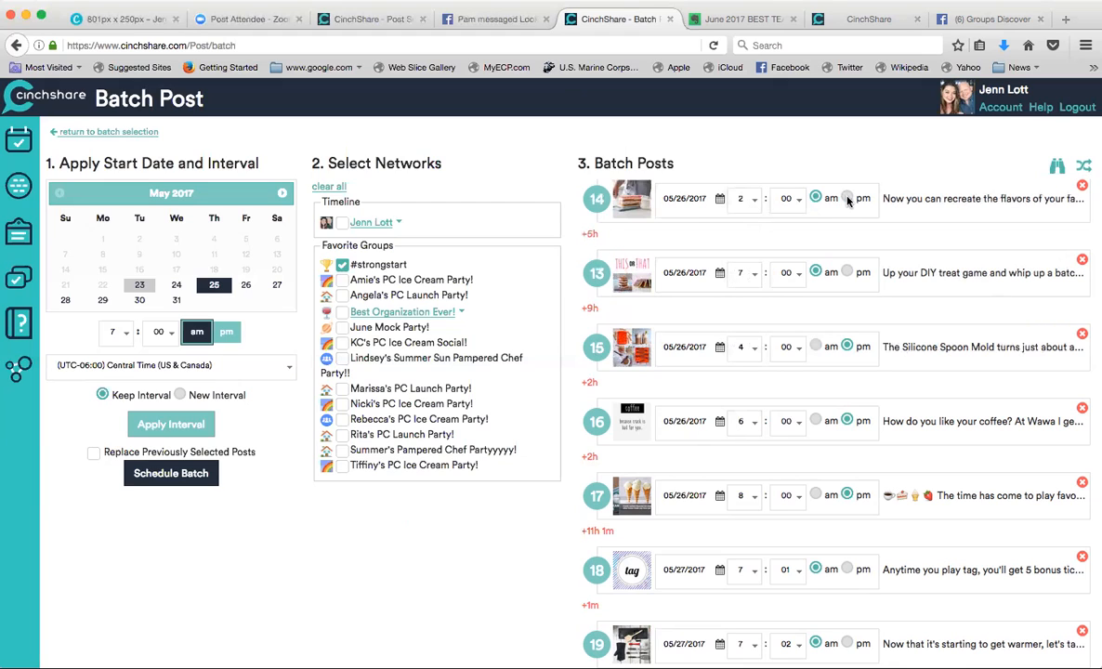
left_click(846, 198)
- Set the time of batch post 13 to 12:00 pm
left_click(752, 275)
left_click(752, 275)
left_click(752, 200)
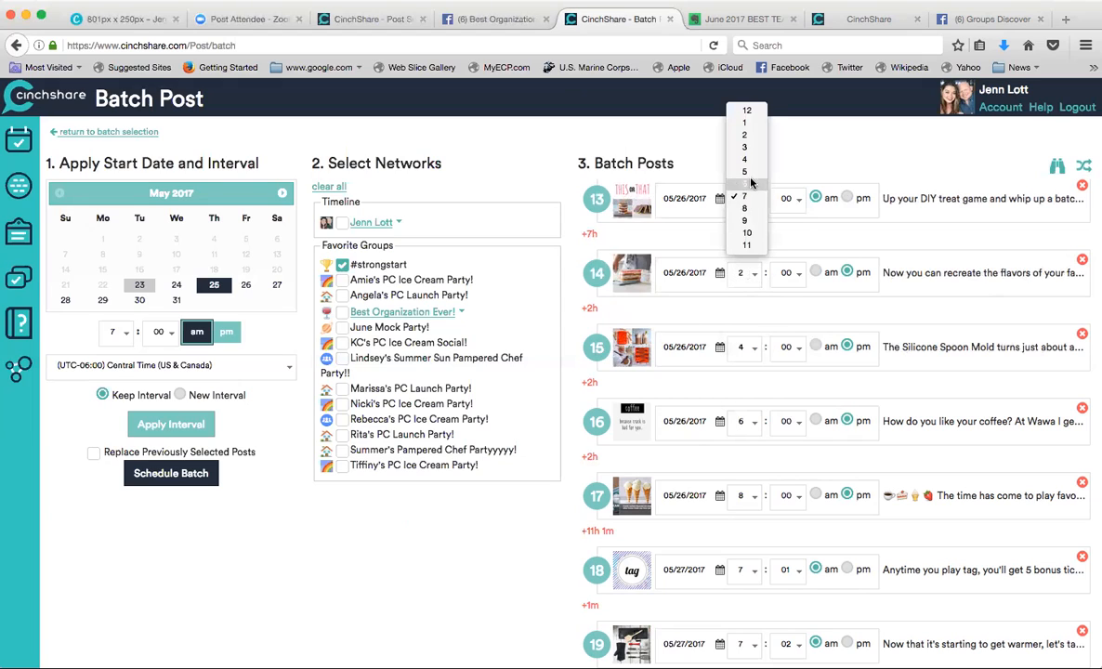
left_click(746, 112)
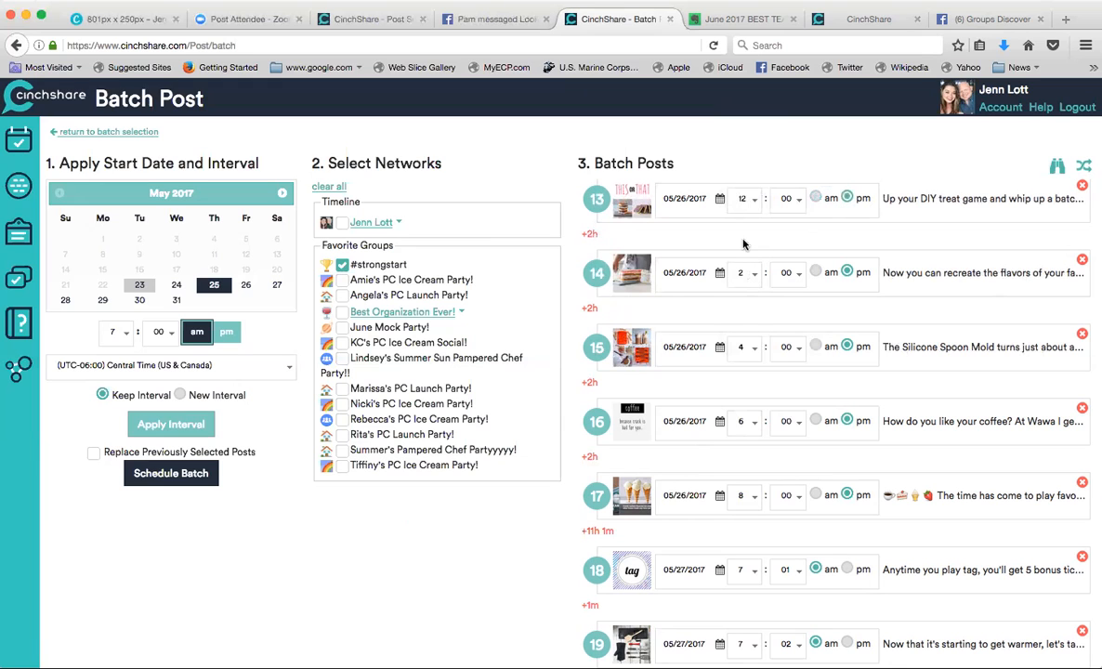
- Set the date of batch posts 12, 11 and 10 to May 26, 2017
scroll(832, 409, "up", 6)
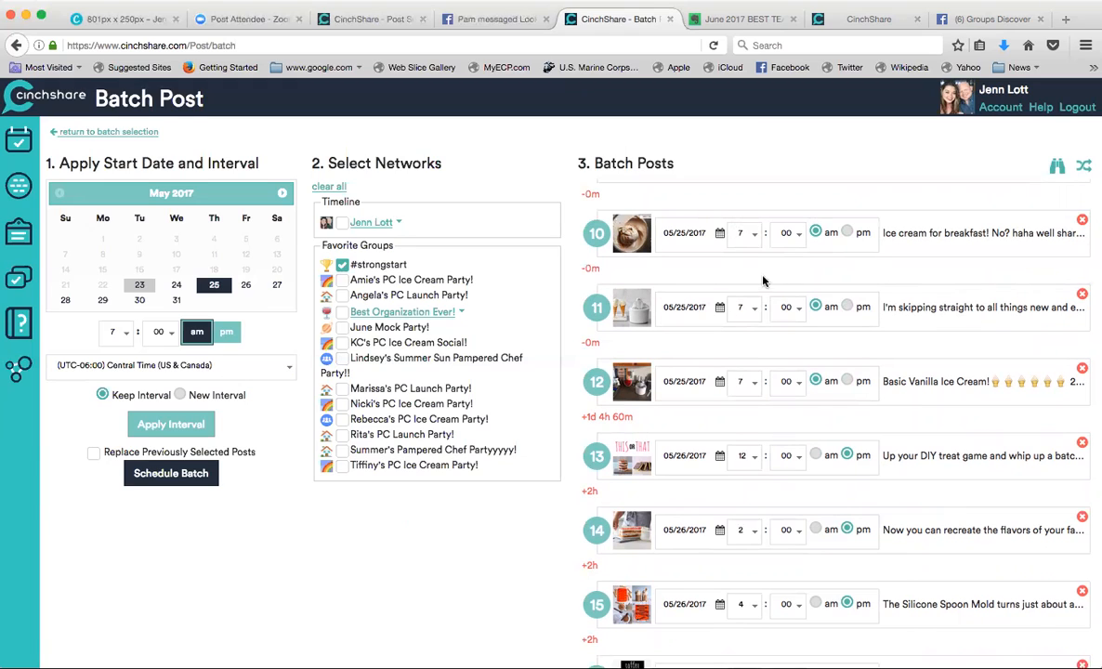
left_click(720, 381)
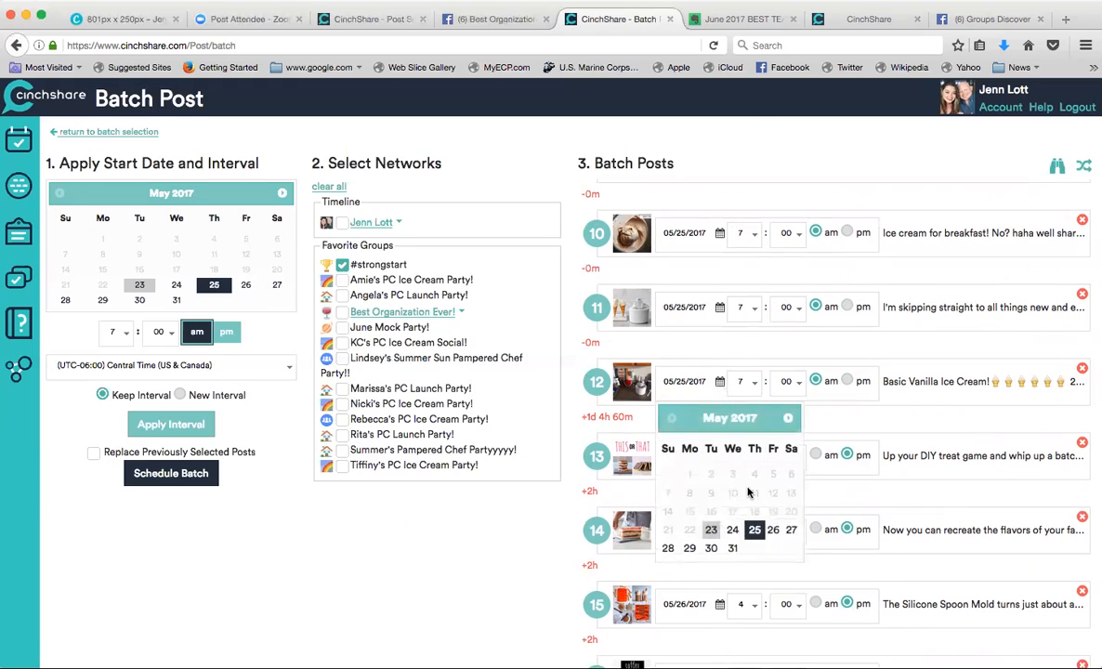
left_click(772, 532)
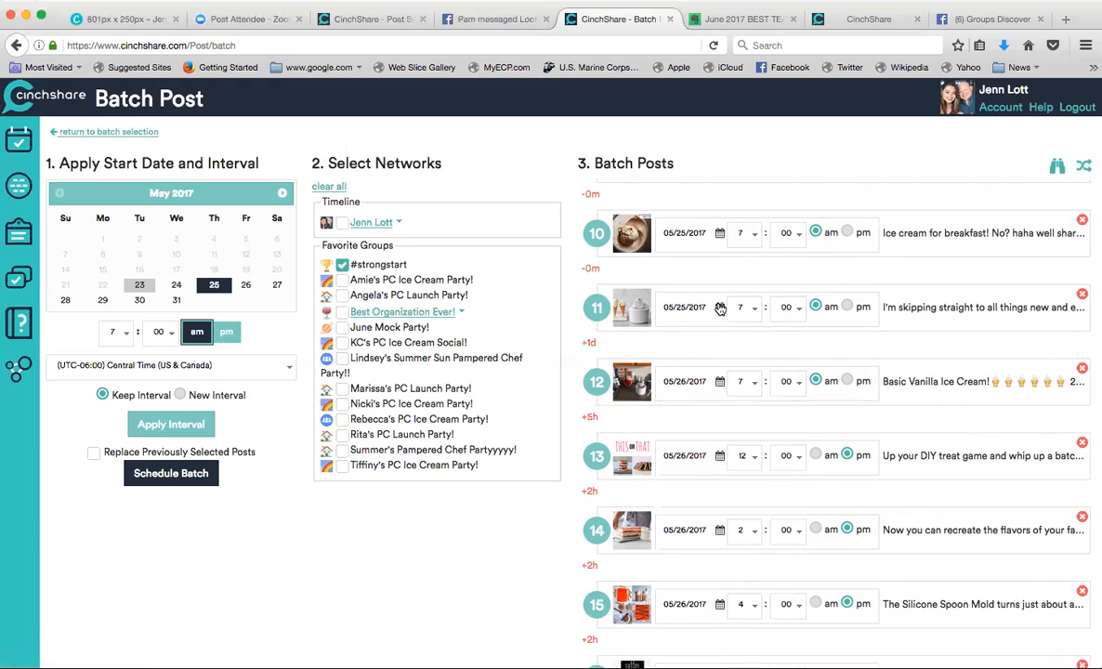
left_click(720, 308)
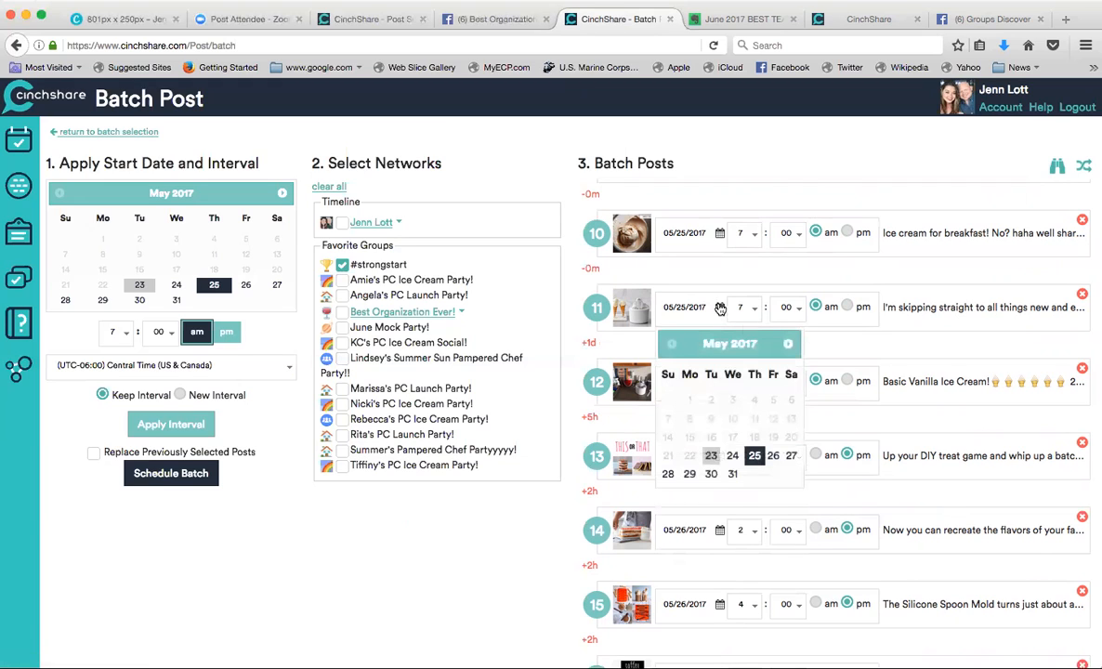
left_click(772, 456)
left_click(720, 237)
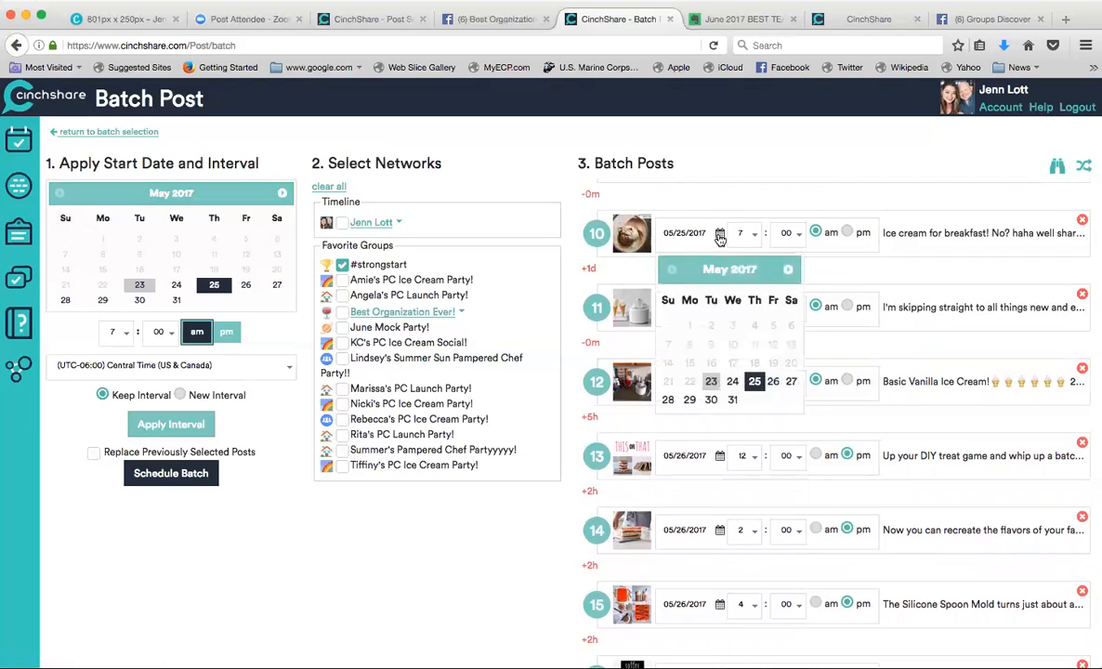
left_click(774, 382)
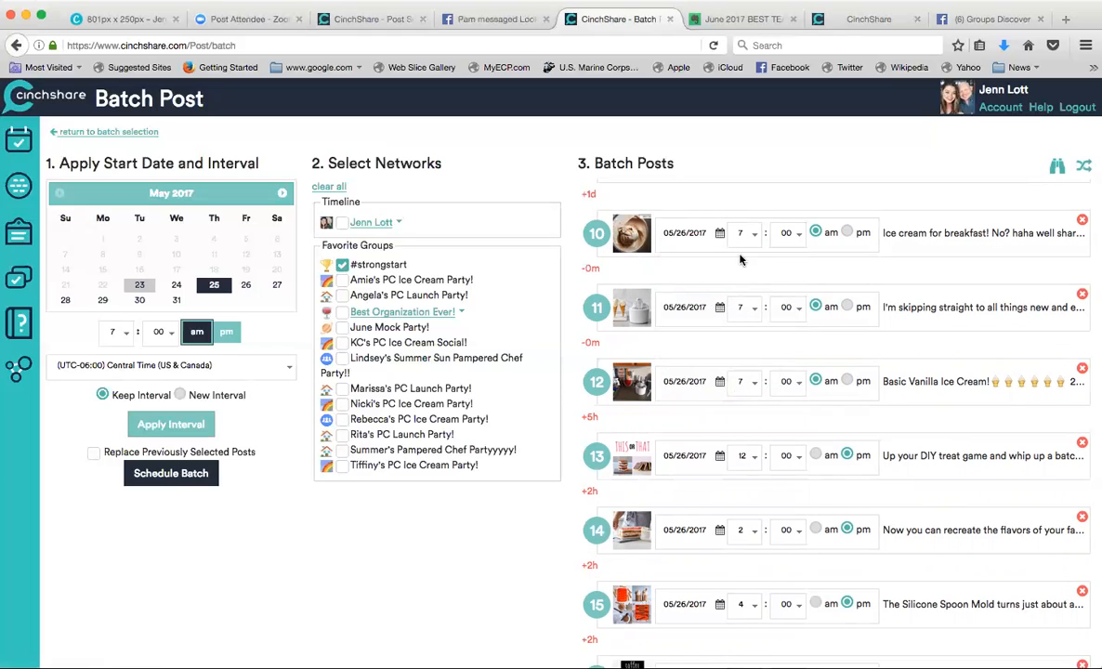
- Set the time of batch post 12 to 11:00 am and batch post 11 to 9:00 am
left_click(750, 382)
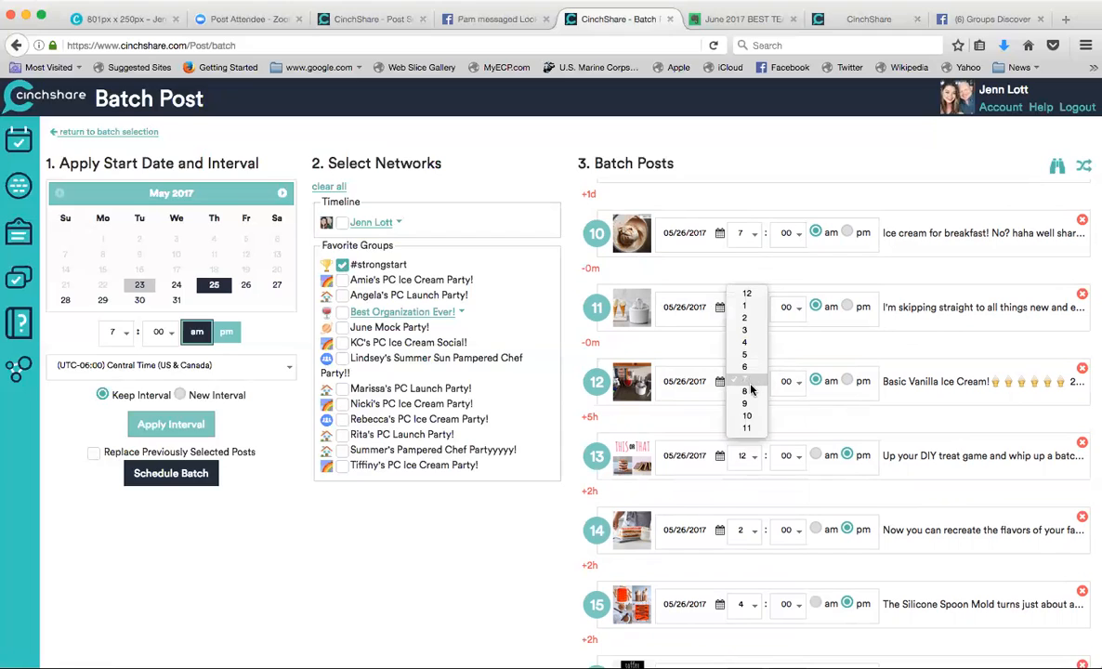
left_click(752, 433)
left_click(745, 308)
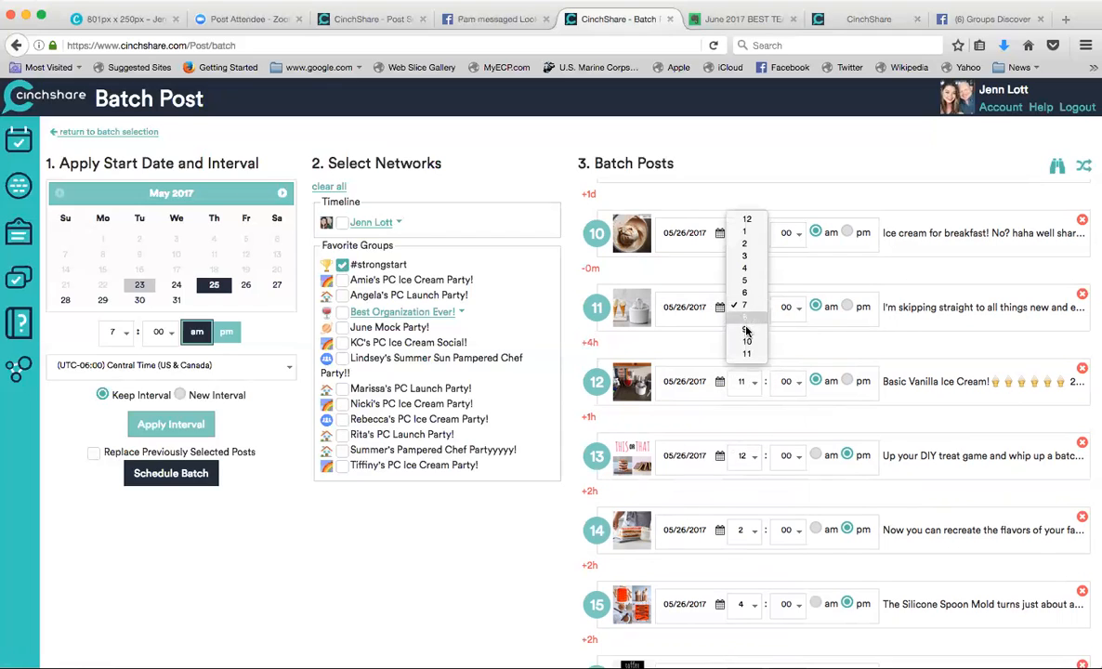
left_click(746, 330)
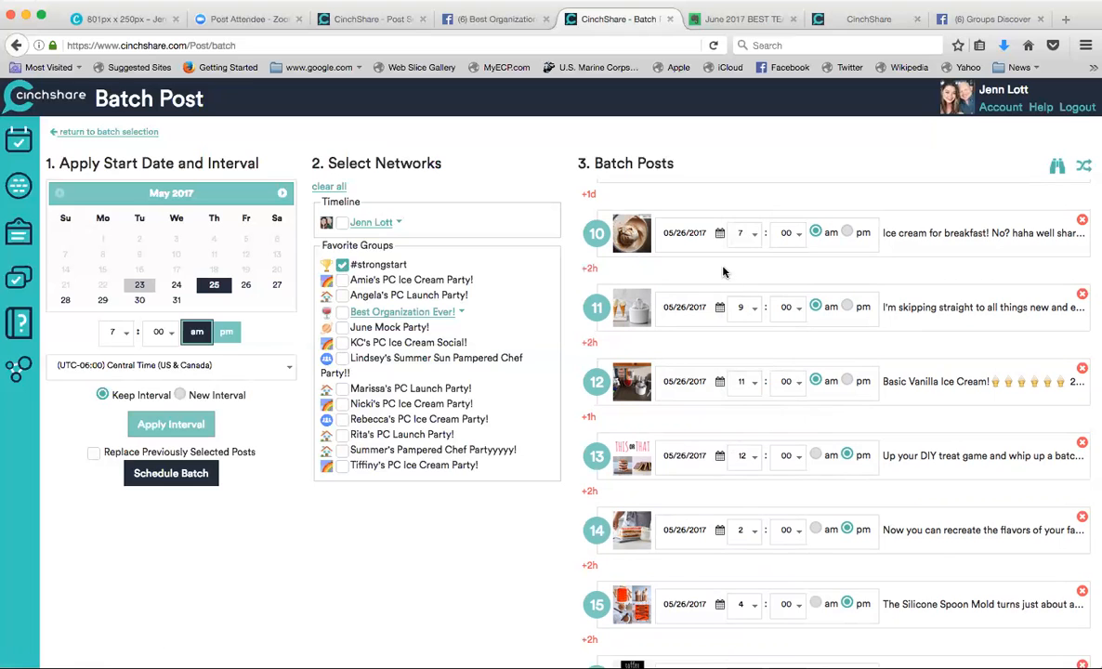
- Change the time of batch post 9, "Which day is your favorite?!", to 7:00 pm
scroll(724, 271, "up", 1)
scroll(836, 418, "up", 5)
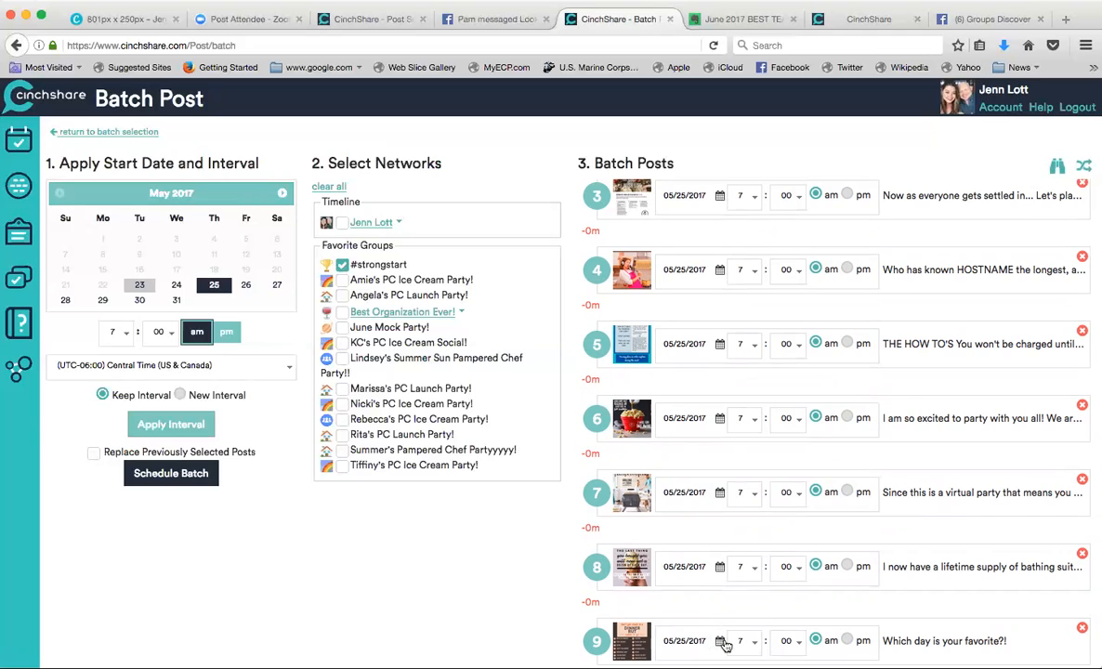
left_click(847, 640)
- Set the date of batch posts 1, 2 and 3 to May 24, 2017
scroll(696, 221, "up", 3)
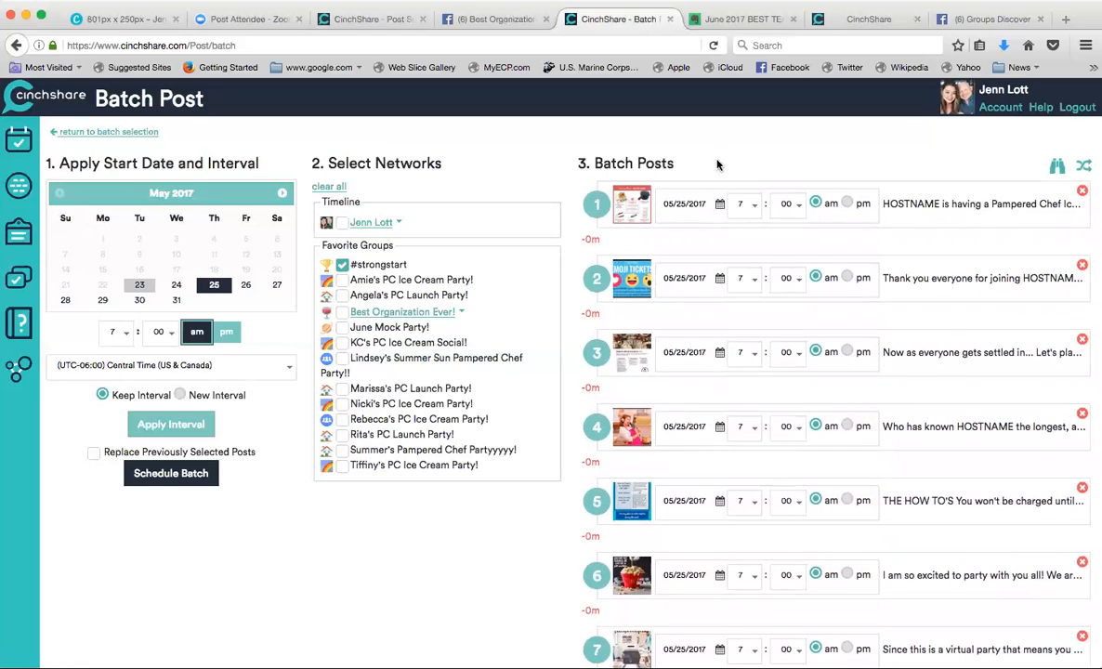
left_click(719, 202)
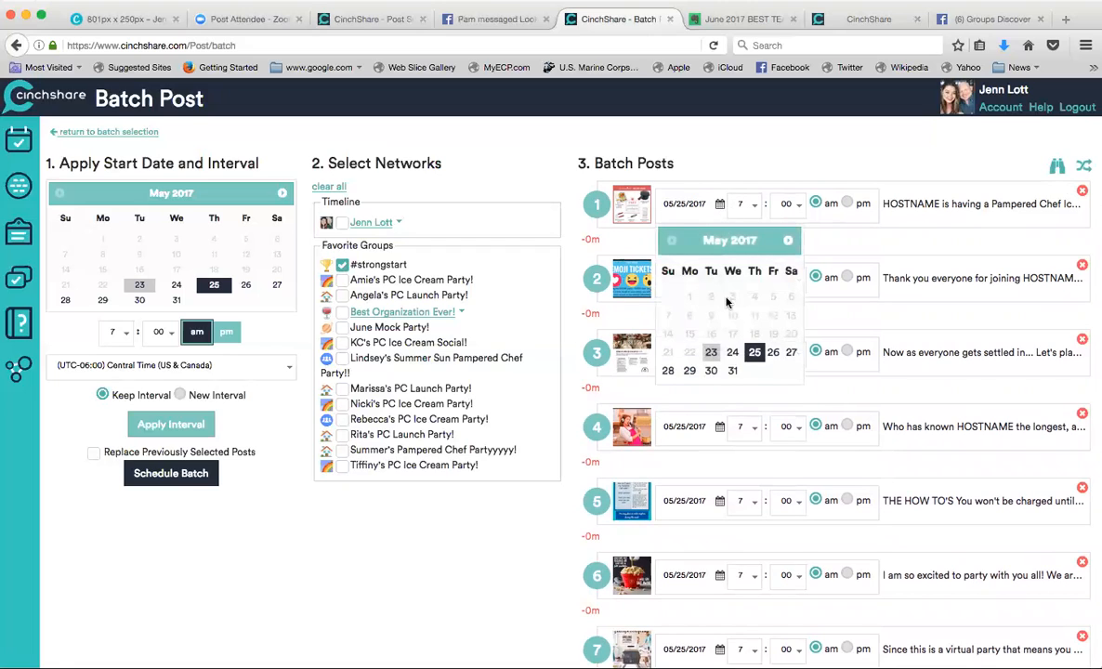
left_click(732, 351)
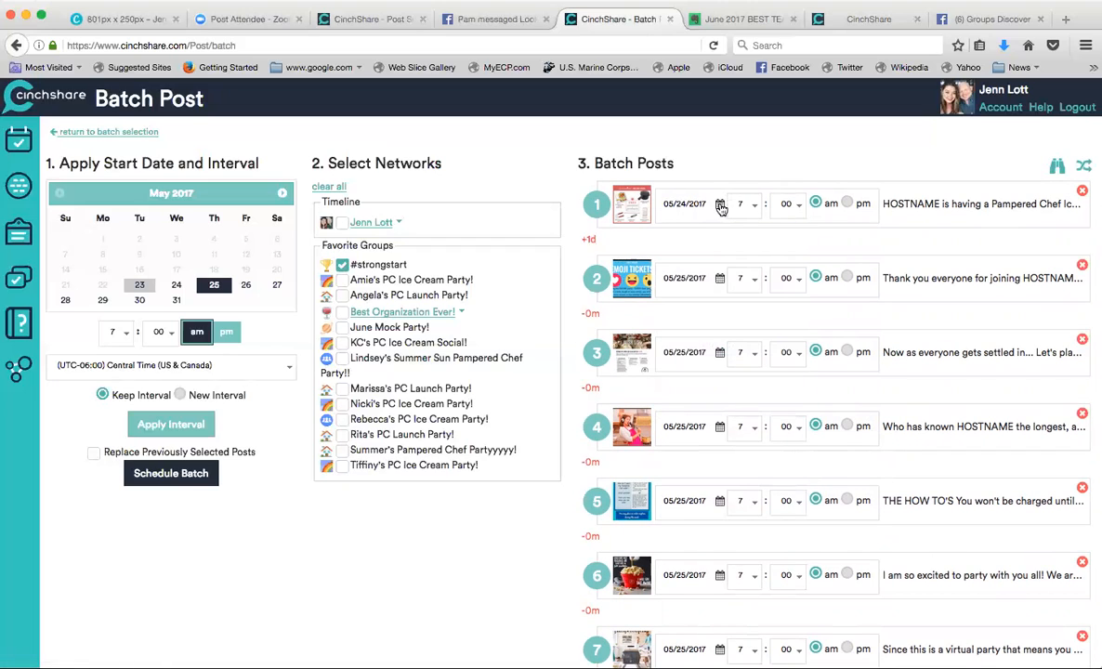
left_click(719, 284)
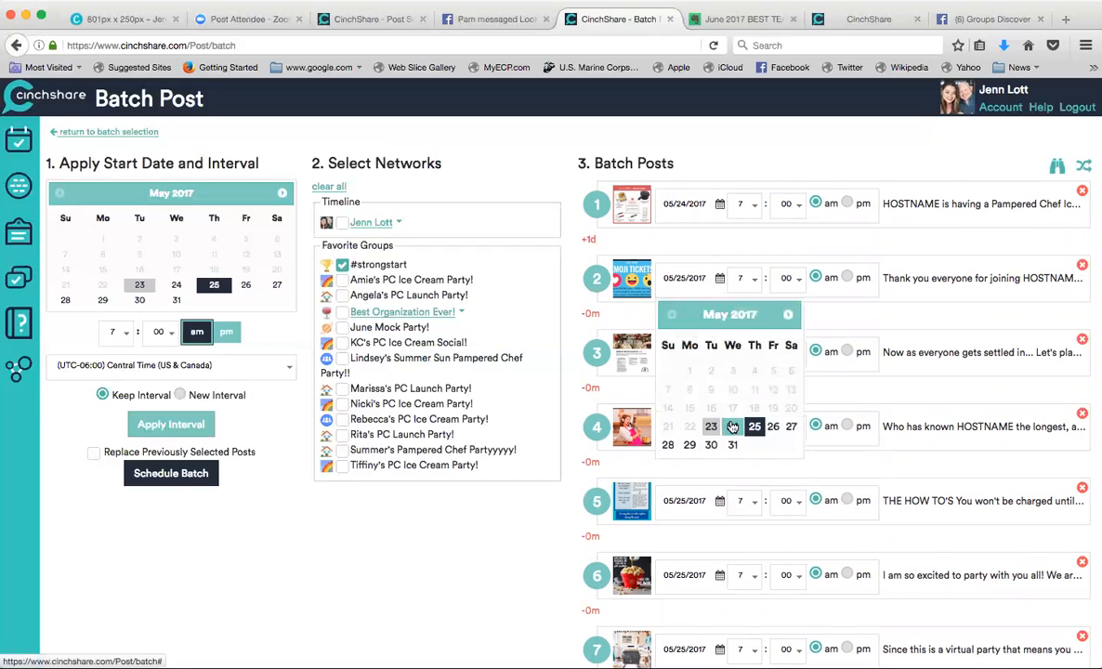
left_click(727, 359)
left_click(721, 354)
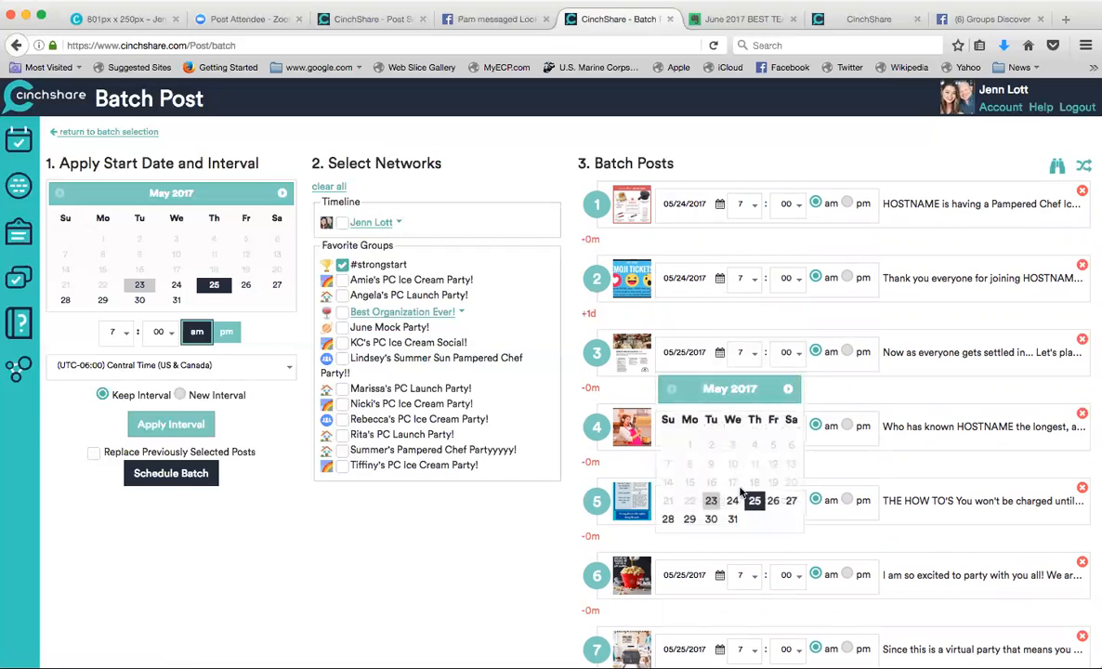
left_click(731, 501)
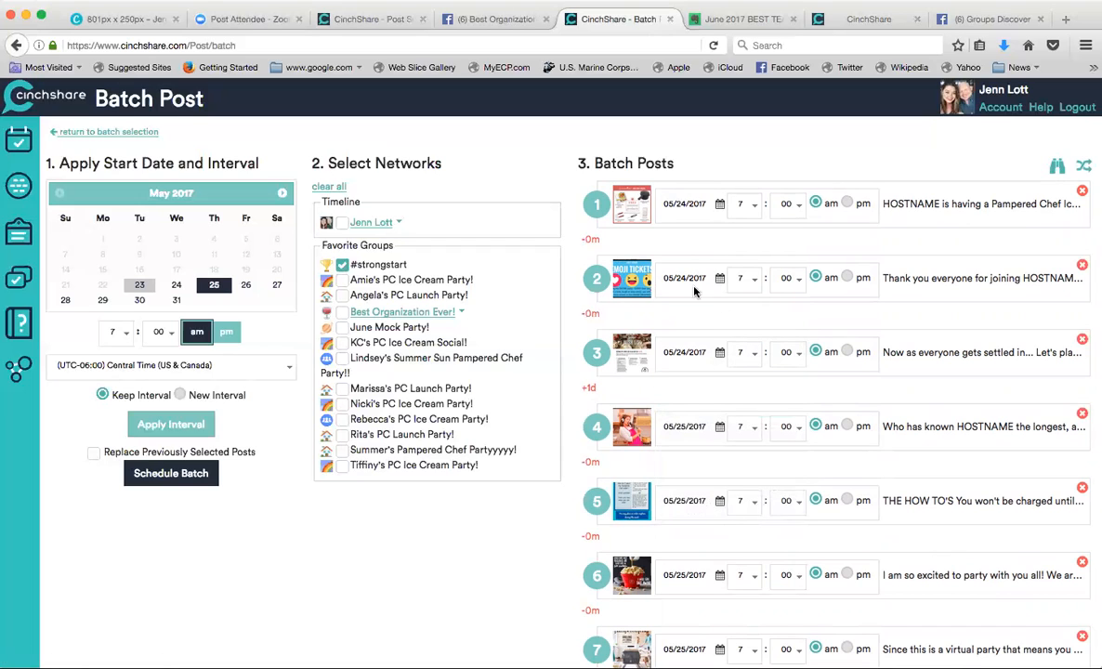
- Set the time of batch post 2 to 7:01 am and batch post 3 to 4:00 pm
left_click(788, 279)
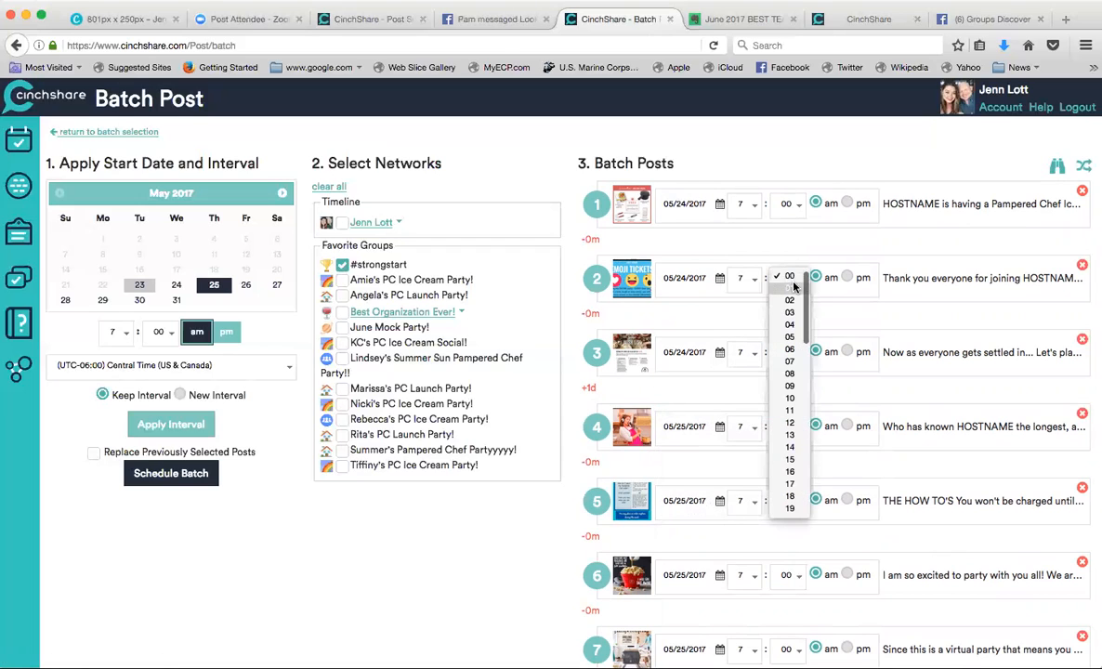
left_click(792, 287)
key("Down")
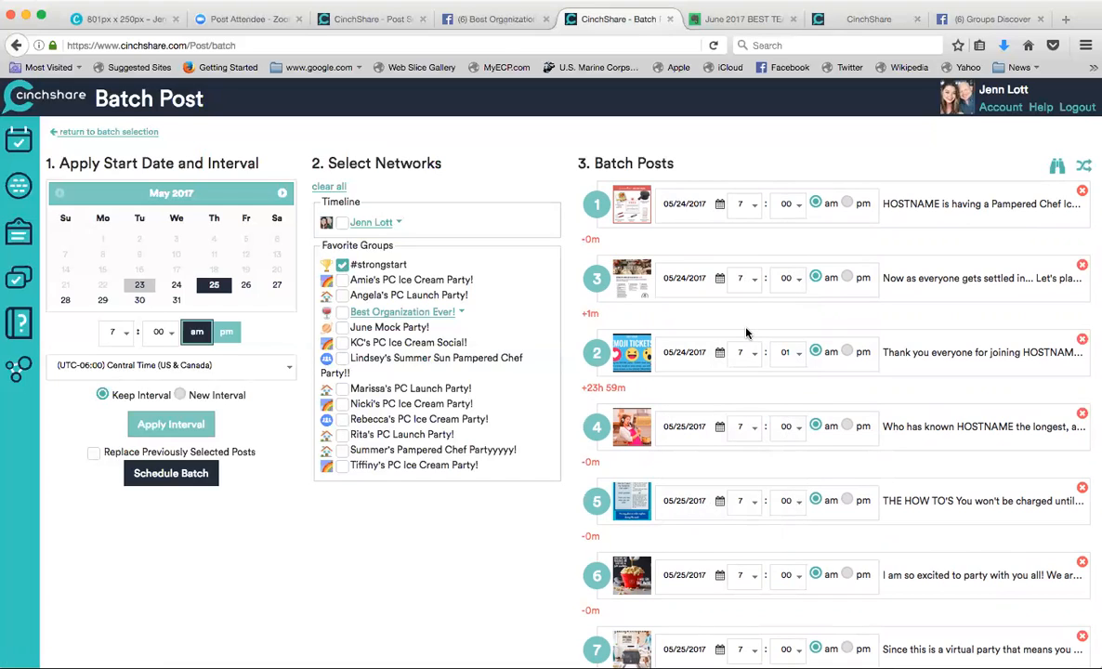
left_click(742, 282)
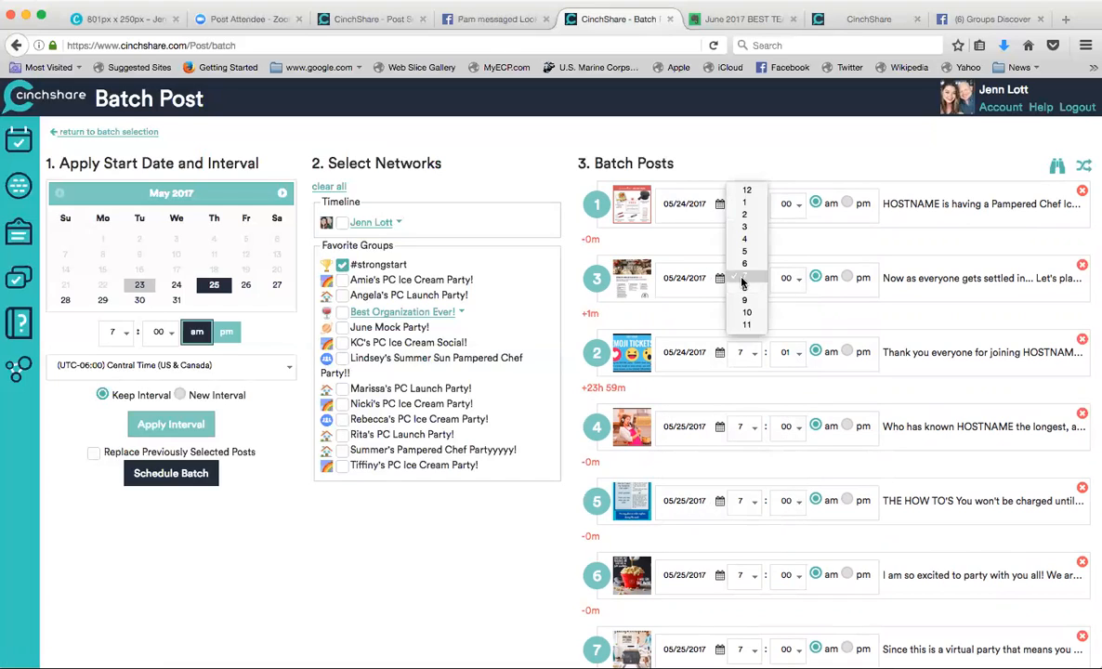
left_click(766, 228)
key("4")
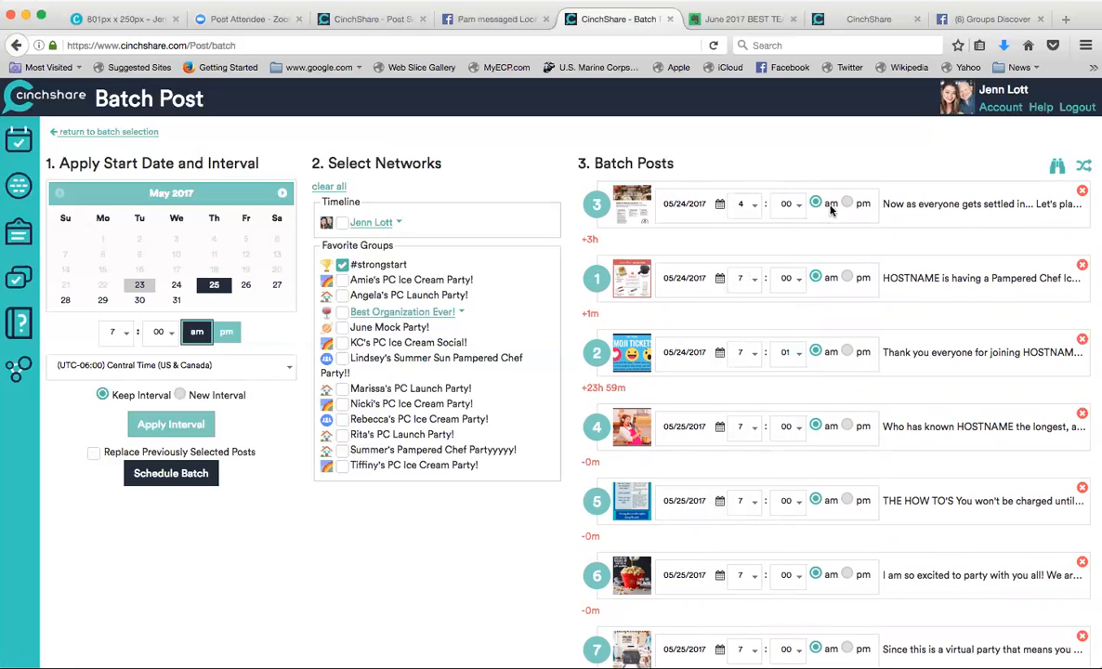
left_click(846, 204)
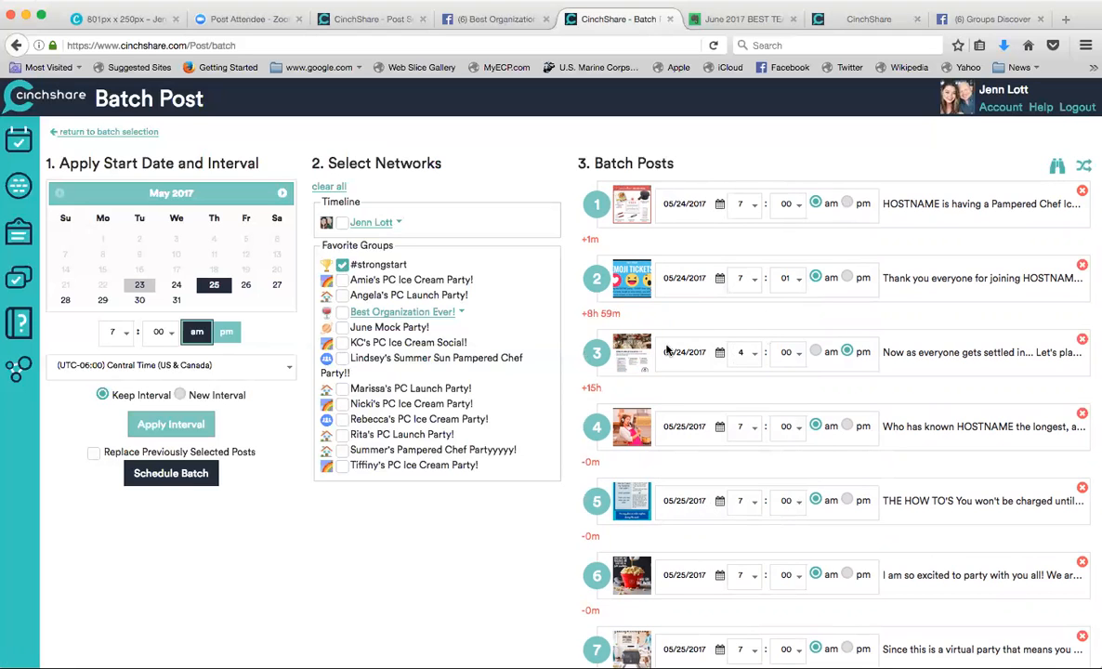
- Set the time of batch post 8 to 5:00 pm and batch post 7 to 3:00 pm
scroll(711, 399, "down", 4)
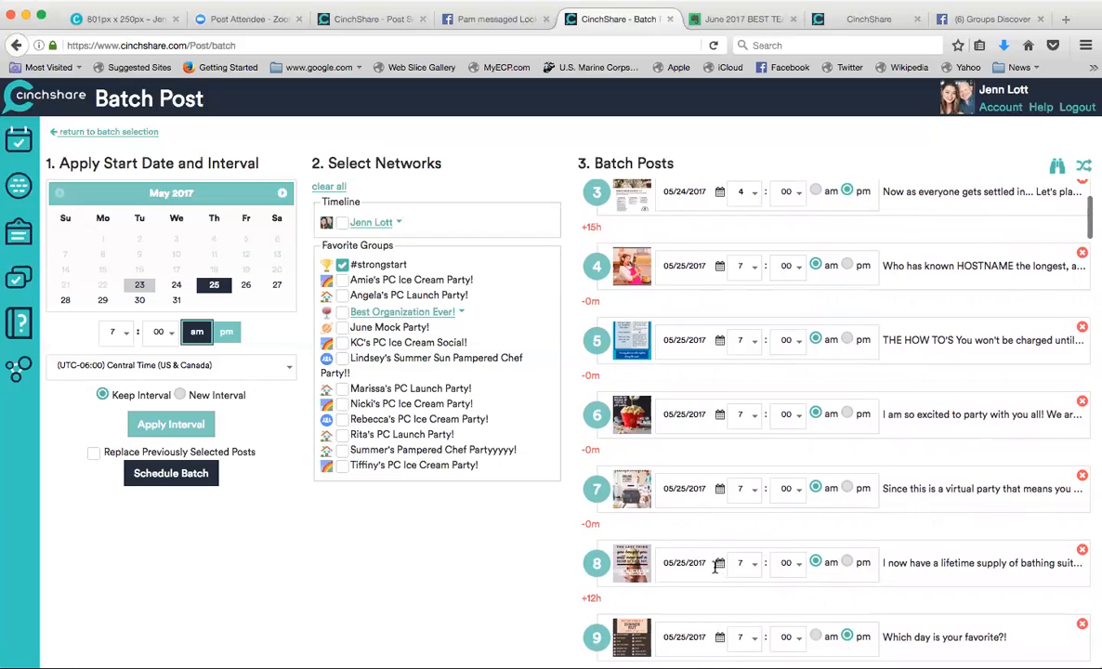
left_click(745, 564)
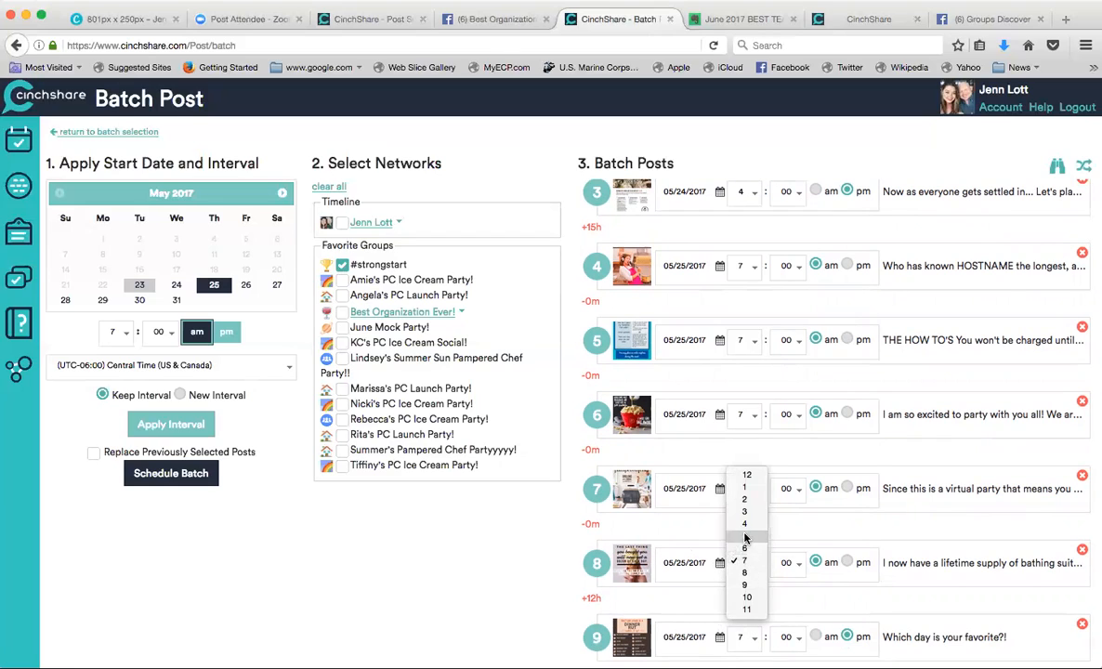
left_click(744, 537)
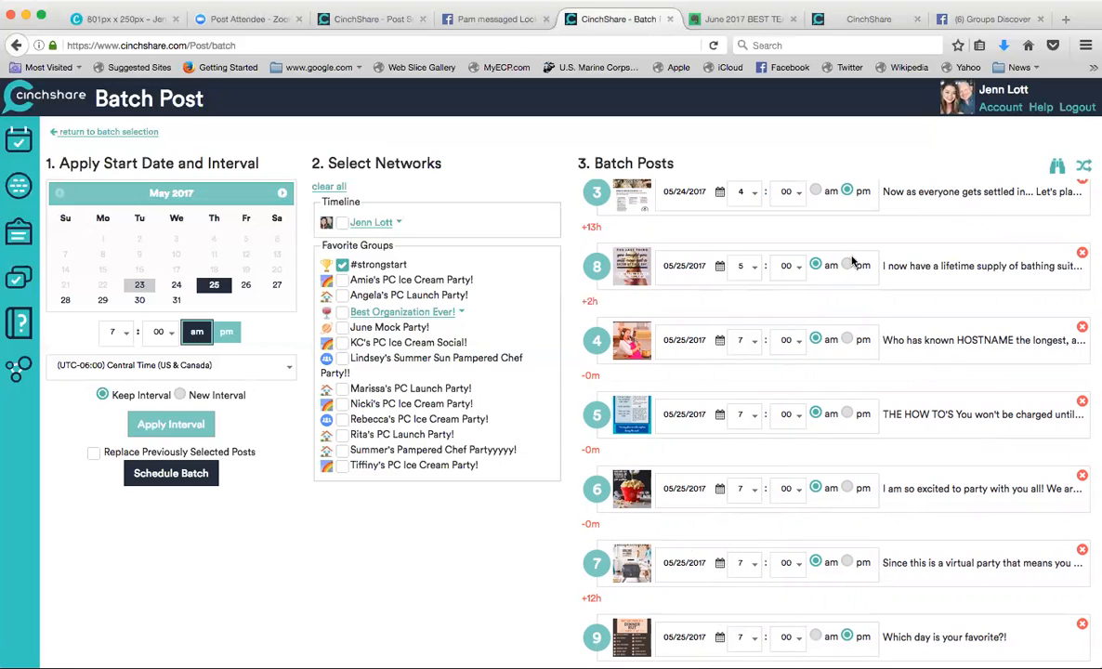
left_click(845, 267)
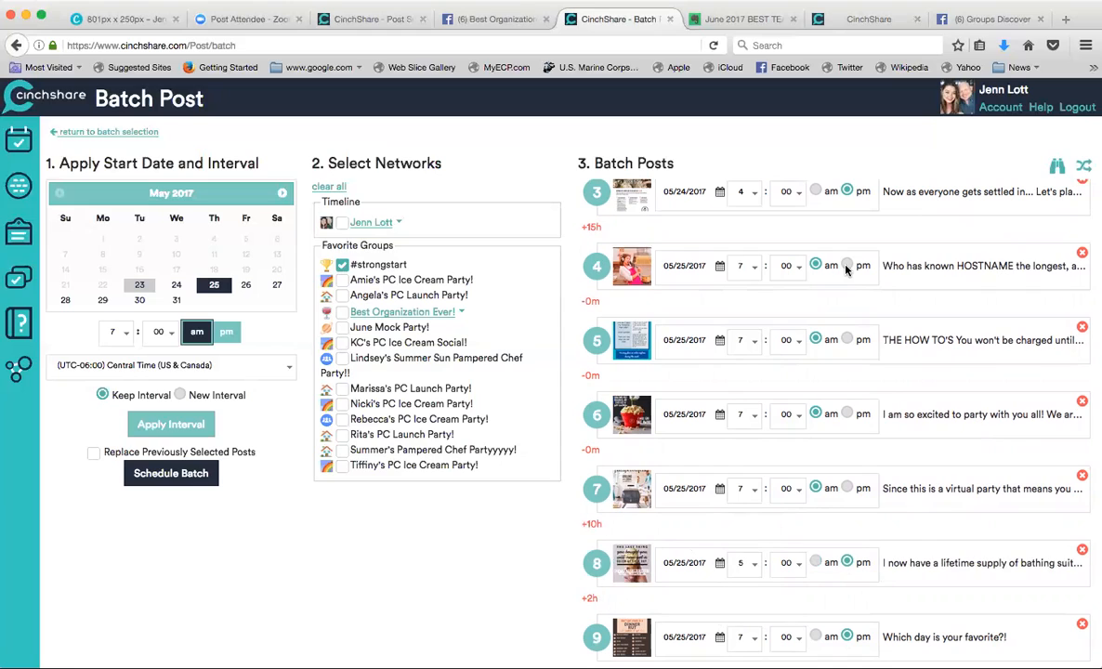
left_click(739, 489)
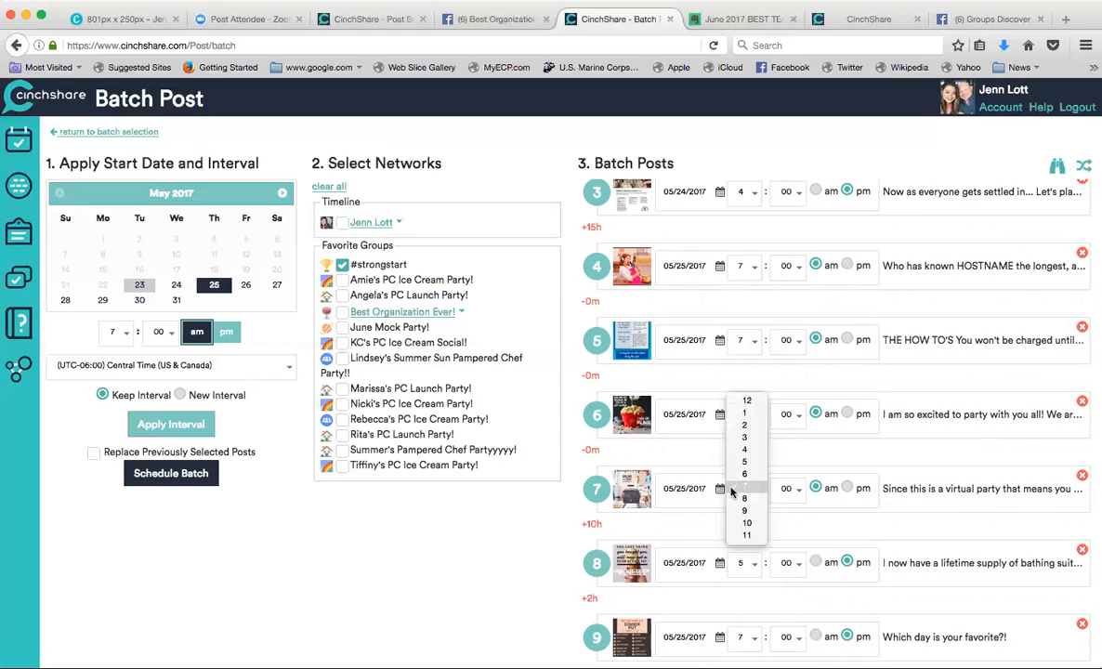
left_click(743, 438)
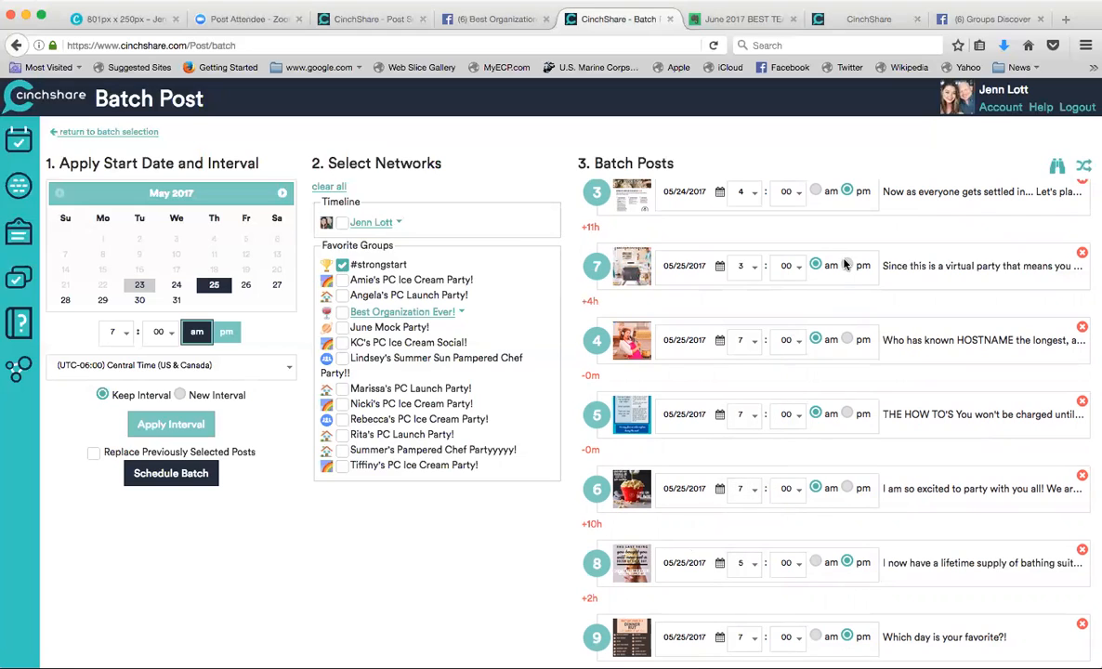
left_click(846, 265)
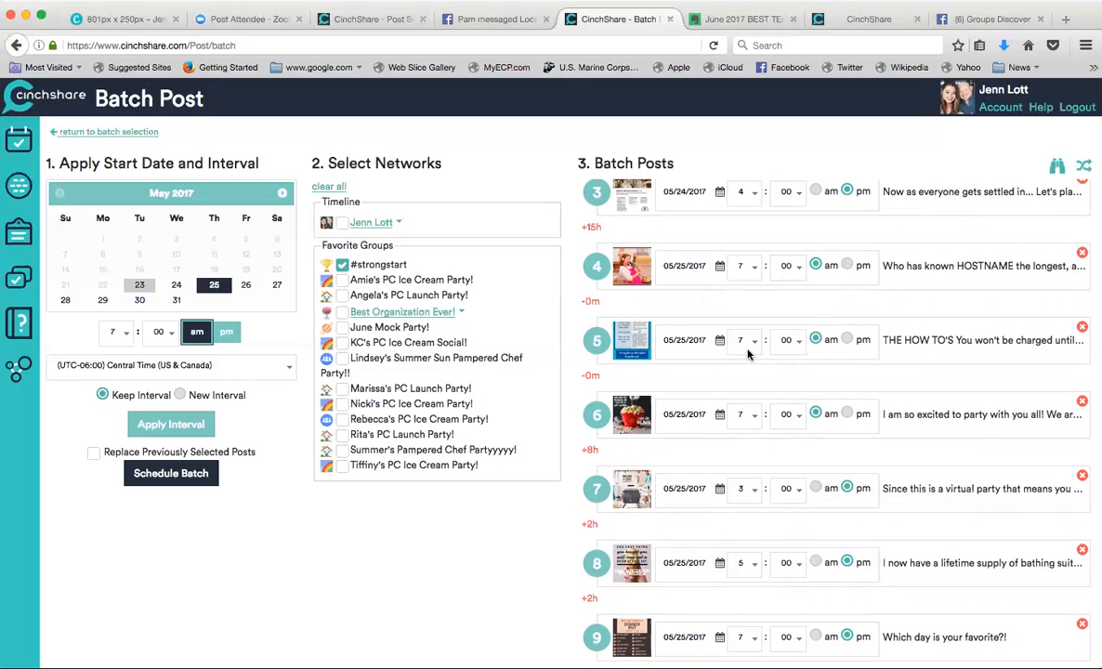
- Set the time of batch post 6 to 1:00 pm
left_click(748, 416)
key("Escape")
key("1")
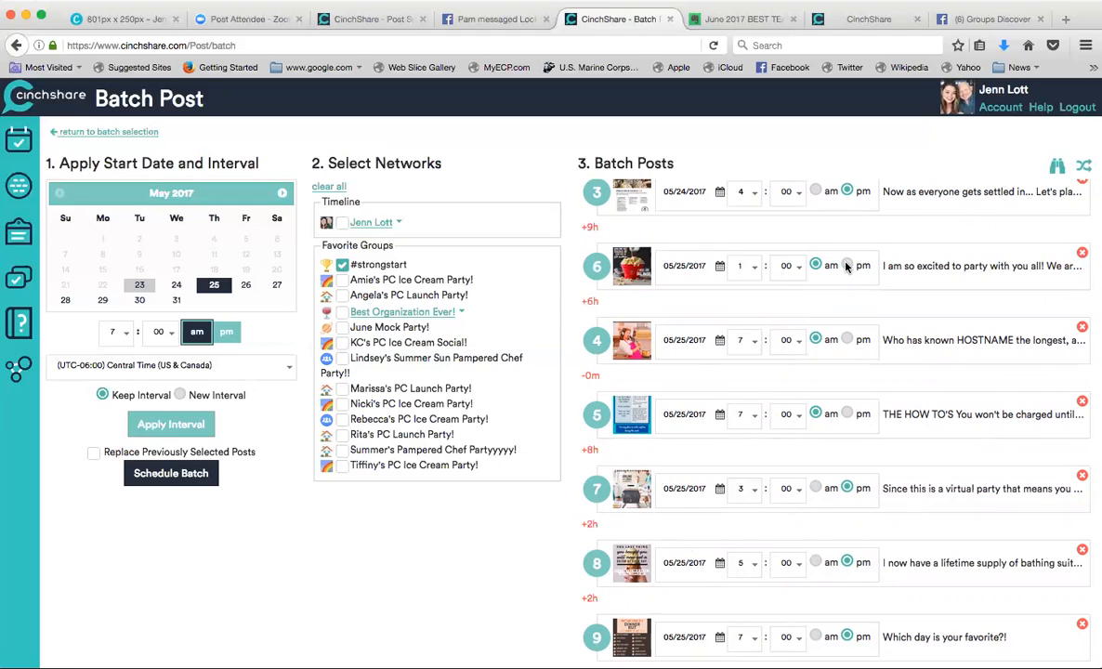
left_click(846, 266)
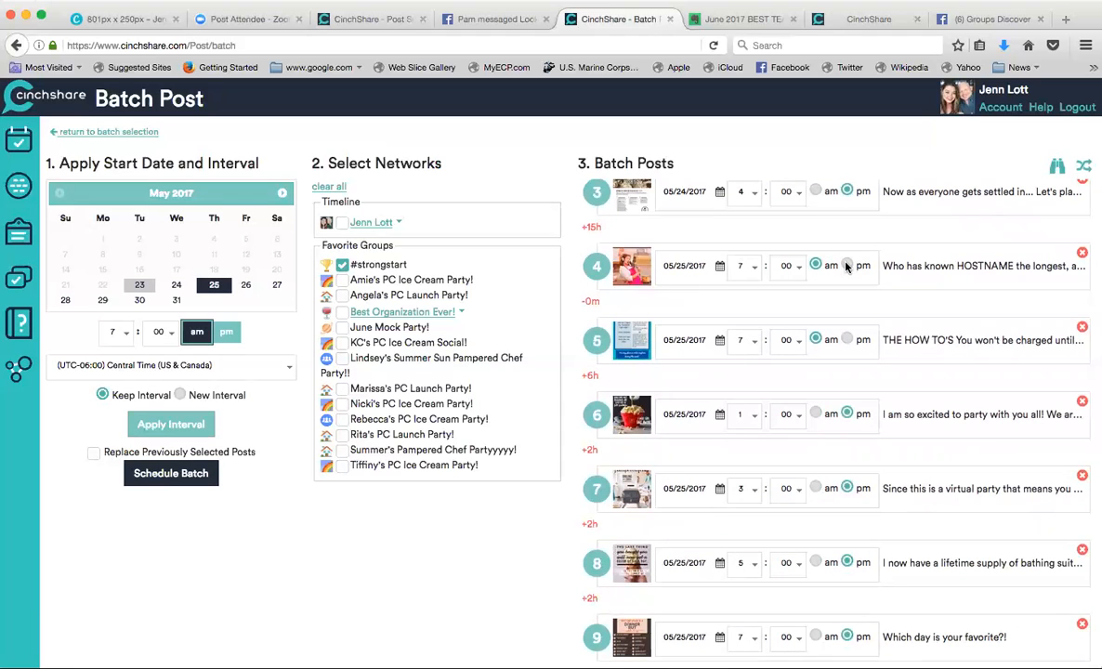
- Set the time of batch post 5 to 11:00 am and batch post 4 to 9:00 am
left_click(748, 342)
key("Escape")
key("1")
key("1")
left_click(743, 268)
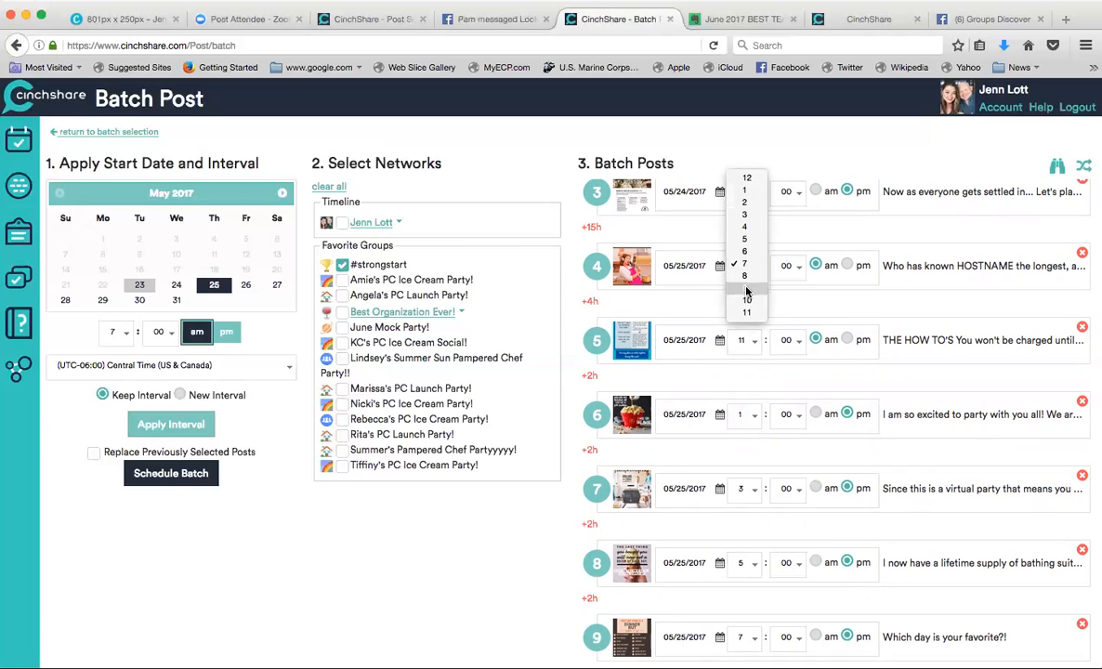
key("Escape")
key("9")
- Review the dates and times of all batch posts and schedule the batch to the #strongstart group
scroll(703, 240, "up", 3)
scroll(817, 418, "down", 10)
scroll(818, 417, "down", 10)
scroll(817, 418, "down", 10)
scroll(817, 418, "down", 10)
scroll(818, 418, "down", 10)
scroll(818, 418, "down", 10)
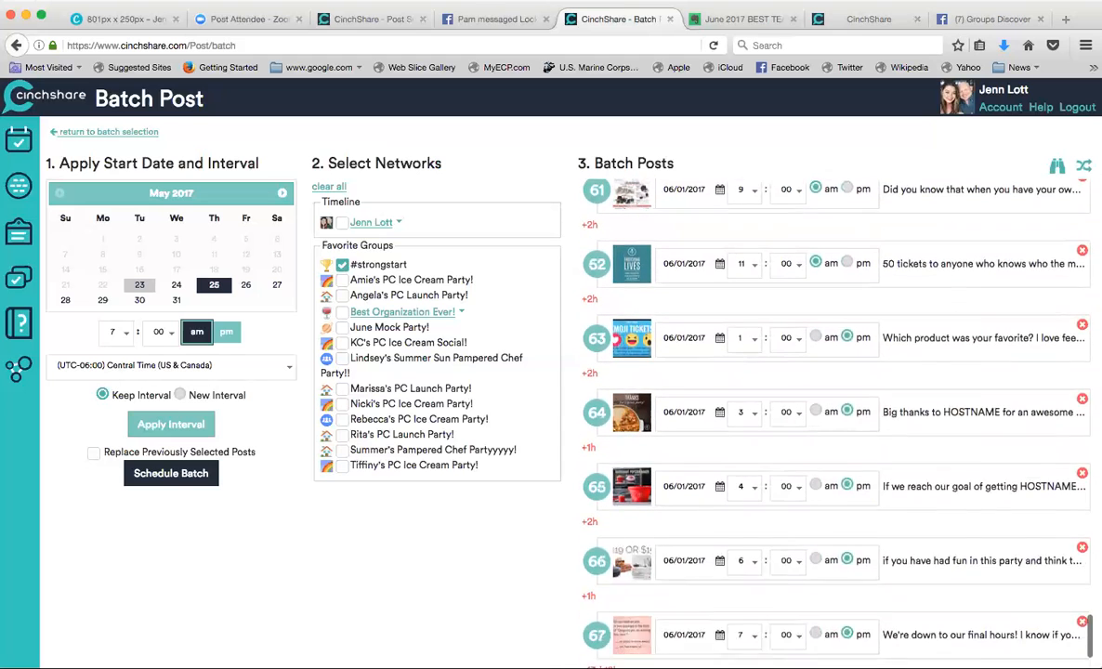
scroll(817, 417, "down", 1)
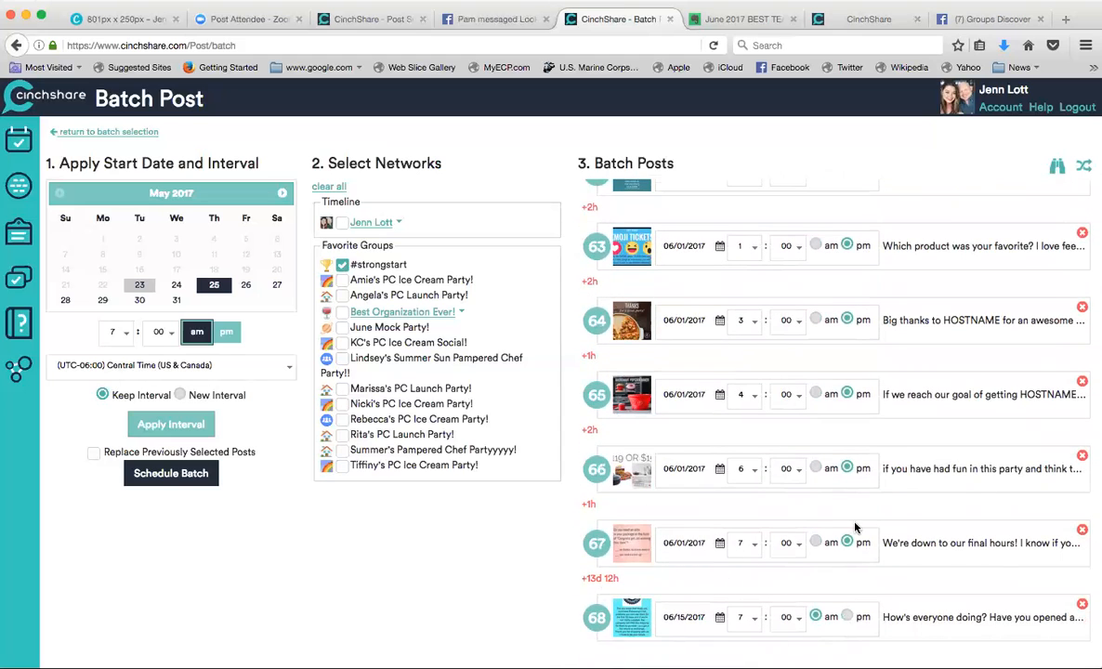
left_click(184, 481)
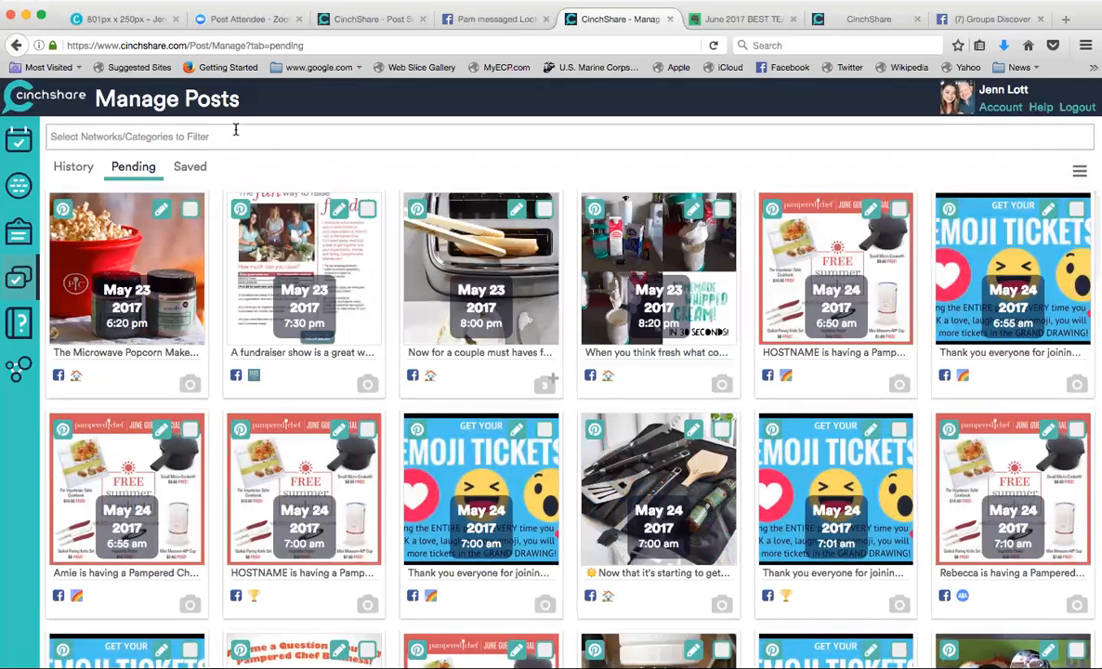
- Filter the pending posts by the #strongstart group and review their scheduled dates and times
left_click(223, 134)
type("str")
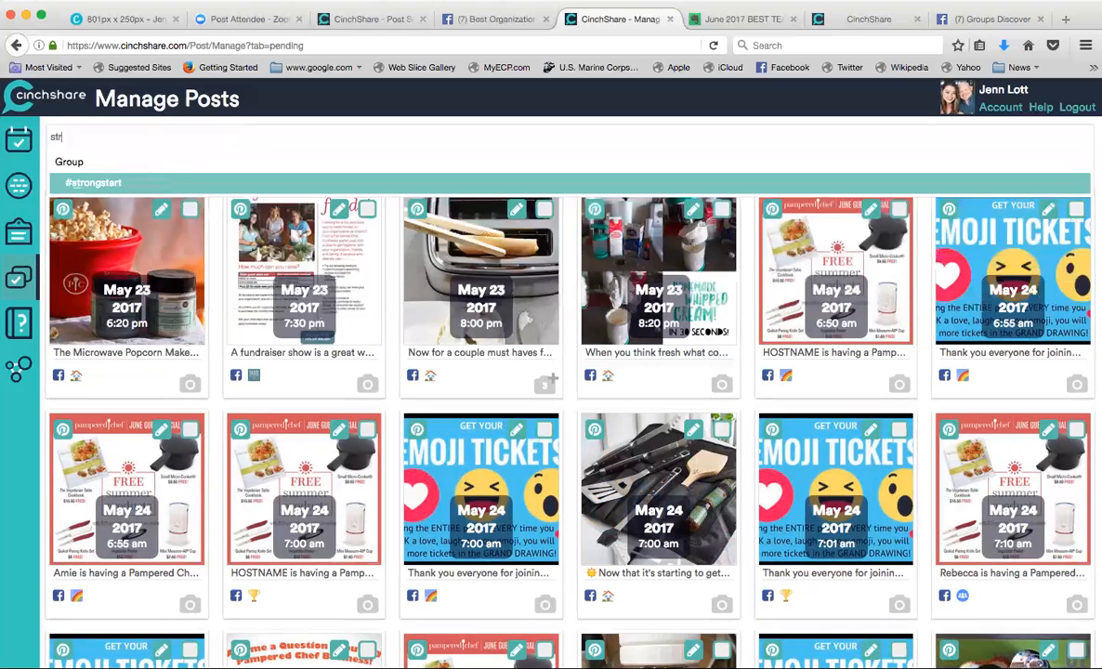
left_click(201, 182)
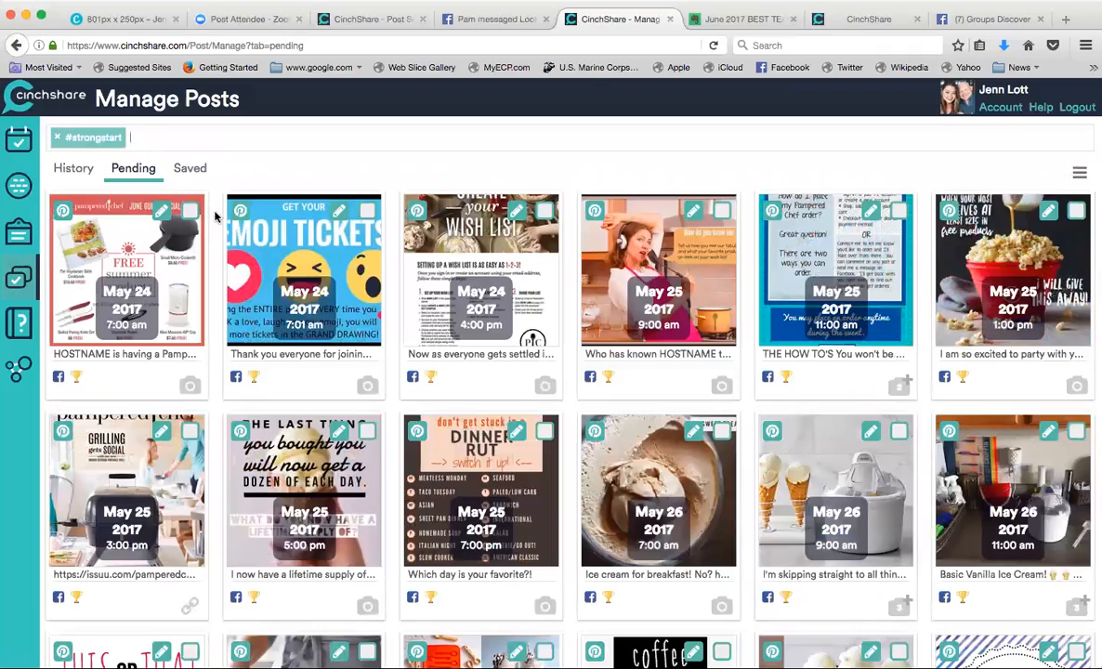
scroll(215, 216, "down", 5)
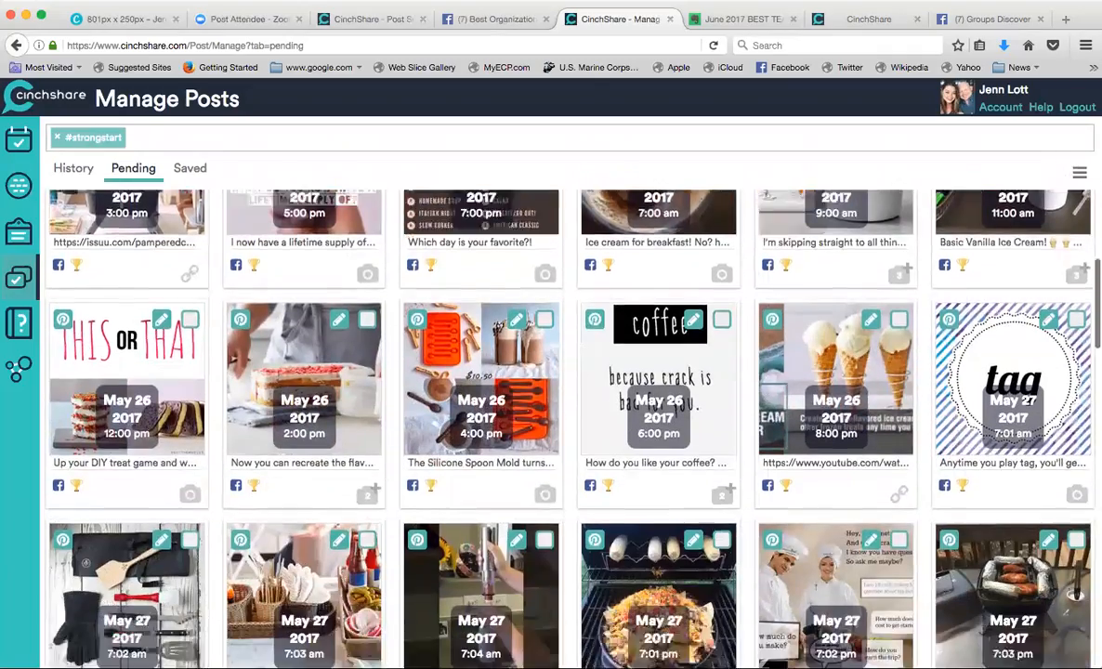
scroll(567, 418, "down", 12)
scroll(567, 418, "down", 9)
scroll(567, 418, "down", 4)
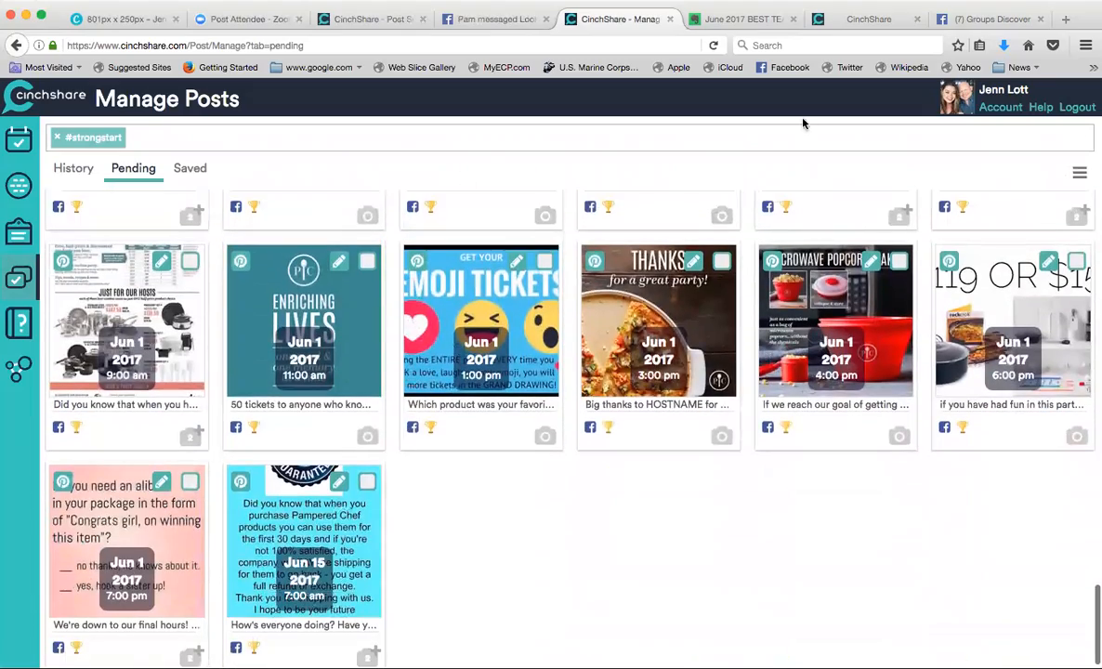
- Select all pending #strongstart posts and open Find / Replace for them
left_click(1079, 173)
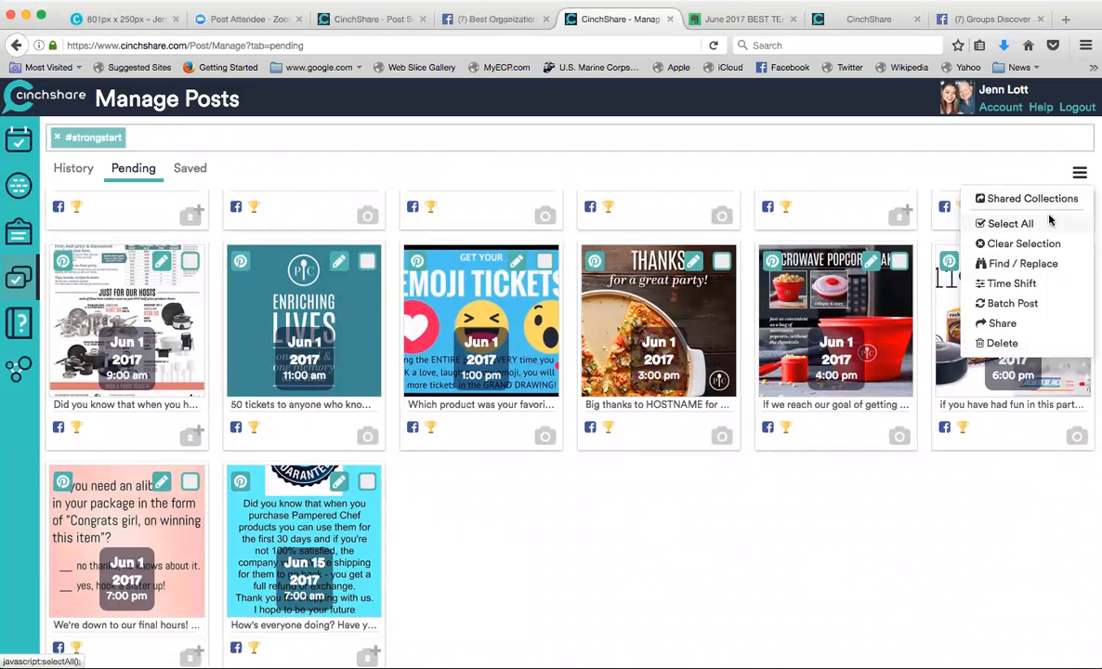
left_click(1009, 223)
left_click(1079, 173)
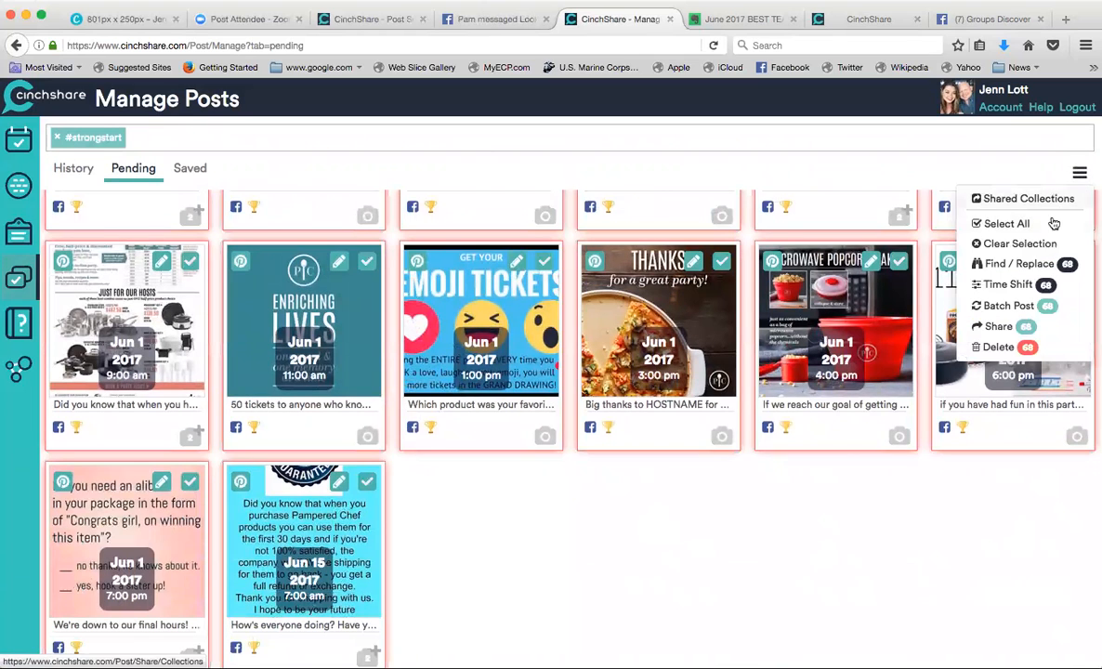
left_click(1018, 263)
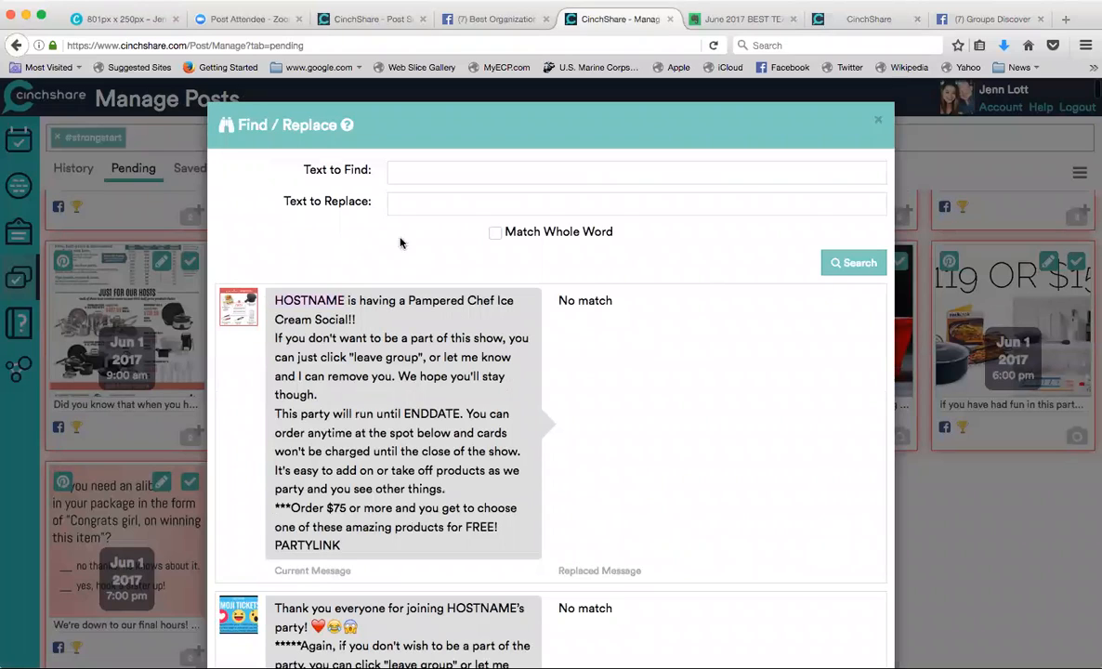
- Search the selected pending posts for HOSTNAME, with the host's first name as the replacement text
left_click(422, 174)
type("HOSTNAME")
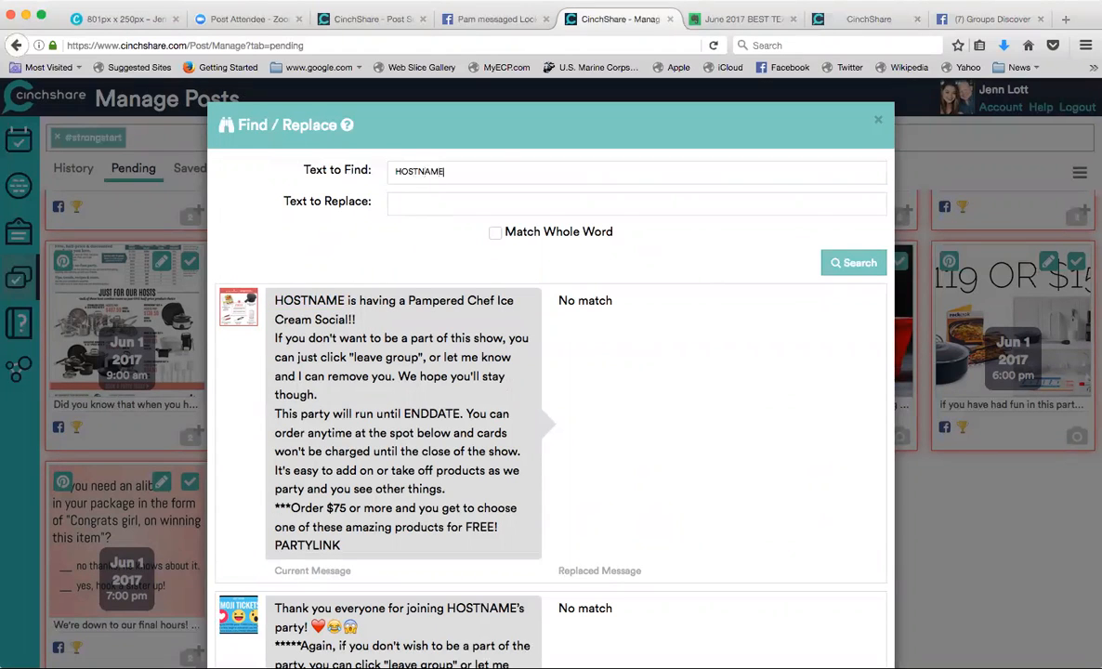
type("JENN")
left_click(852, 266)
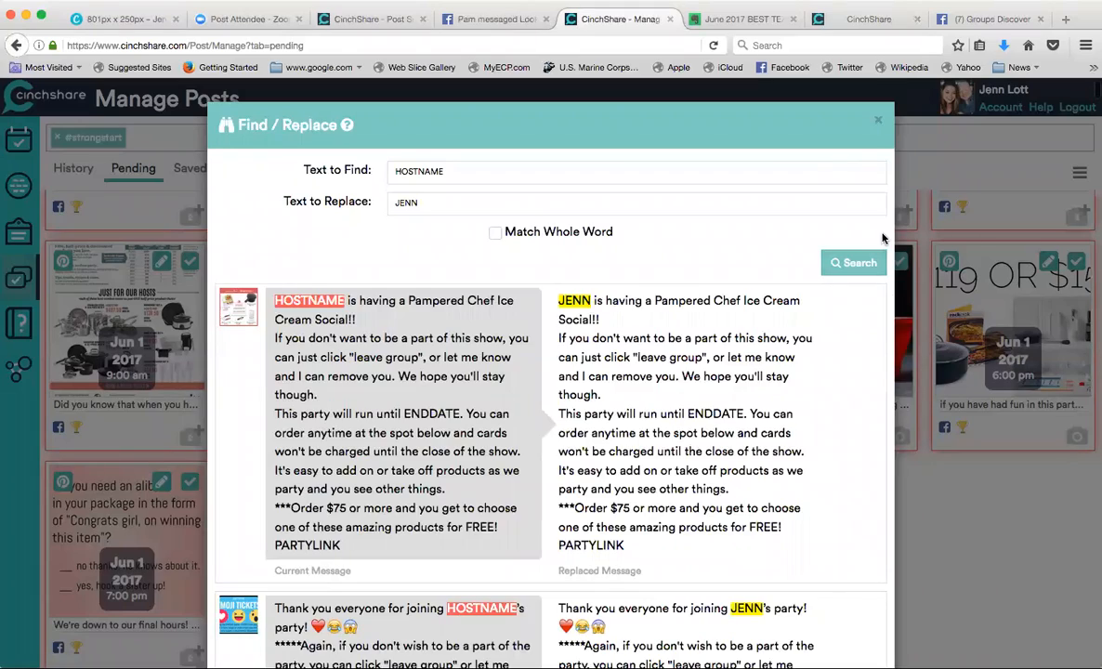
- Review the proposed HOSTNAME replacements across the post messages and close Find / Replace without applying them
scroll(816, 233, "down", 5)
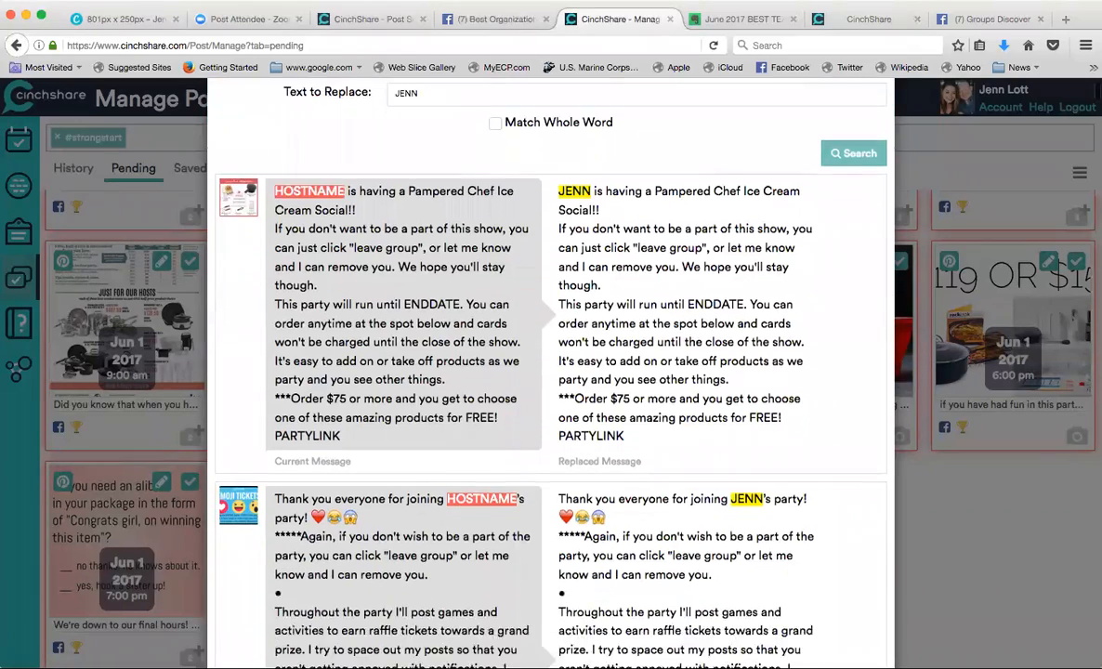
scroll(817, 233, "down", 8)
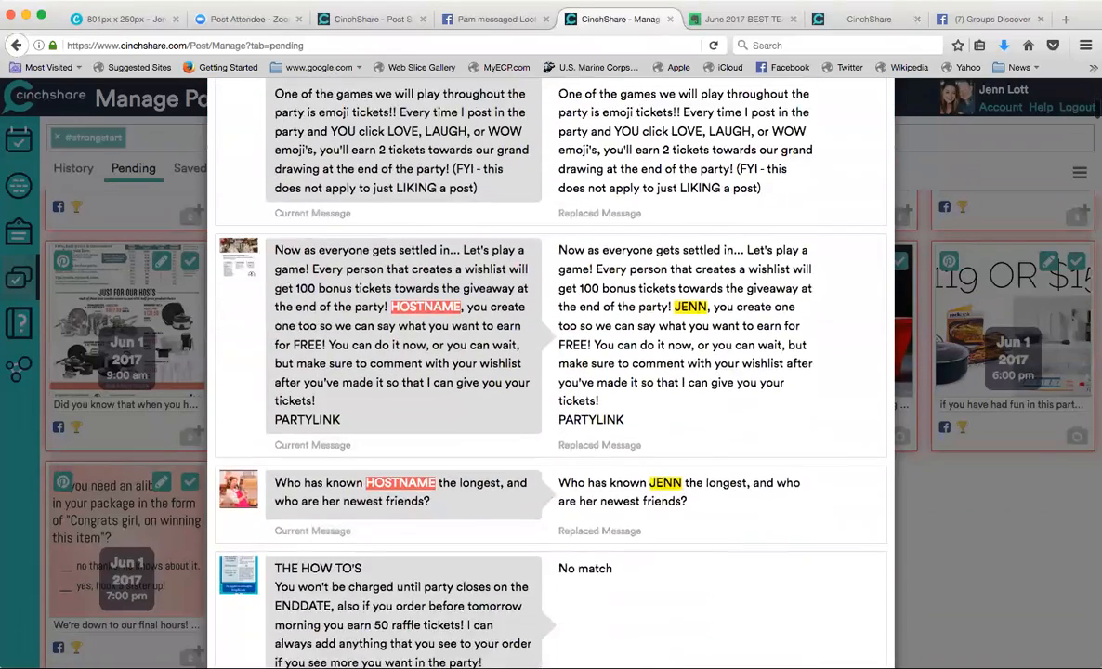
scroll(548, 371, "down", 4)
scroll(547, 371, "up", 9)
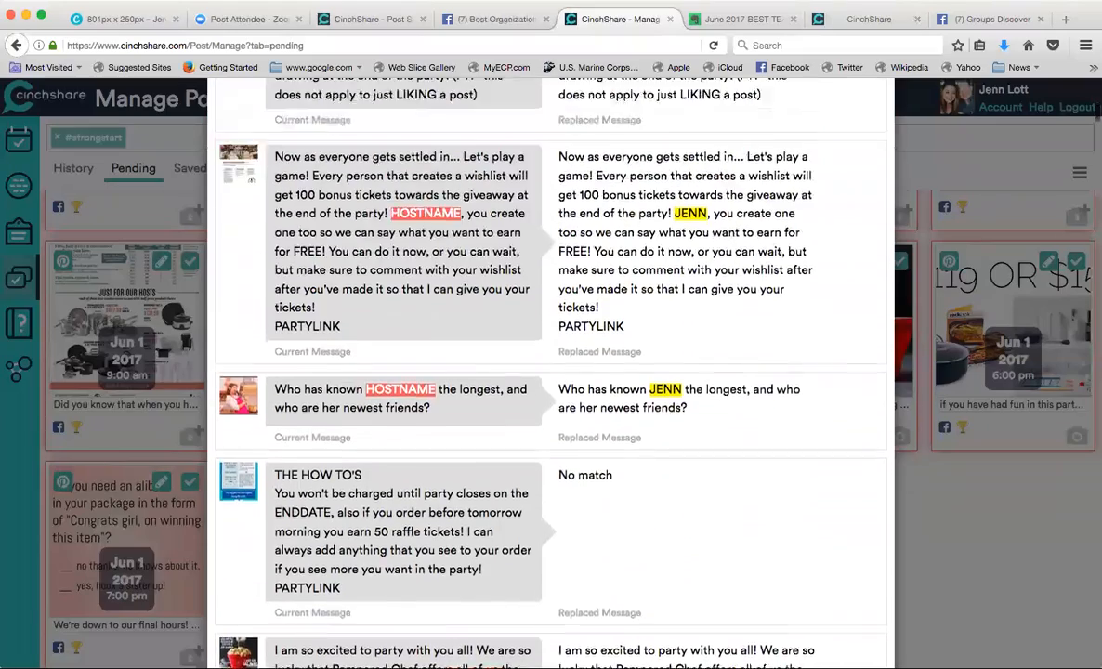
scroll(548, 372, "up", 10)
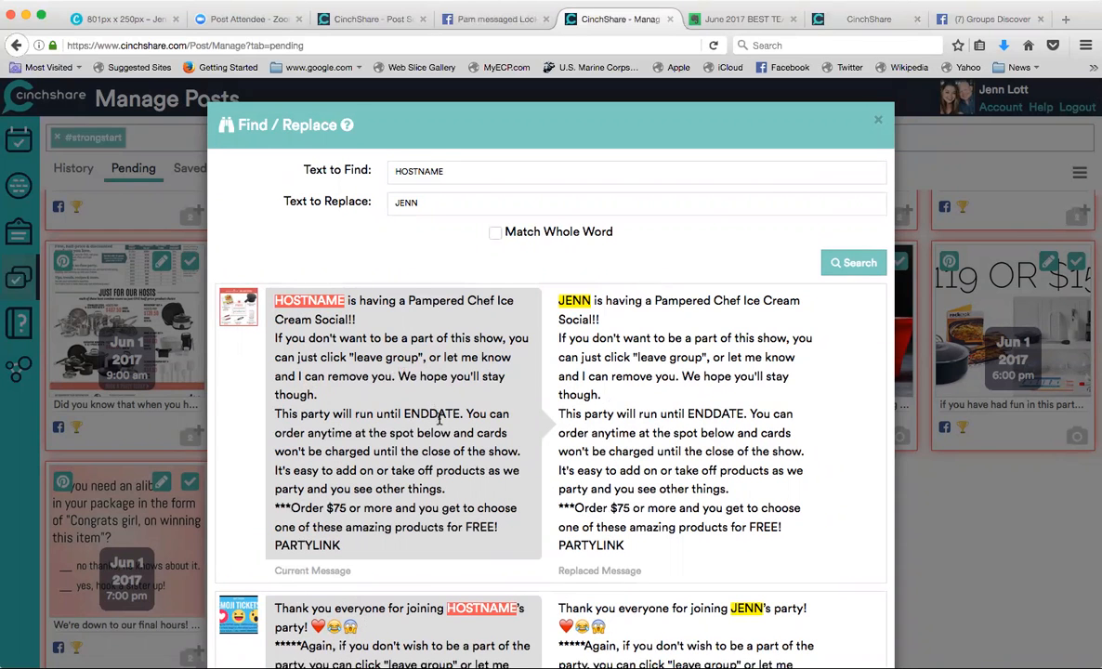
scroll(550, 372, "down", 6)
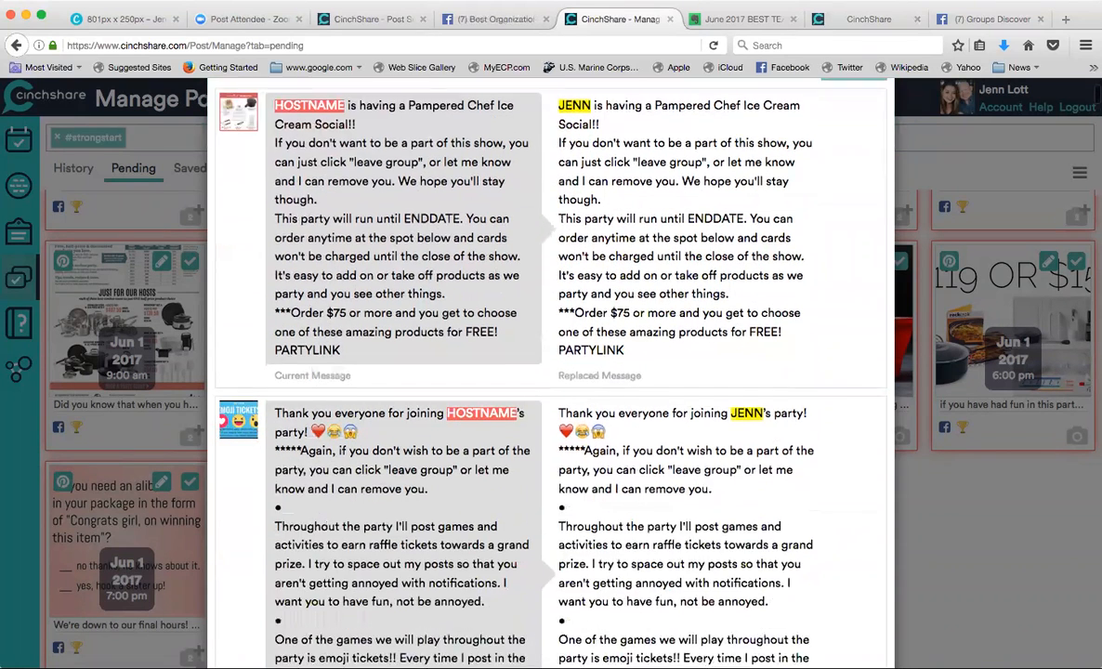
scroll(550, 371, "down", 3)
scroll(550, 371, "down", 1)
scroll(550, 371, "up", 1)
scroll(550, 372, "up", 8)
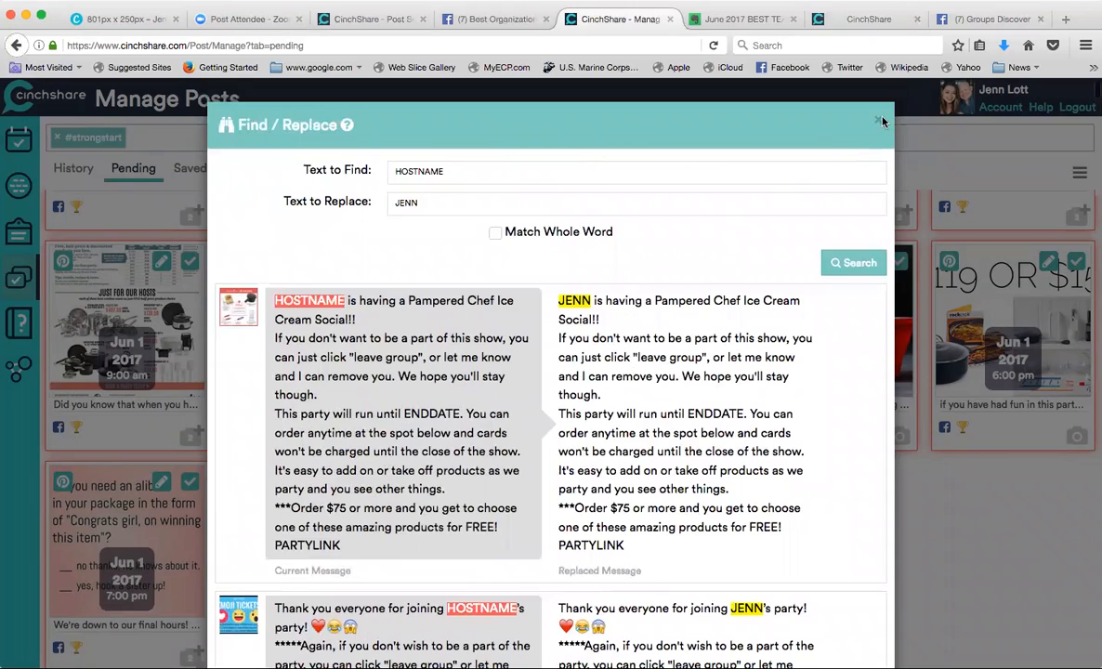
left_click(879, 122)
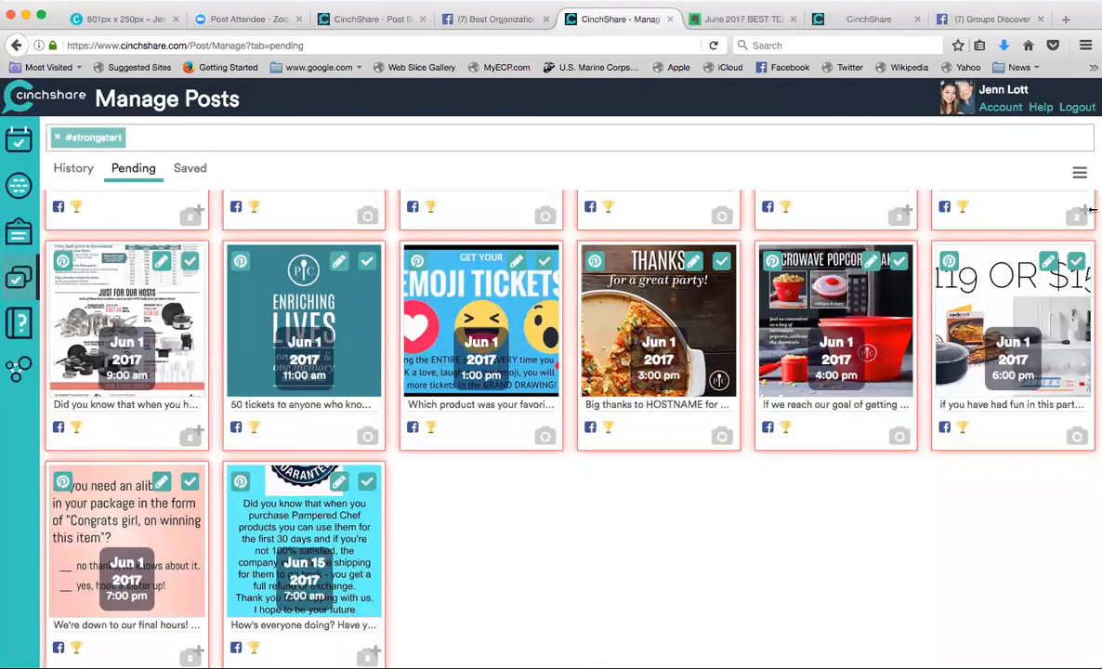
- Open the selected pending posts in Batch Post and apply a 7:00 am start time with Keep Interval
left_click(1079, 173)
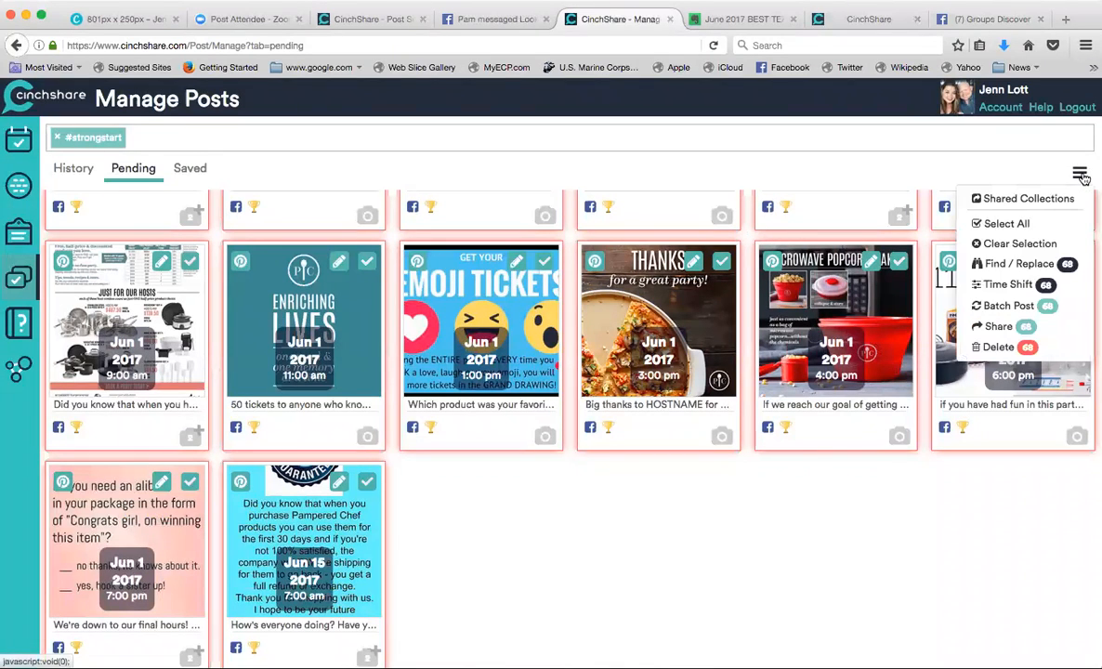
left_click(1011, 306)
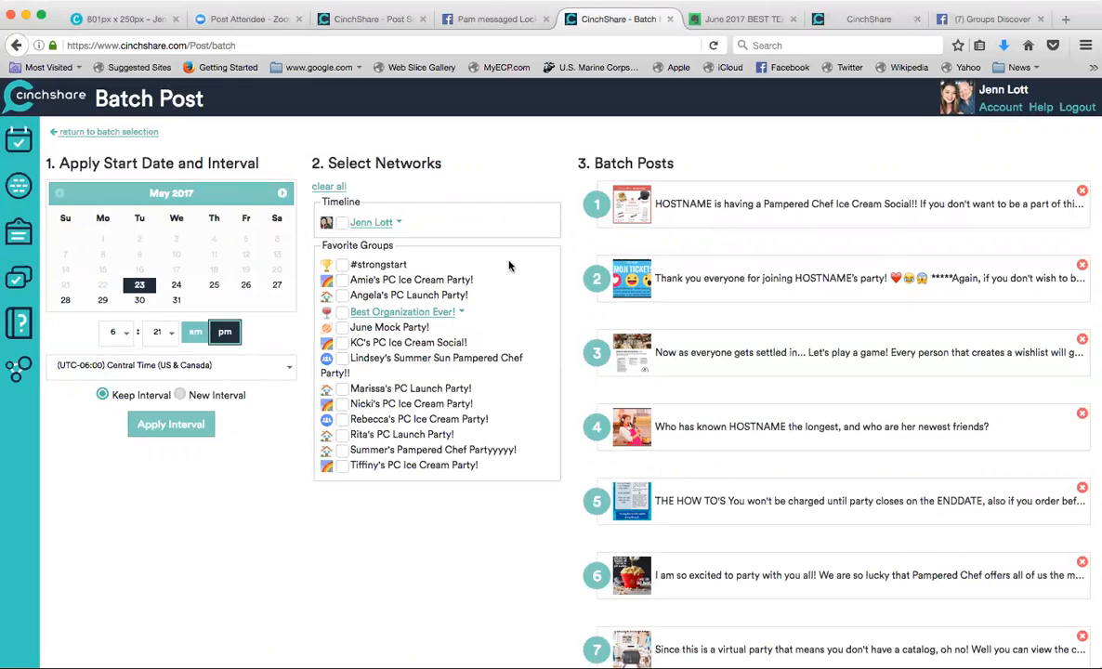
left_click(125, 336)
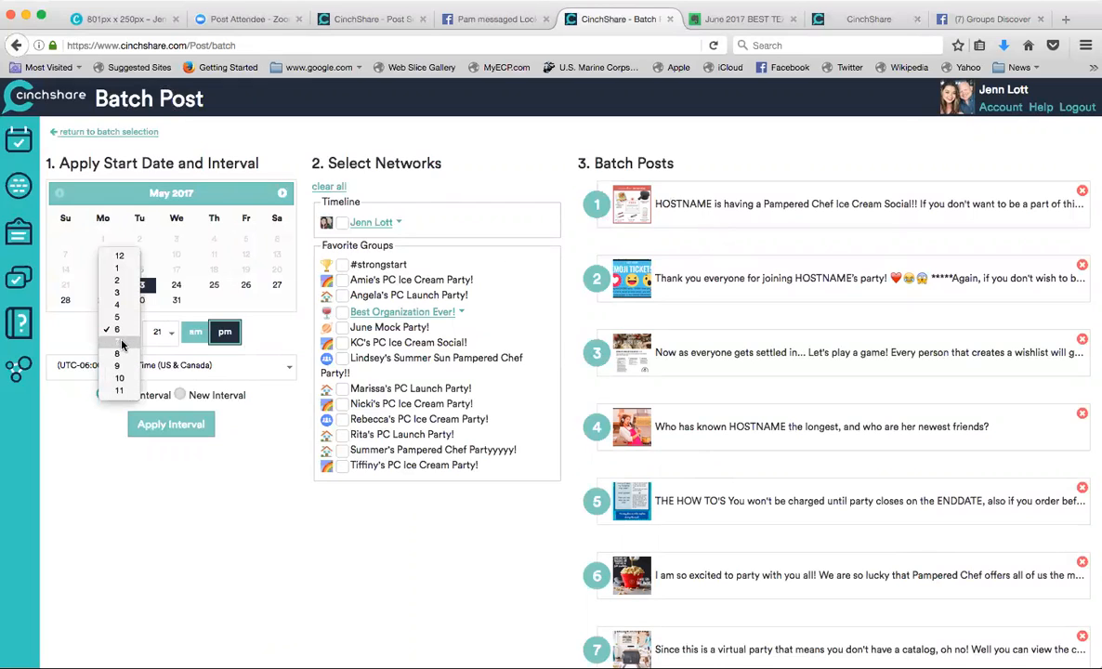
left_click(116, 347)
left_click(165, 337)
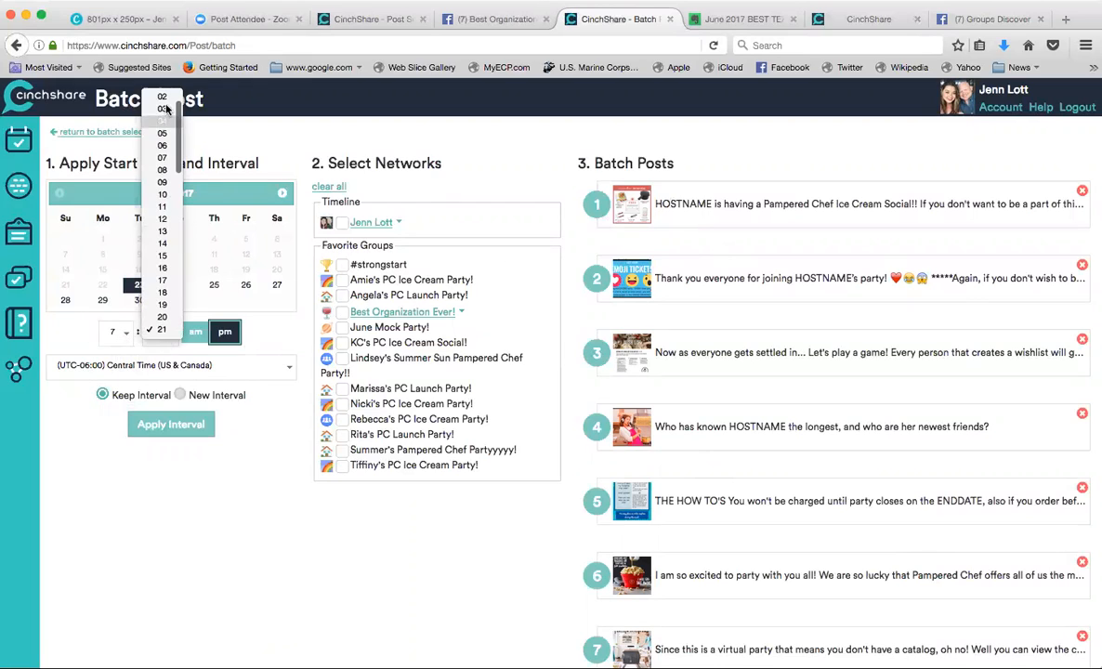
scroll(178, 116, "up", 2)
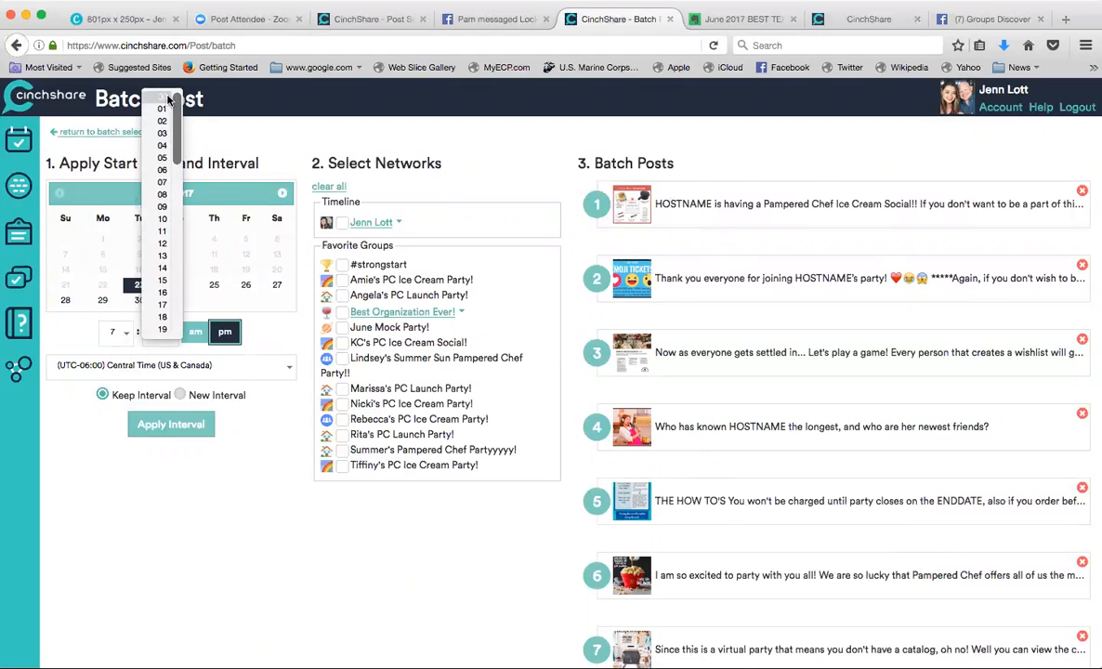
left_click(160, 95)
left_click(191, 333)
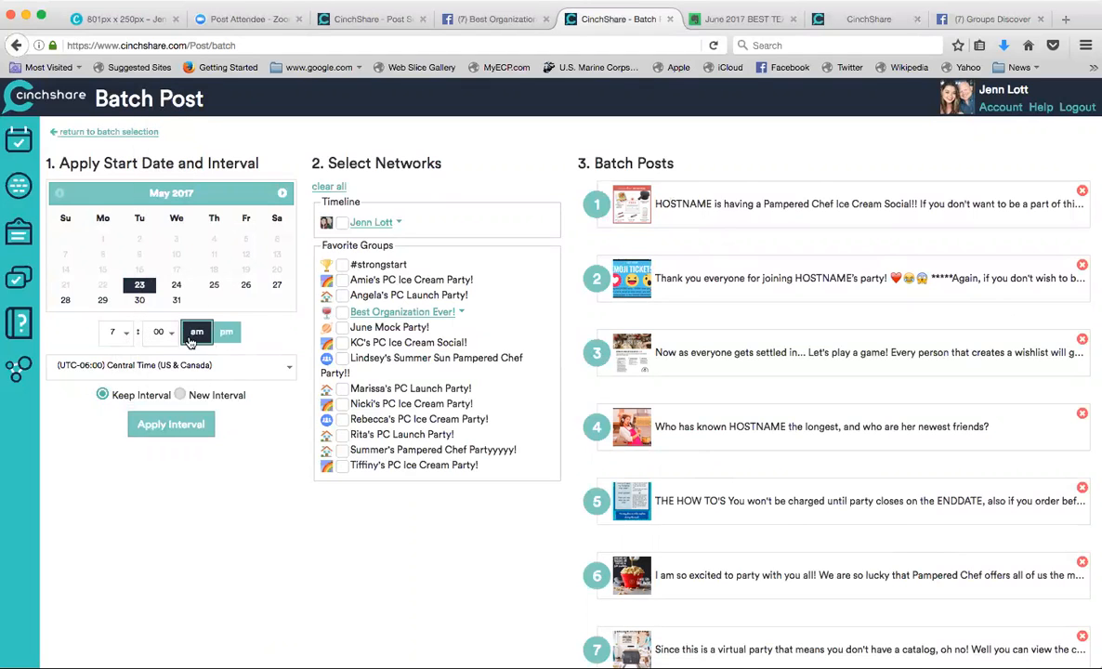
left_click(177, 426)
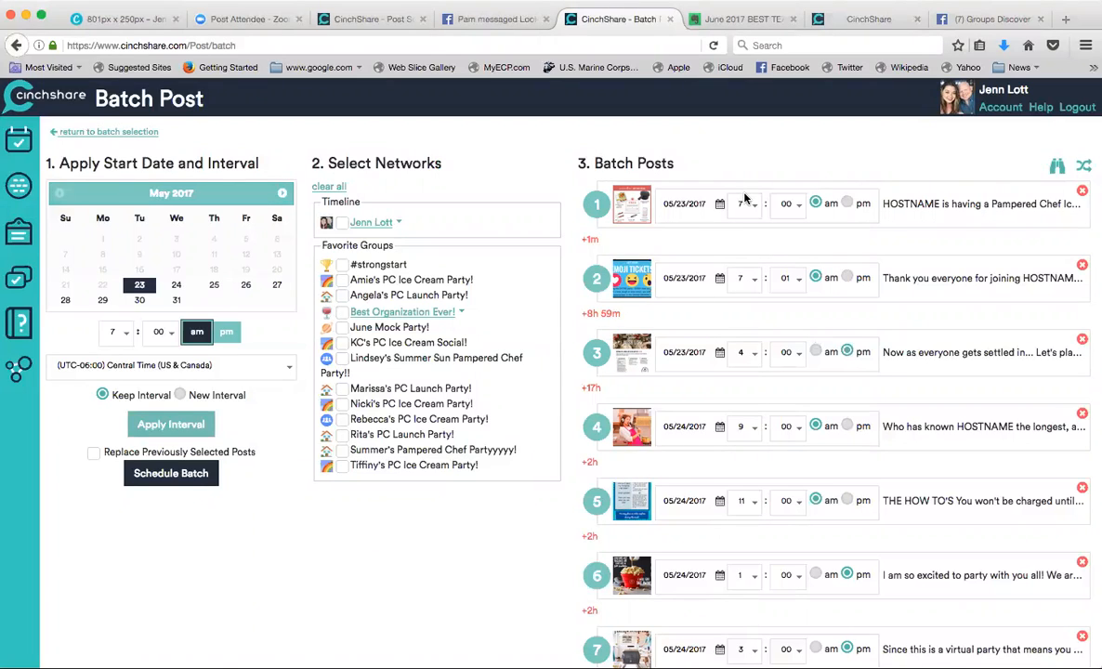
- Reapply the kept interval with a 7:05 am start time and with May 24, 2017 as the start date
left_click(160, 332)
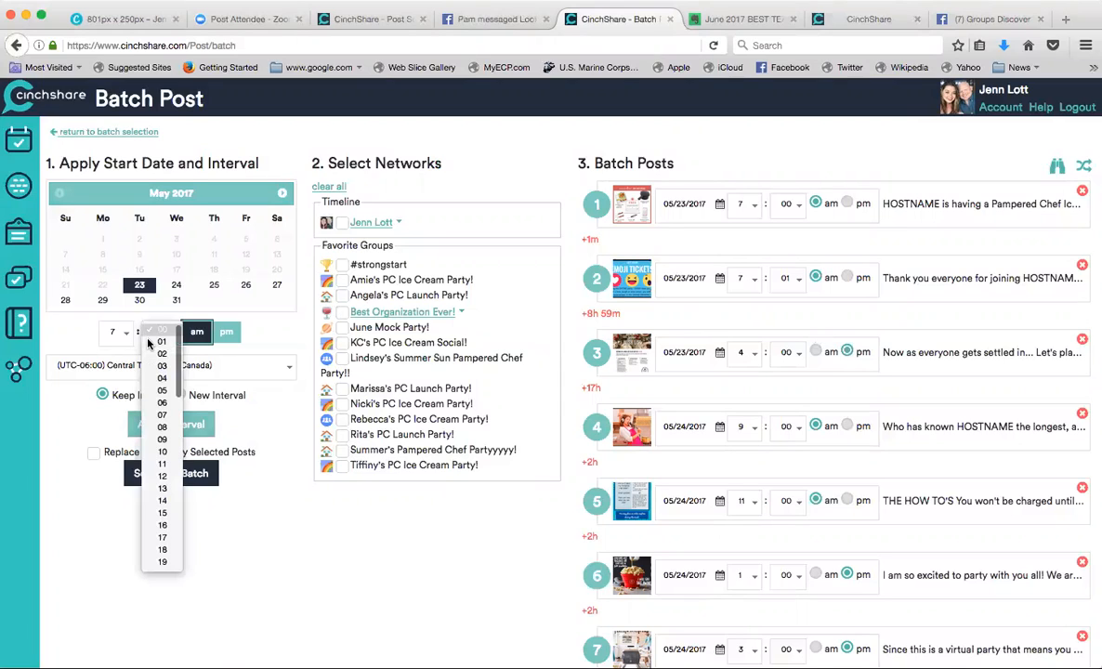
left_click(164, 394)
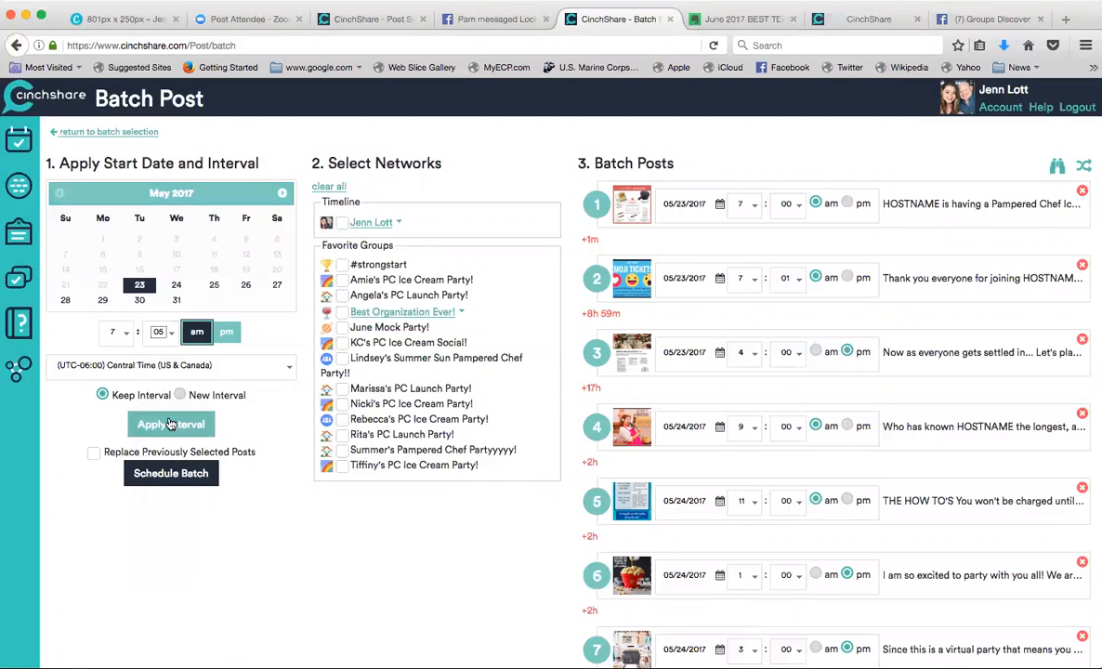
left_click(170, 423)
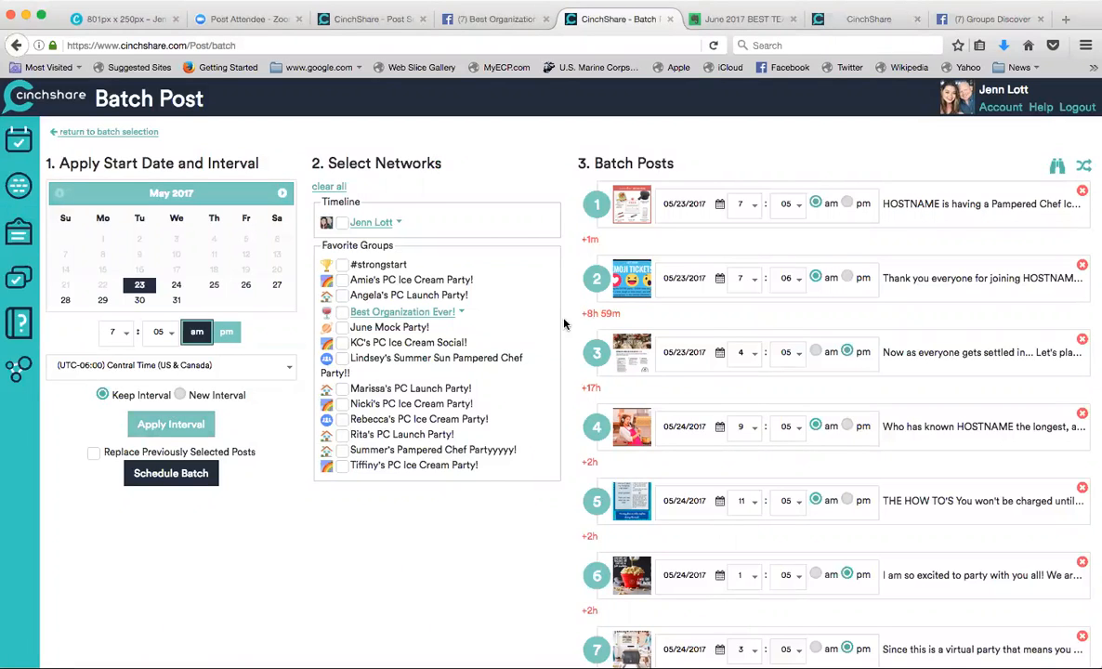
left_click(176, 290)
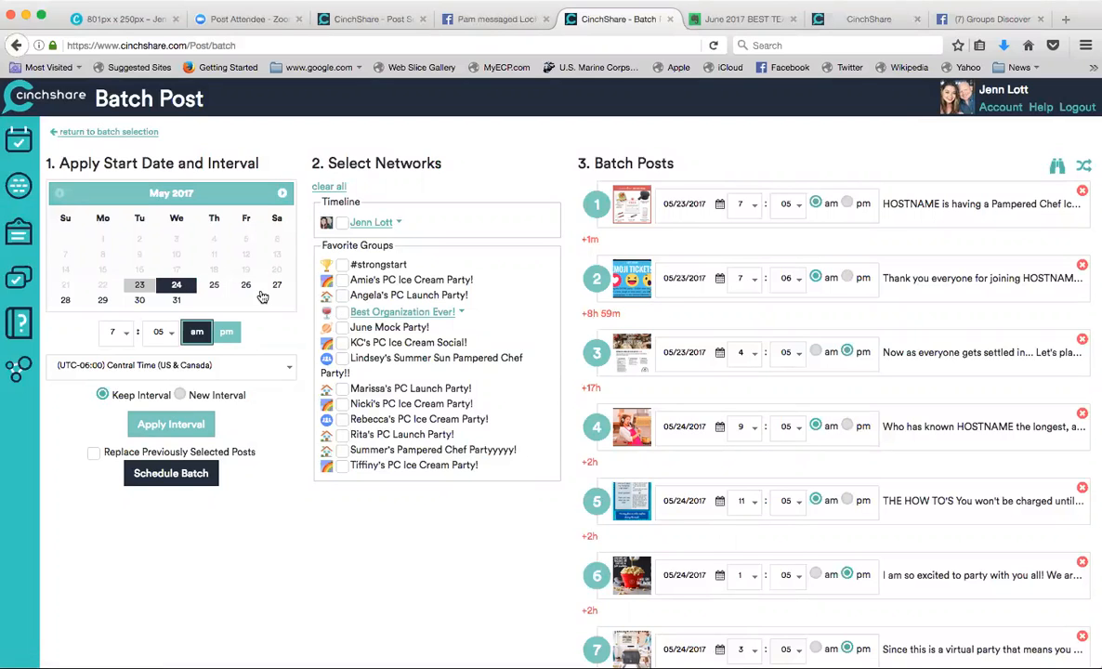
left_click(177, 425)
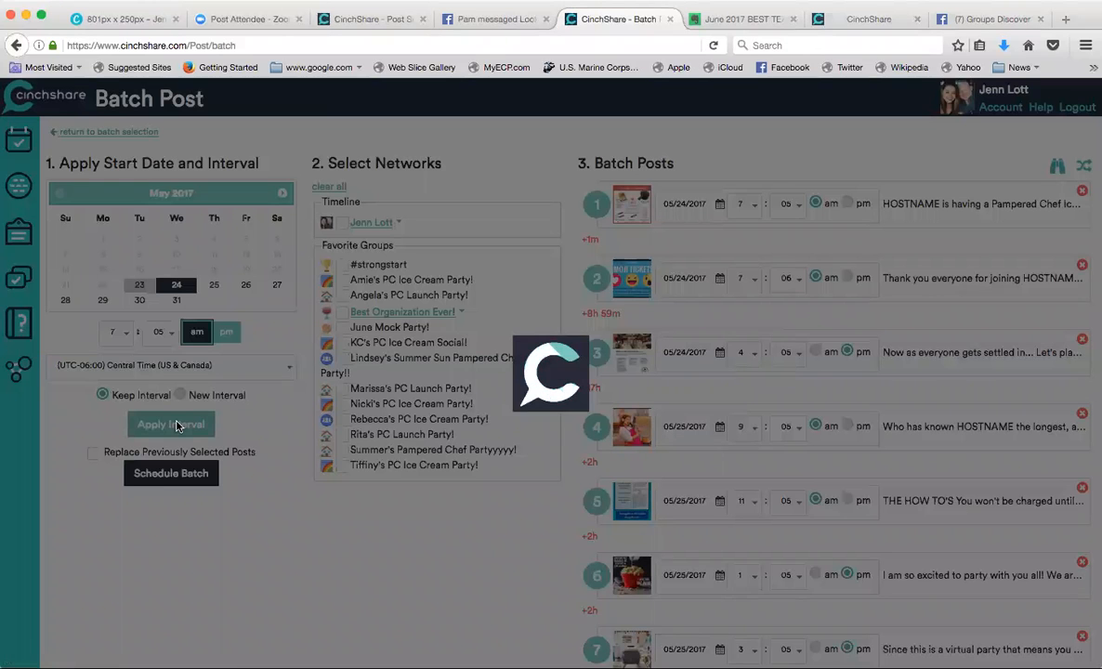
- Review the shifted dates and times of all batch posts through post 68
scroll(586, 317, "down", 10)
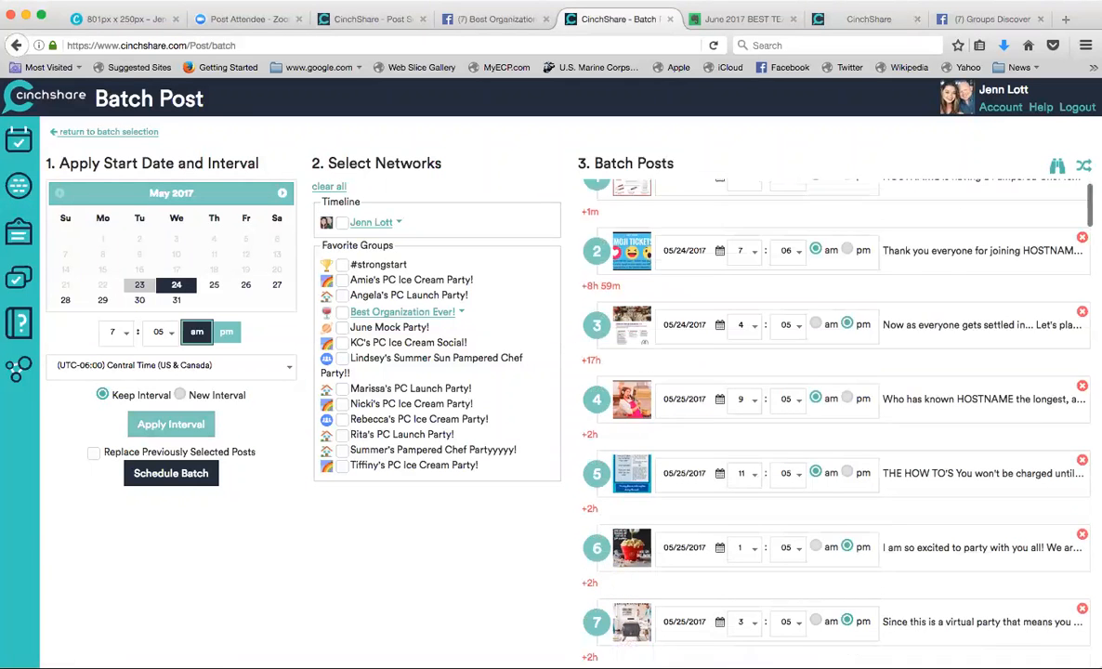
scroll(832, 418, "down", 15)
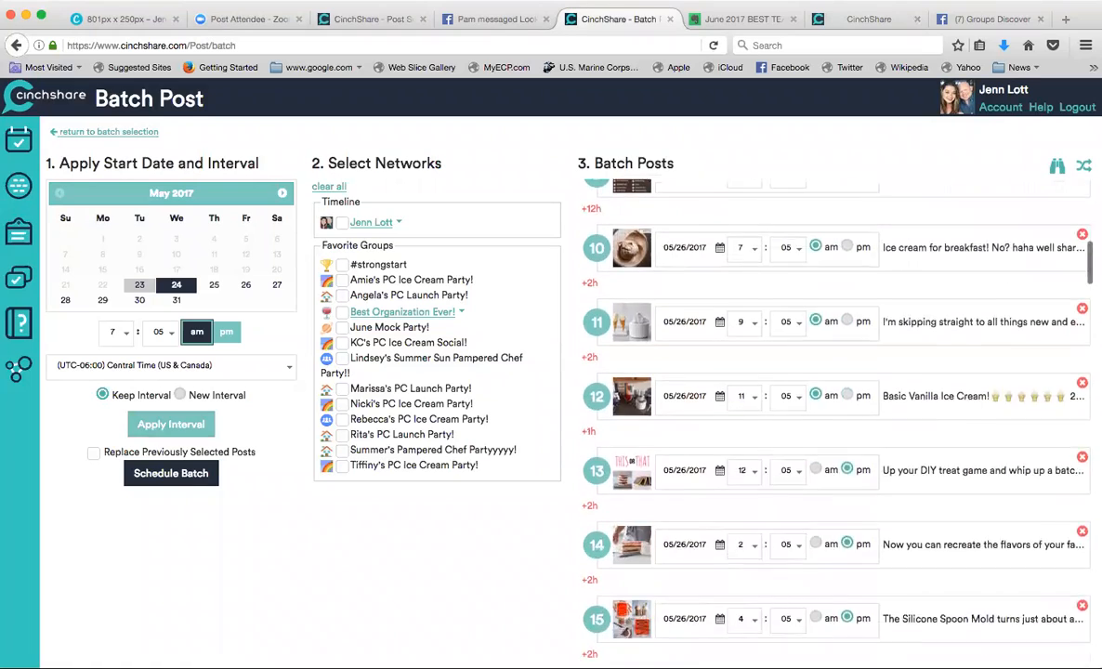
scroll(831, 418, "down", 15)
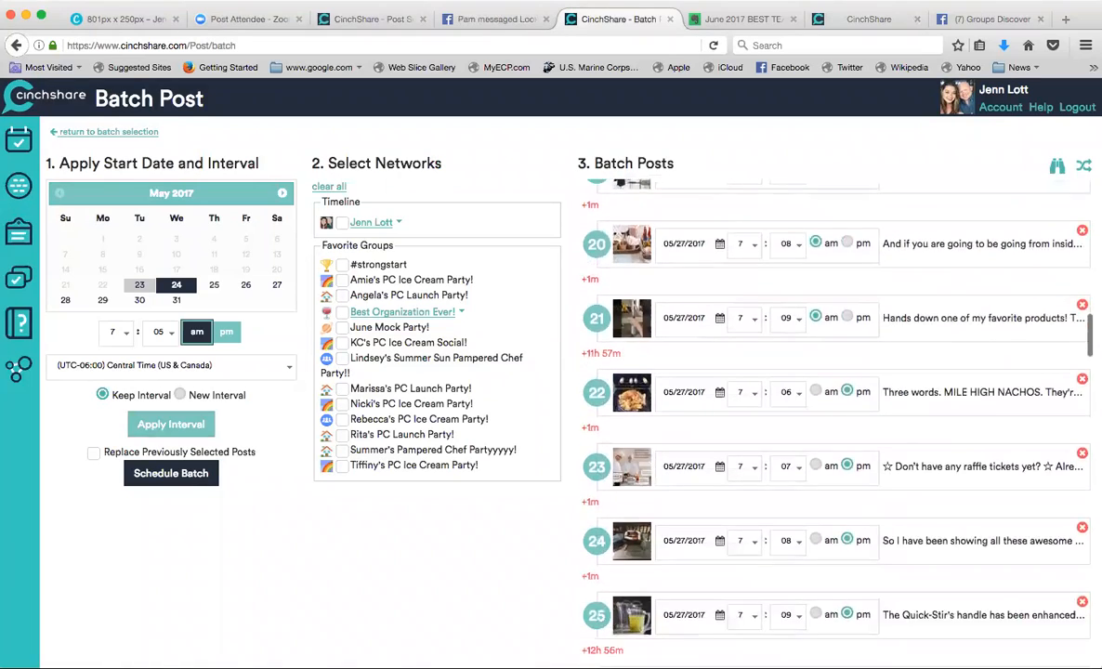
scroll(831, 418, "down", 15)
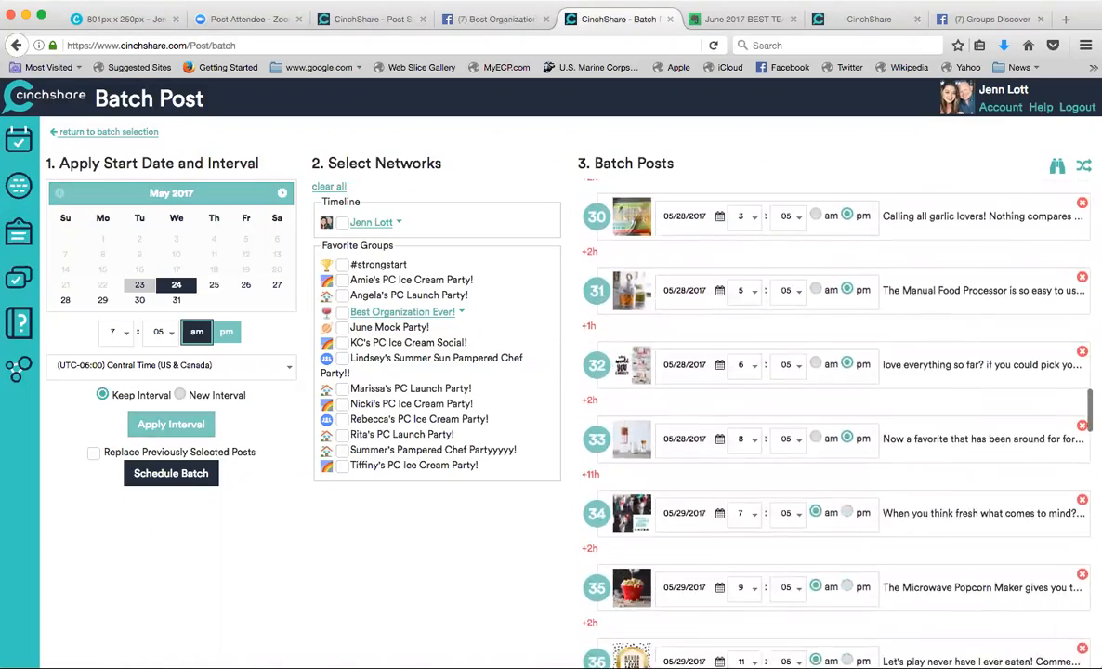
scroll(832, 417, "down", 15)
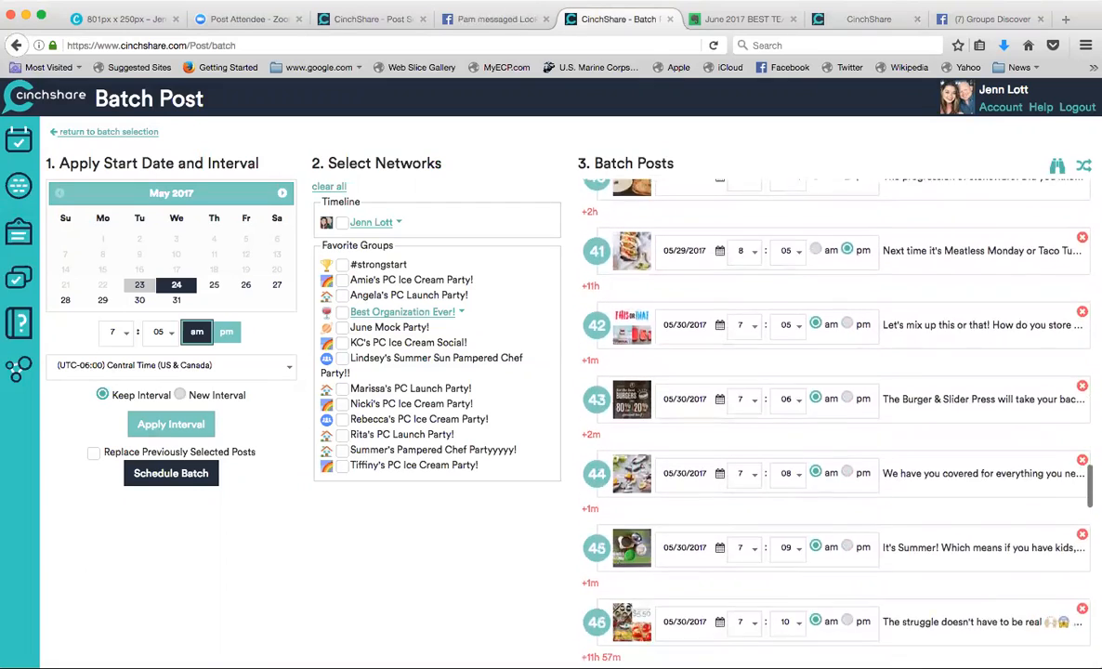
scroll(831, 417, "down", 15)
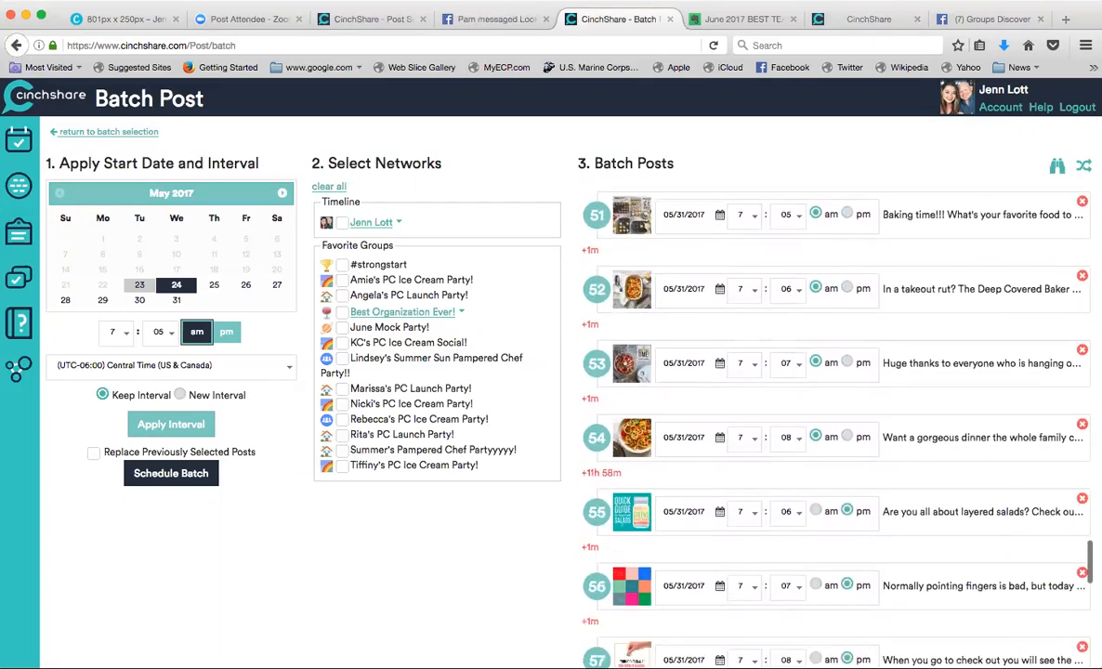
scroll(892, 517, "down", 5)
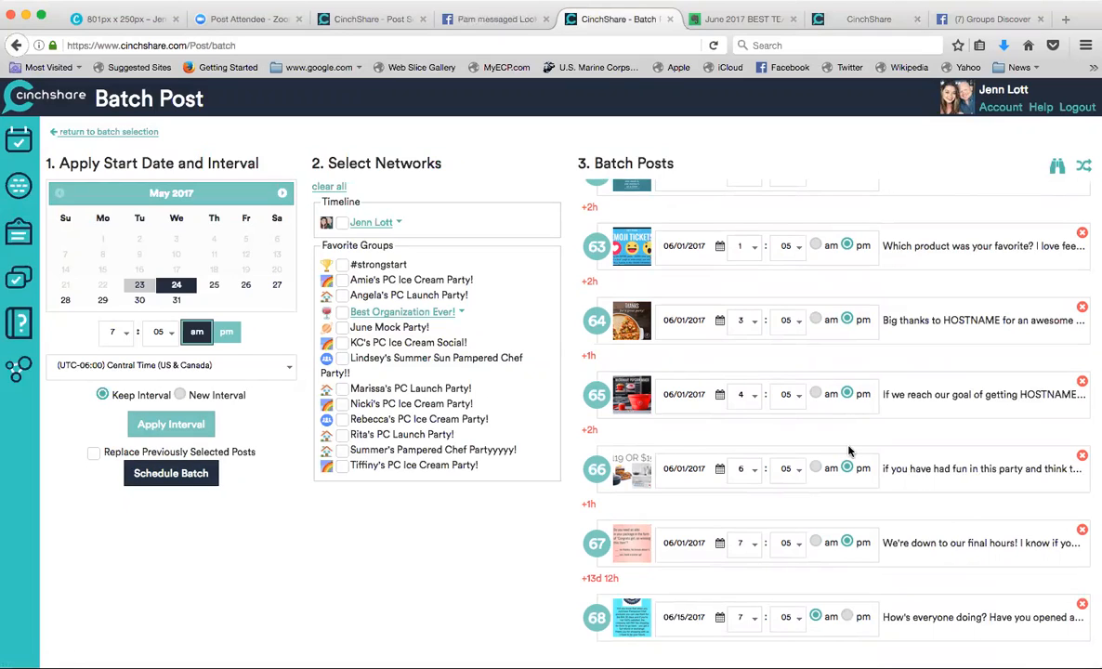
- Return to Manage Posts, filter the pending posts by the first favorite PC Ice Cream Party! group, and review their scheduled times
left_click(20, 276)
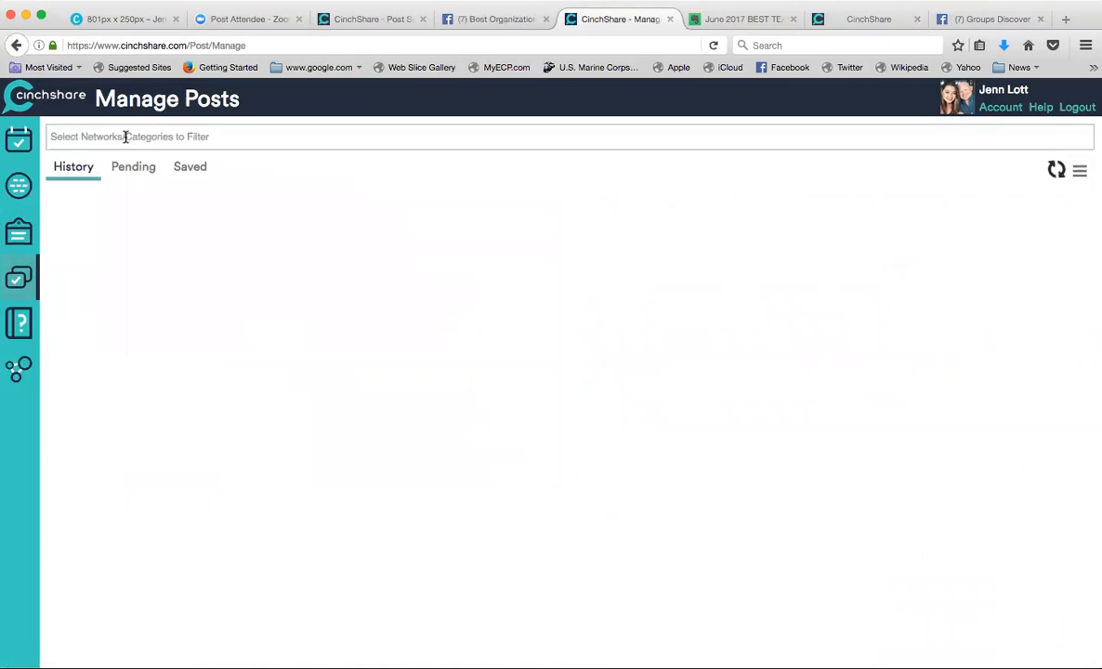
left_click(125, 136)
type("AM")
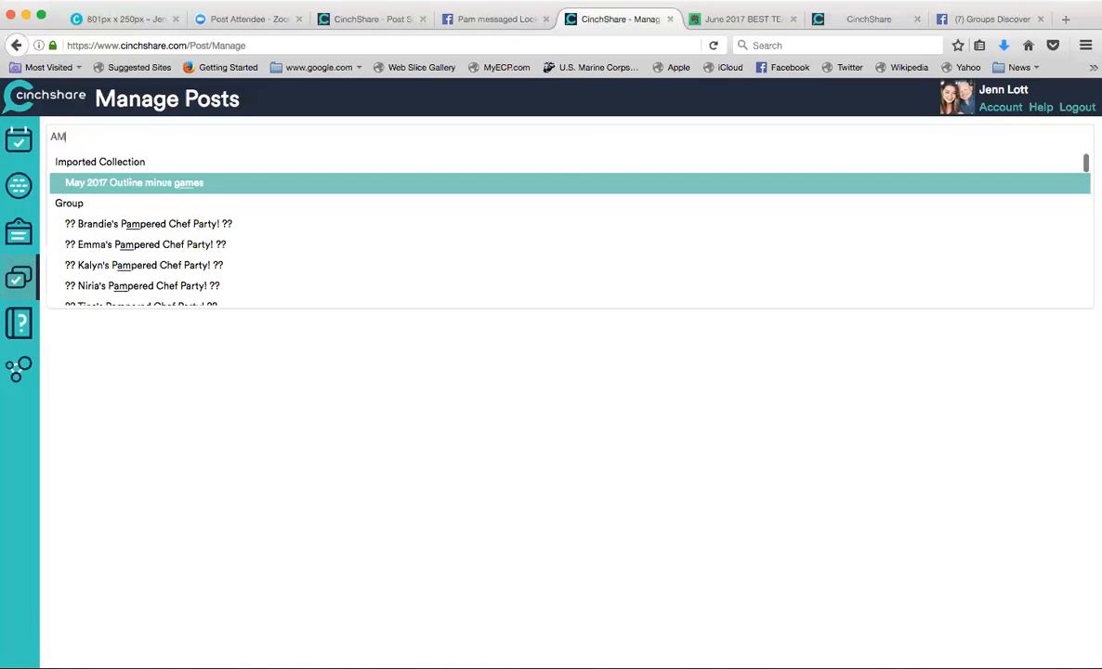
type("IE")
left_click(106, 184)
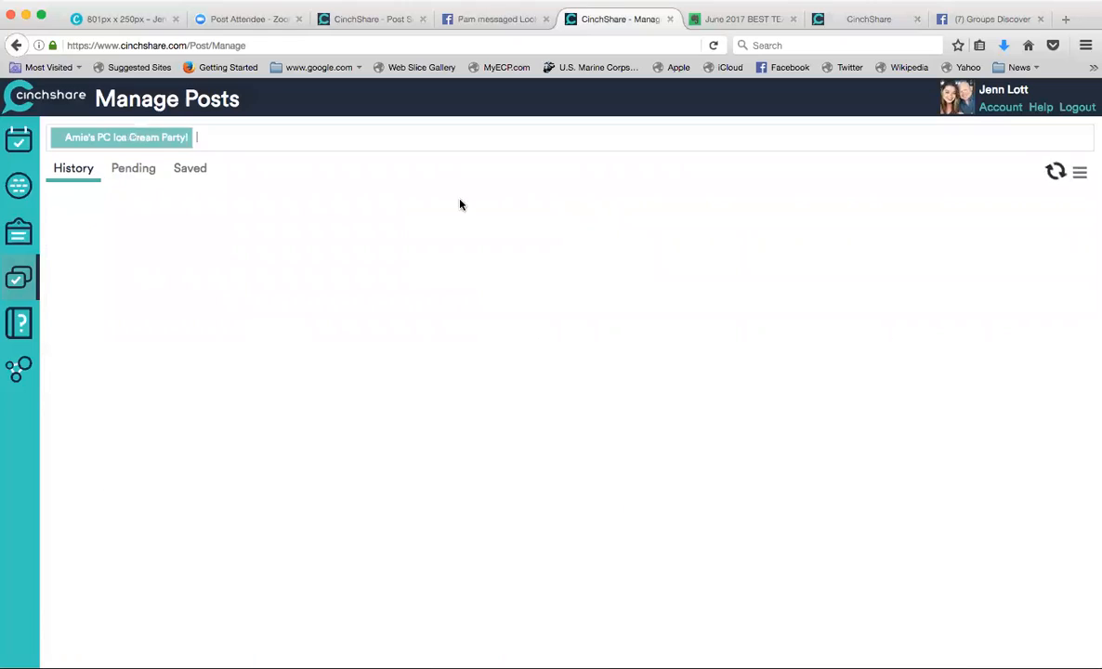
left_click(137, 173)
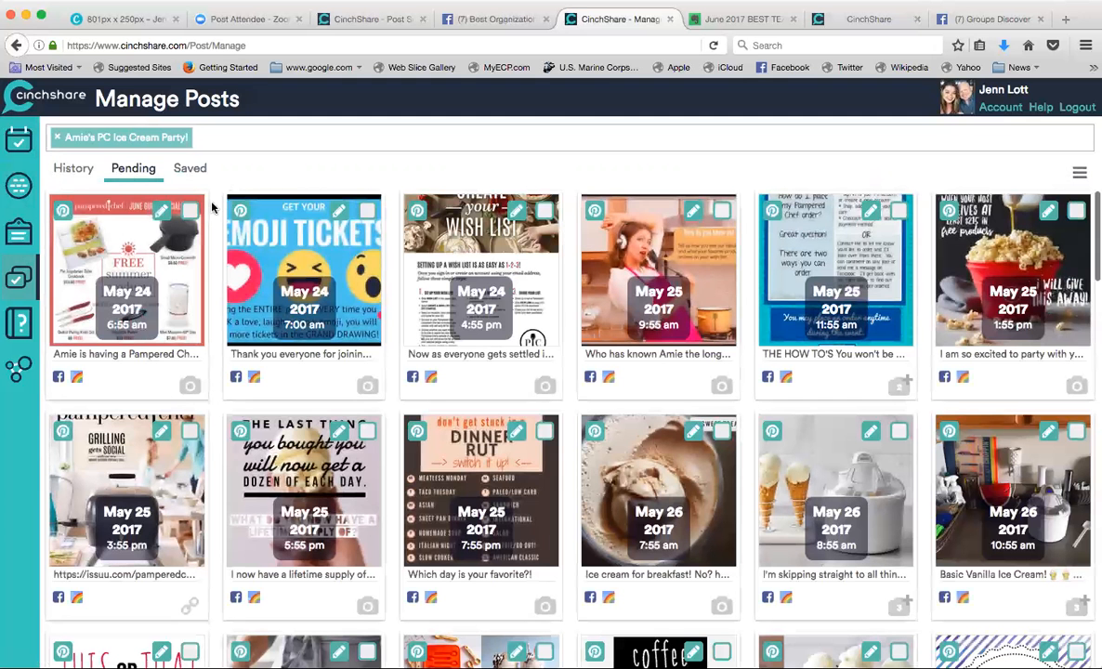
scroll(217, 217, "down", 10)
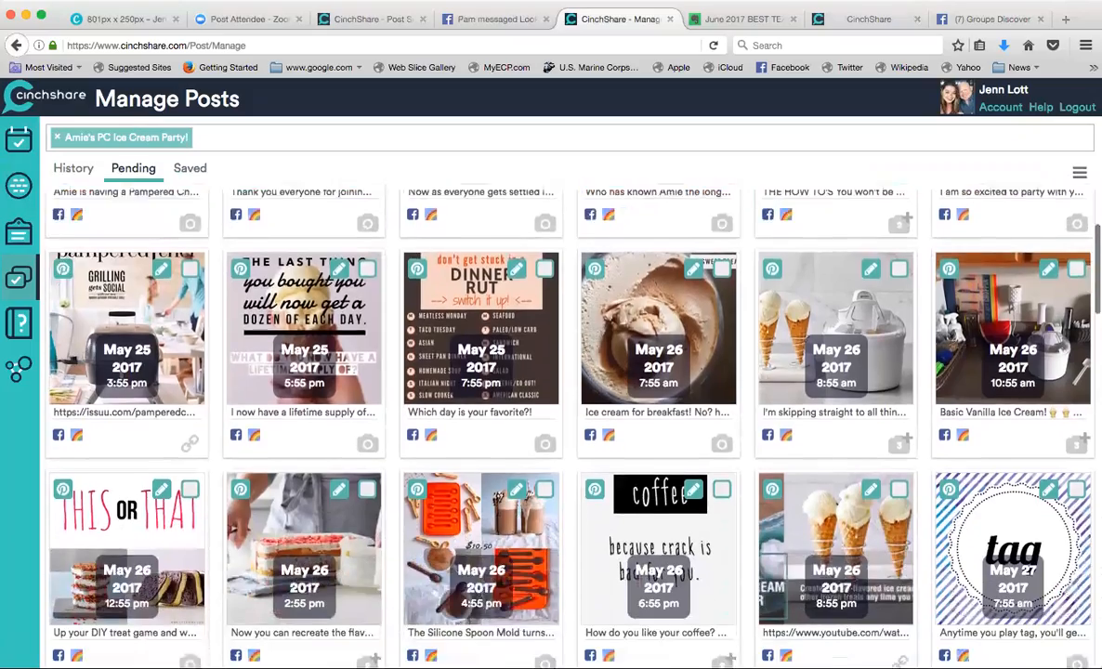
scroll(569, 418, "down", 15)
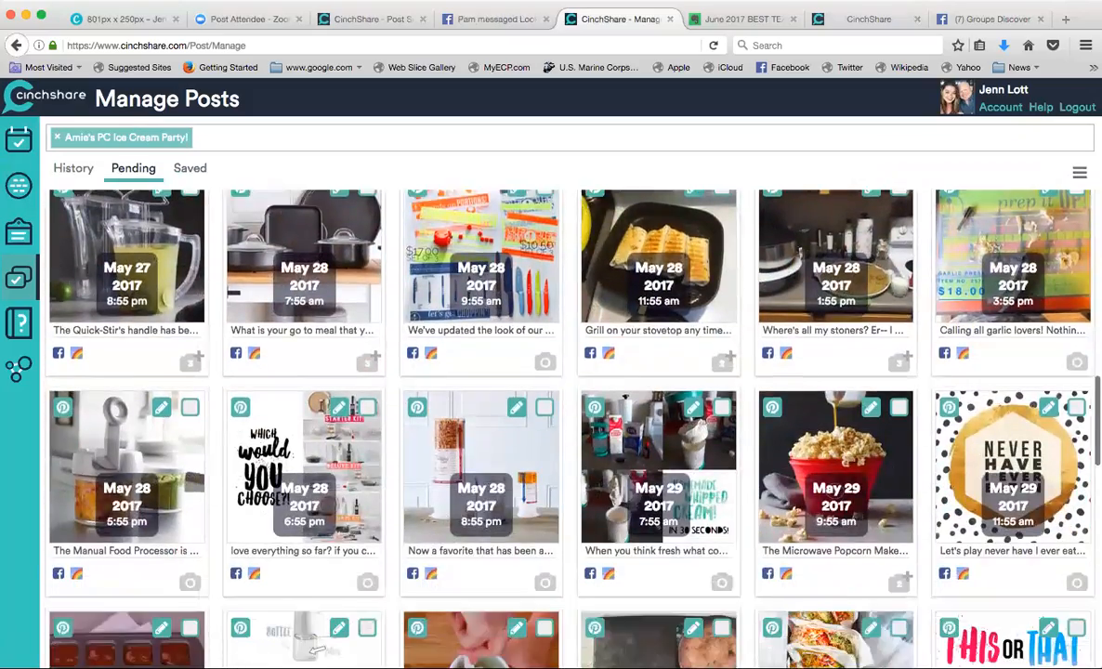
scroll(569, 418, "down", 10)
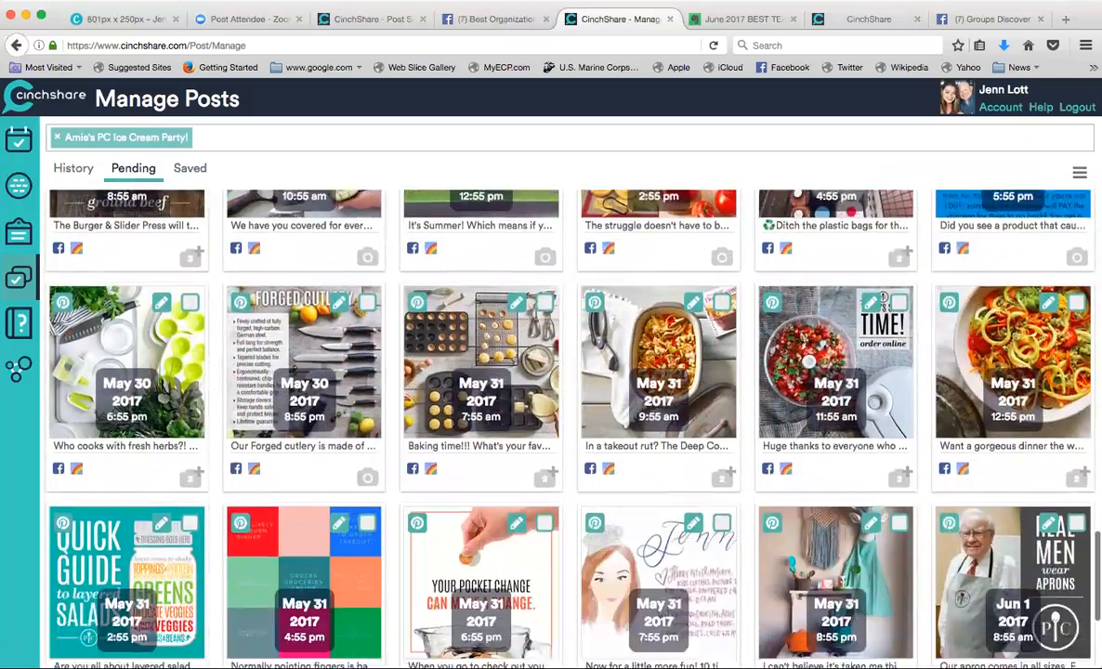
- Select all pending posts of the filtered PC Ice Cream Party! group
scroll(499, 106, "down", 4)
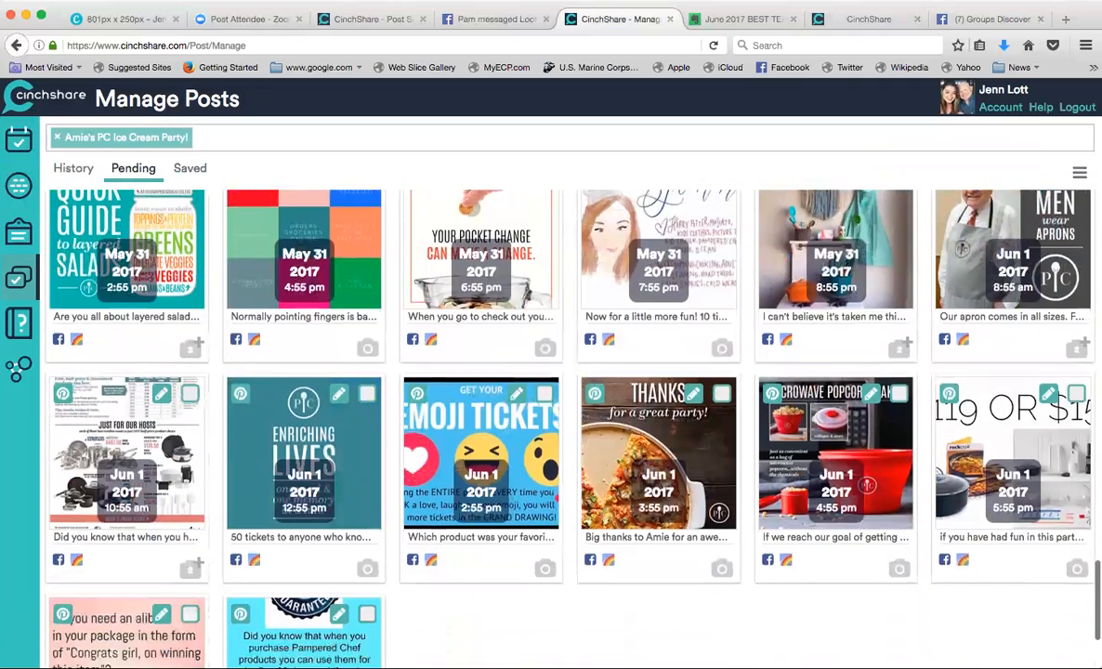
left_click(1079, 173)
left_click(1051, 223)
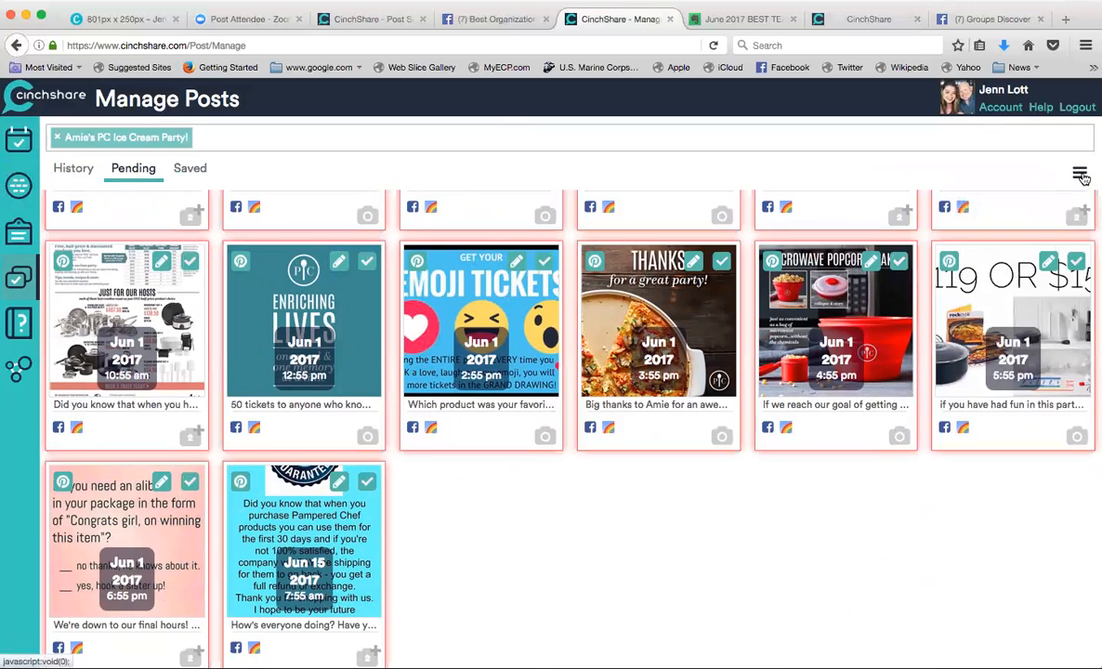
- View the selected posts' messages in Find / Replace and close it without replacing any text
left_click(1078, 173)
left_click(1052, 263)
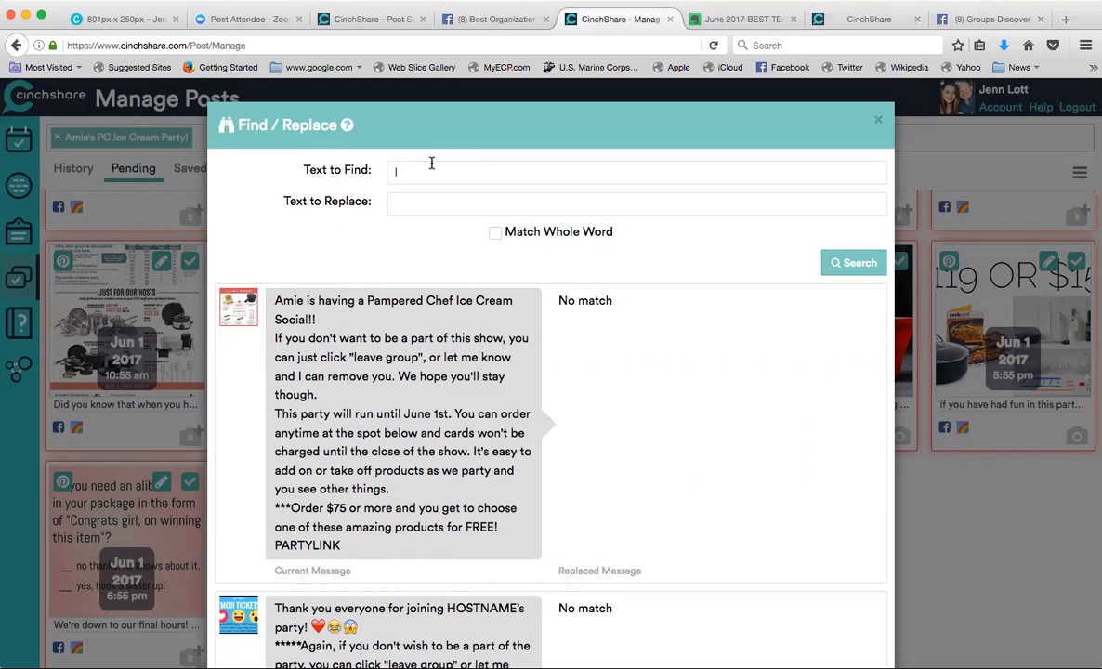
left_click(879, 124)
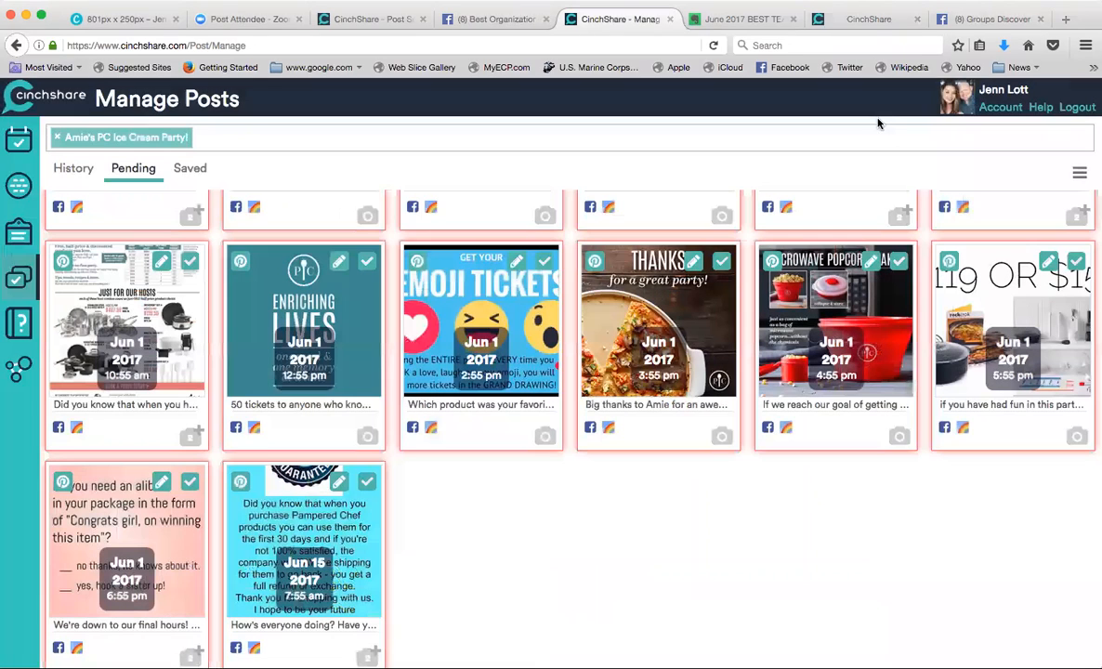
- Open the selected pending posts in Batch Post and set the start time to 7:10 am
left_click(1079, 174)
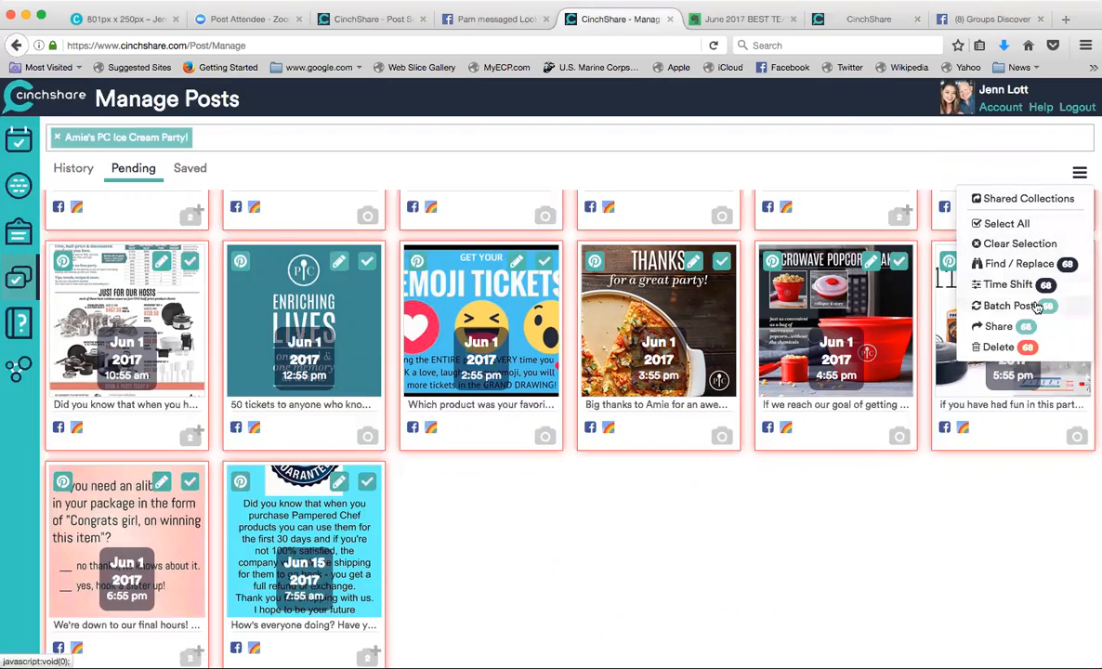
left_click(1005, 304)
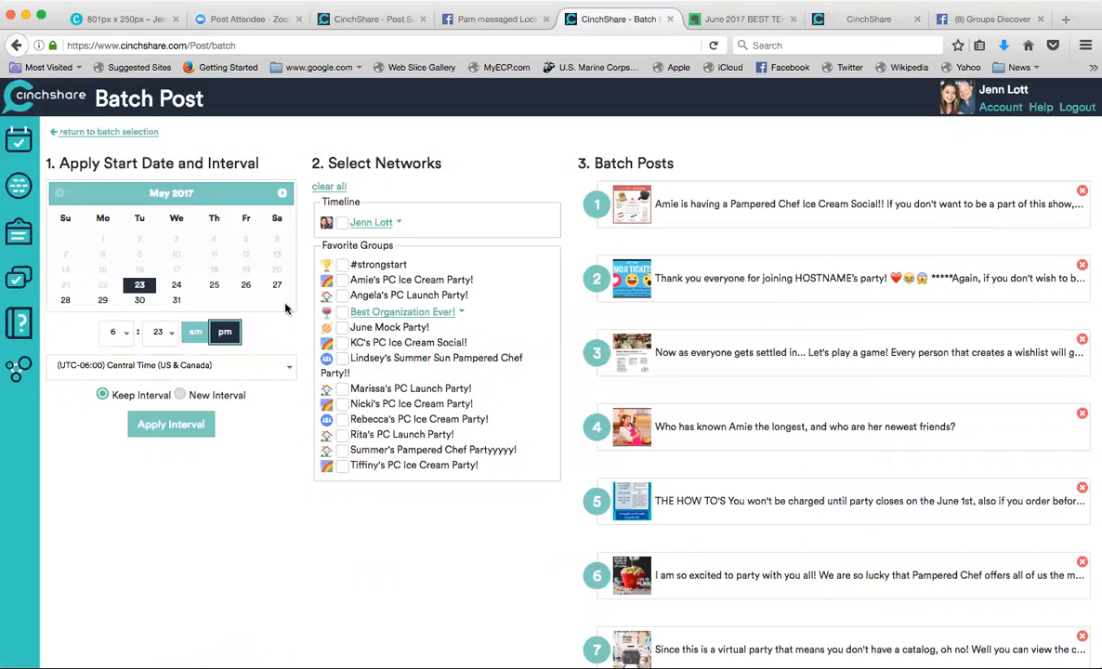
left_click(119, 333)
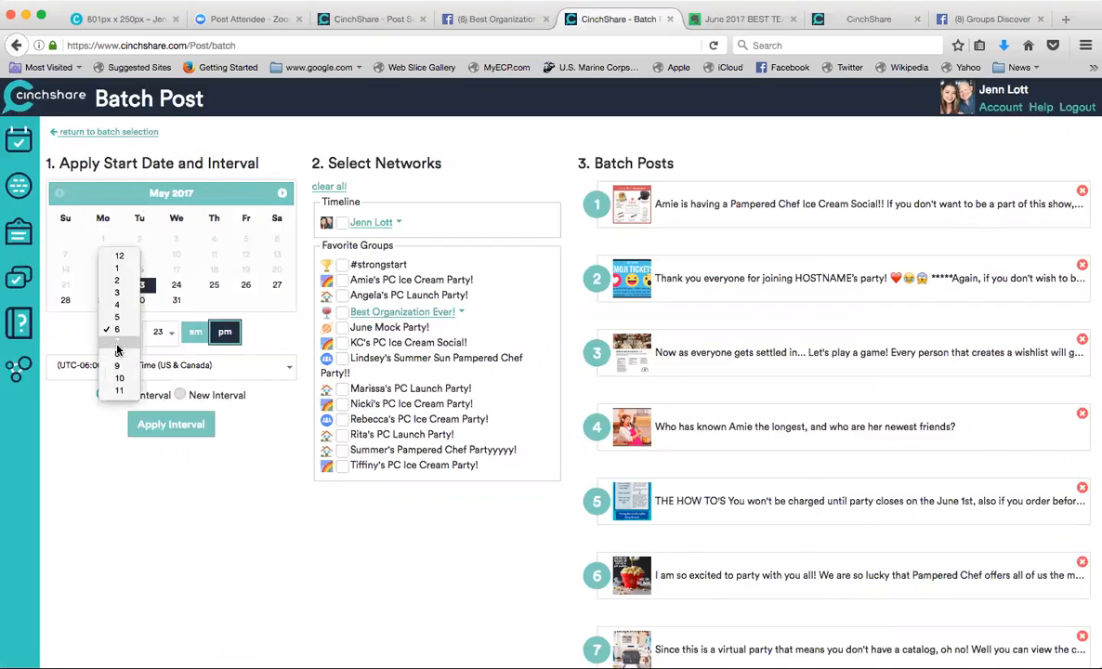
left_click(115, 349)
left_click(158, 340)
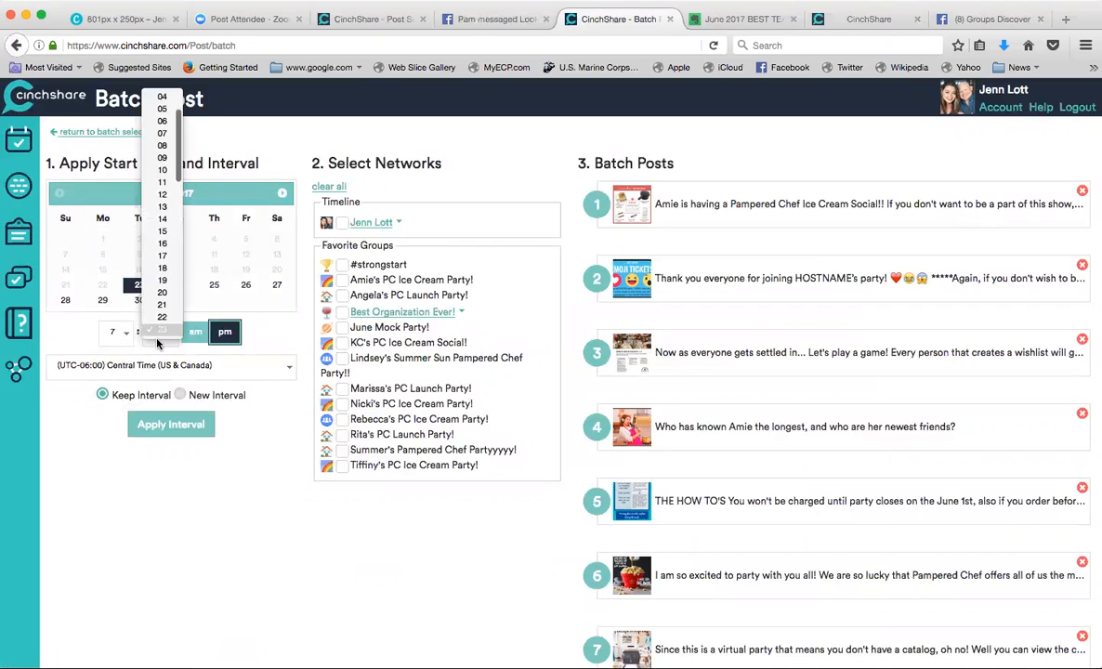
left_click(165, 185)
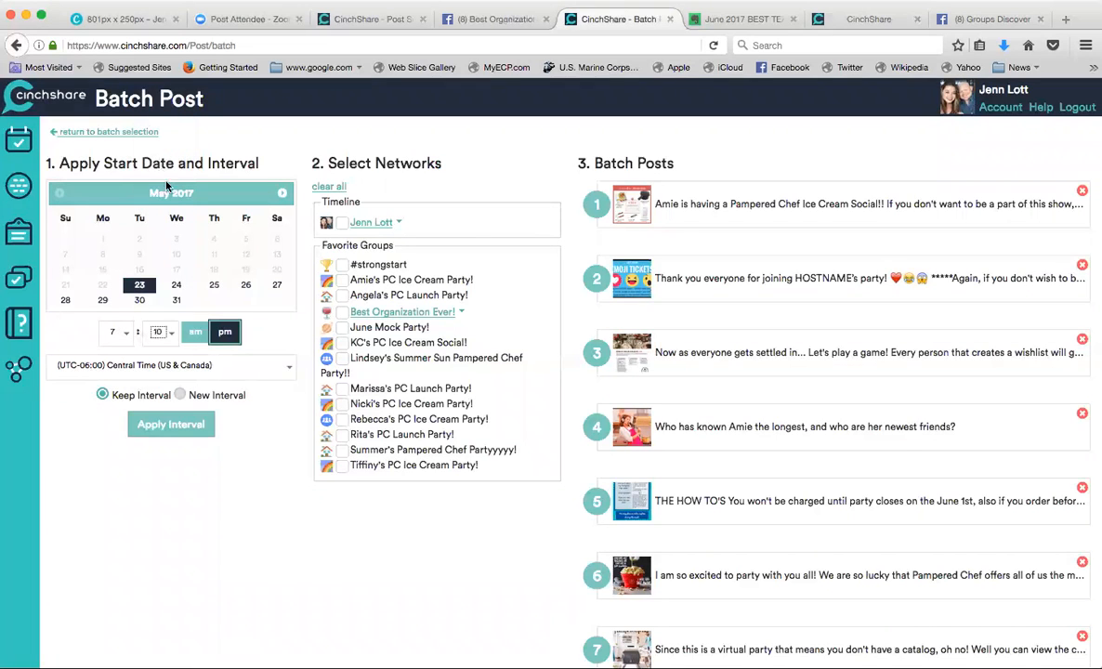
left_click(193, 336)
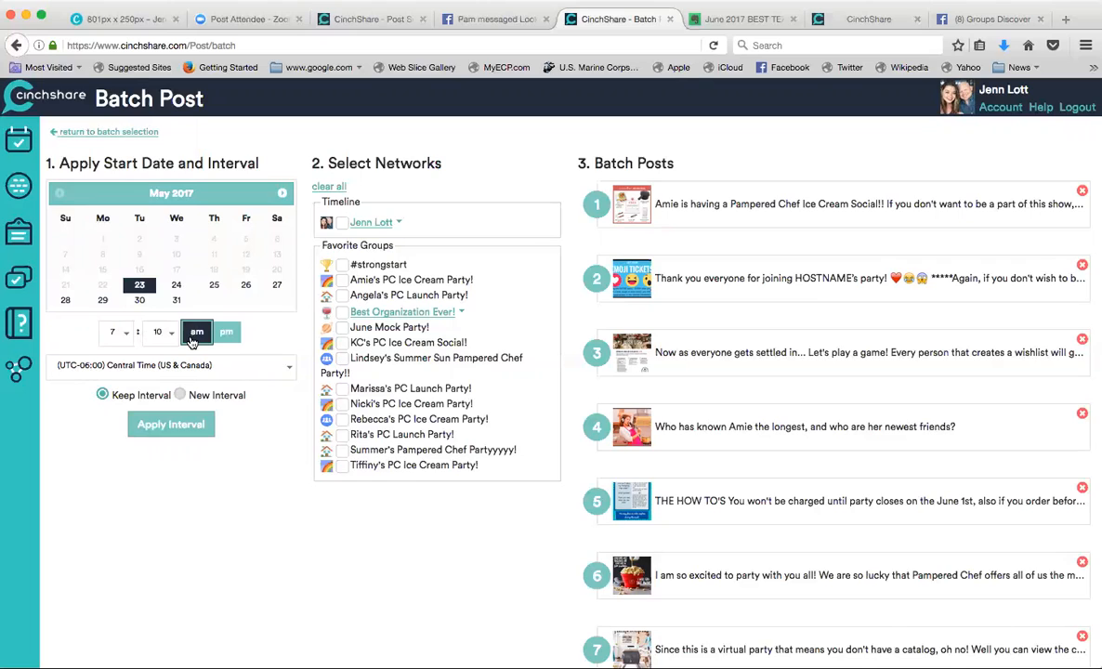
- Set the batch start date to June 1, 2017 and apply it with Keep Interval
left_click(283, 194)
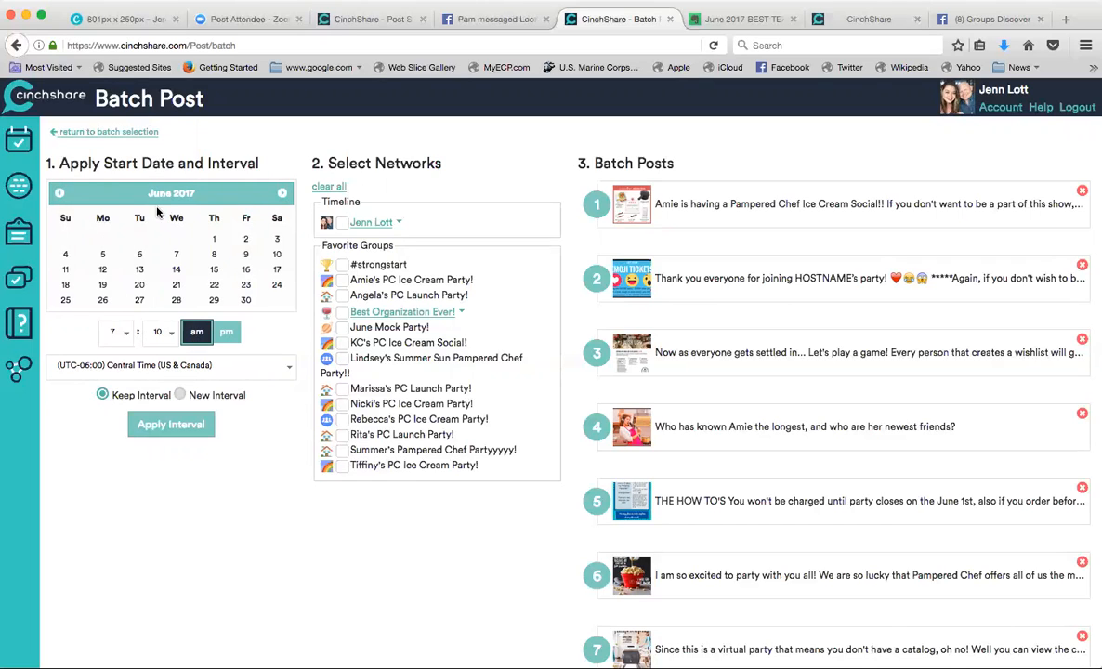
left_click(214, 255)
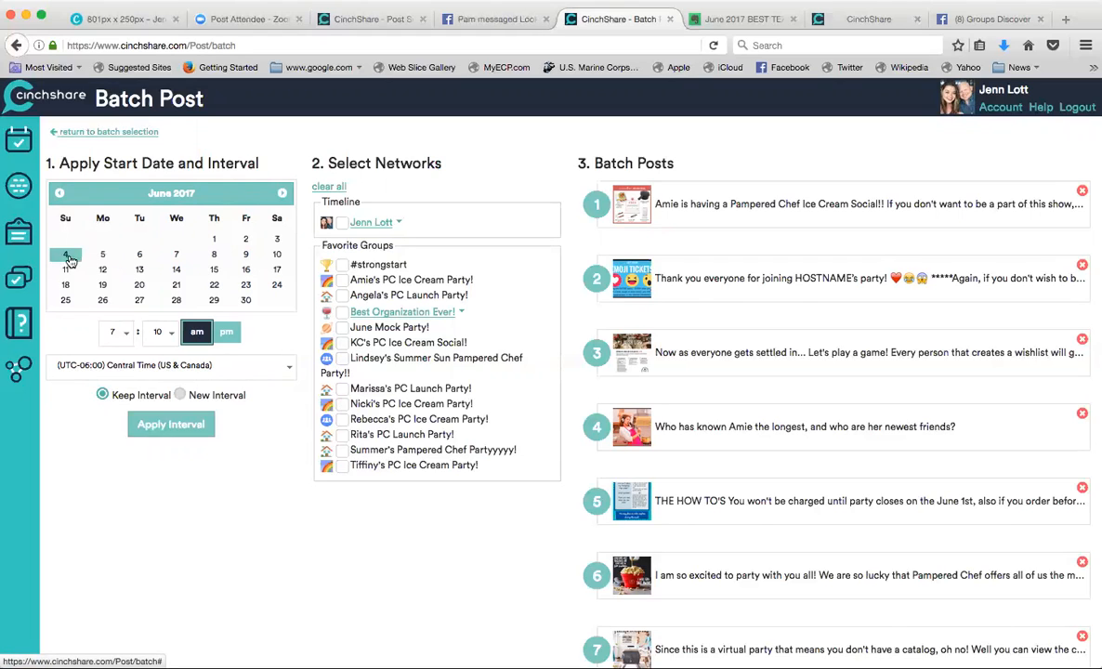
left_click(215, 239)
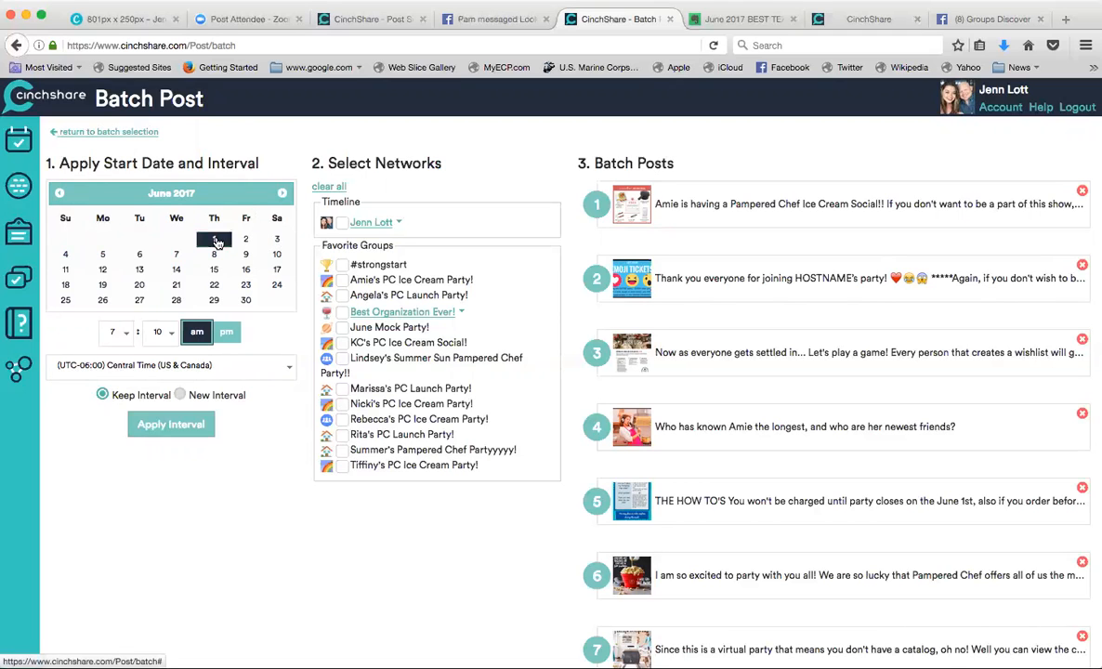
left_click(172, 426)
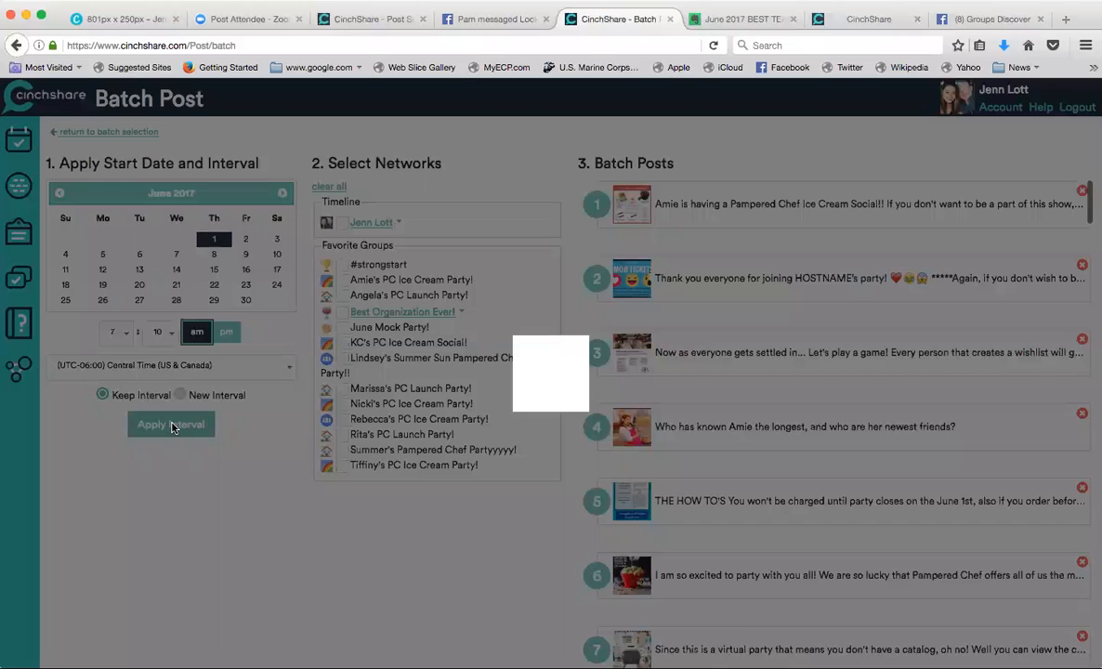
- Review the rescheduled dates, times and intervals of the batch posts through post 68
scroll(836, 418, "down", 10)
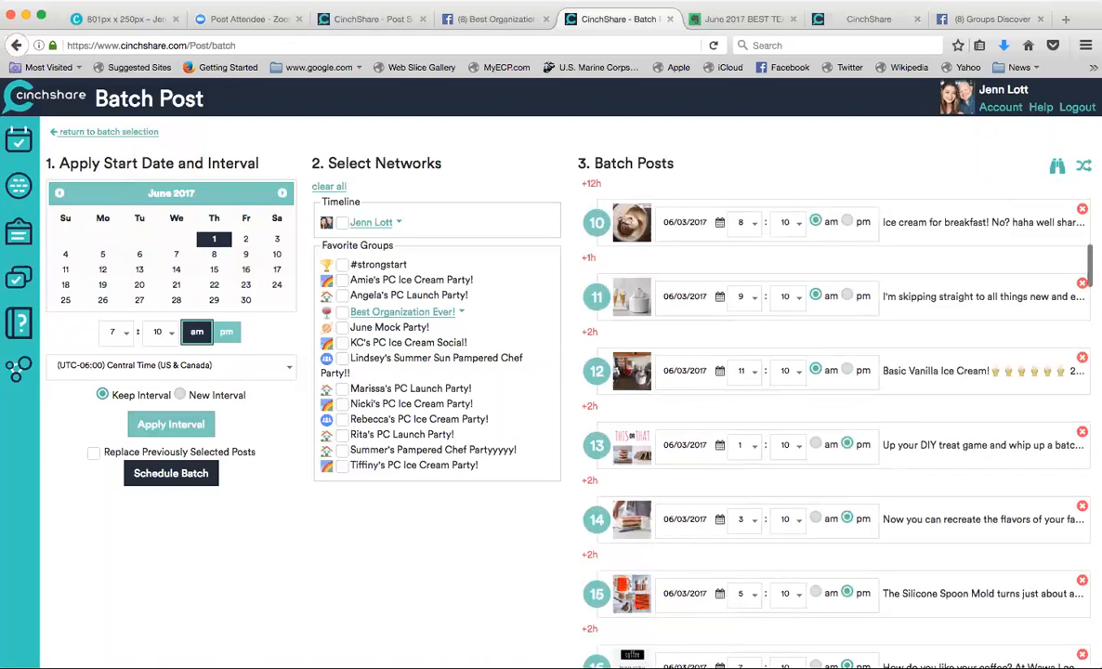
scroll(813, 400, "down", 10)
scroll(836, 408, "down", 10)
scroll(822, 409, "down", 10)
scroll(822, 409, "down", 10)
scroll(822, 409, "down", 10)
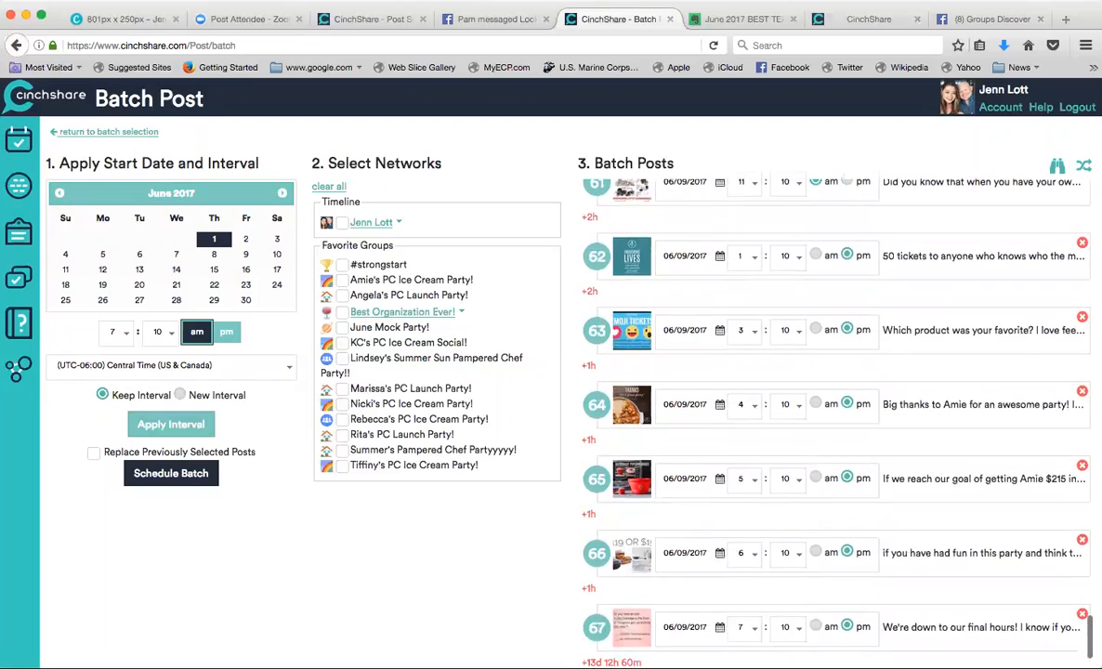
scroll(720, 505, "down", 2)
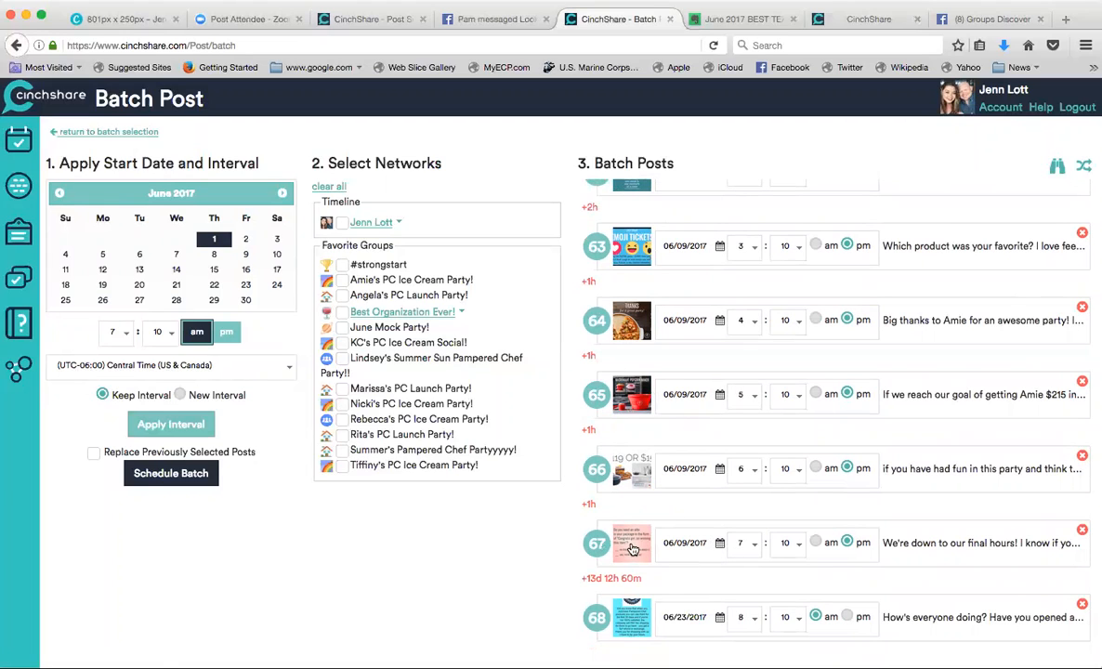
- Change the batch start date to May 31, 2017 and reapply the kept interval
left_click(60, 195)
left_click(178, 301)
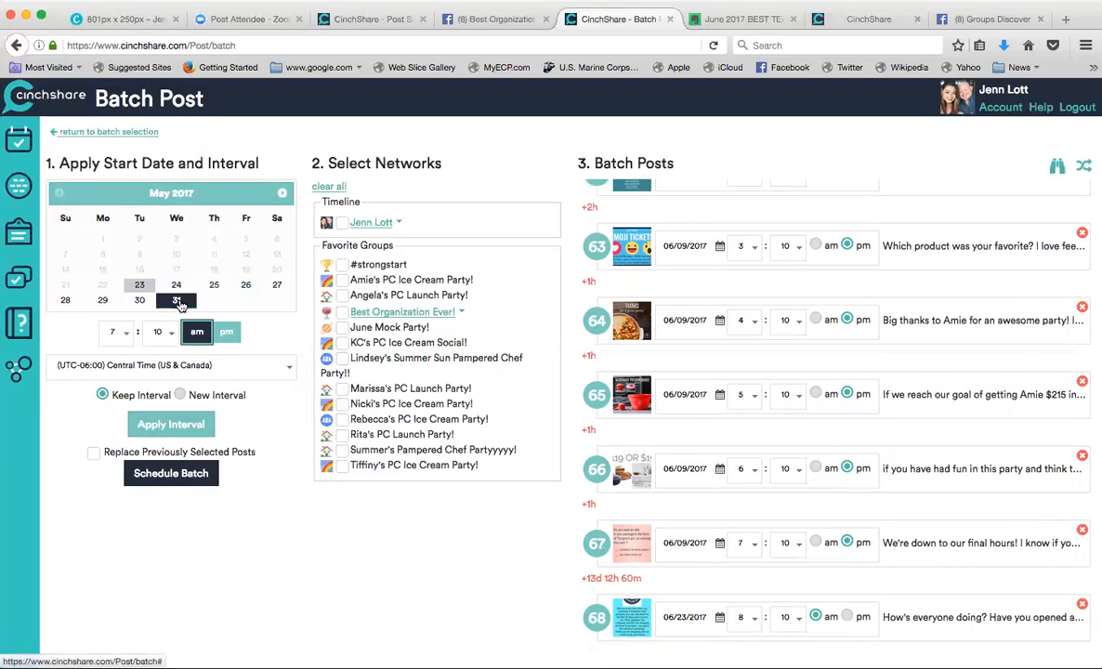
left_click(171, 424)
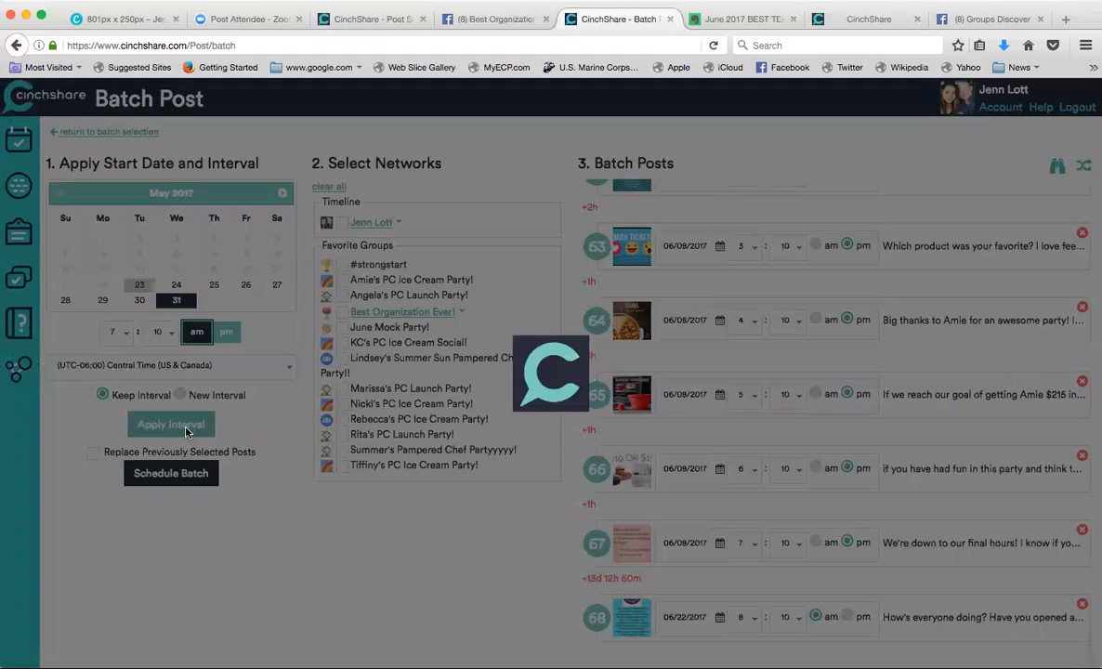